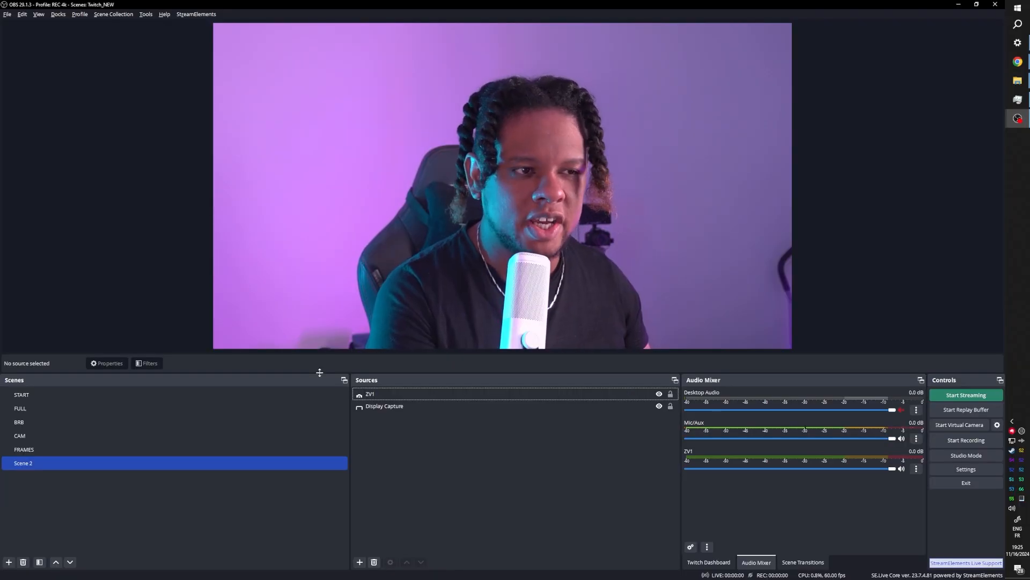
Add a white (#ffffff) colour source named 1 to Scene 2 and fit it to the screen
left_click_drag(319, 372, 321, 403)
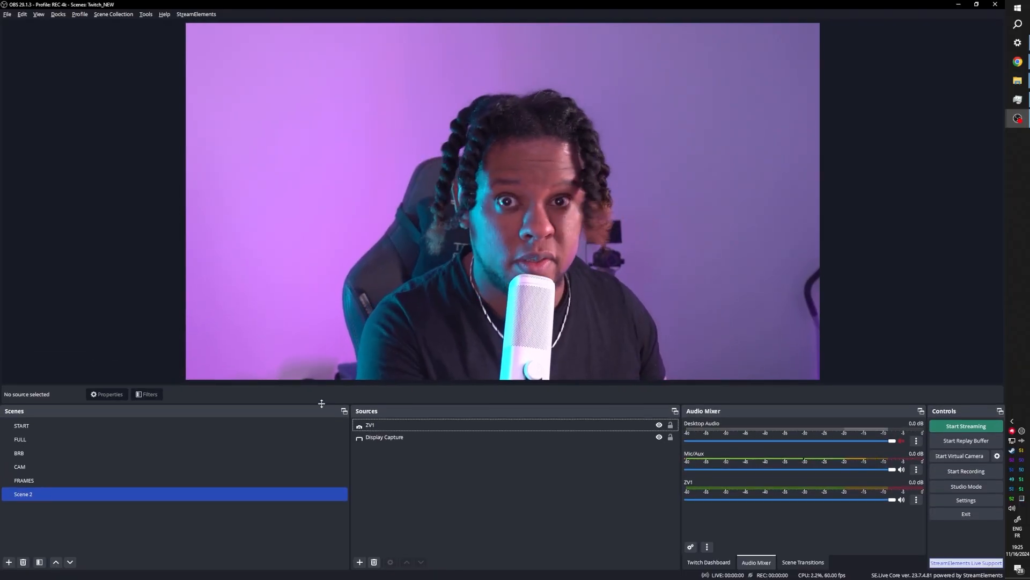
left_click(359, 562)
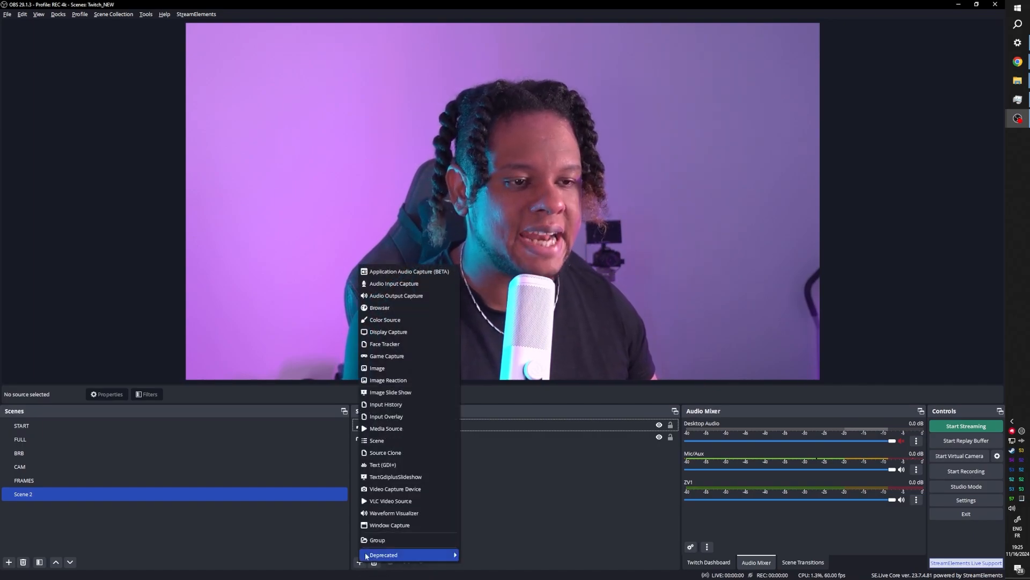
left_click(395, 321)
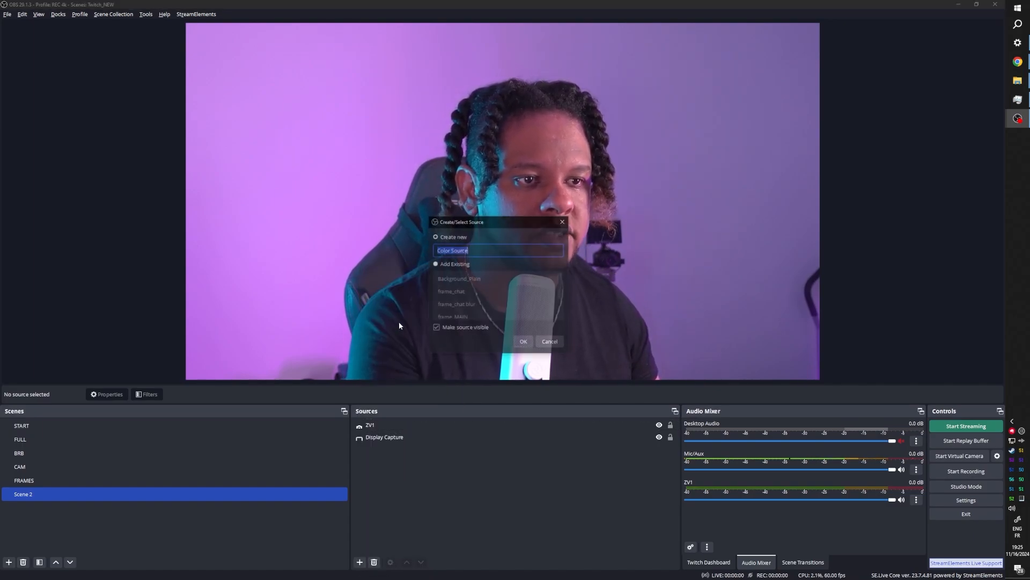
type("1")
left_click(523, 344)
left_click(583, 292)
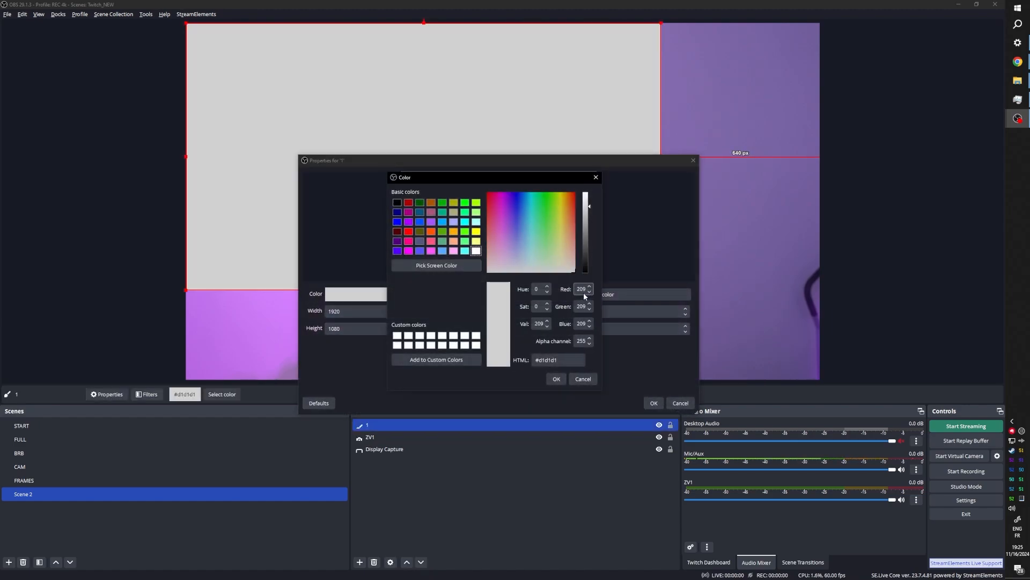
left_click(554, 380)
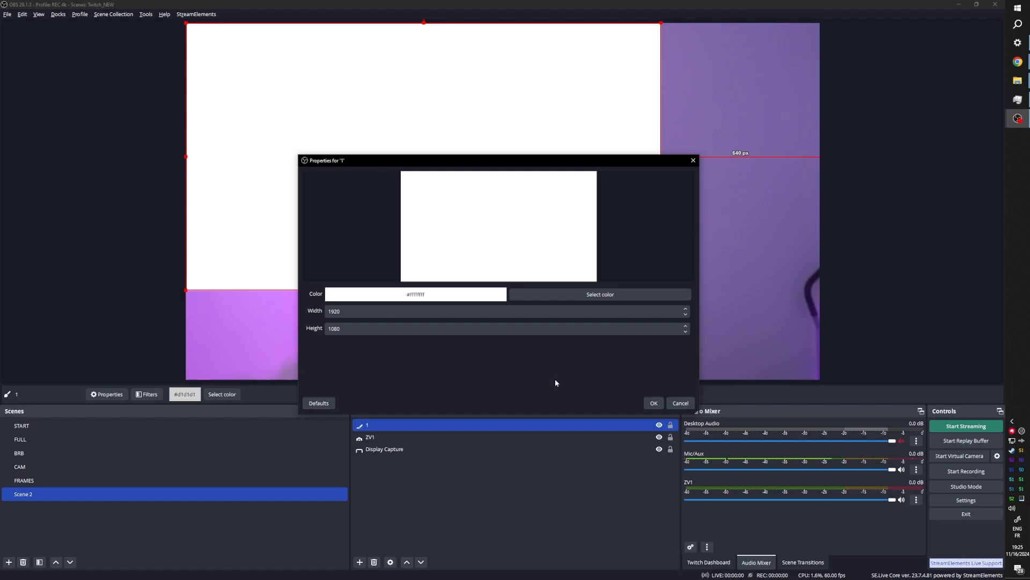
left_click(653, 403)
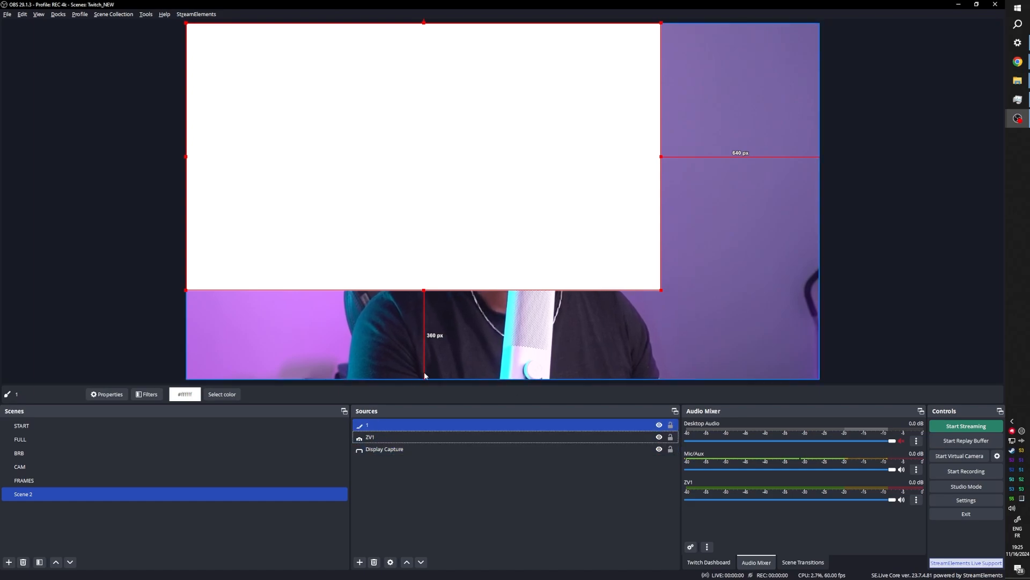
key("ctrl+f")
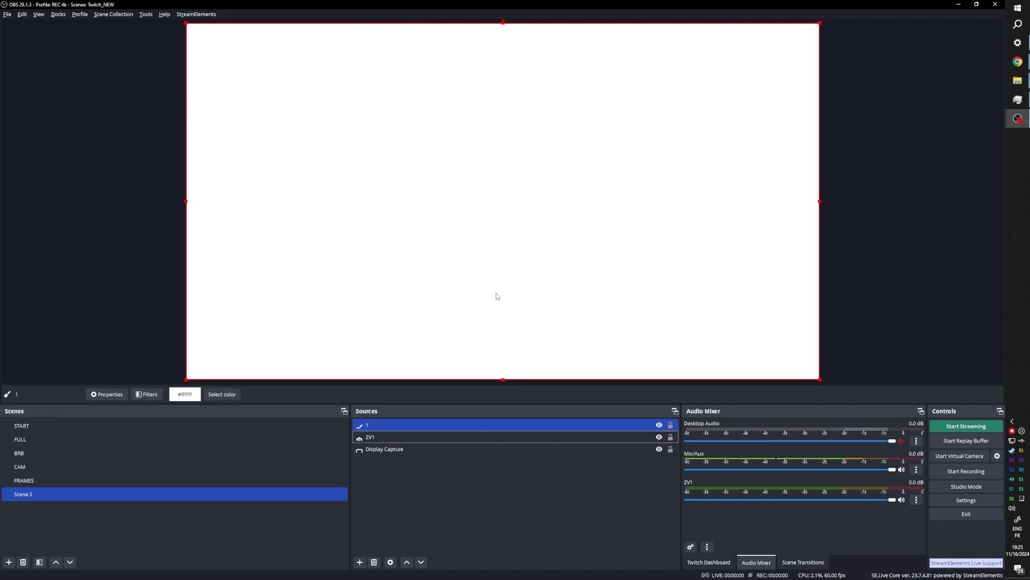
Add a User-defined shader filter with its default name to colour source 1
left_click(150, 395)
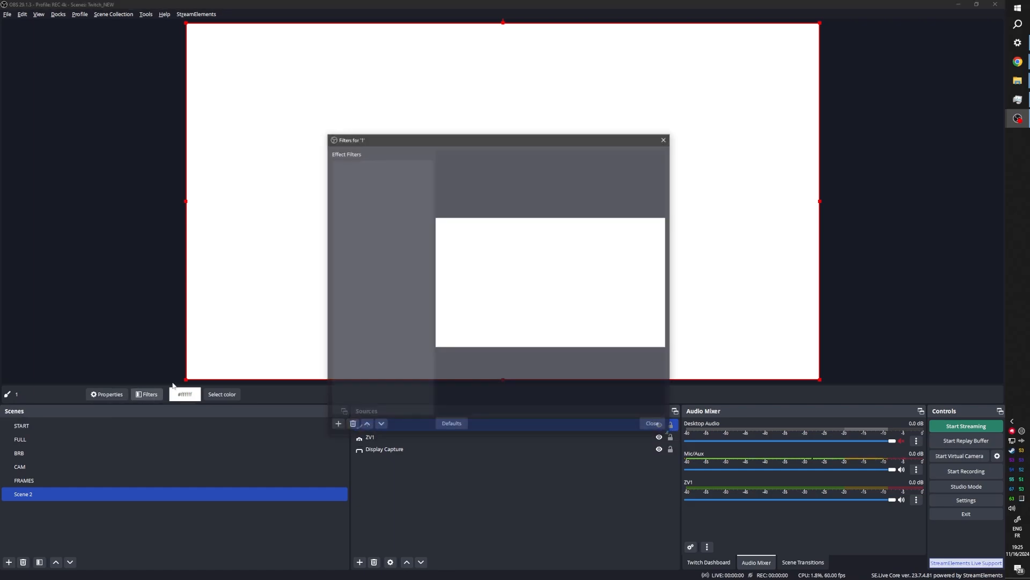
left_click(337, 426)
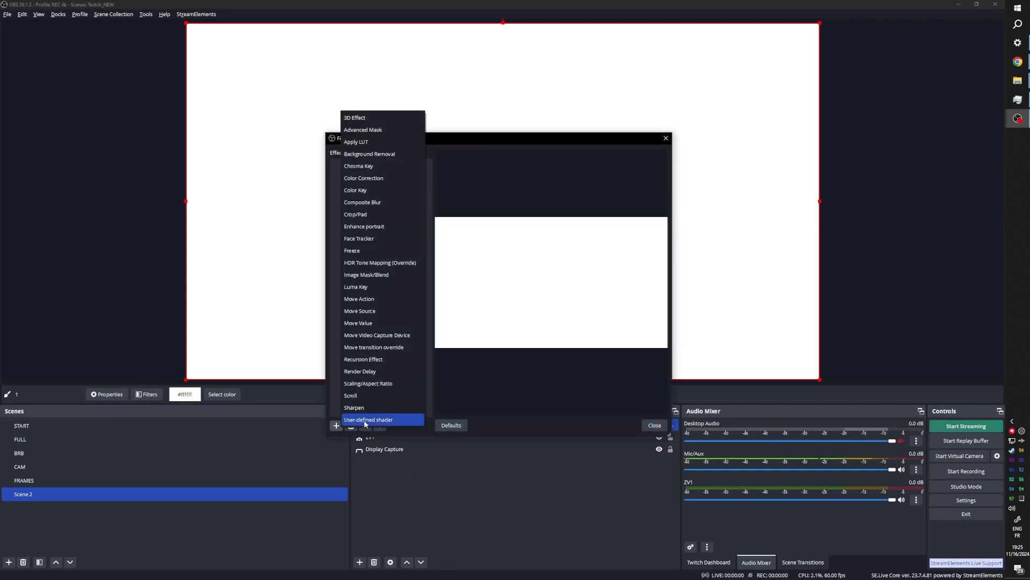
left_click(364, 419)
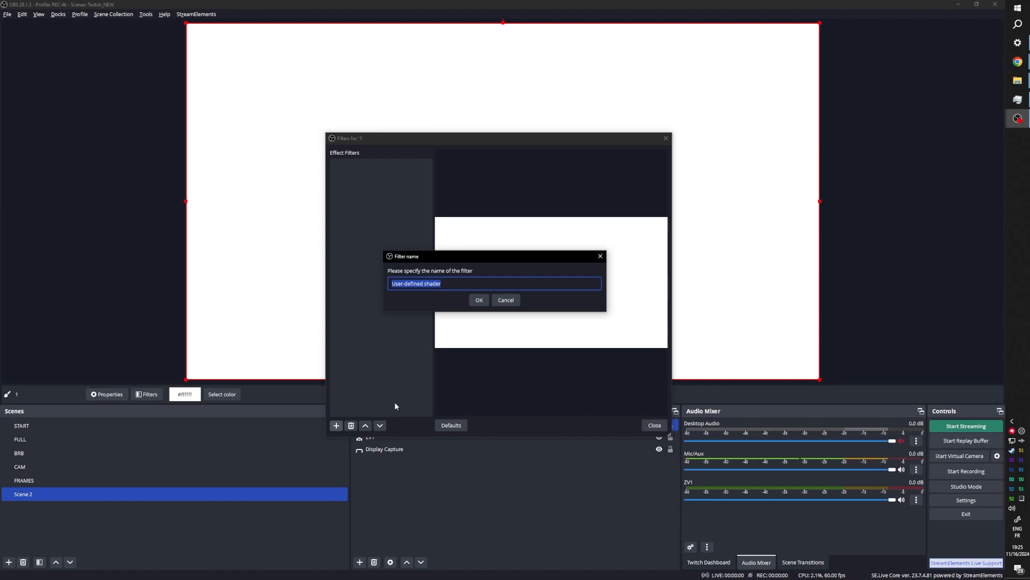
left_click(479, 300)
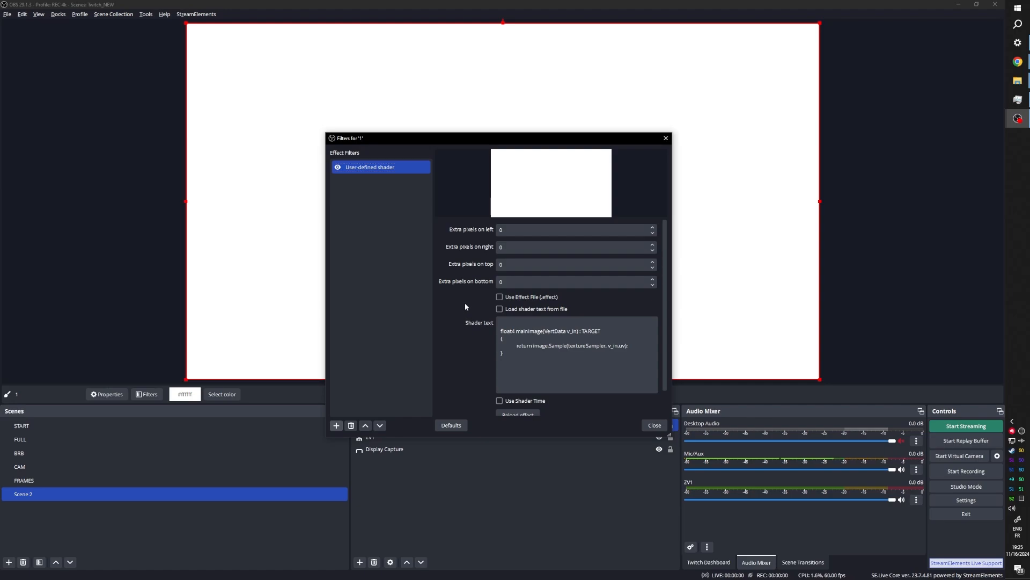
Load the filter's shader text from the corner-pin.shader file in the examples folder
left_click(500, 309)
left_click(655, 323)
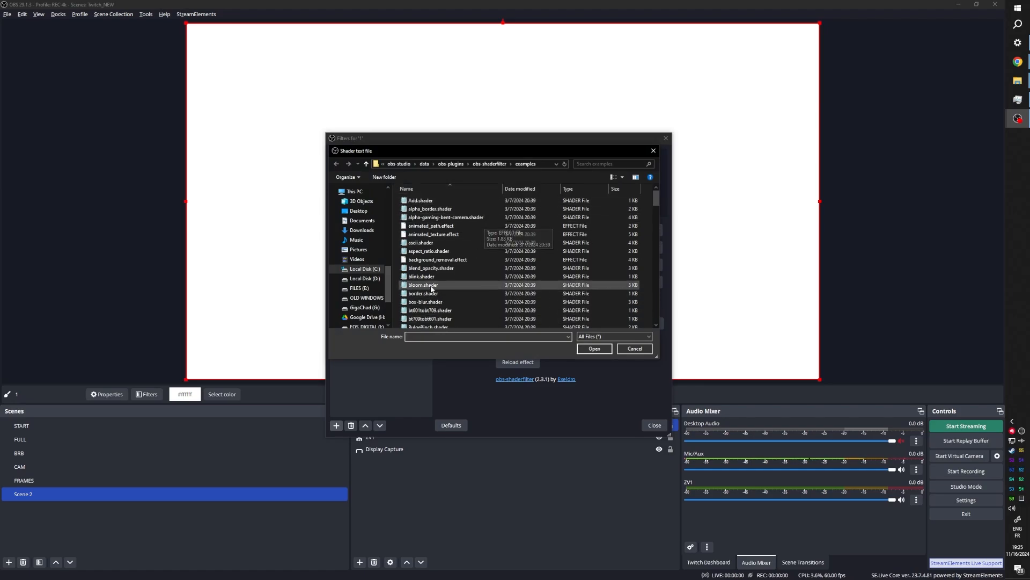
key("c")
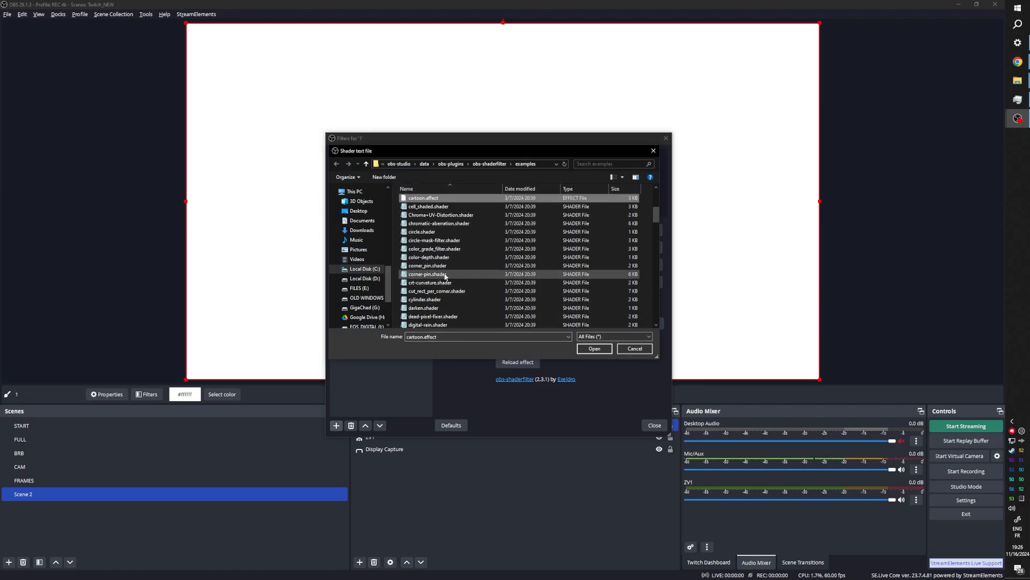
left_click(445, 276)
left_click(593, 349)
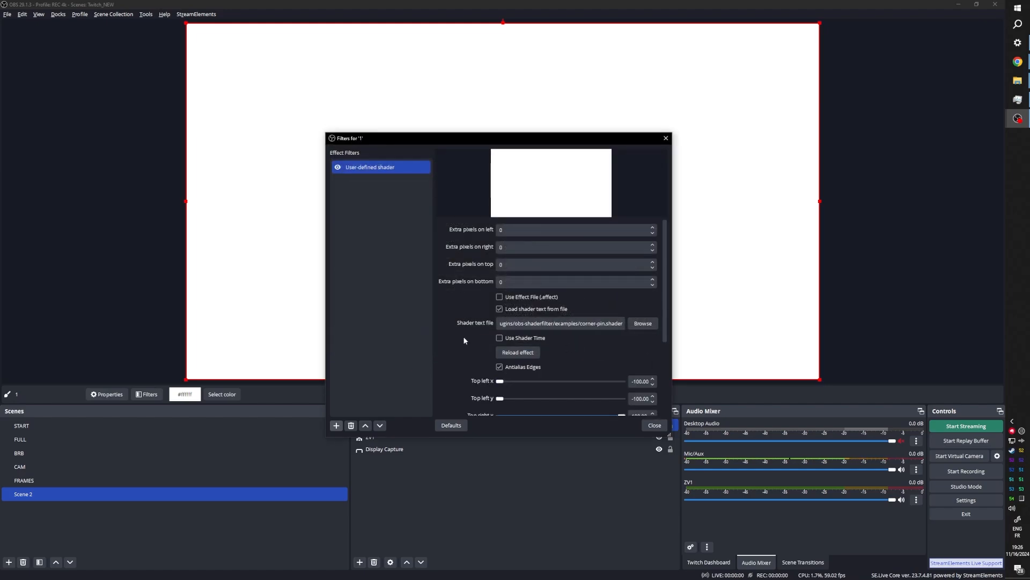
Shape the source into a thin diagonal streak: Top left x and Top right x 19.40, Bottom left y 99.90, Bottom right x -86.80
scroll(442, 322, "down", 3)
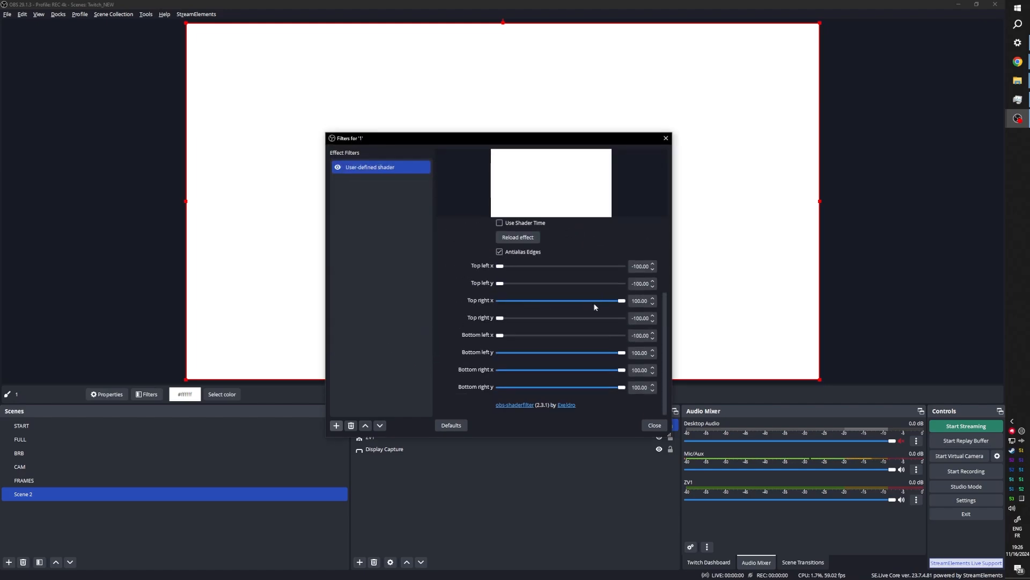
mouse_move(623, 355)
left_mouse_down()
mouse_move(574, 355)
mouse_move(621, 354)
left_mouse_up()
left_click_drag(500, 269, 572, 275)
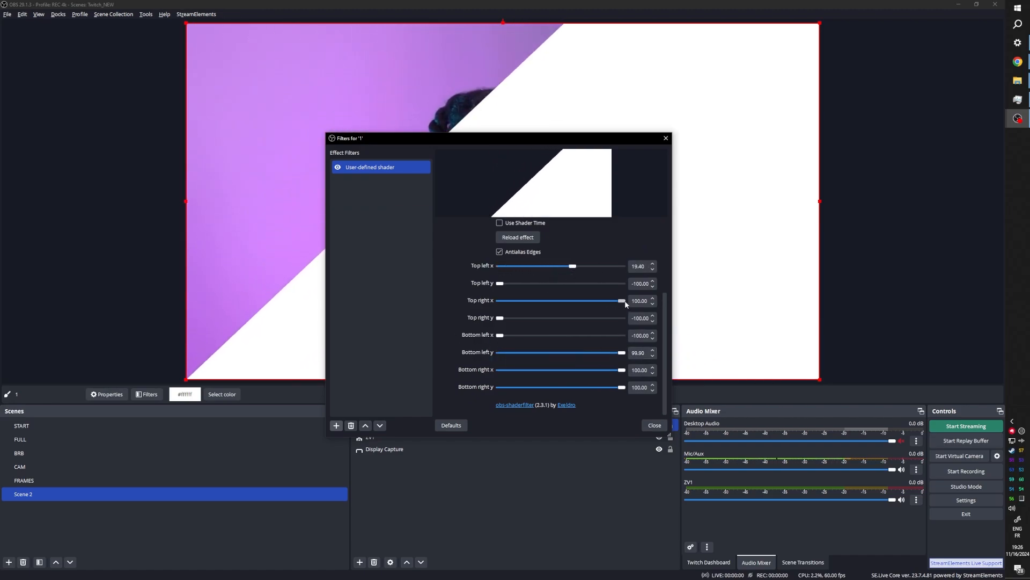
left_click_drag(622, 301, 575, 304)
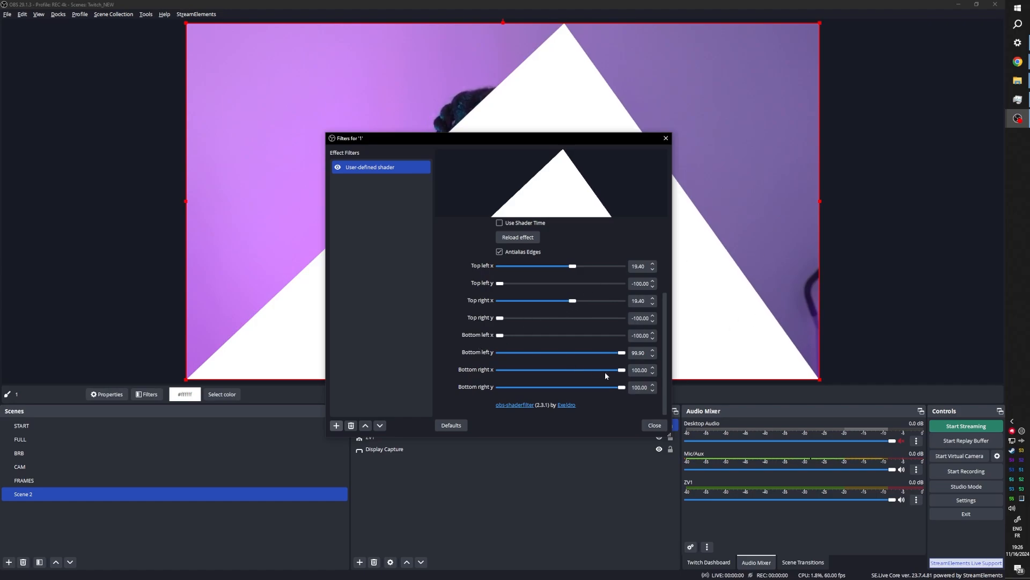
left_click_drag(624, 373, 509, 372)
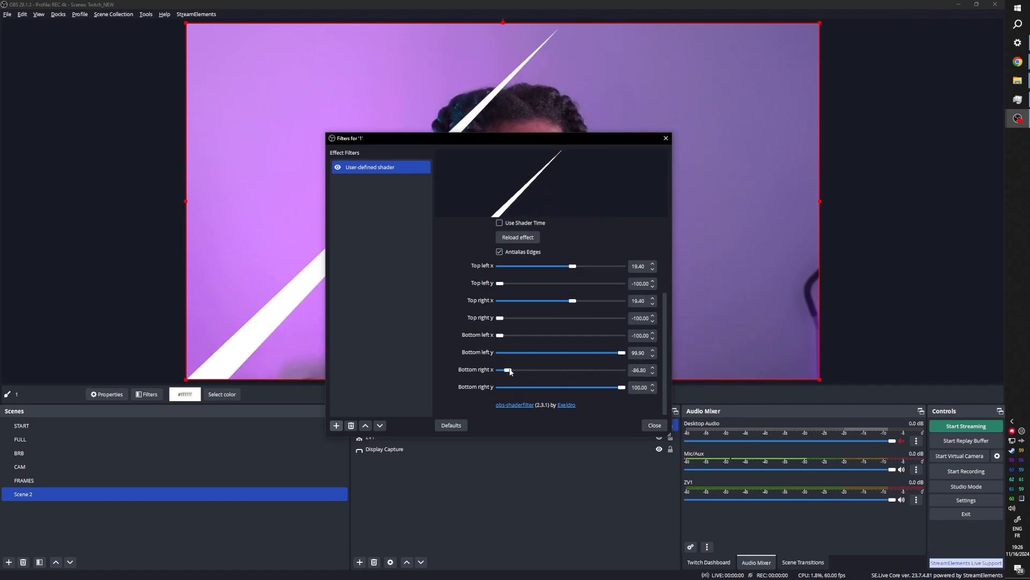
left_click(655, 425)
Try lowering the white streak and reducing its width over the webcam image
left_click_drag(533, 68, 532, 135)
left_click_drag(820, 90, 729, 205)
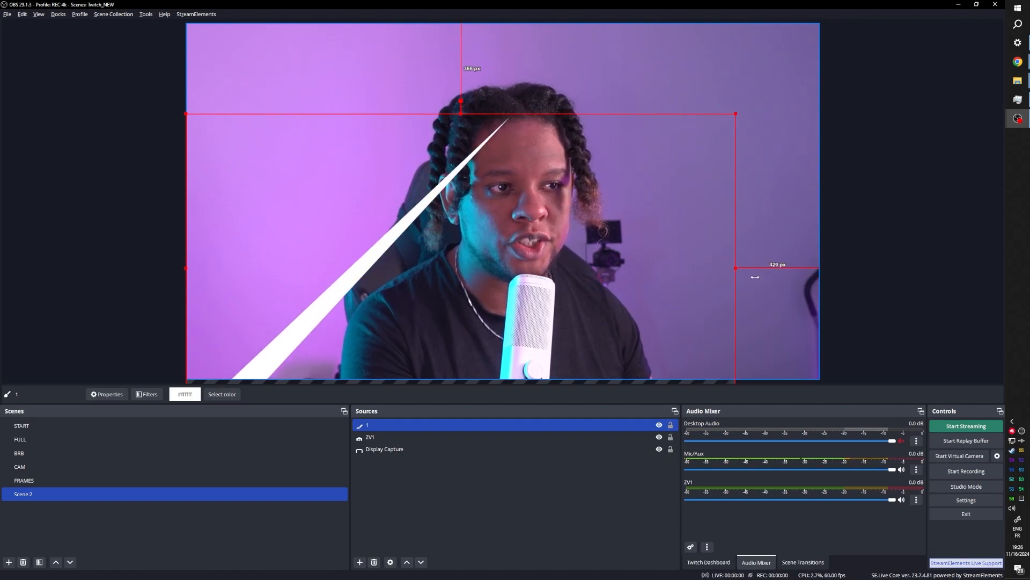
left_click_drag(755, 276, 734, 271)
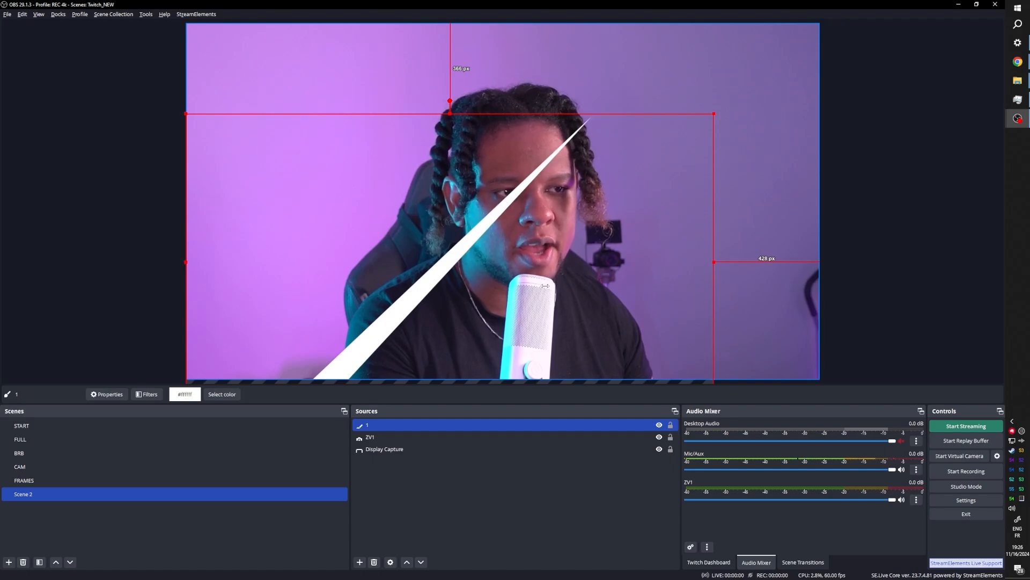
Reset the transform of colour source 1
right_click(381, 119)
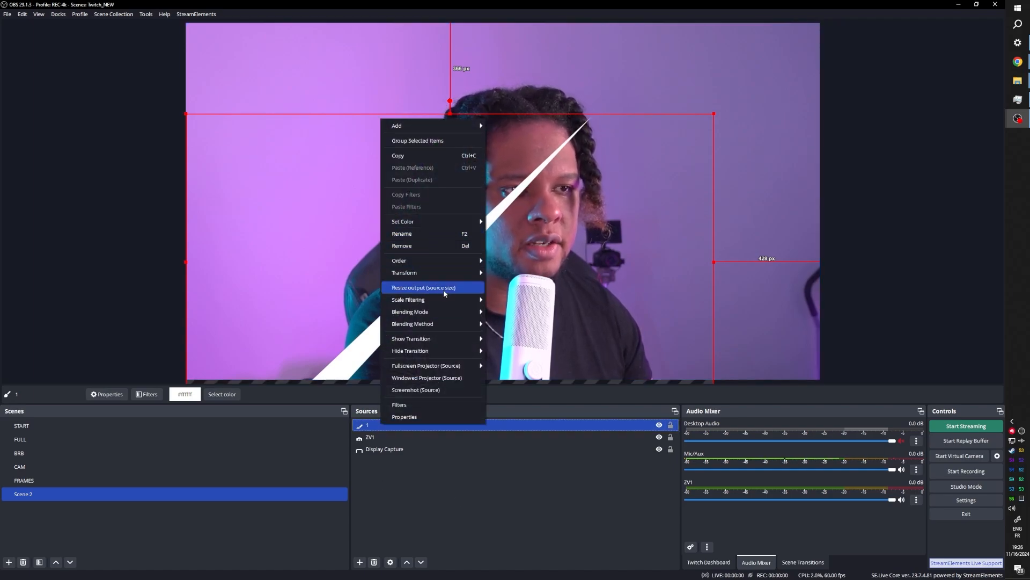
mouse_move(450, 272)
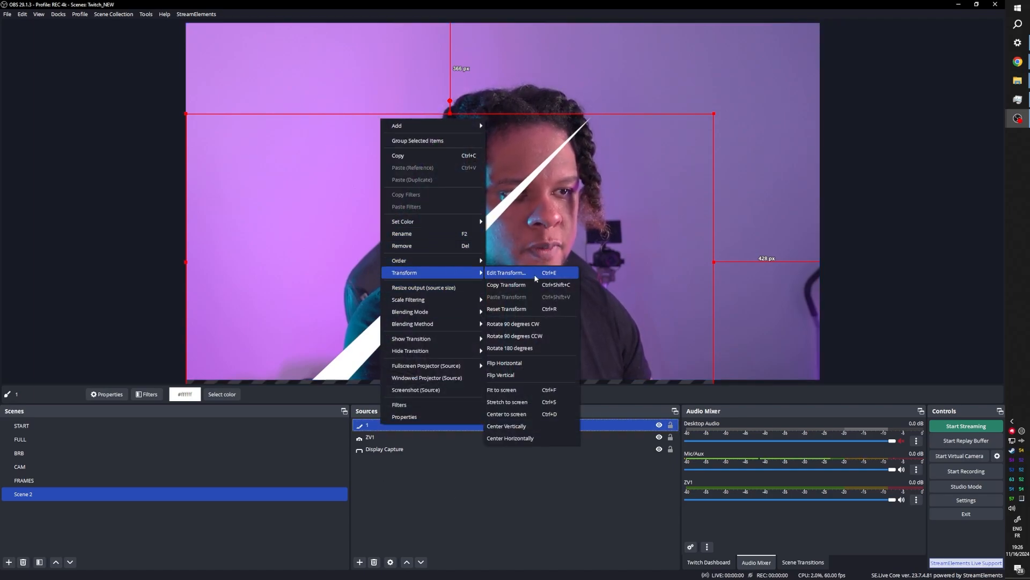
left_click(523, 310)
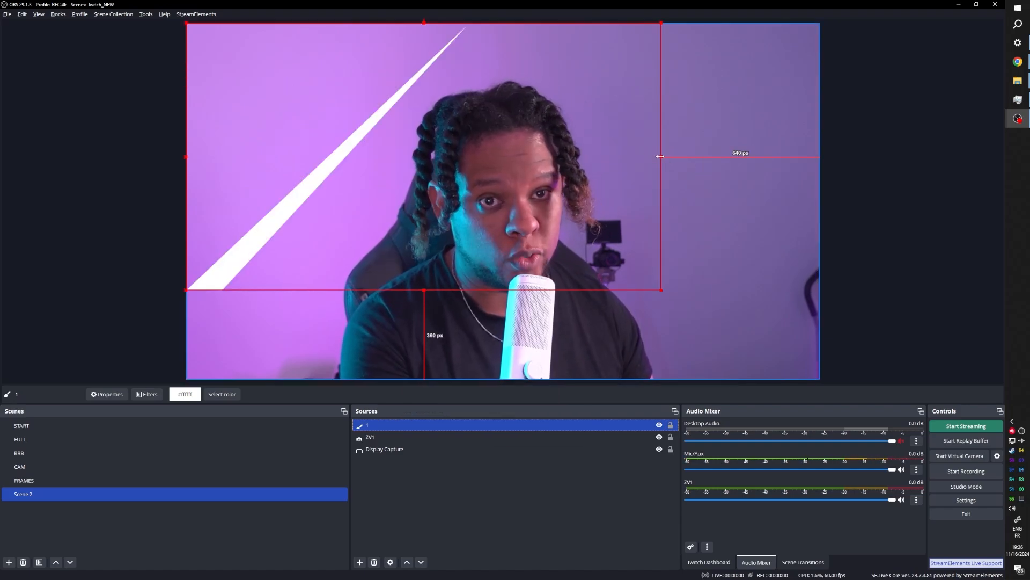
Narrow the streak source and place it at the webcam image's lower left, with its tip pointing at the shoulder
left_click_drag(660, 156, 472, 166)
left_click_drag(407, 172, 425, 208)
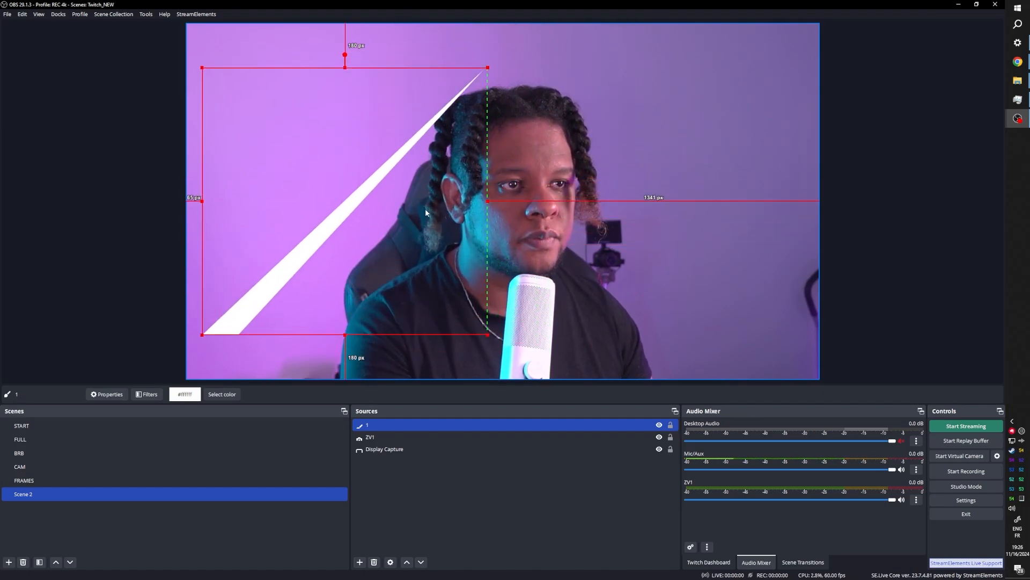
left_click_drag(439, 108, 345, 275)
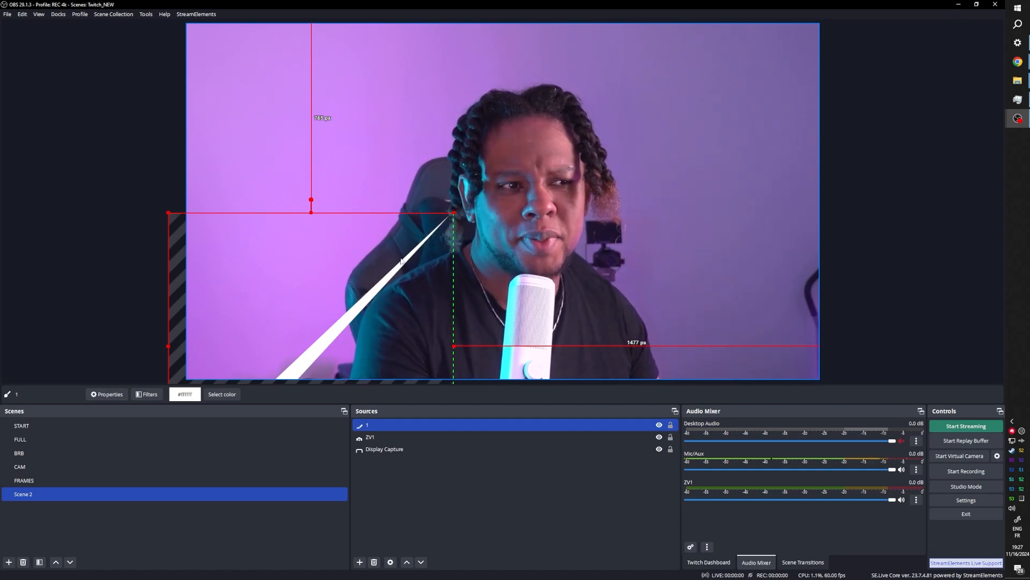
mouse_move(322, 198)
left_mouse_down()
mouse_move(334, 202)
mouse_move(309, 202)
mouse_move(320, 205)
left_mouse_up()
left_click_drag(405, 258, 386, 292)
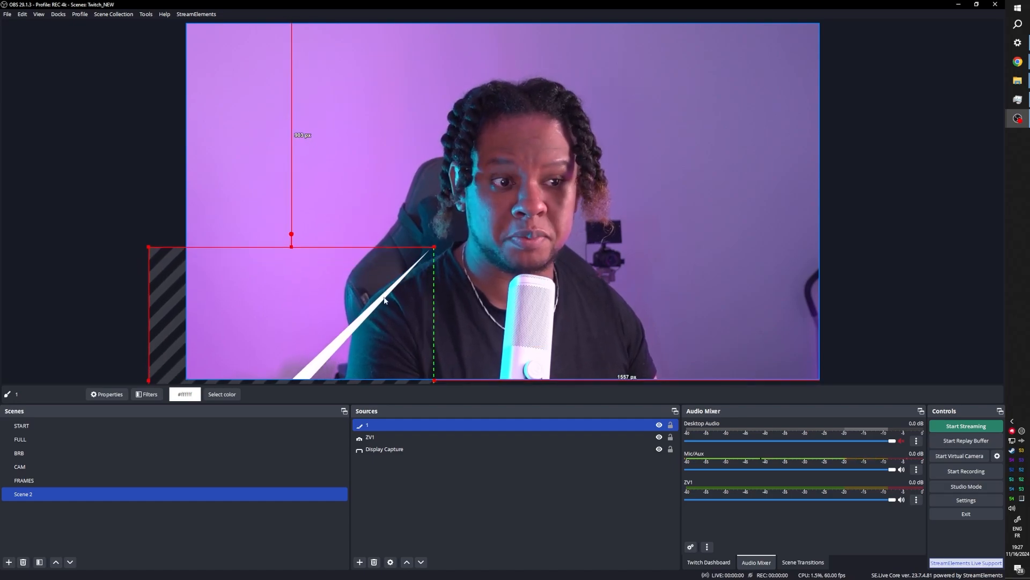
Copy streak source 1 and paste it as a duplicate
right_click(383, 425)
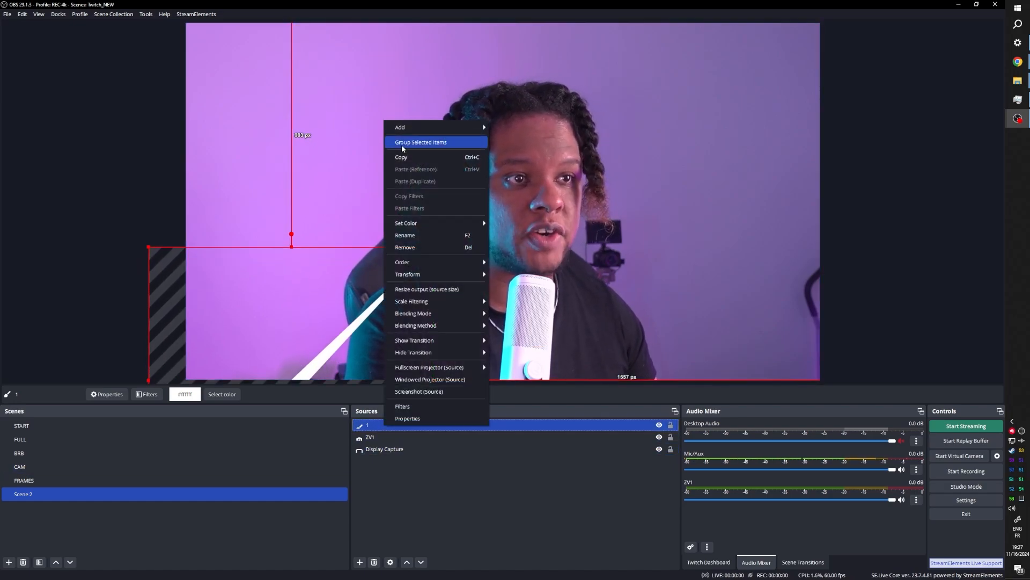
left_click(401, 157)
right_click(397, 425)
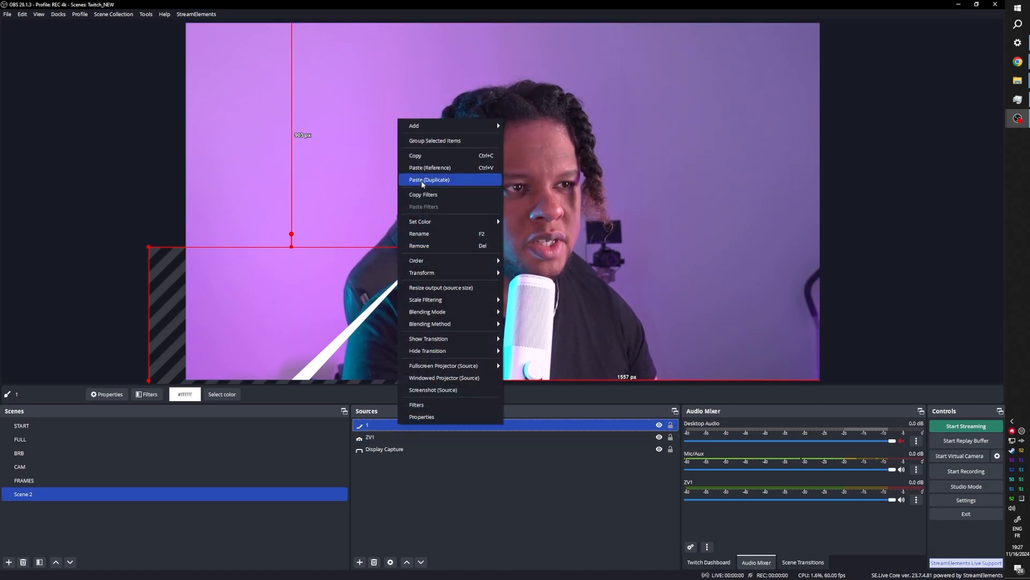
left_click(423, 181)
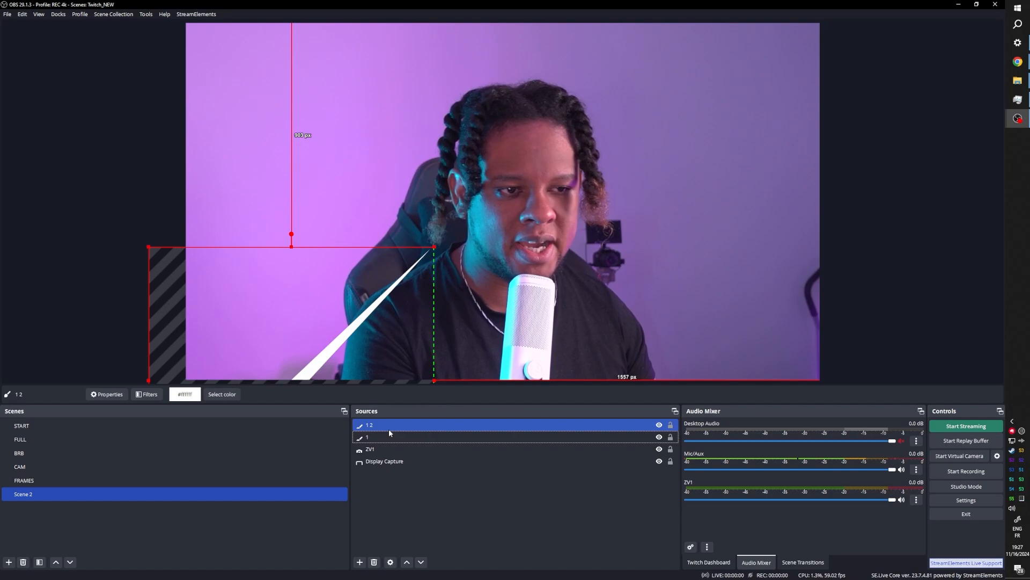
Move the duplicated streak up and left of the first one and rotate it to a flatter angle pointing at the person
left_click_drag(272, 296, 267, 171)
left_click_drag(400, 226, 378, 239)
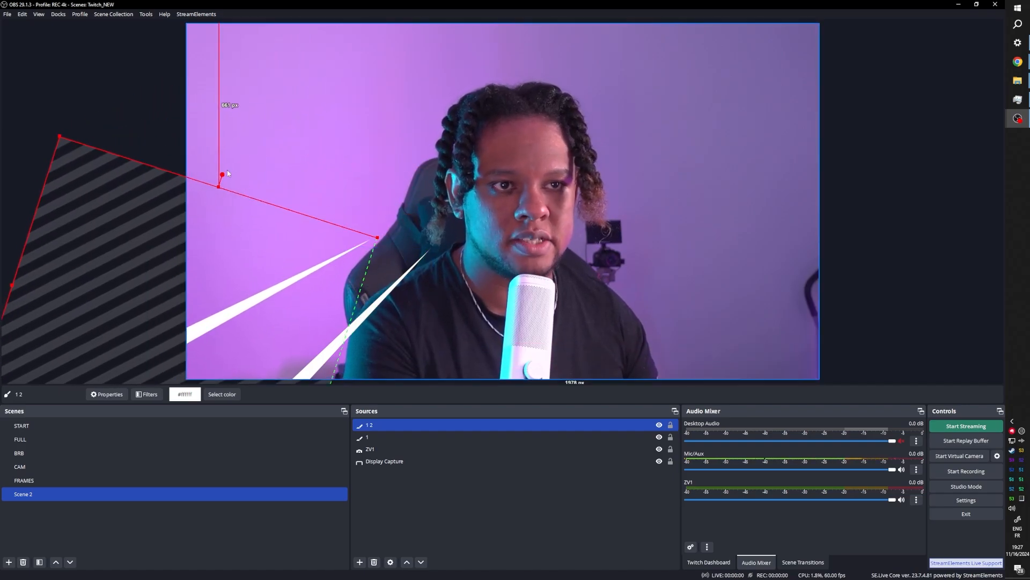
left_click_drag(222, 174, 243, 181)
left_click_drag(211, 190, 194, 187)
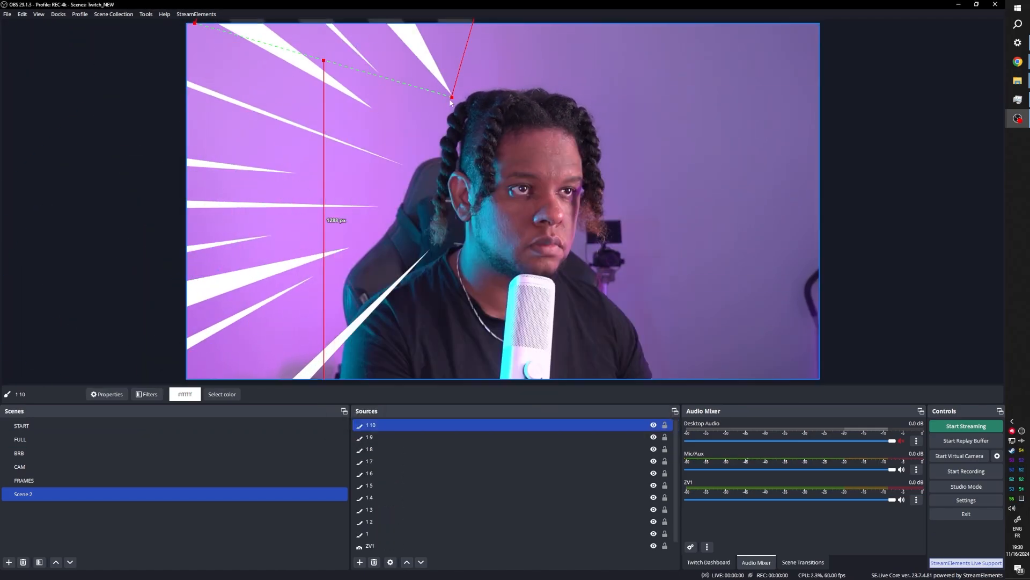
Select all streak sources from 1 to 1 11, copy them and paste them as duplicates
left_click(376, 436, "ctrl")
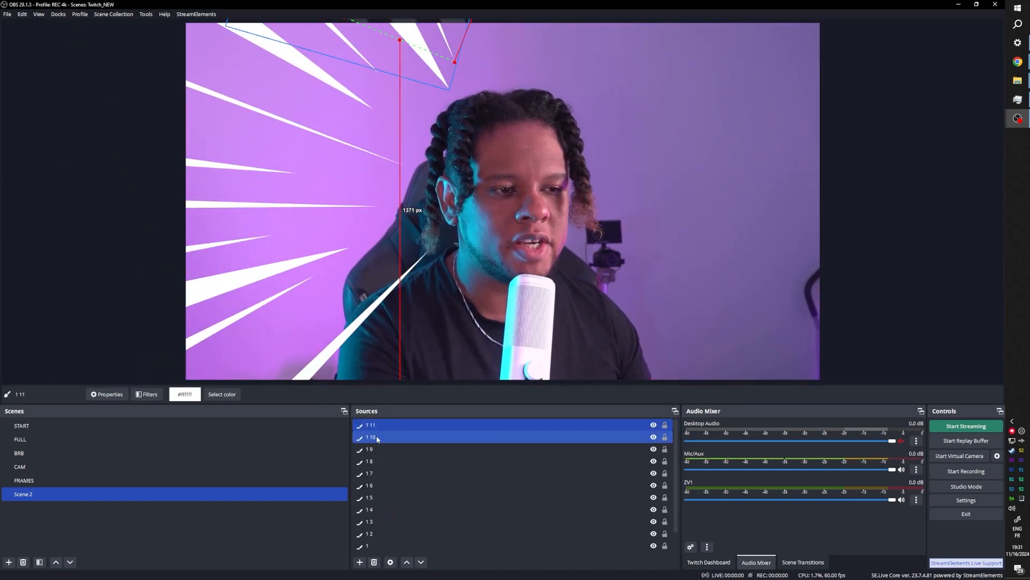
left_click(375, 436, "ctrl")
left_click(379, 448, "ctrl")
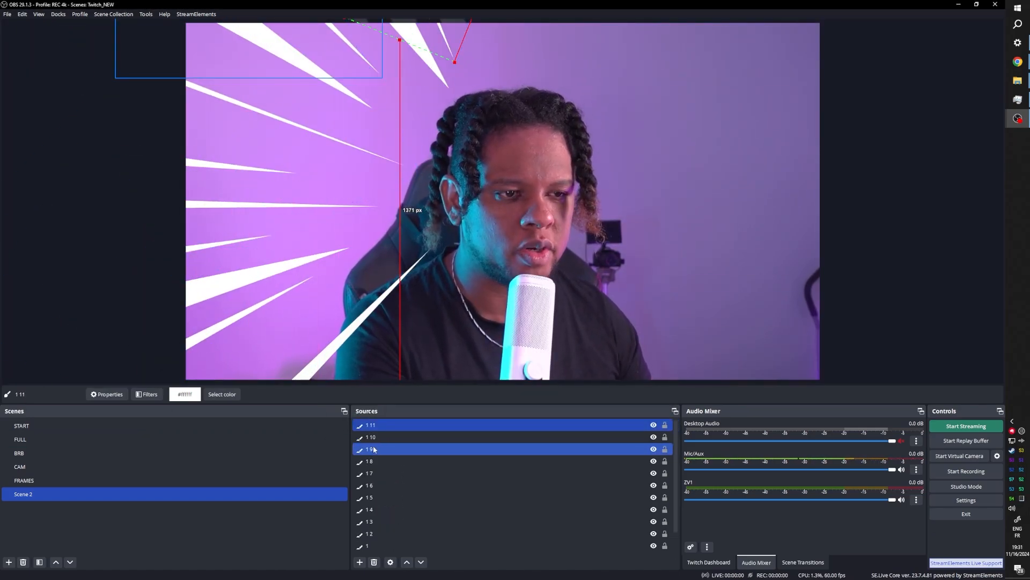
scroll(375, 473, "down", 2)
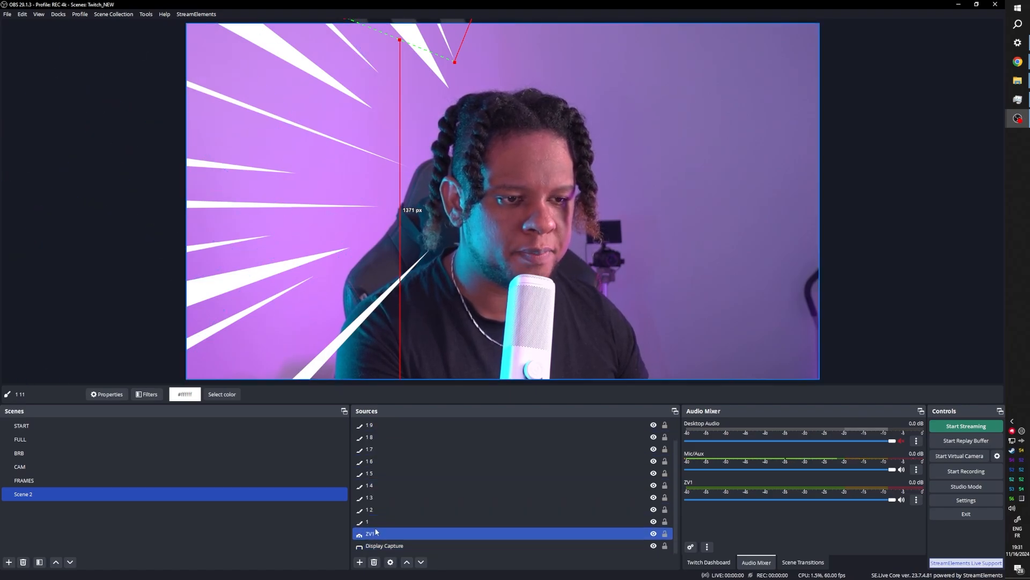
left_click(375, 521, "shift")
right_click(380, 425)
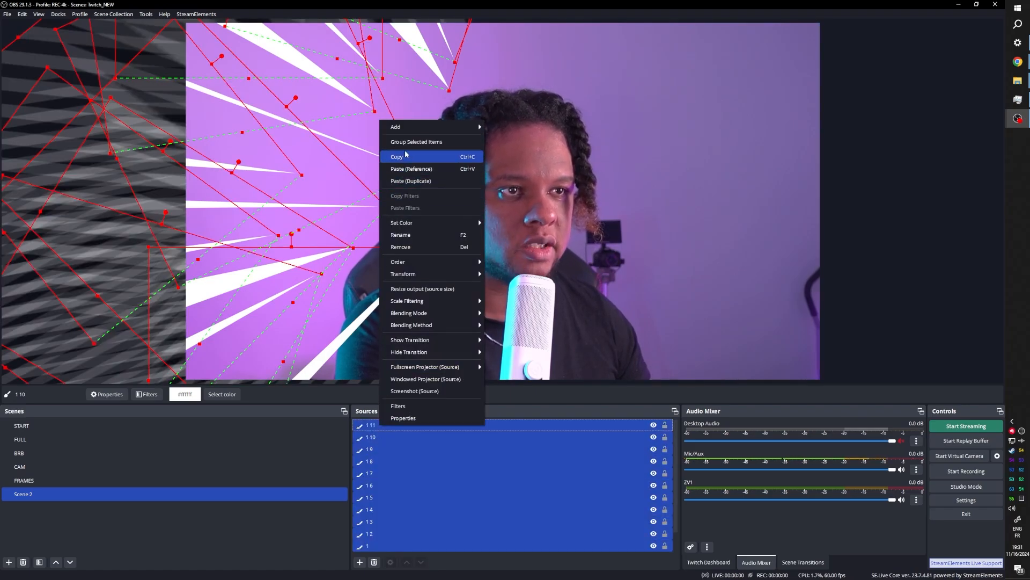
left_click(406, 155)
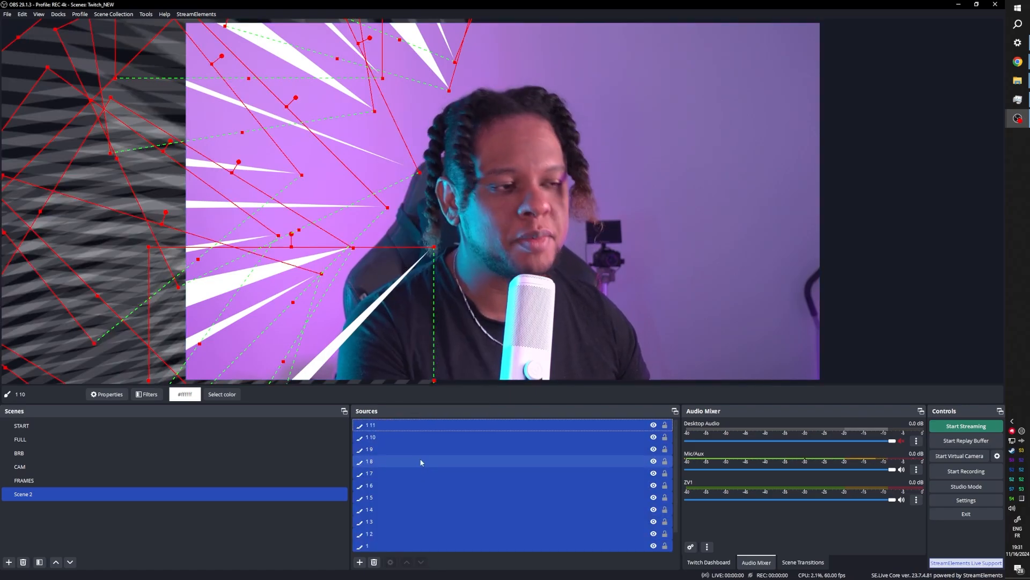
right_click(388, 429)
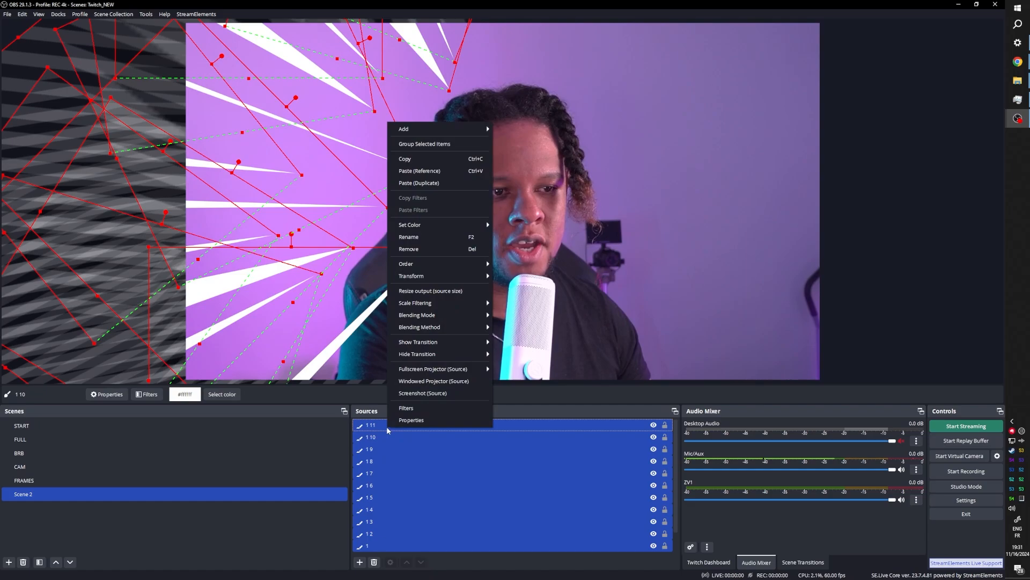
left_click(411, 183)
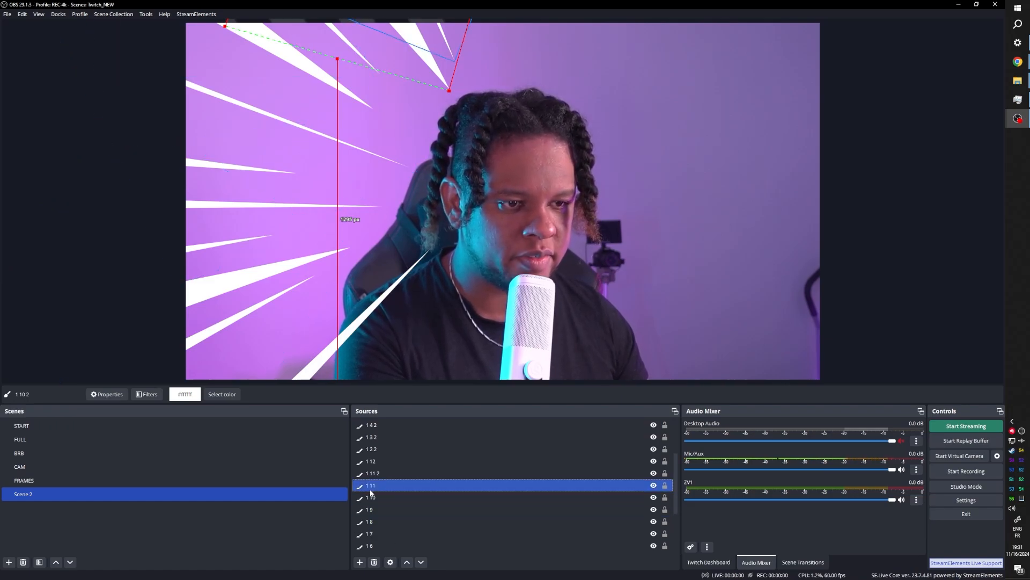
Select the pasted streak duplicates from 1 11 2 up to 1 10 2 and shift them together toward the webcam image's right half
left_click(382, 472)
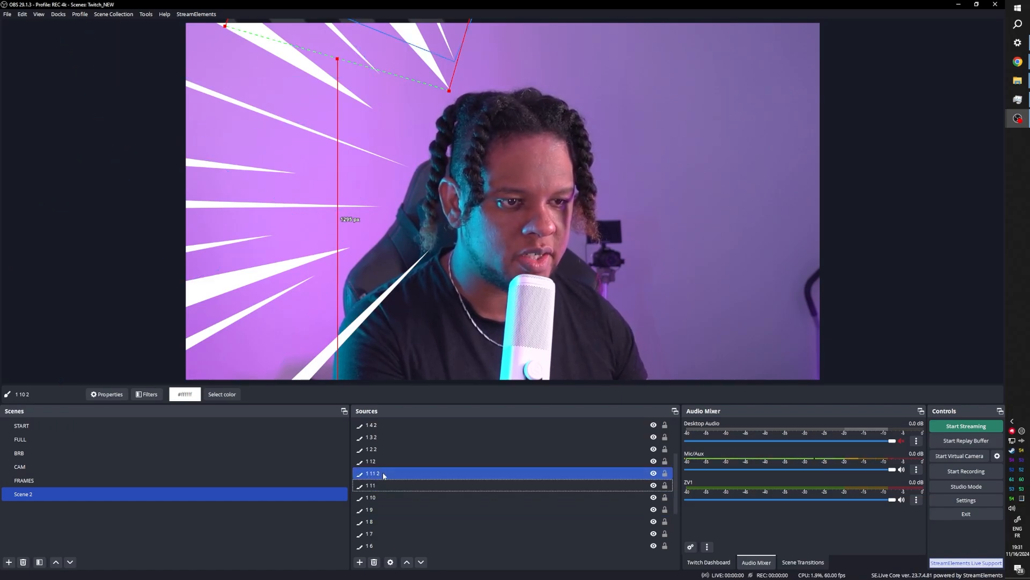
scroll(399, 479, "up", 2)
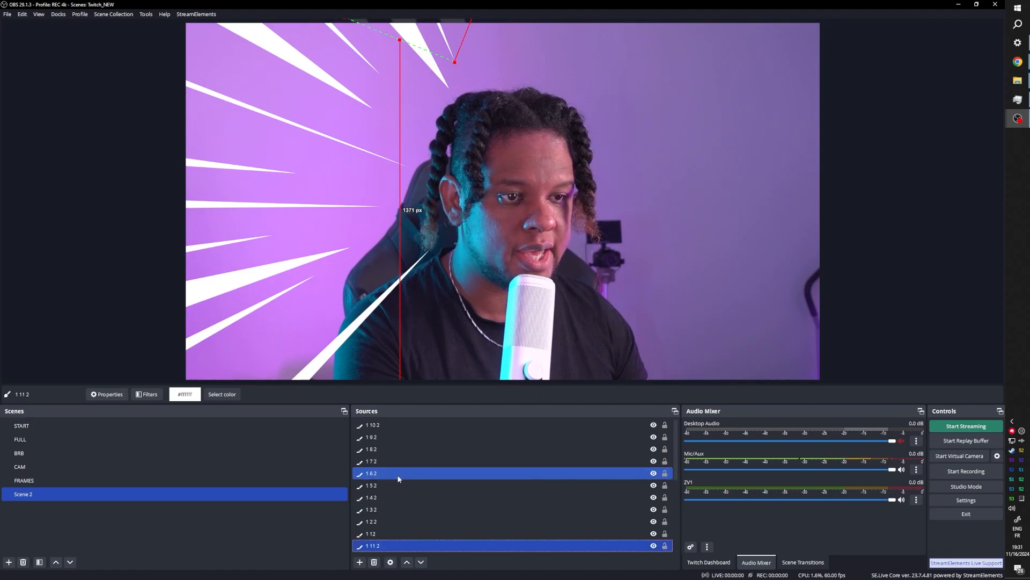
left_click(384, 425, "shift")
left_click_drag(213, 220, 535, 203)
Try to mirror the selected duplicate streaks with a horizontal flip and reposition them beside the person
right_click(387, 434)
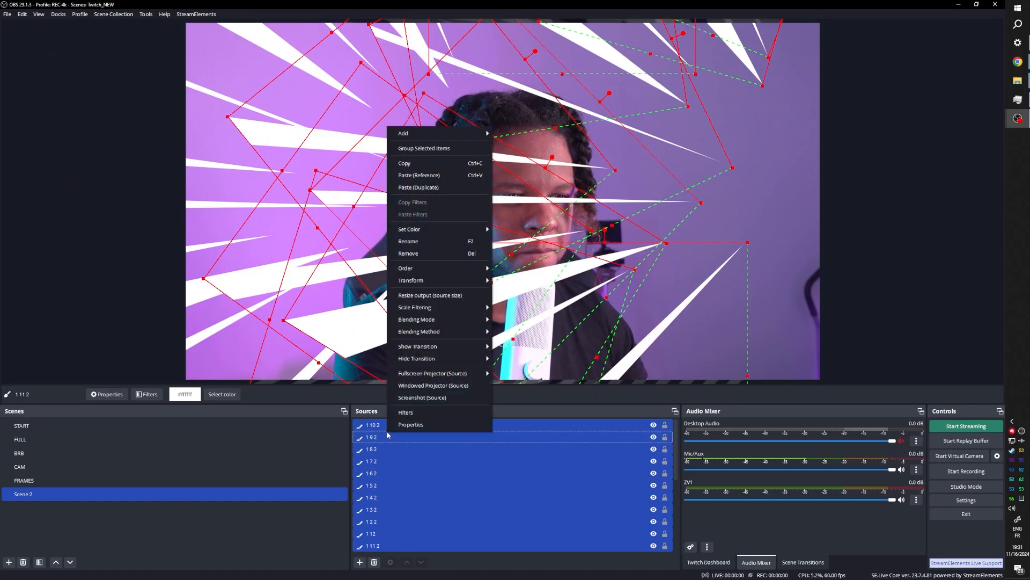
mouse_move(444, 283)
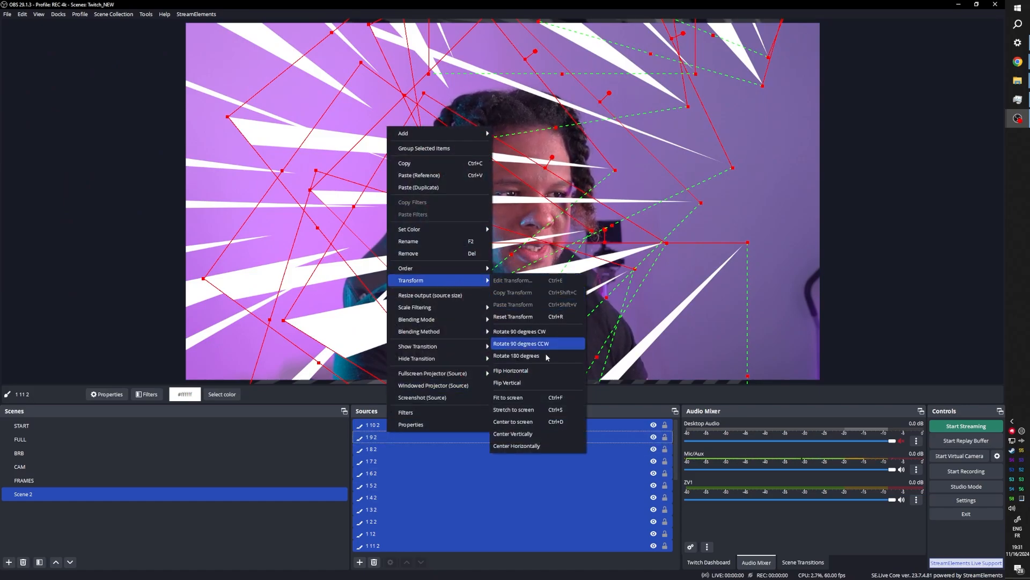
left_click(526, 371)
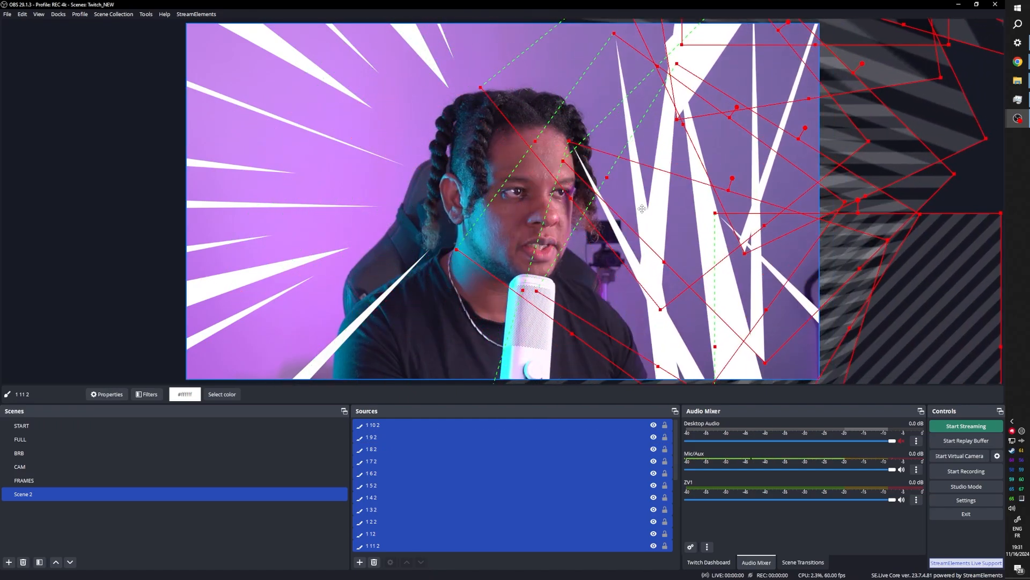
left_click_drag(434, 93, 646, 204)
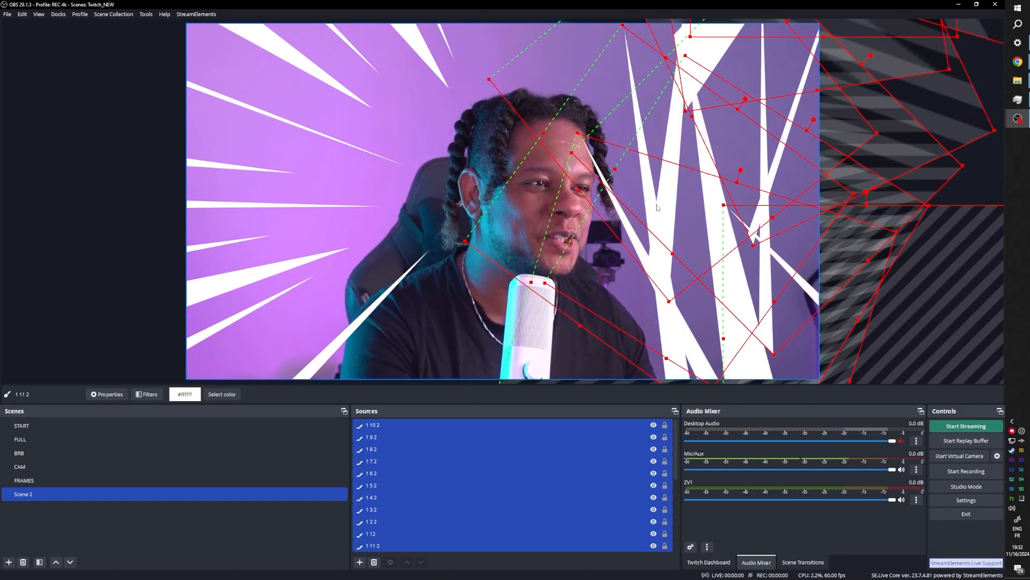
left_click_drag(658, 208, 508, 234)
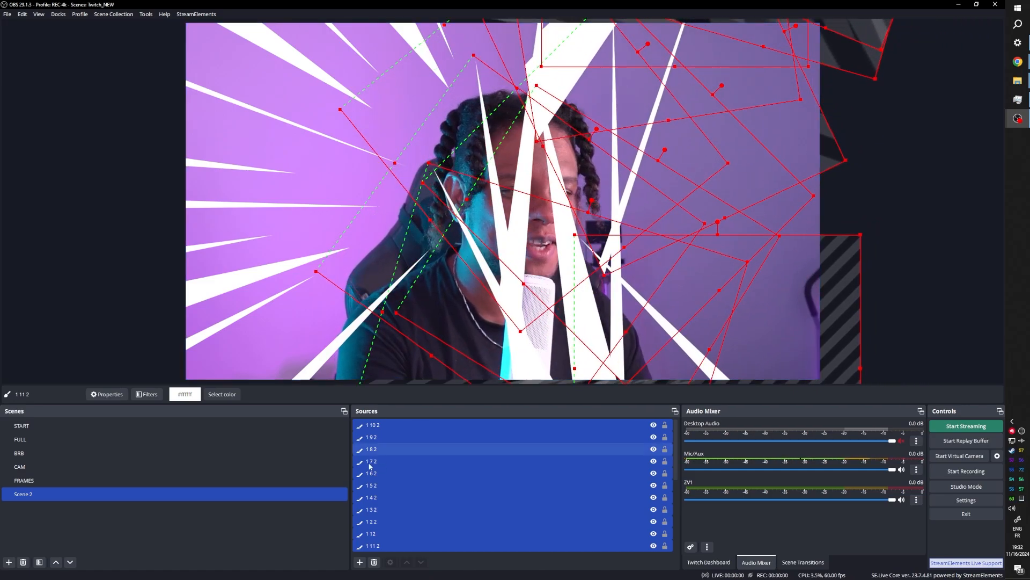
Remove the horizontally flipped duplicate streaks from the scene
right_click(384, 430)
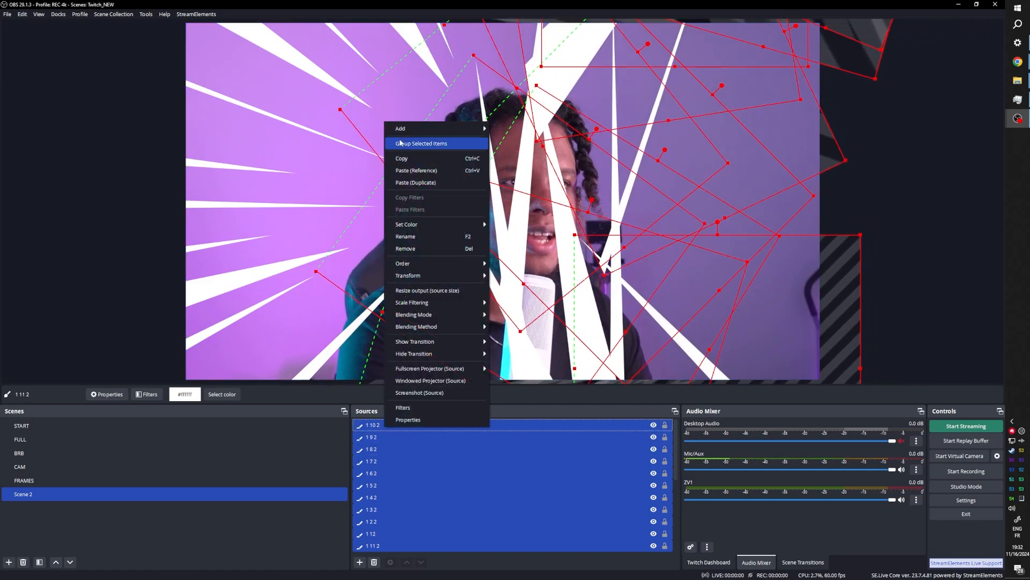
left_click(420, 250)
left_click(527, 300)
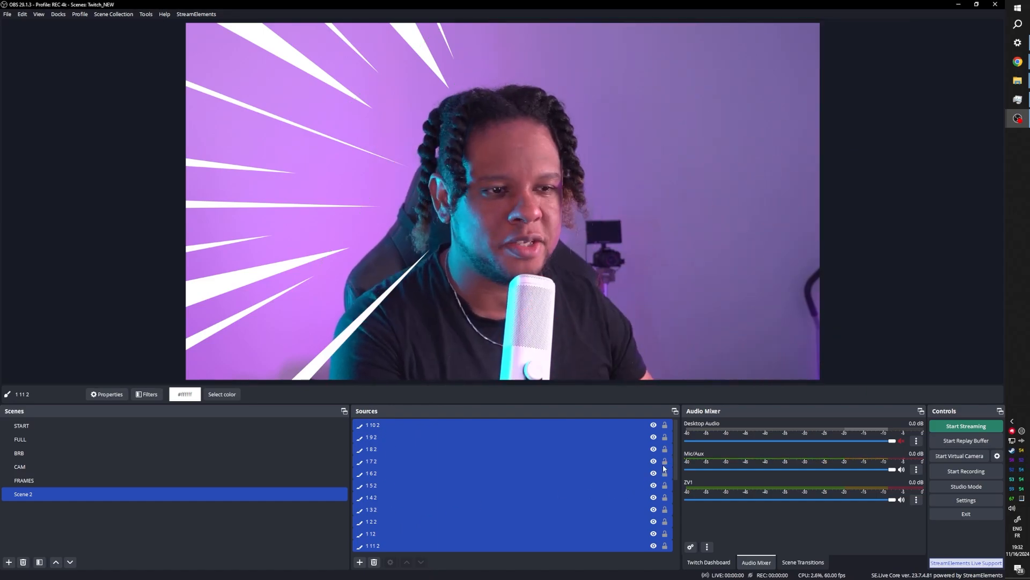
key("alt+Tab")
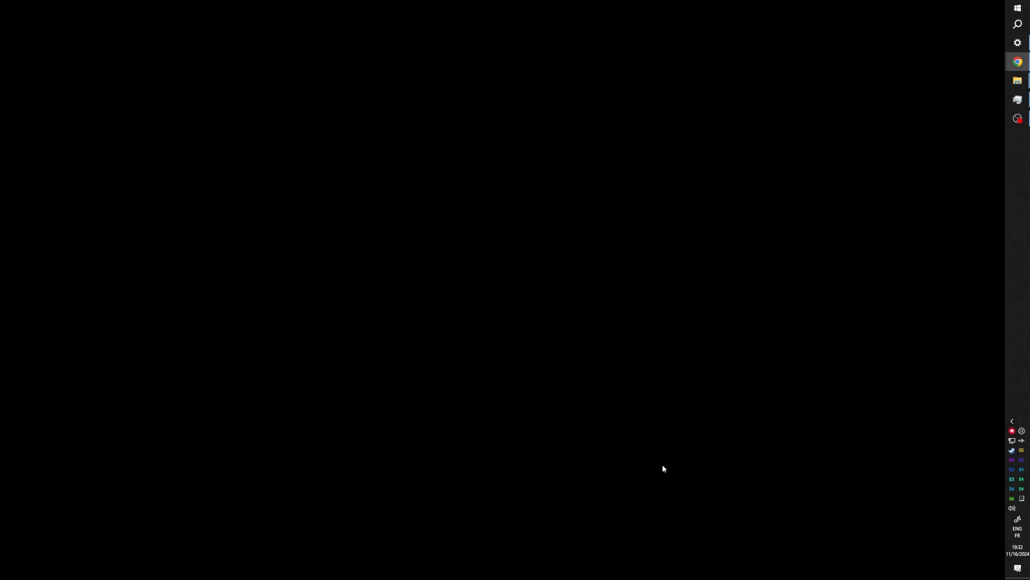
key("alt+Tab")
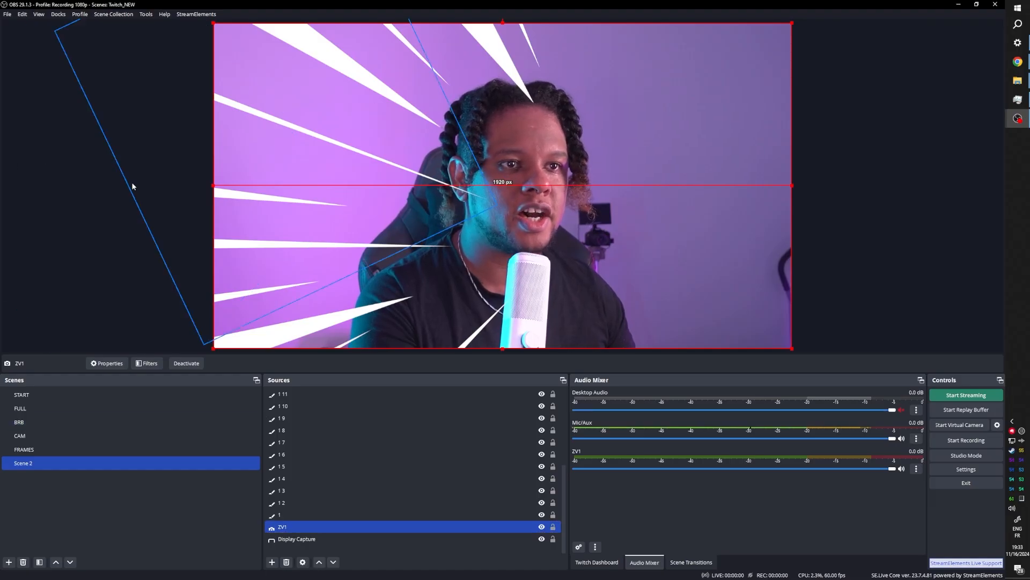
left_click(133, 186)
Group all the streak sources under the name "ergesrrhgzsergh" and collapse the group in the source list
left_click(313, 397)
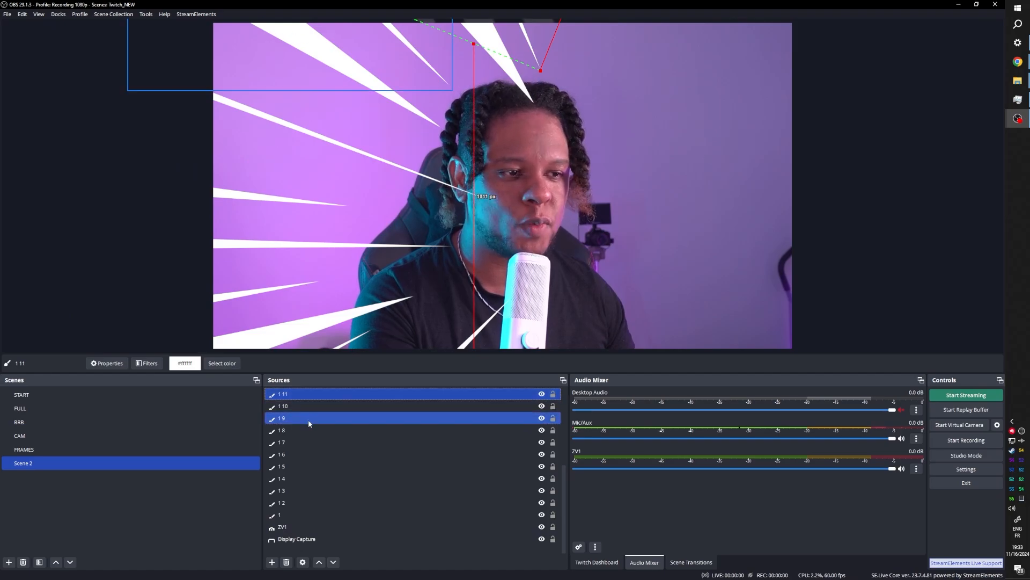
left_click(292, 514, "shift")
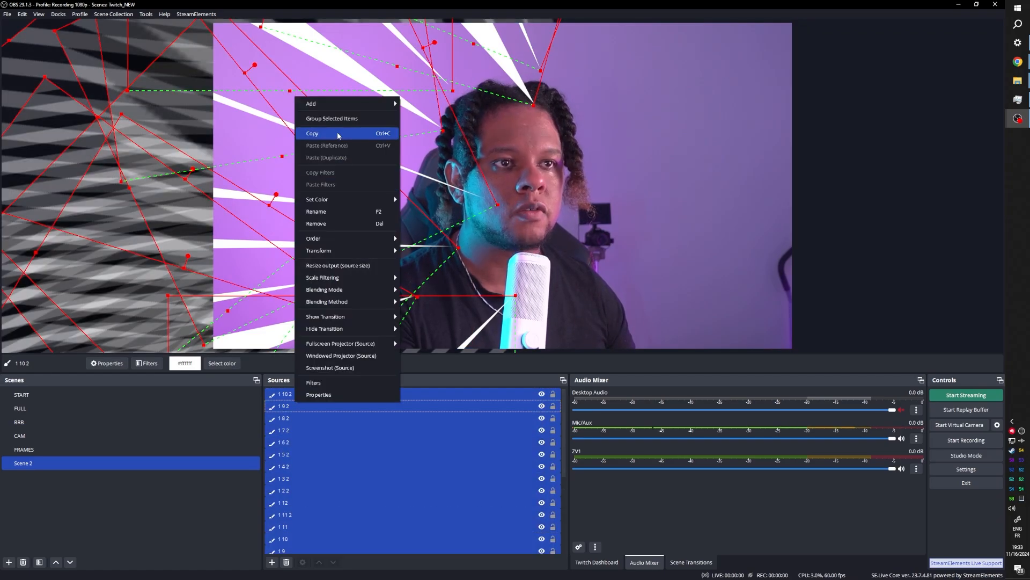
left_click(334, 121)
type("ergesrrhgzsergh")
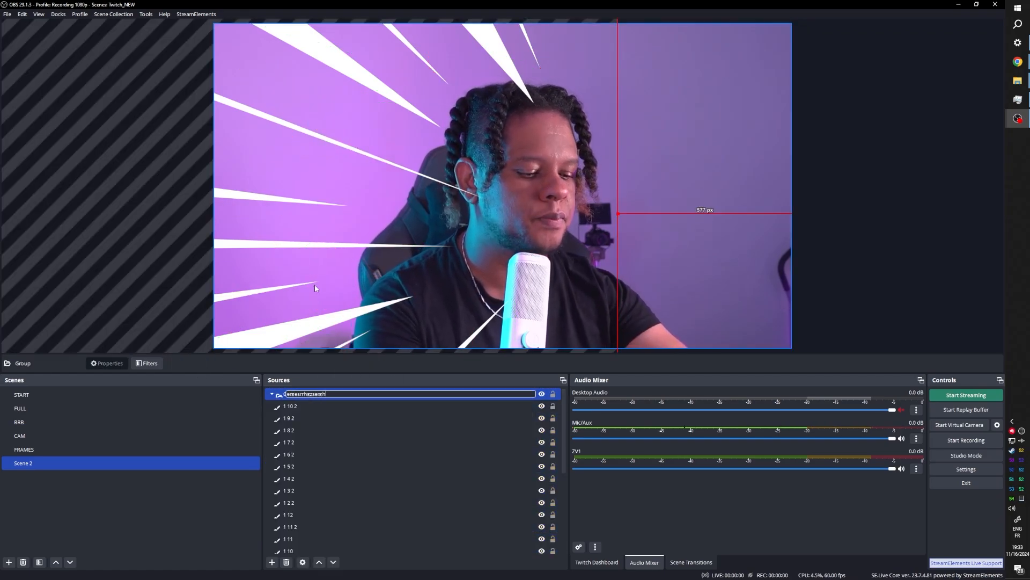
key("Return")
left_click(272, 393)
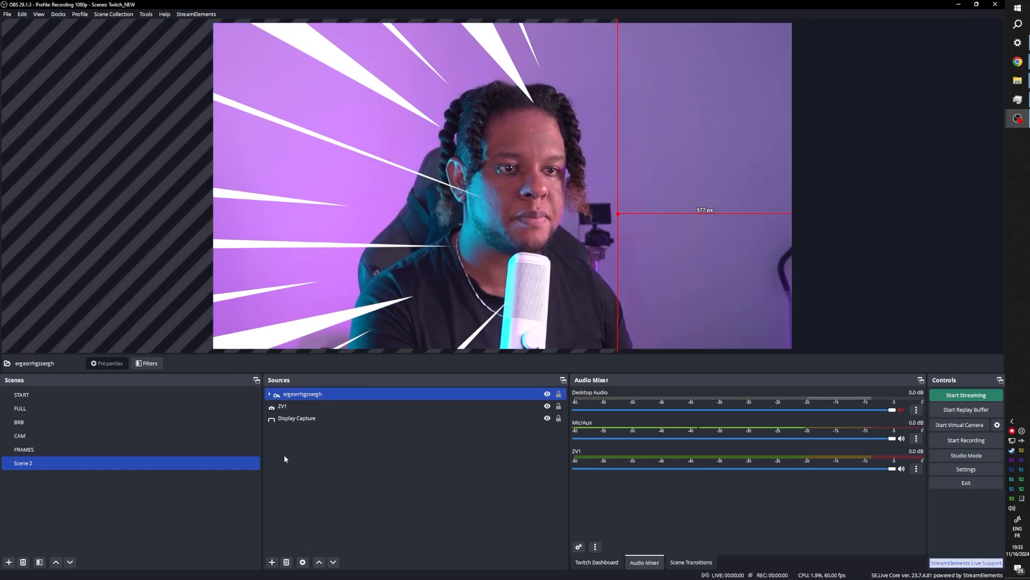
left_click(292, 469)
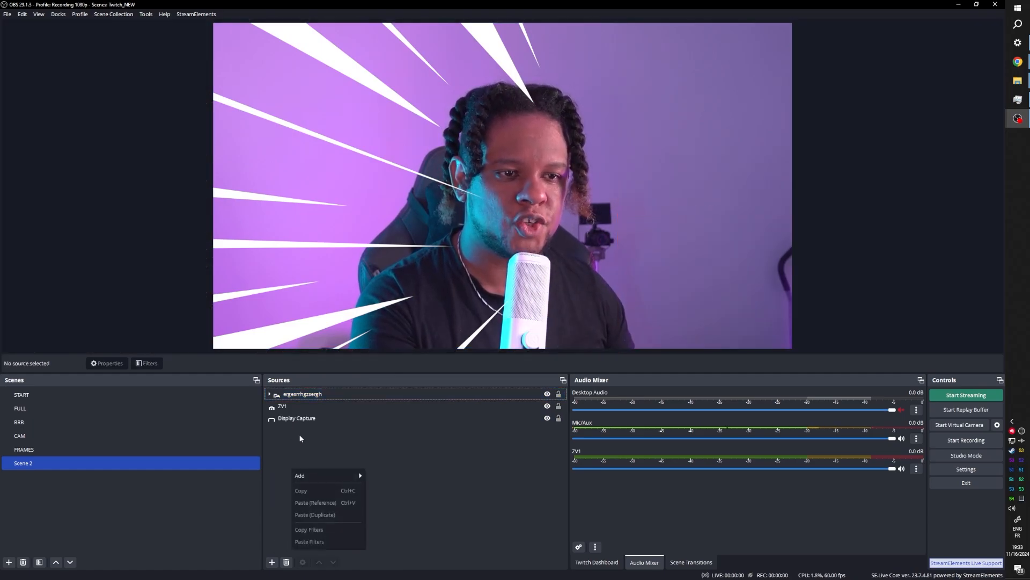
Copy the streak group and paste it as a duplicate group
right_click(288, 398)
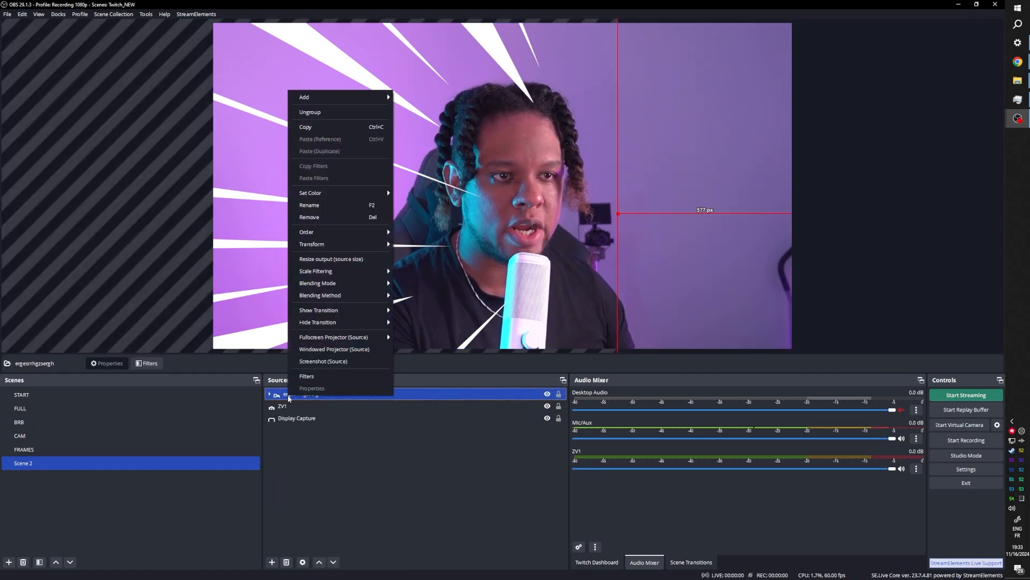
left_click(306, 127)
right_click(301, 393)
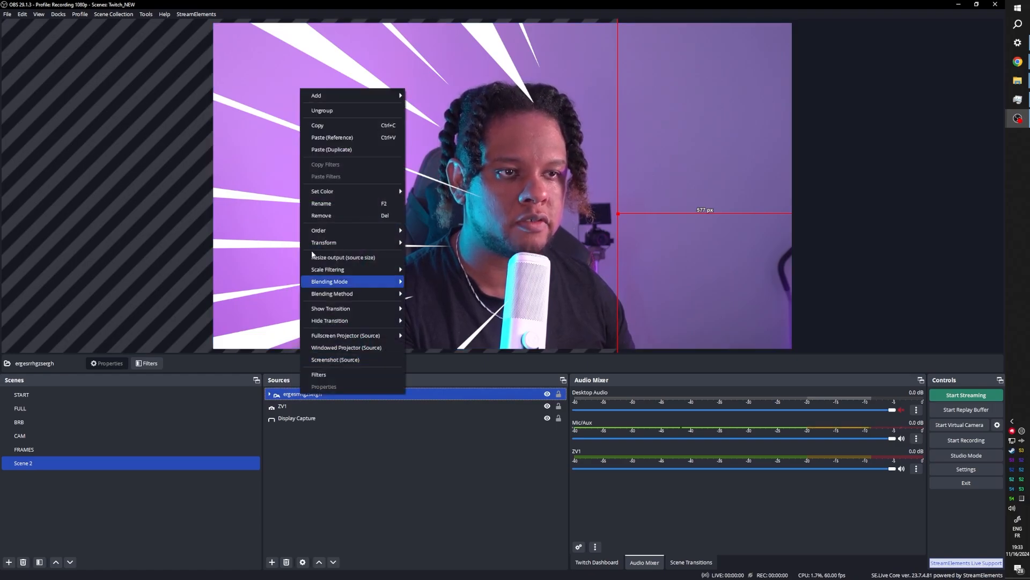
left_click(319, 150)
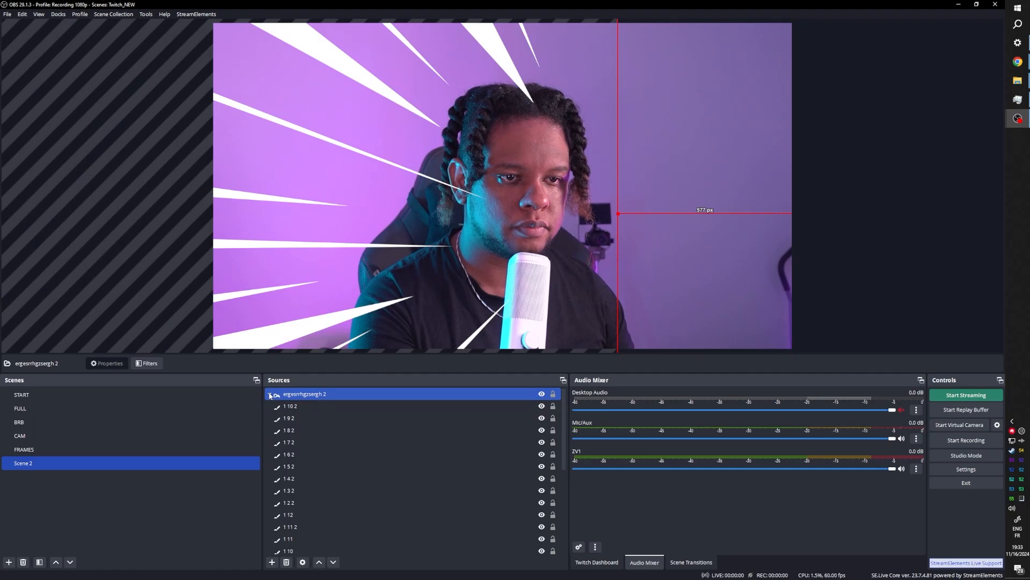
Rotate the duplicated streak group 180 degrees and move it to the webcam image's right side, its tips pointing at the person
left_click(295, 395)
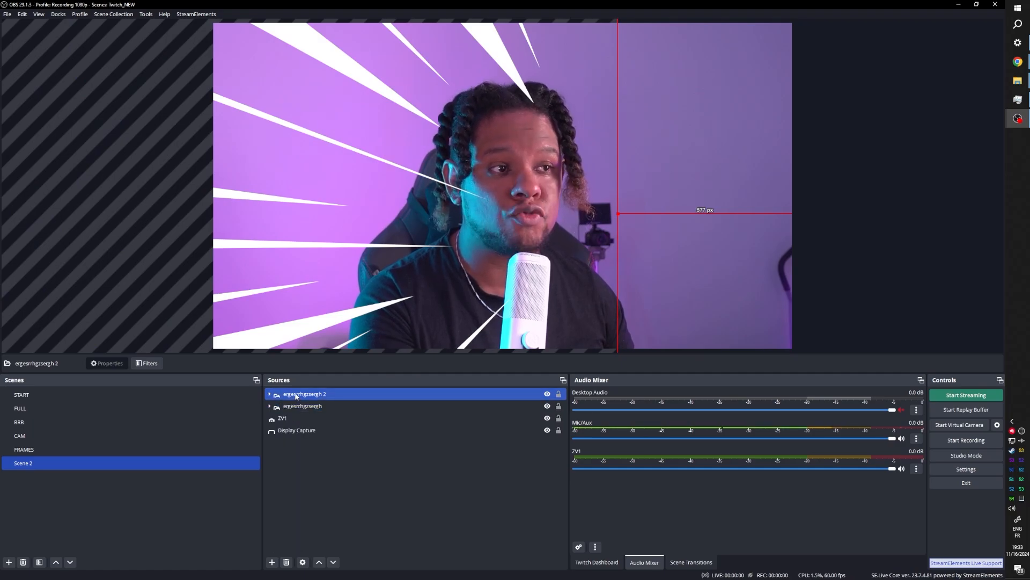
right_click(296, 396)
mouse_move(355, 244)
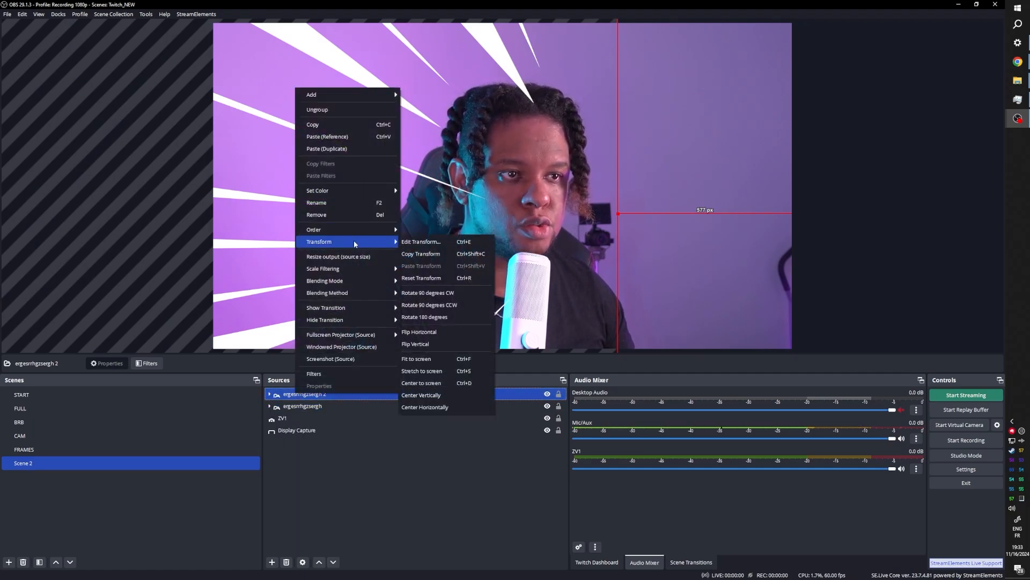
left_click(432, 318)
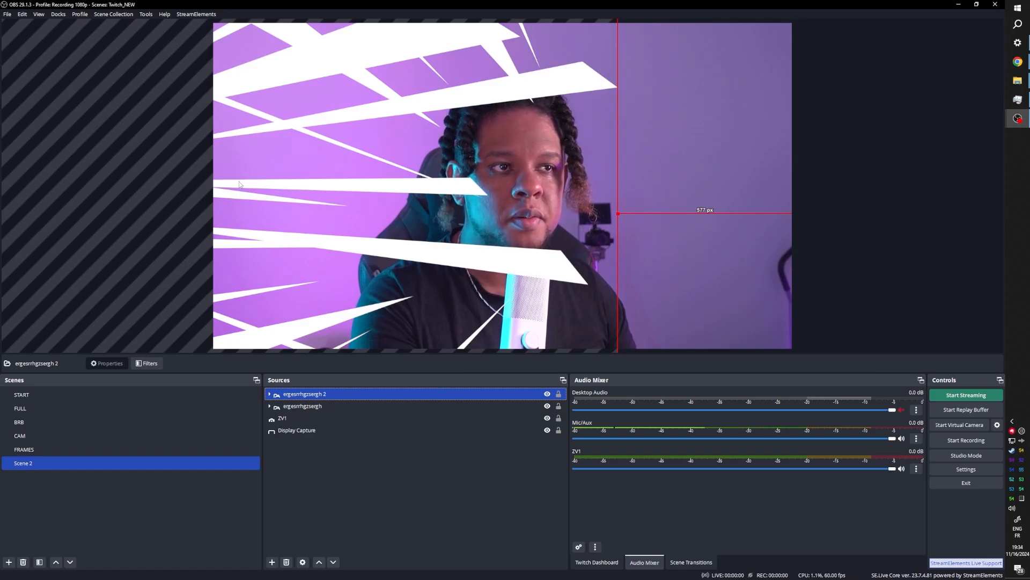
mouse_move(238, 173)
left_mouse_down()
mouse_move(724, 172)
mouse_move(809, 166)
mouse_move(842, 141)
left_mouse_up()
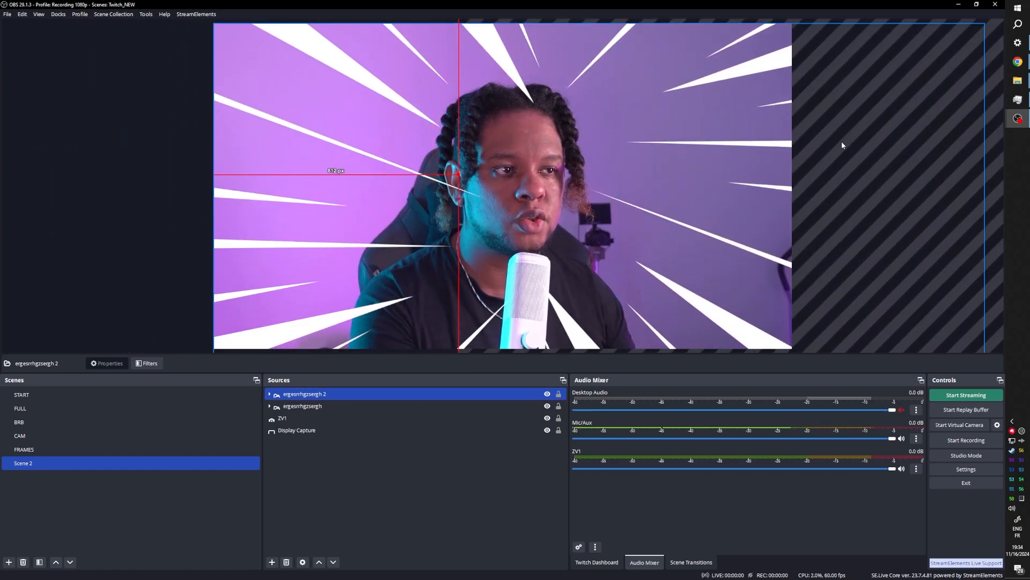
Try the duplicate group with a horizontal flip instead of the rotation and place it over the webcam image's right side
mouse_move(614, 140)
left_mouse_down()
mouse_move(659, 141)
mouse_move(622, 161)
mouse_move(623, 127)
mouse_move(322, 195)
mouse_move(339, 205)
mouse_move(363, 198)
mouse_move(356, 176)
mouse_move(316, 164)
left_mouse_up()
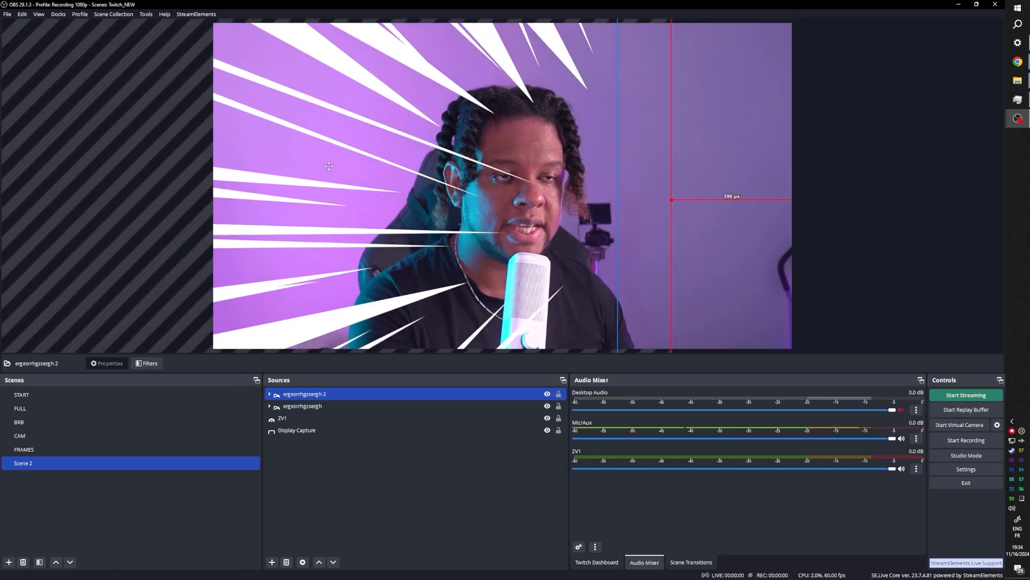
right_click(296, 391)
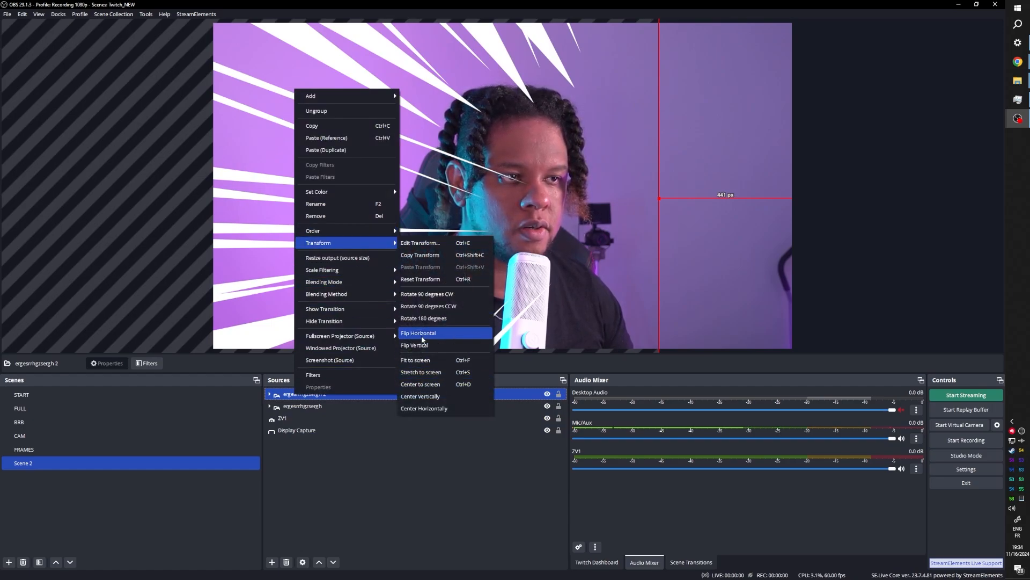
left_click(422, 333)
mouse_move(266, 213)
left_mouse_down()
mouse_move(568, 189)
mouse_move(430, 190)
mouse_move(531, 187)
mouse_move(504, 218)
left_mouse_up()
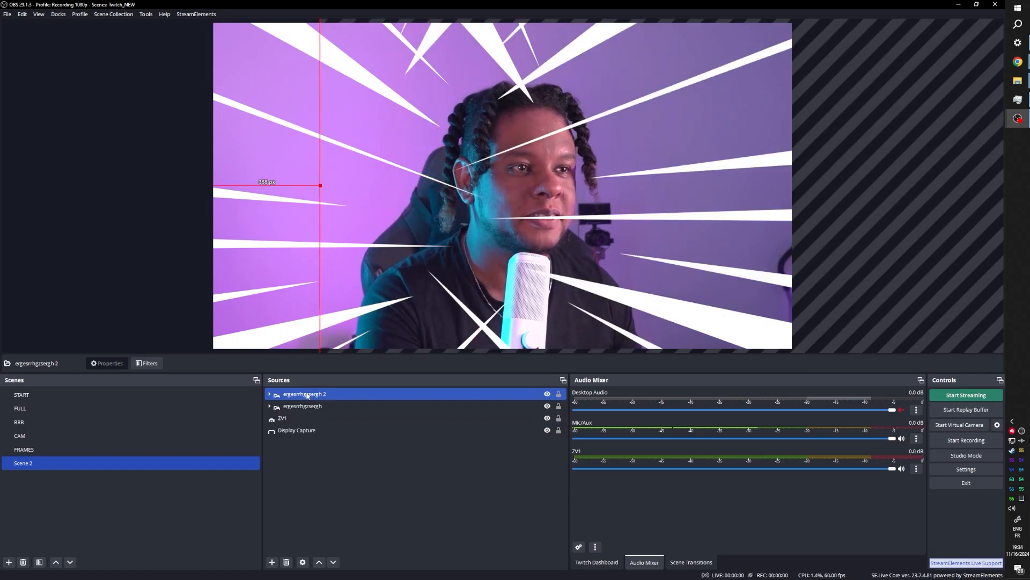
Shift the original streak group slightly up and left, and move the duplicate group inward so the lines frame the person
left_click(325, 406)
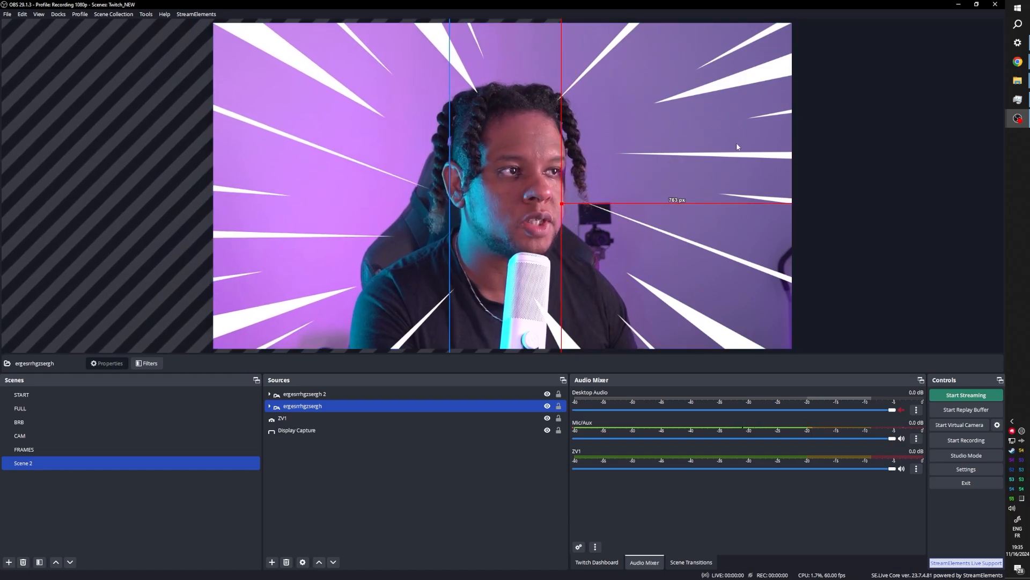
left_click(722, 158)
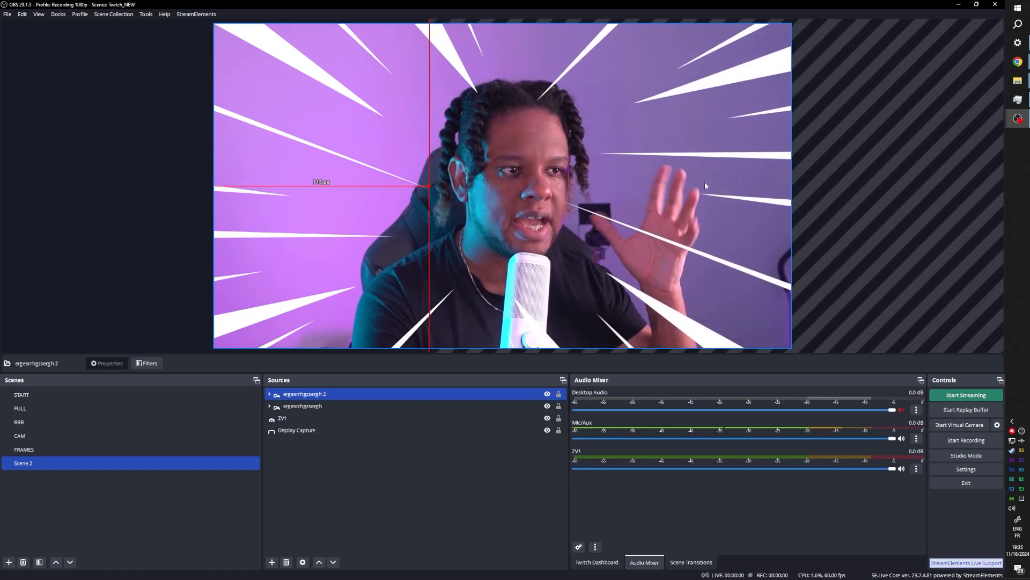
Add a User-defined shader effect filter to the duplicate streak group, keeping the default filter name
left_click(350, 468)
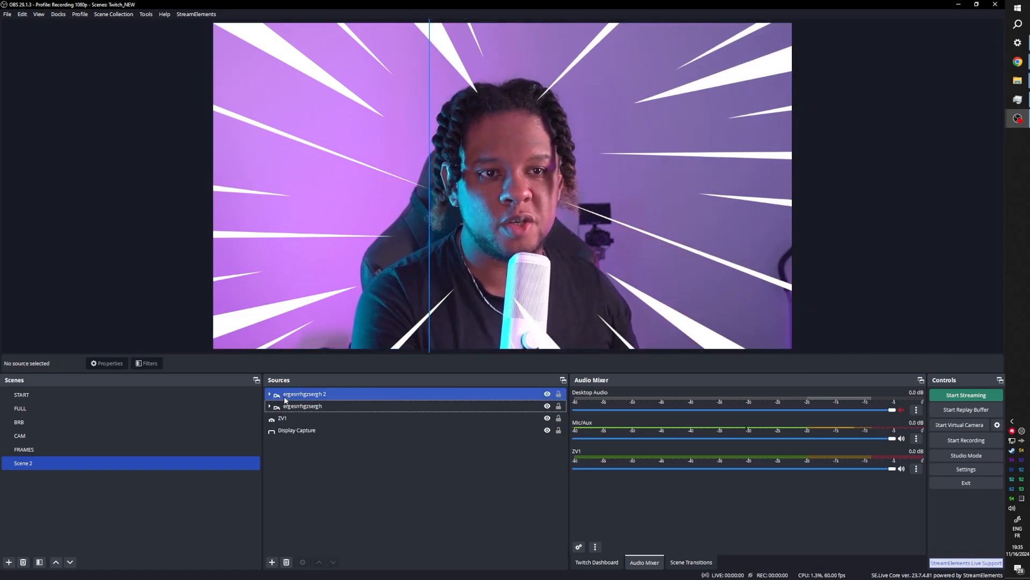
left_click(290, 397)
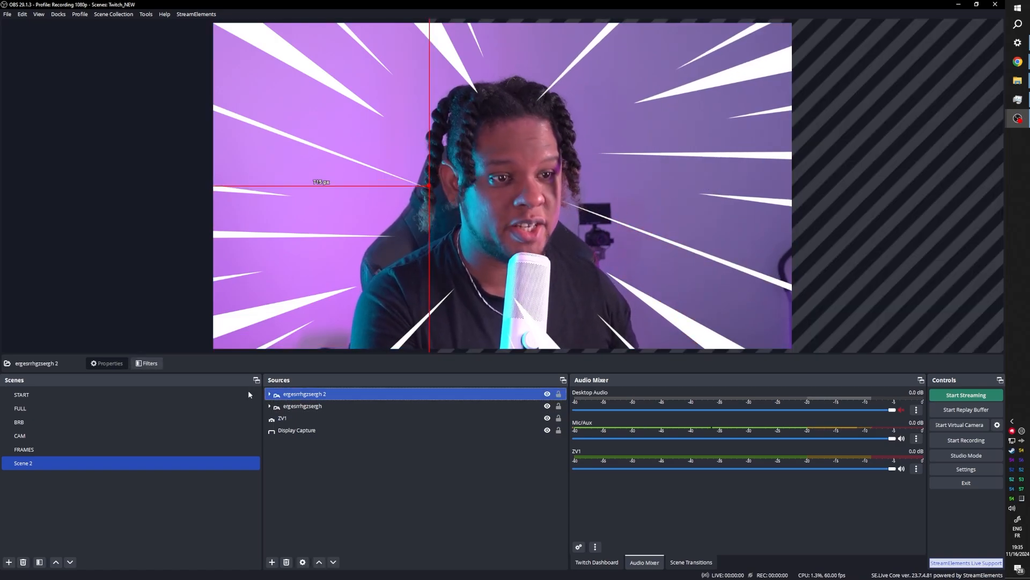
left_click(147, 364)
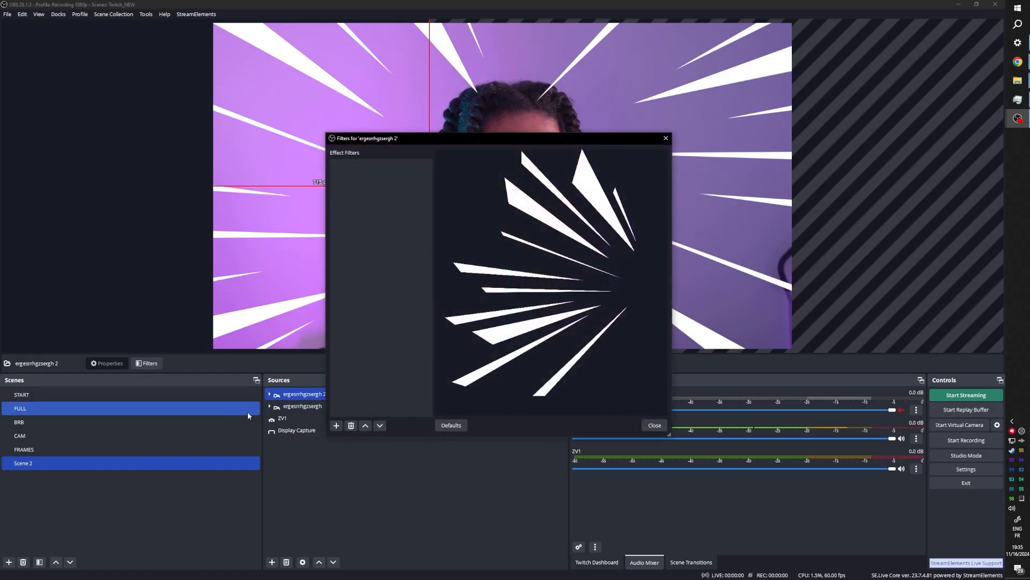
left_click(336, 425)
left_click(368, 404)
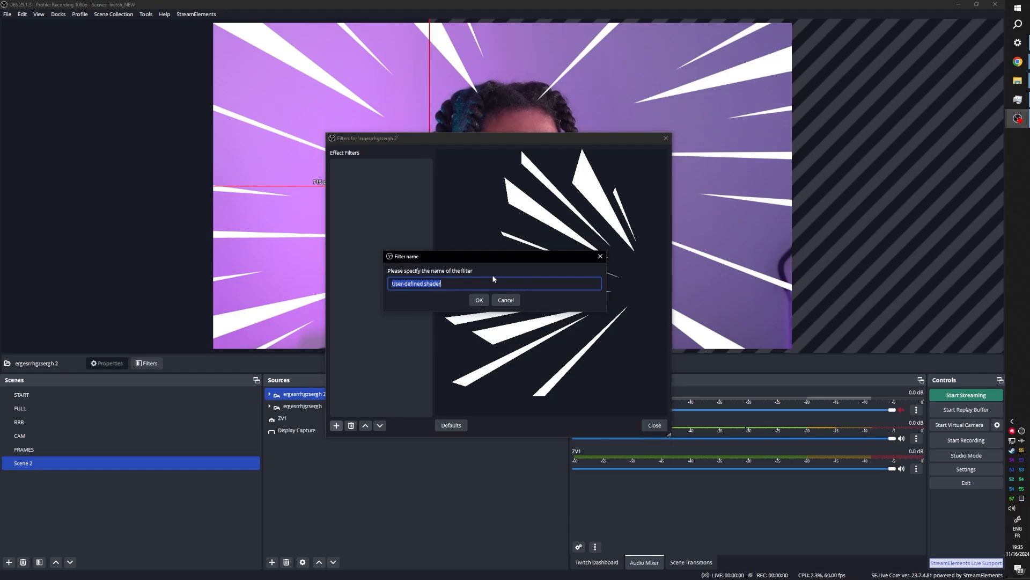
left_click(477, 301)
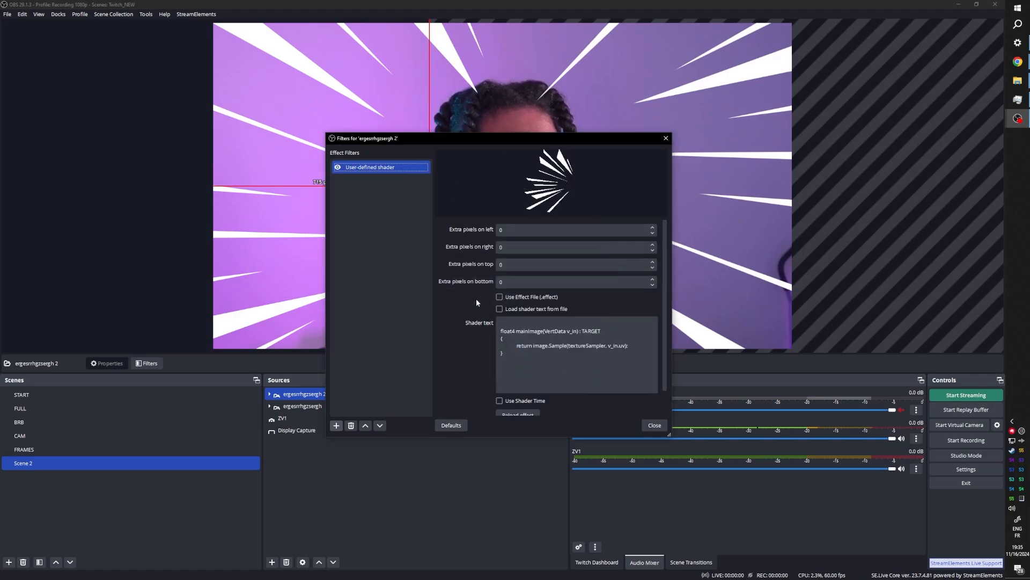
Set the shader to load from a file and choose doodle.effect from the obs-shaderfilter examples folder
left_click(526, 310)
left_click(649, 325)
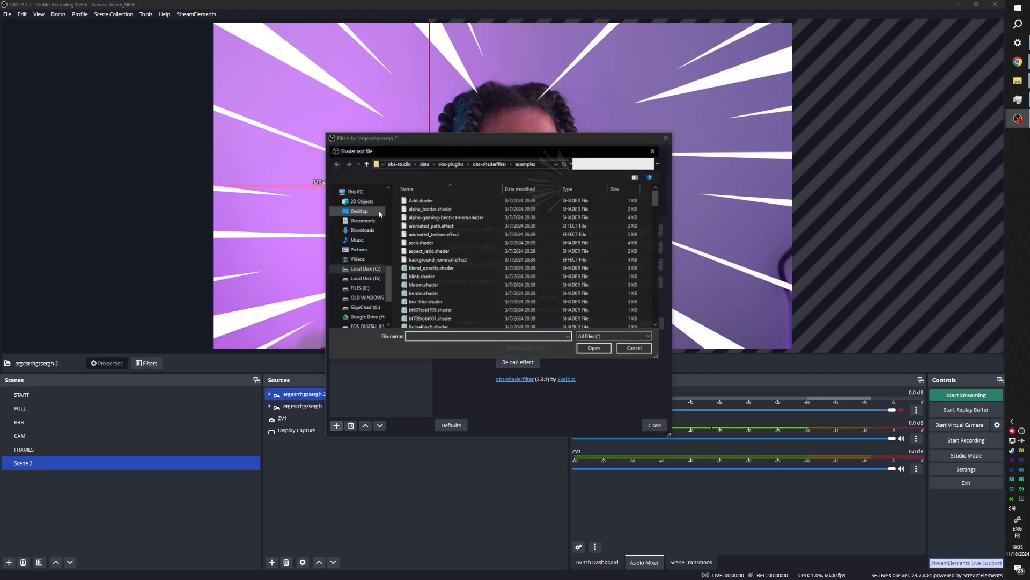
scroll(421, 221, "down", 8)
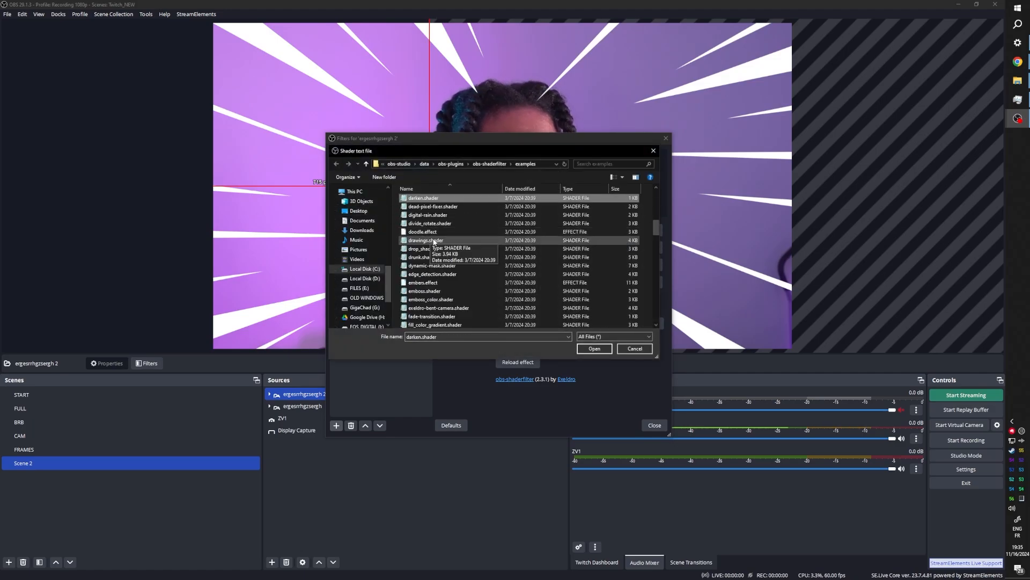
left_click(412, 232)
left_click(594, 349)
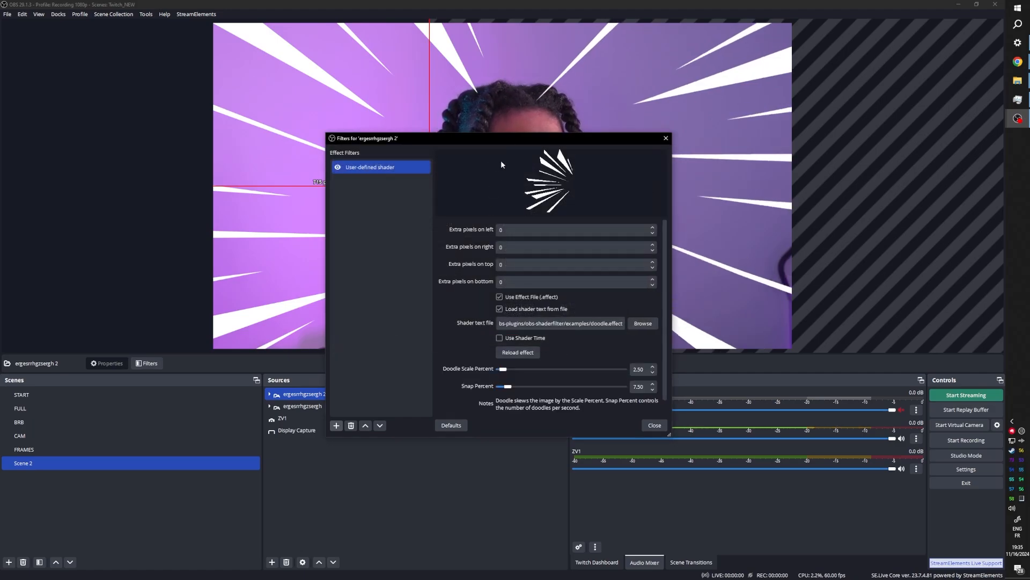
Set the doodle shader's Doodle Scale Percent to 6.20 and its Snap Percent to 2.60
mouse_move(509, 137)
left_mouse_down()
mouse_move(359, 128)
mouse_move(247, 70)
left_mouse_up()
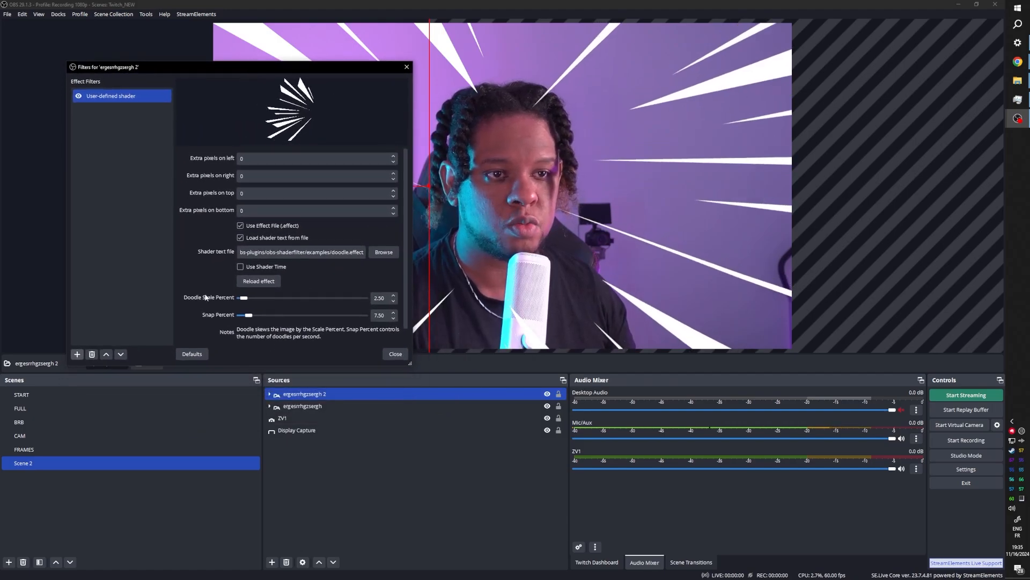
scroll(204, 282, "down", 1)
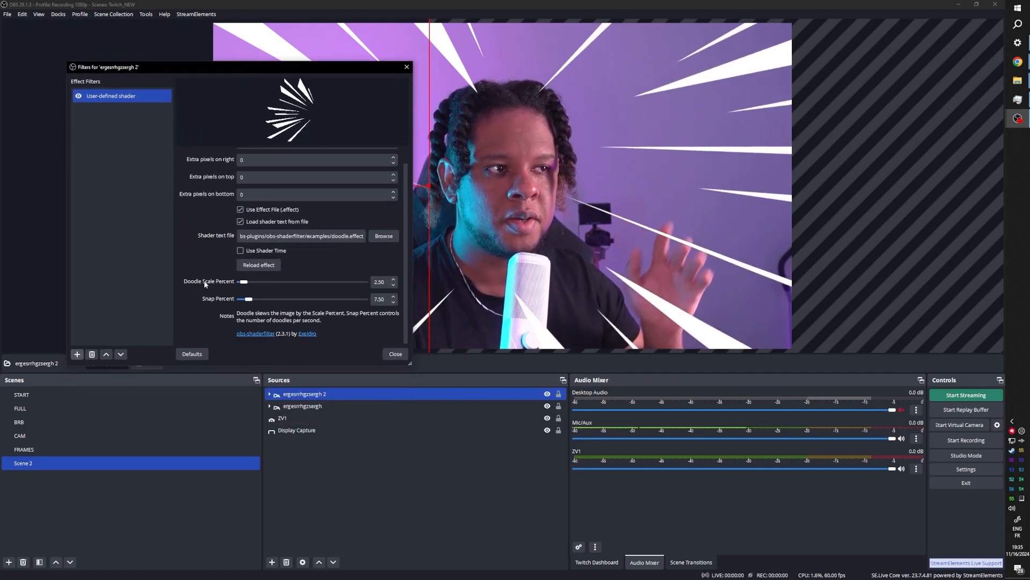
left_click(243, 283)
left_click_drag(243, 284, 244, 284)
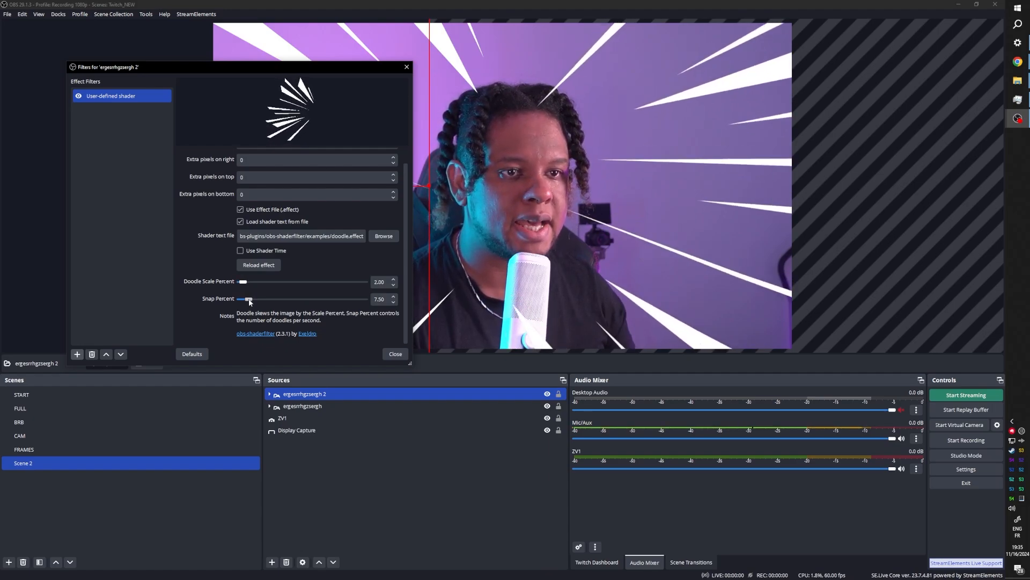
left_click_drag(243, 283, 250, 284)
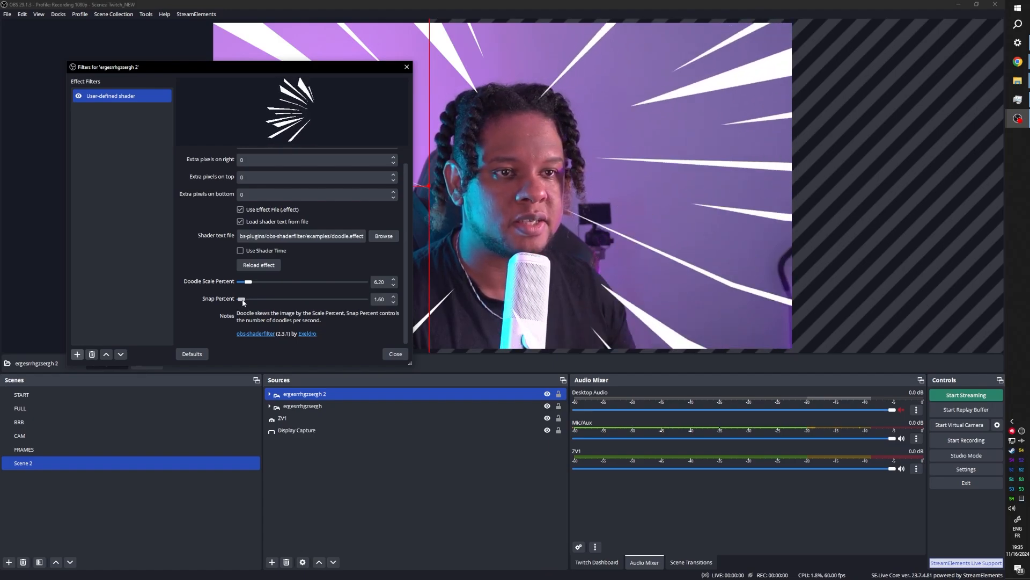
Copy the User-defined shader filter from the duplicate streak group and paste it into the original streak group's filters
right_click(113, 98)
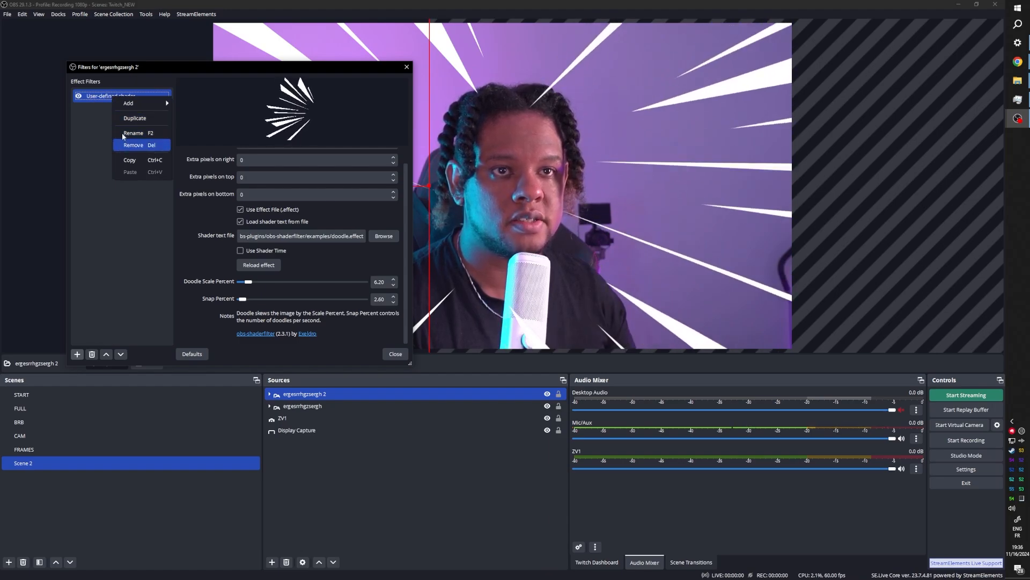
left_click(128, 160)
left_click(396, 354)
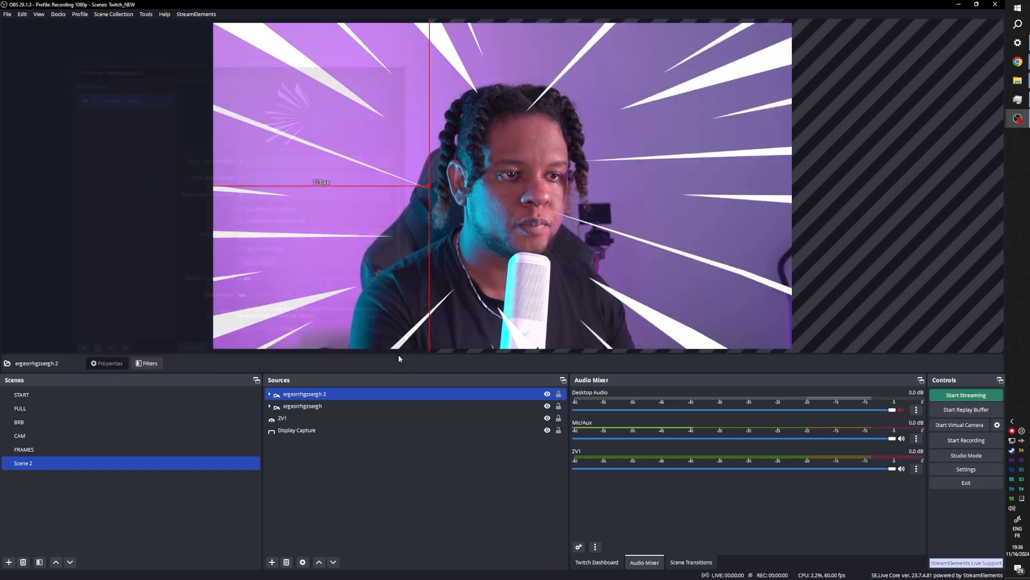
left_click(290, 406, "ctrl")
left_click(273, 408)
left_click(146, 364)
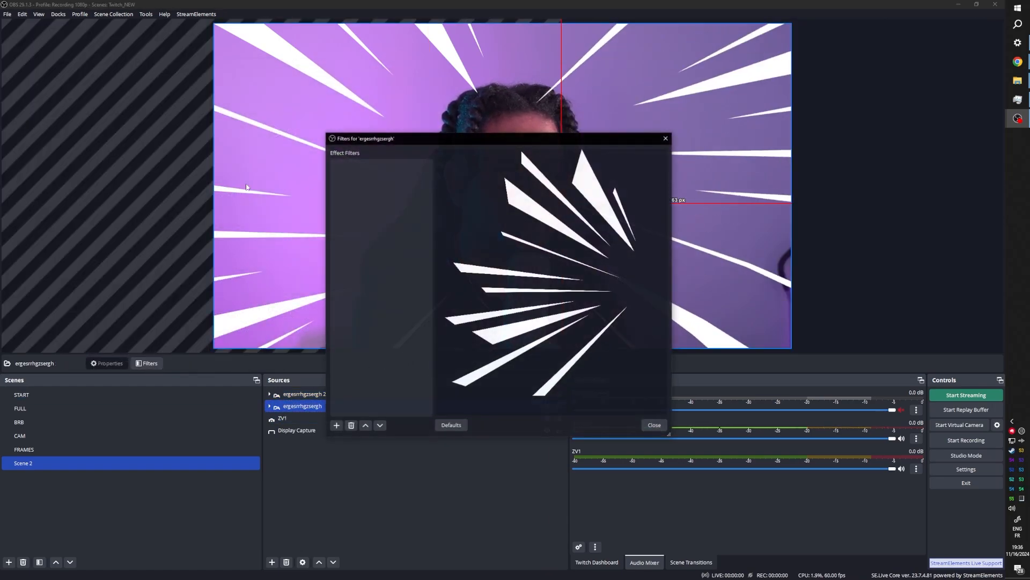
left_click(400, 229)
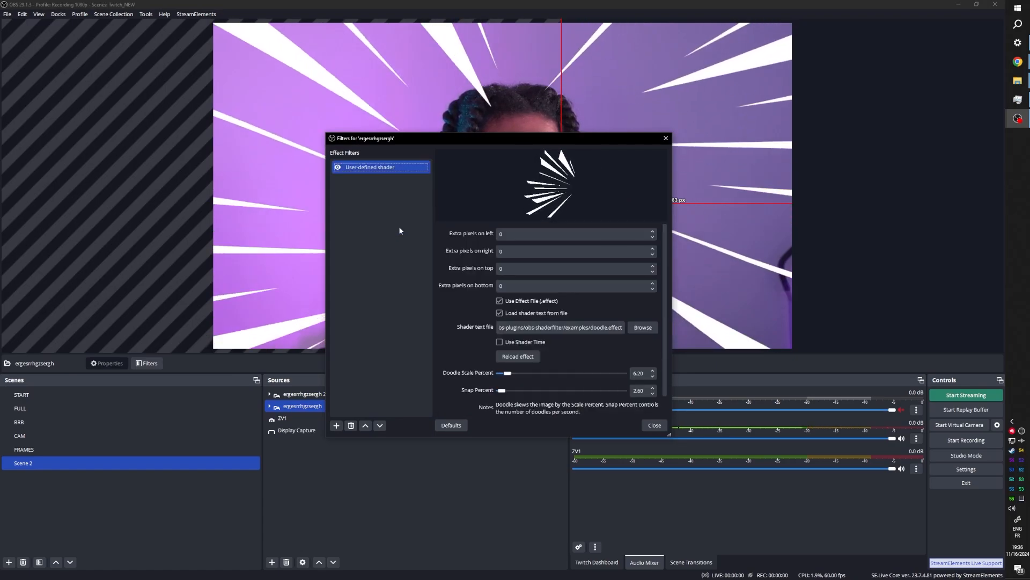
left_click_drag(439, 141, 1, 88)
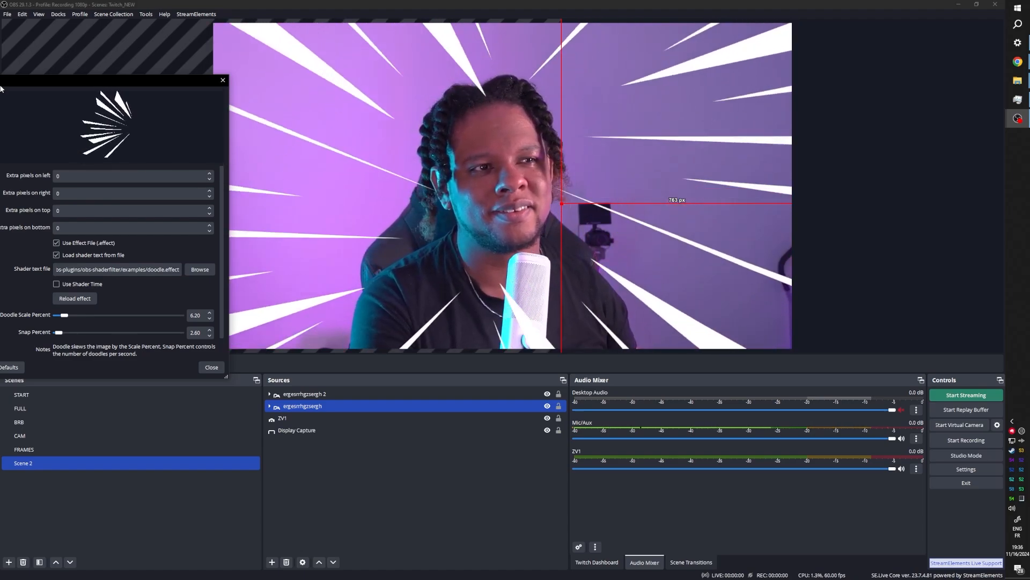
left_click_drag(48, 78, 111, 64)
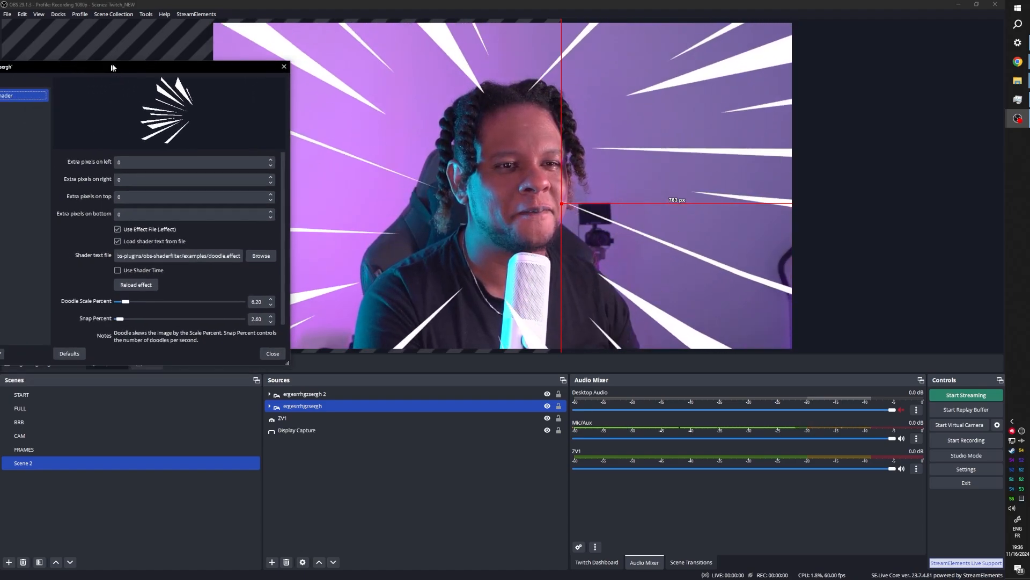
left_click(274, 353)
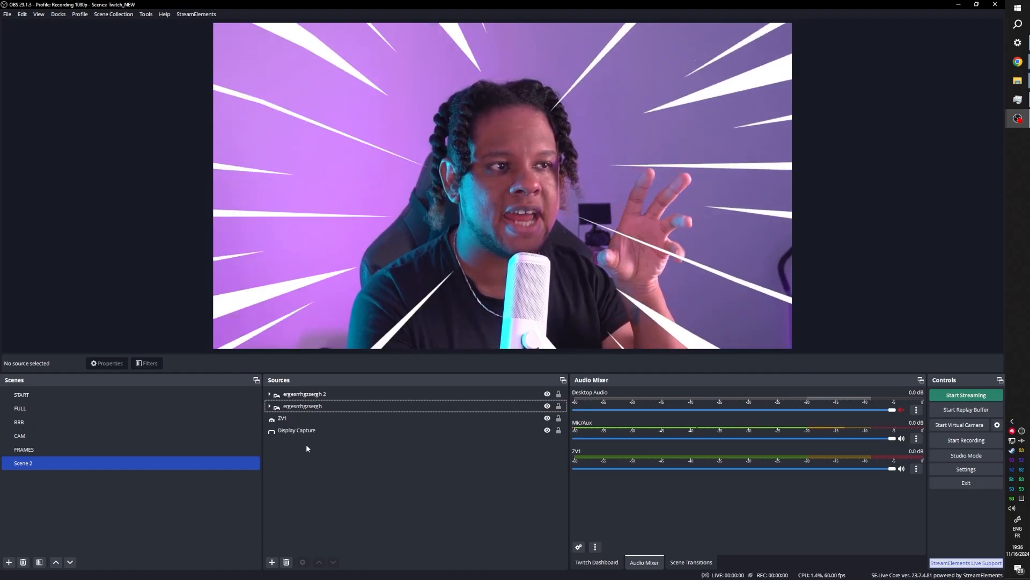
Remove the User-defined shader filter from the original streak group
left_click(302, 407)
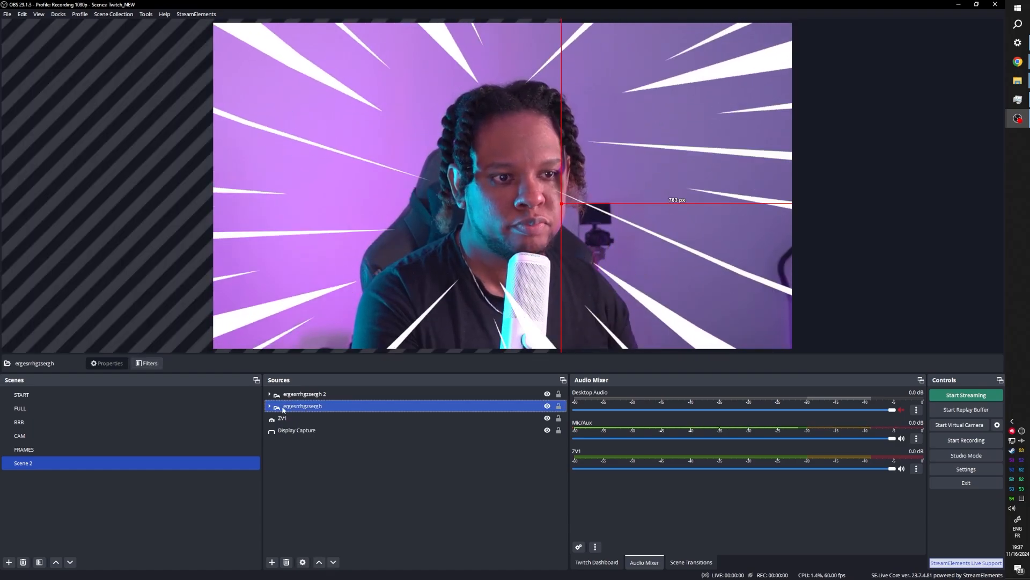
left_click(146, 363)
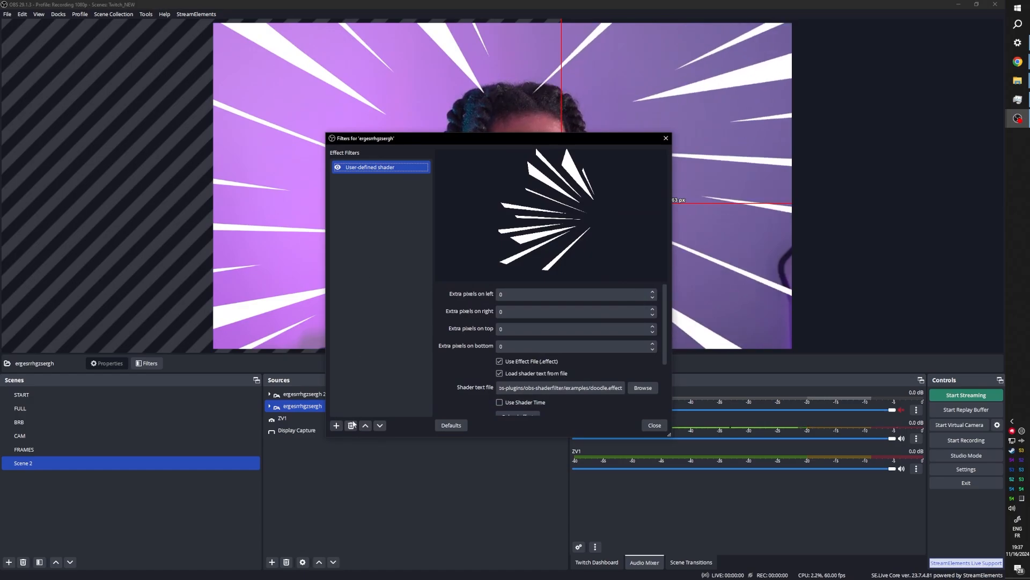
left_click(351, 425)
left_click(535, 295)
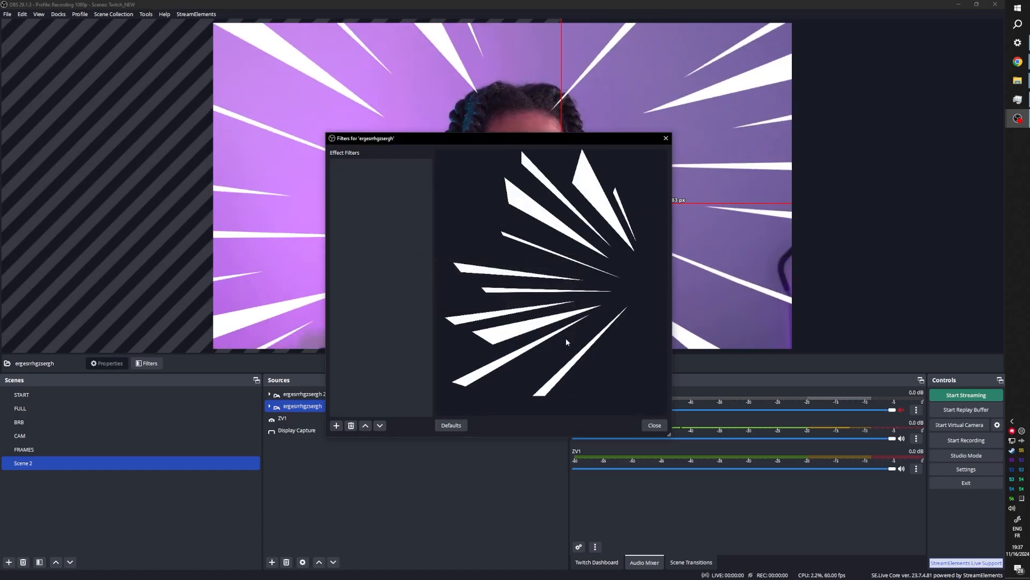
left_click(651, 427)
Hide the ZV1 webcam and Display Capture sources so only the streak groups show on the canvas
left_click(303, 394)
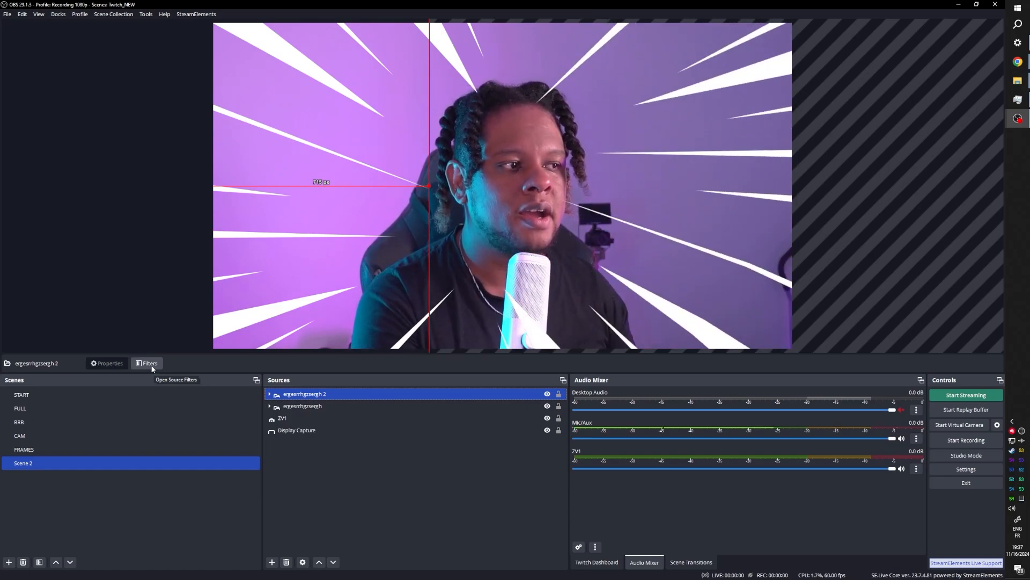
left_click(504, 420, "ctrl")
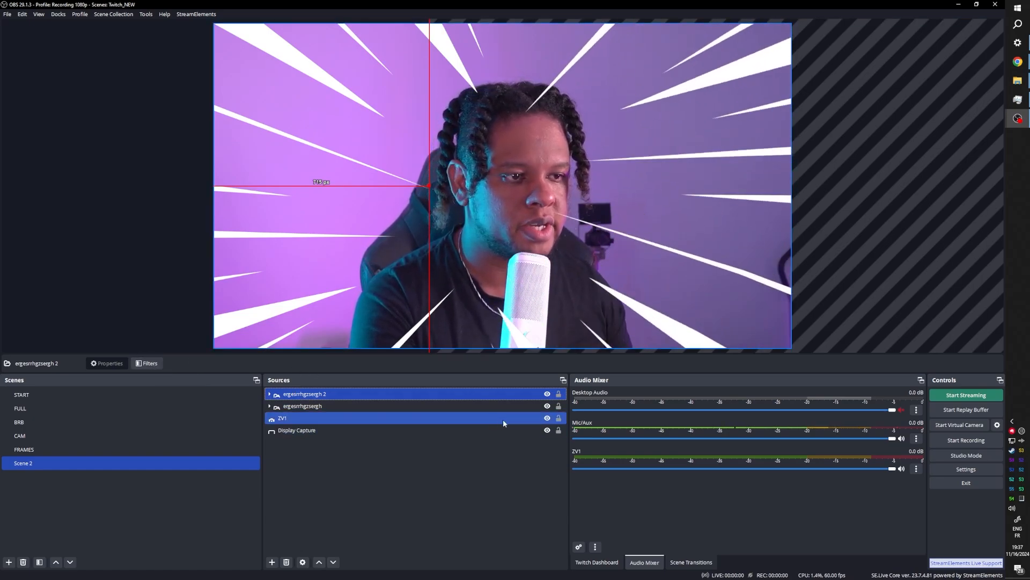
left_click(548, 418)
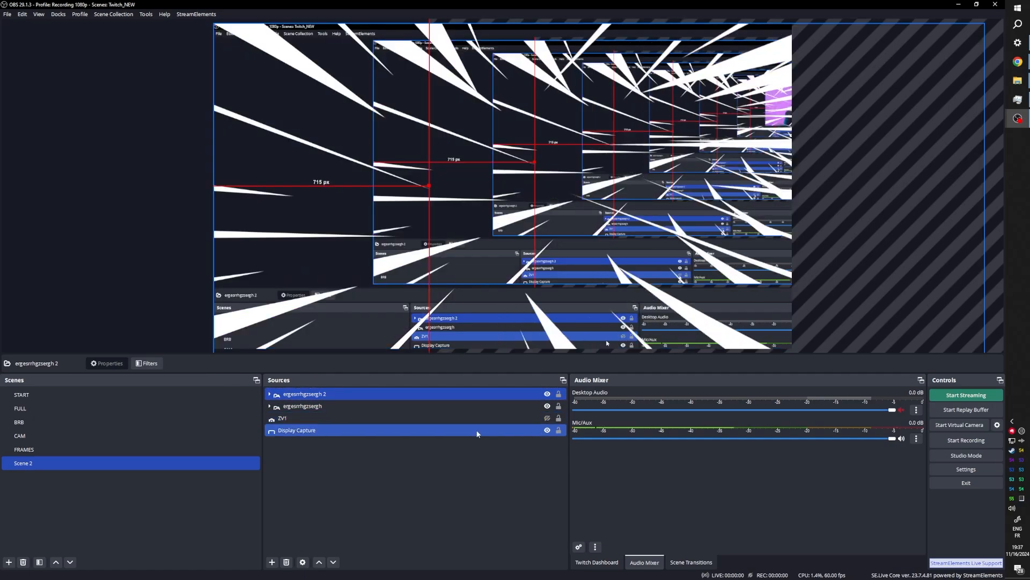
left_click(547, 430)
left_click(349, 475)
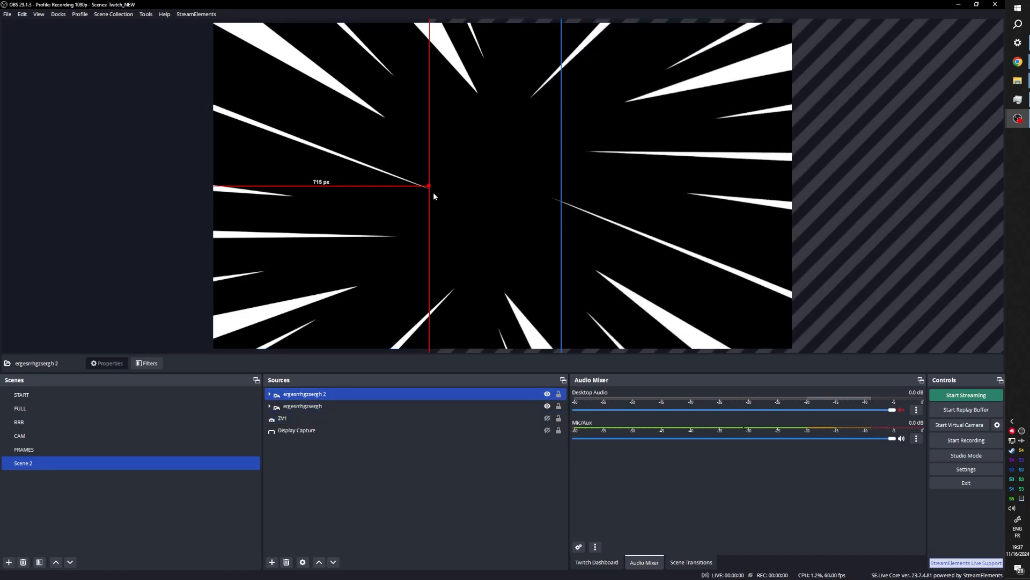
Remove the User-defined shader filter from the duplicate streak group and deselect the group
right_click(302, 396)
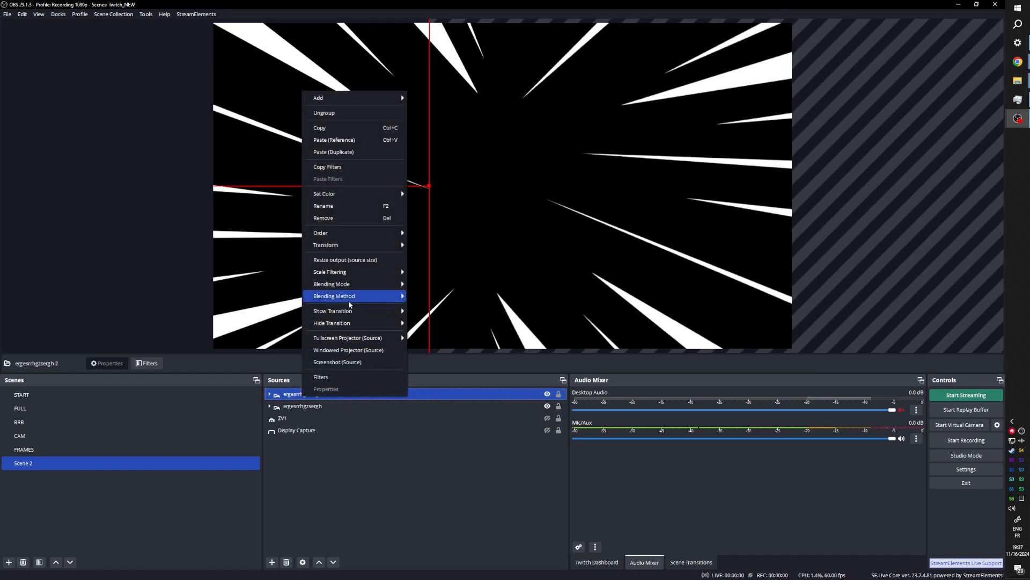
mouse_move(376, 284)
left_click(431, 297)
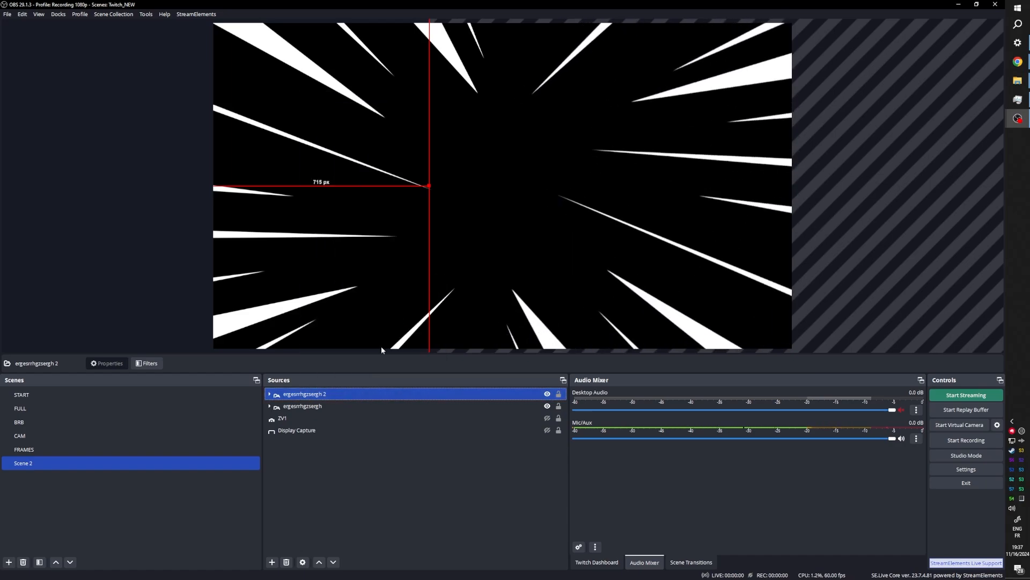
left_click(351, 425)
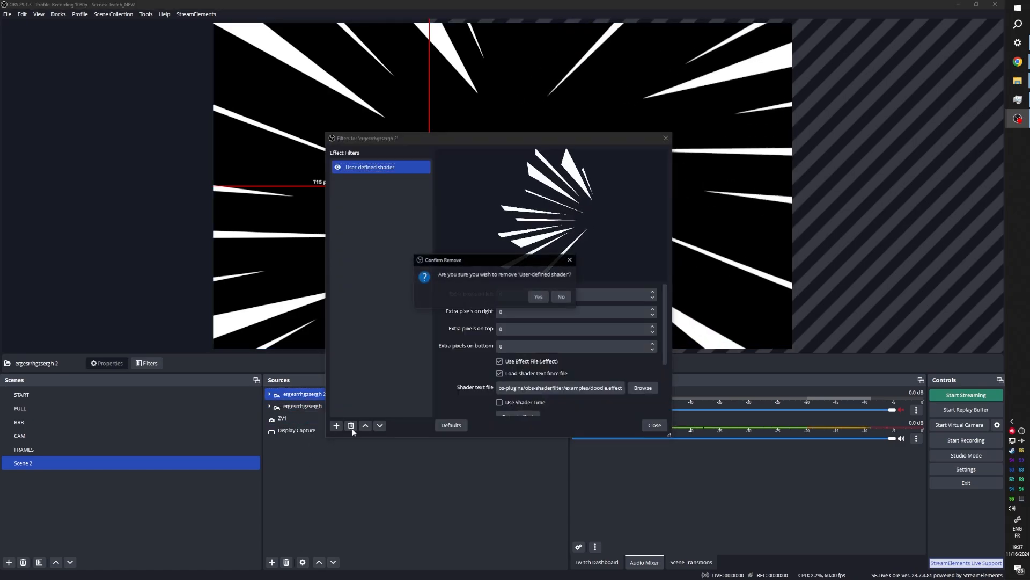
left_click(539, 296)
left_click(655, 425)
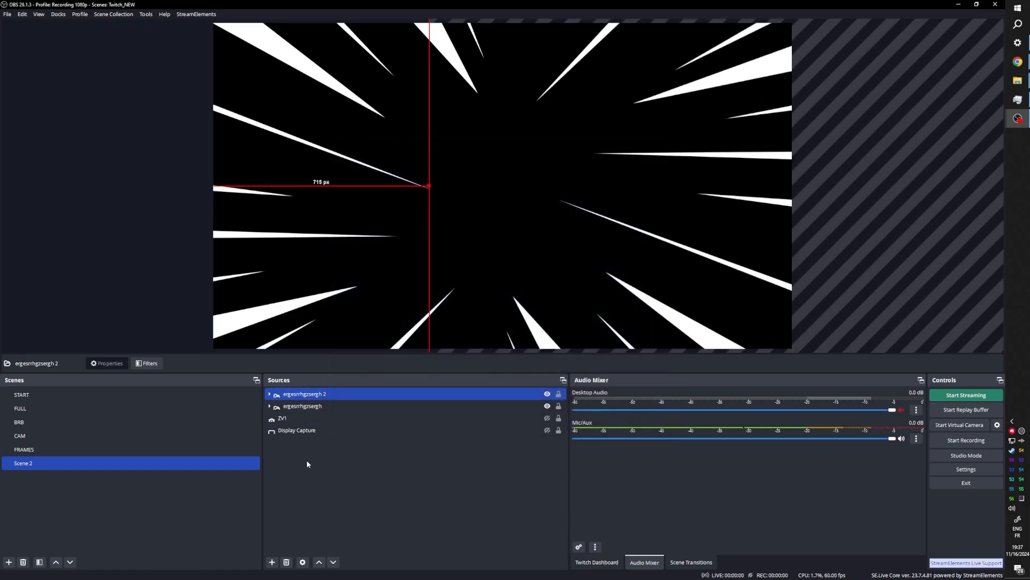
left_click(302, 461)
left_click(269, 395)
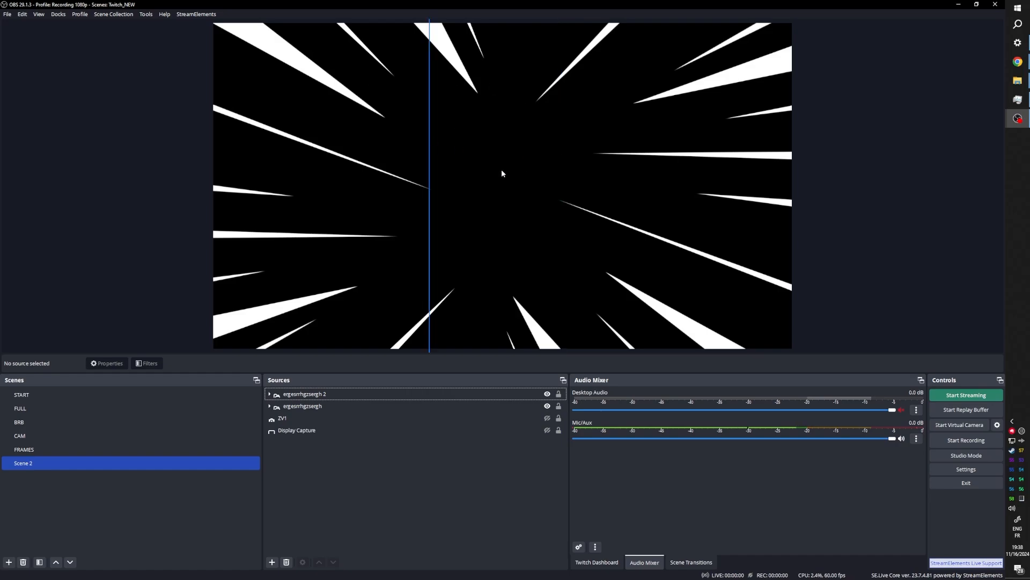
Copy the original streak group again, paste it as another duplicate group, and collapse the new group in the source list
left_click(300, 407)
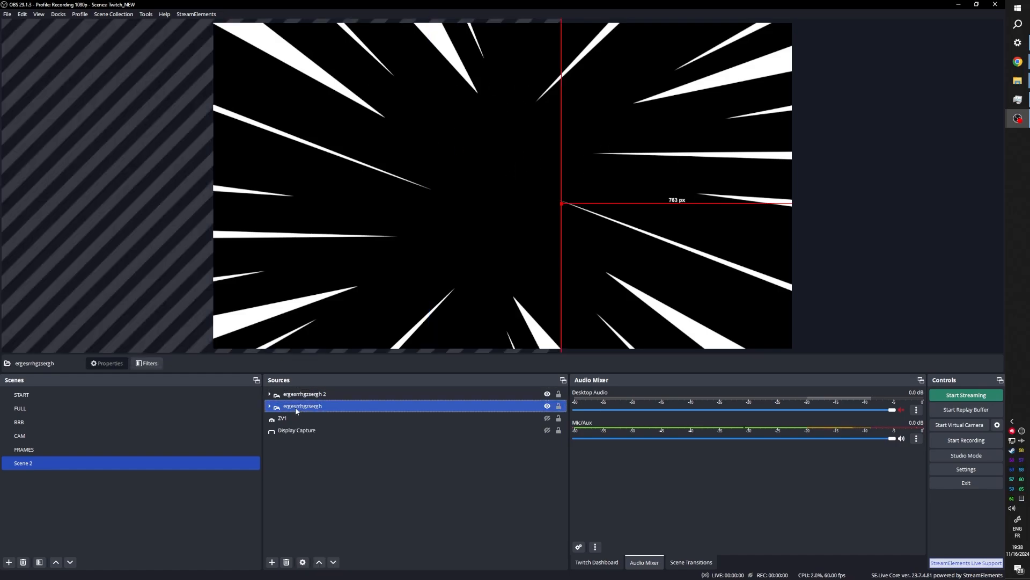
right_click(296, 408)
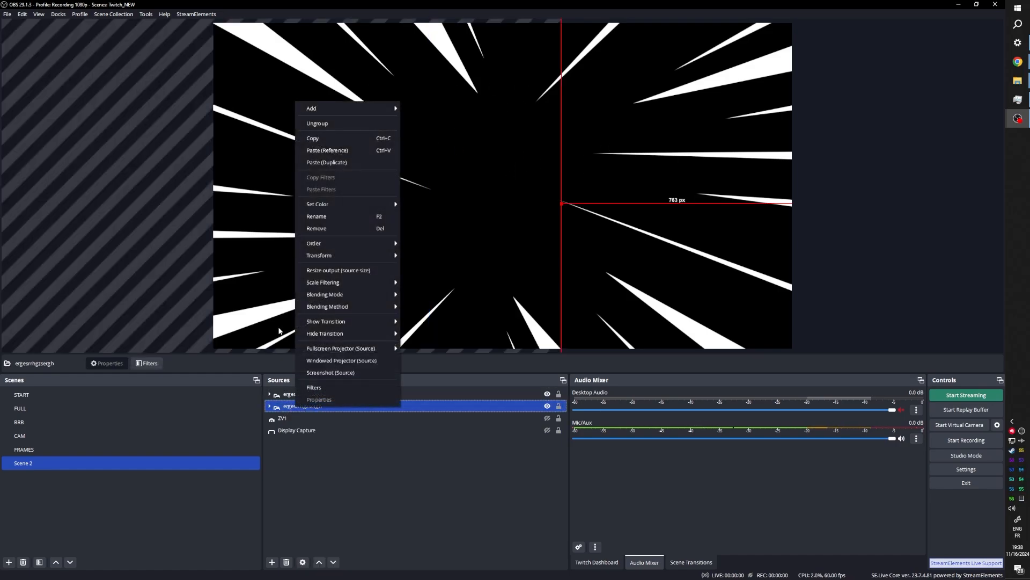
left_click(331, 140)
right_click(299, 405)
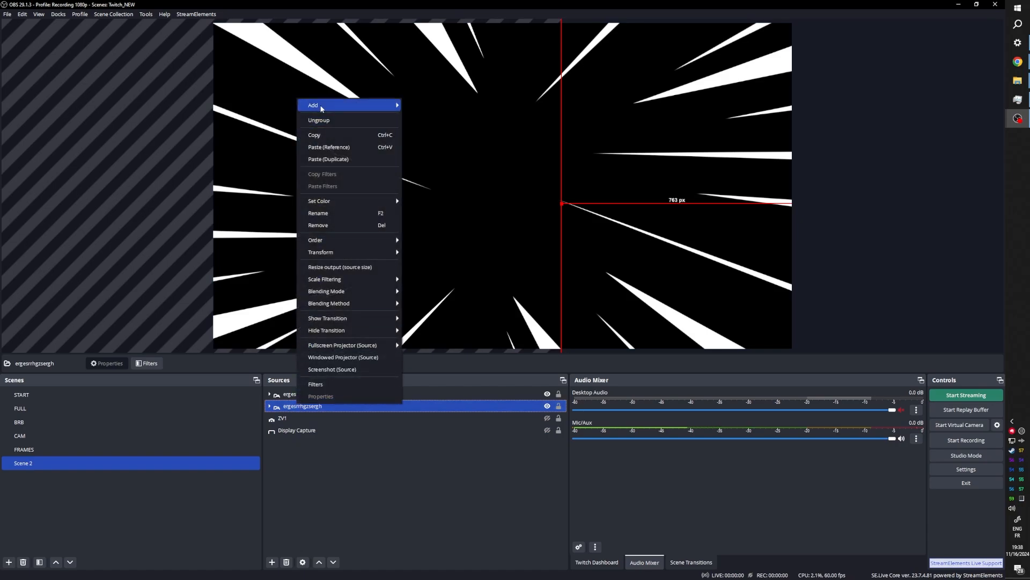
left_click(316, 160)
left_click(269, 394)
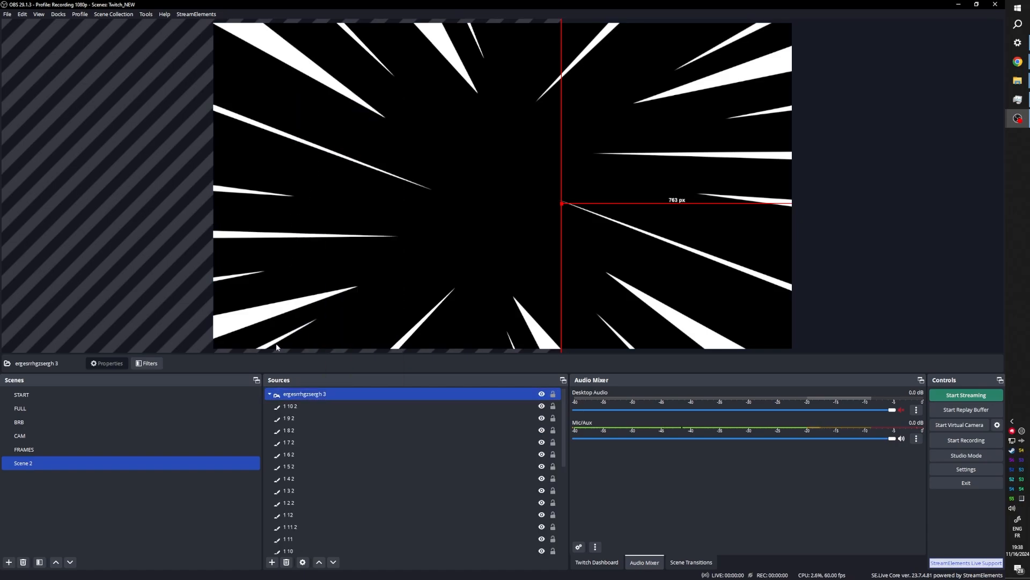
Place streak group 3 below the original streak group and shift its streak 1 10 2 toward the canvas's upper-left edge
left_click(270, 396)
left_click_drag(294, 396, 298, 423)
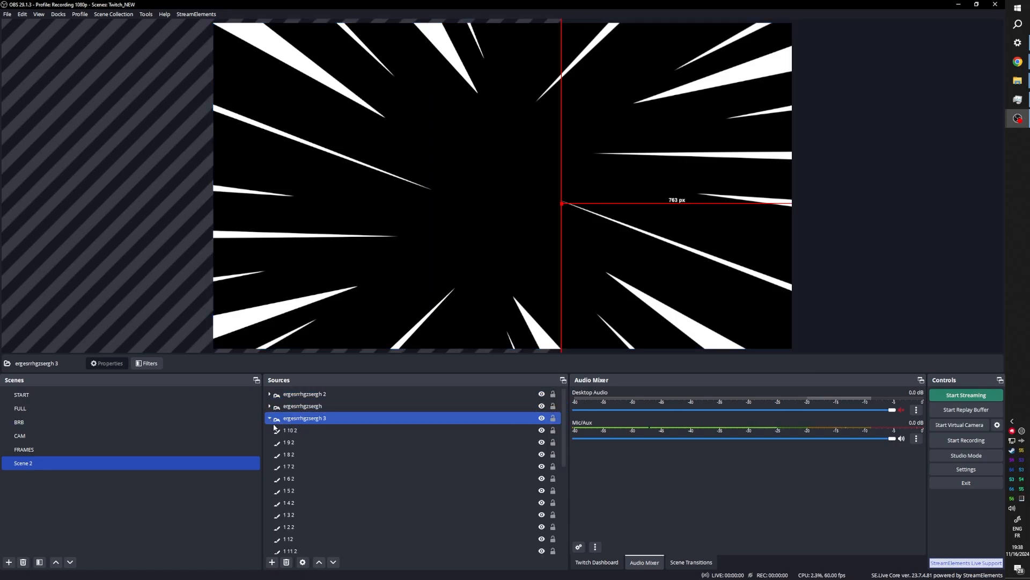
left_click(295, 430, "ctrl")
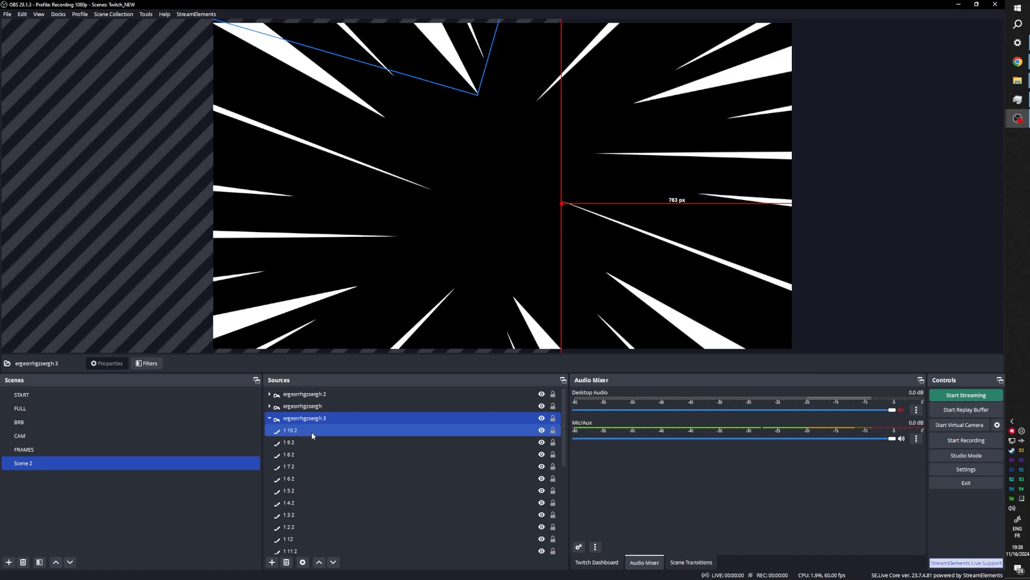
left_click(311, 432)
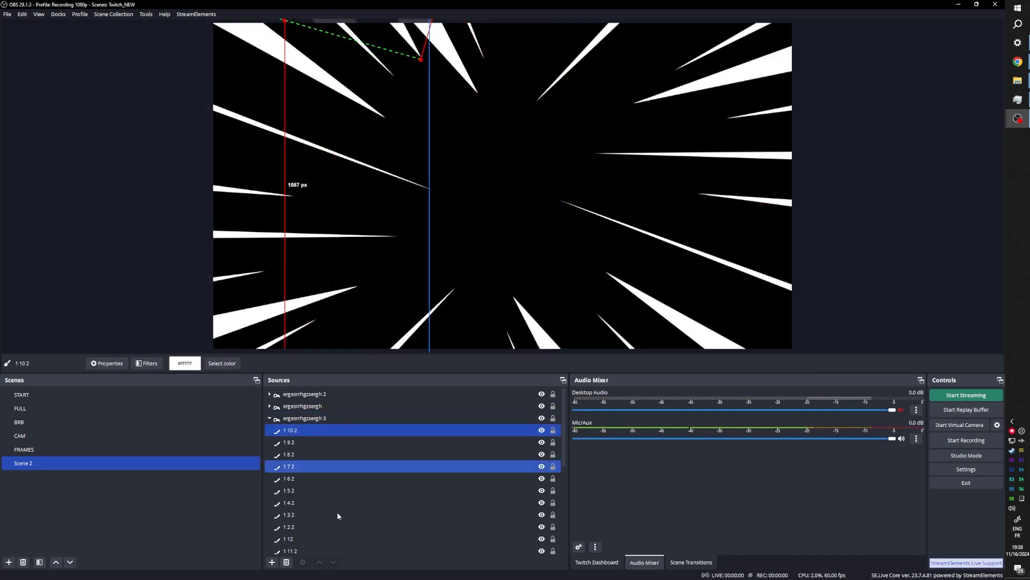
left_click(316, 444)
left_click(279, 395, "ctrl")
left_click(279, 396, "ctrl")
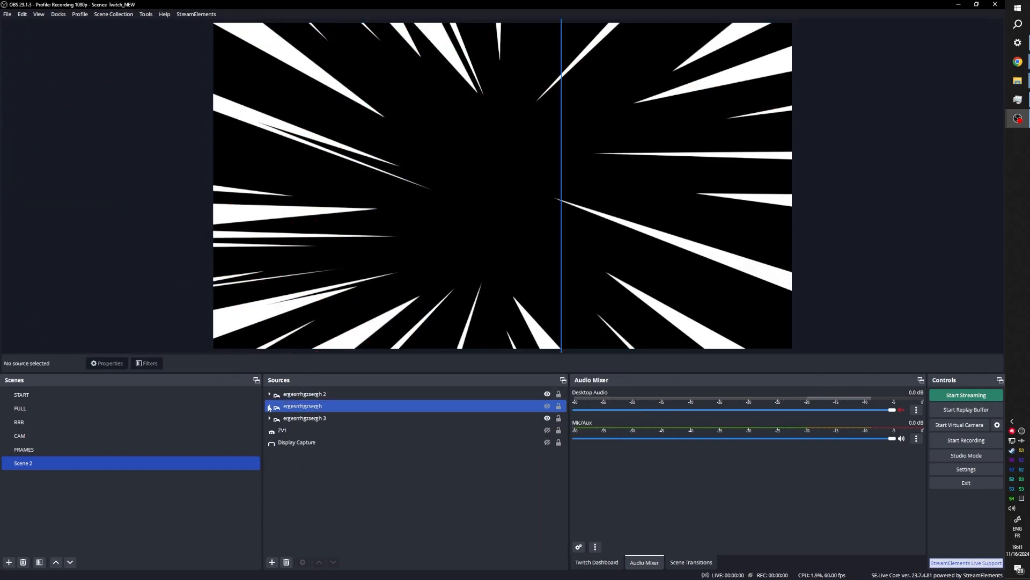
Look through the streaks inside the hidden original streak group
left_click(269, 406)
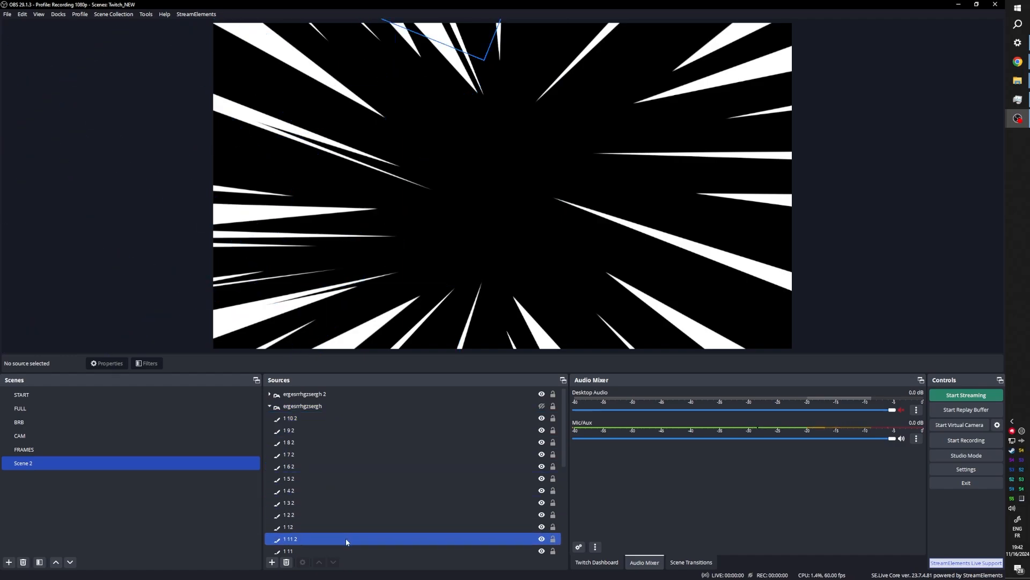
scroll(346, 538, "down", 5)
scroll(333, 412, "up", 5)
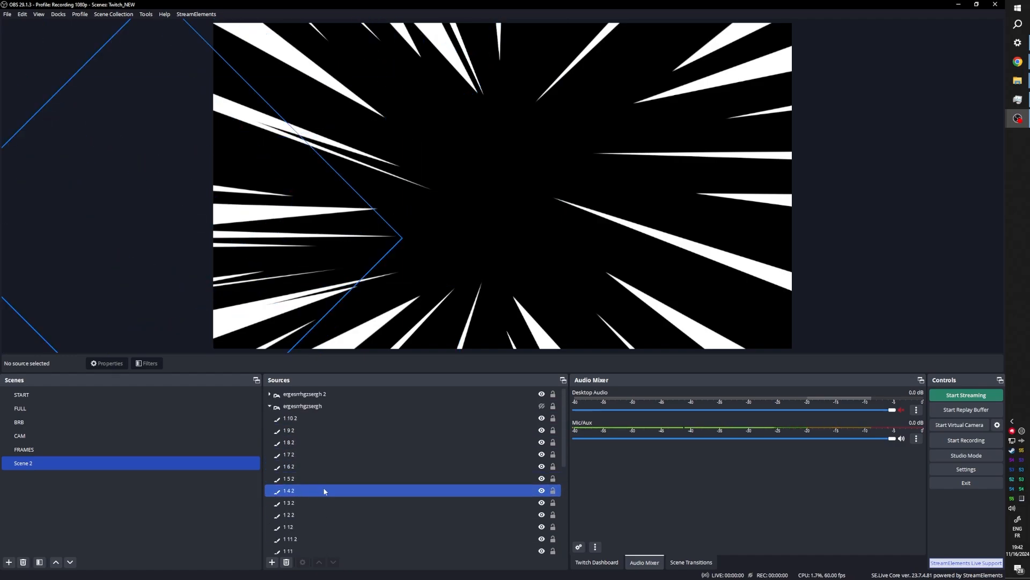
left_click(271, 407)
left_click(270, 407)
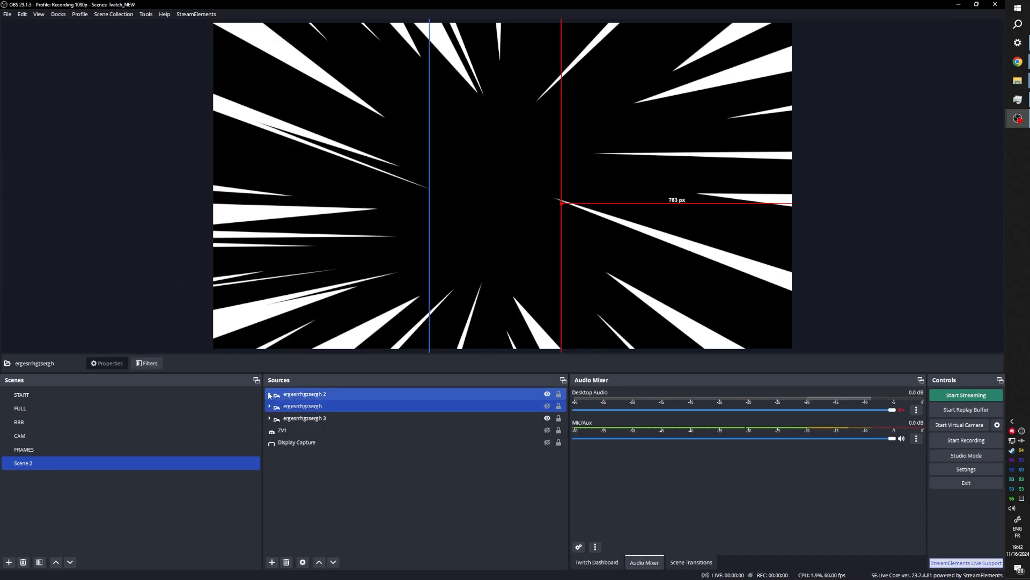
Delete the eleven streaks from 1 10 2 through 1 11 2 in streak group 2
left_click(269, 395)
scroll(315, 417, "down", 4)
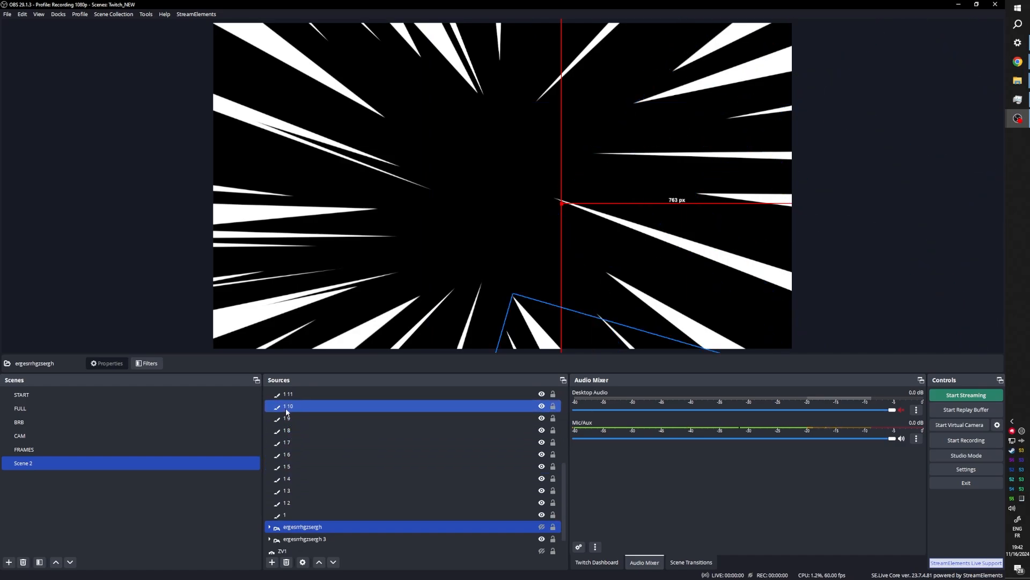
scroll(290, 440, "up", 2)
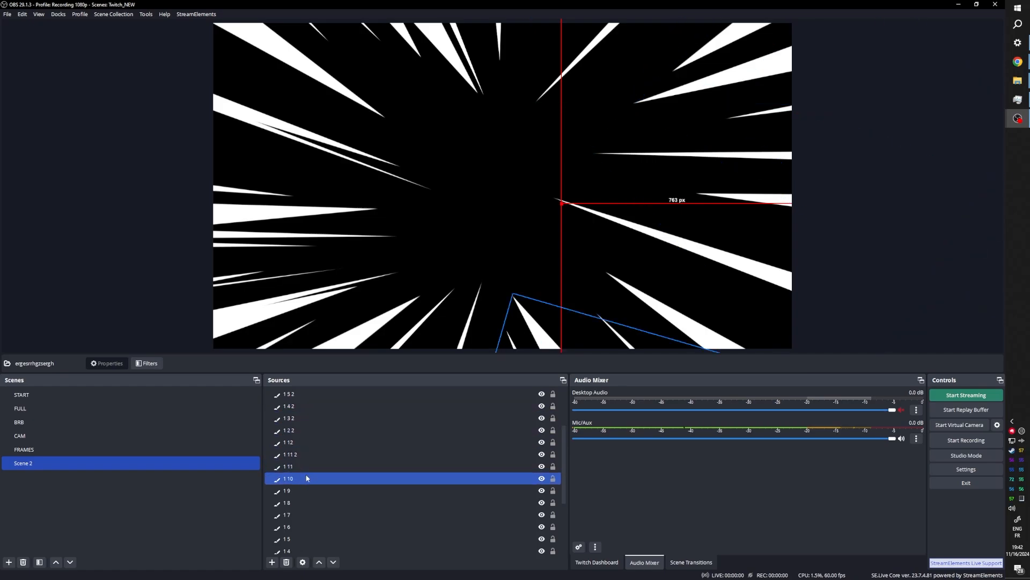
left_click(298, 455)
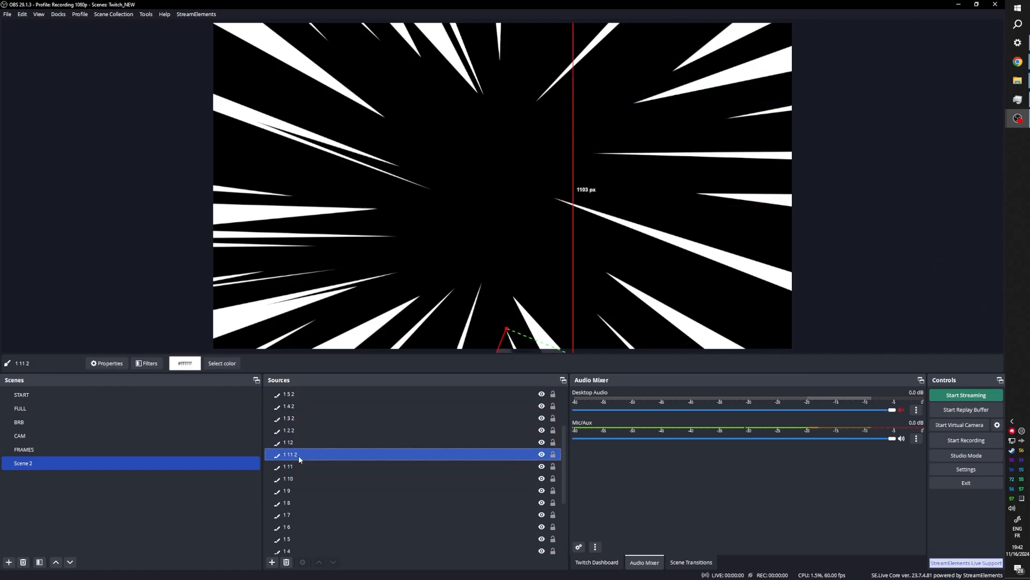
scroll(306, 461, "up", 2)
left_click(299, 409, "shift")
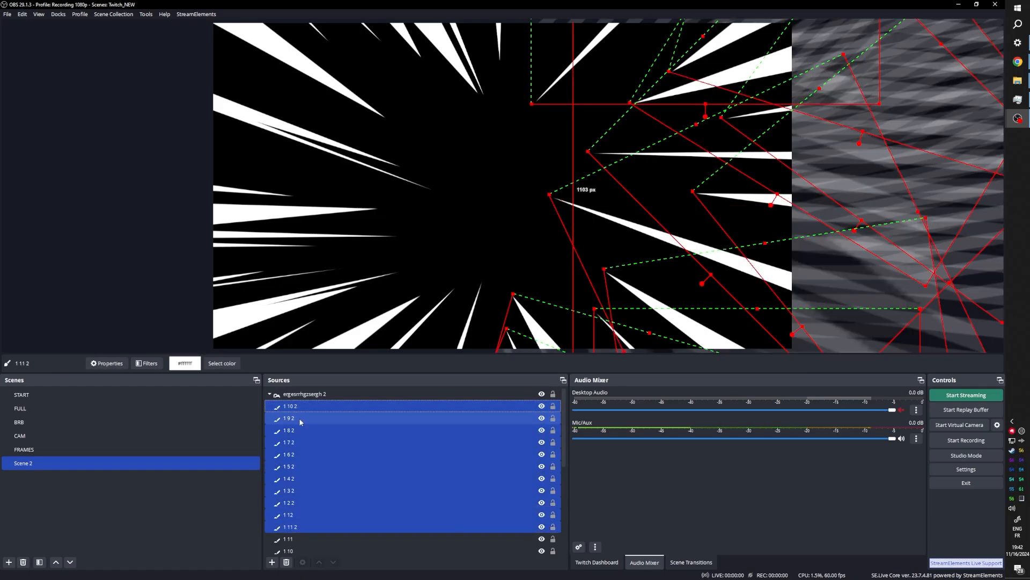
key("Delete")
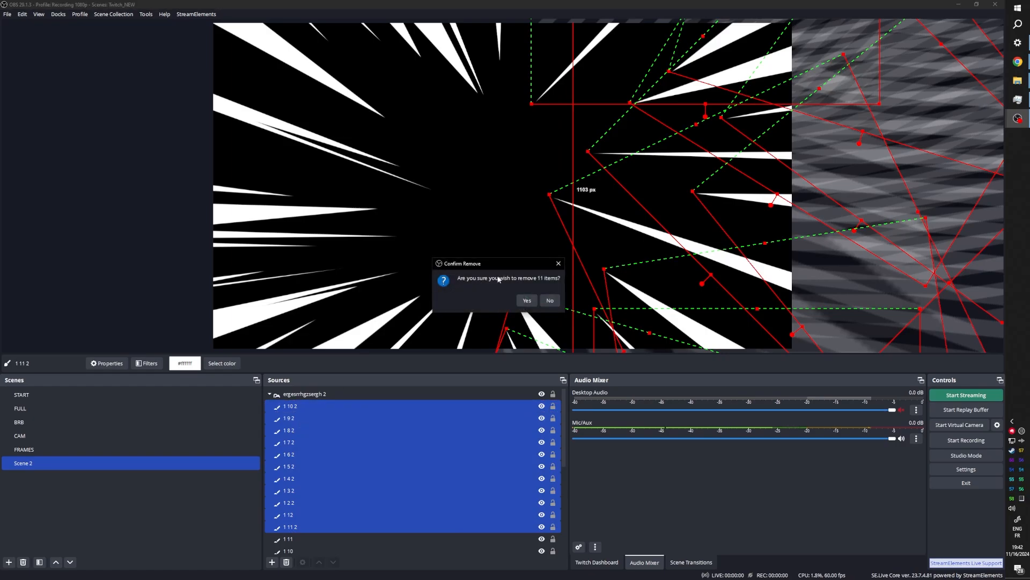
key("Return")
Look through the expanded group's streaks and select streak 1 11
scroll(308, 540, "down", 3)
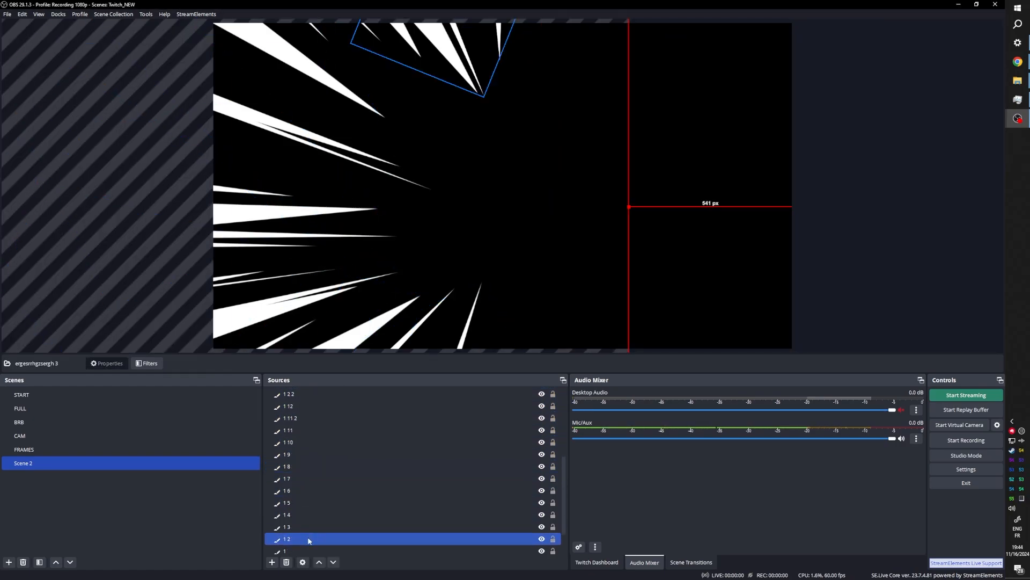
scroll(301, 524, "up", 3)
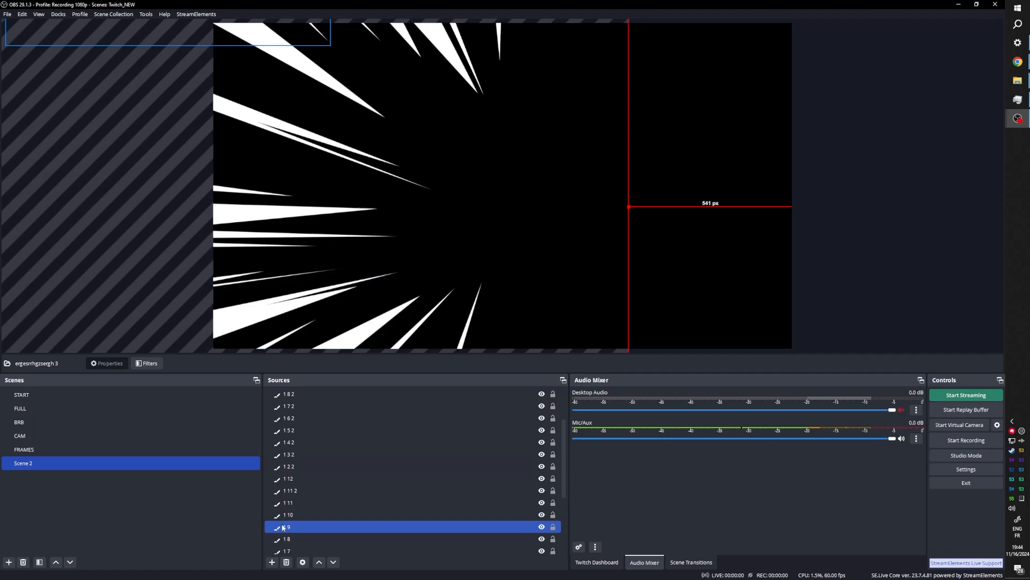
left_click(290, 418)
left_click(298, 505)
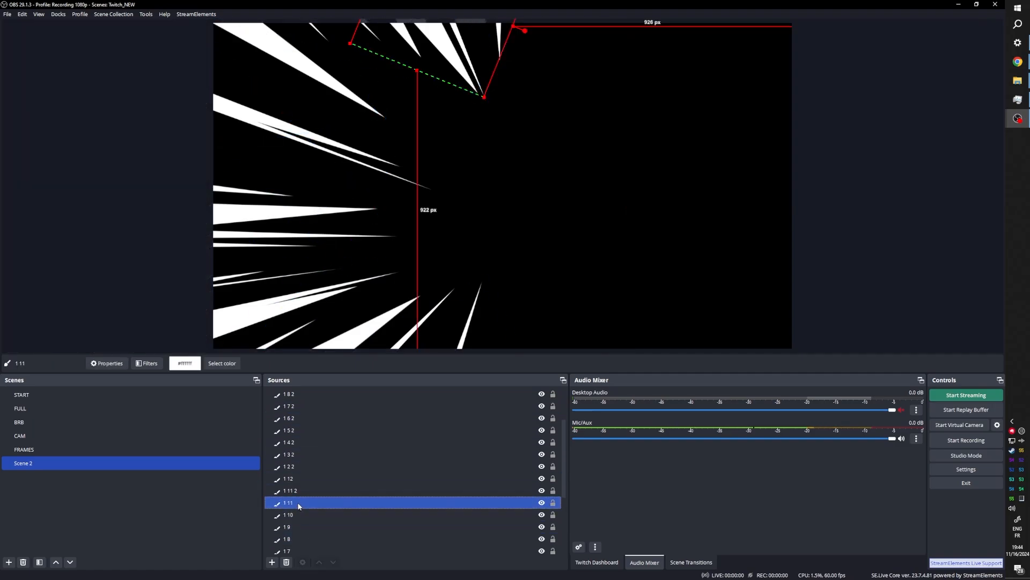
scroll(302, 519, "up", 1)
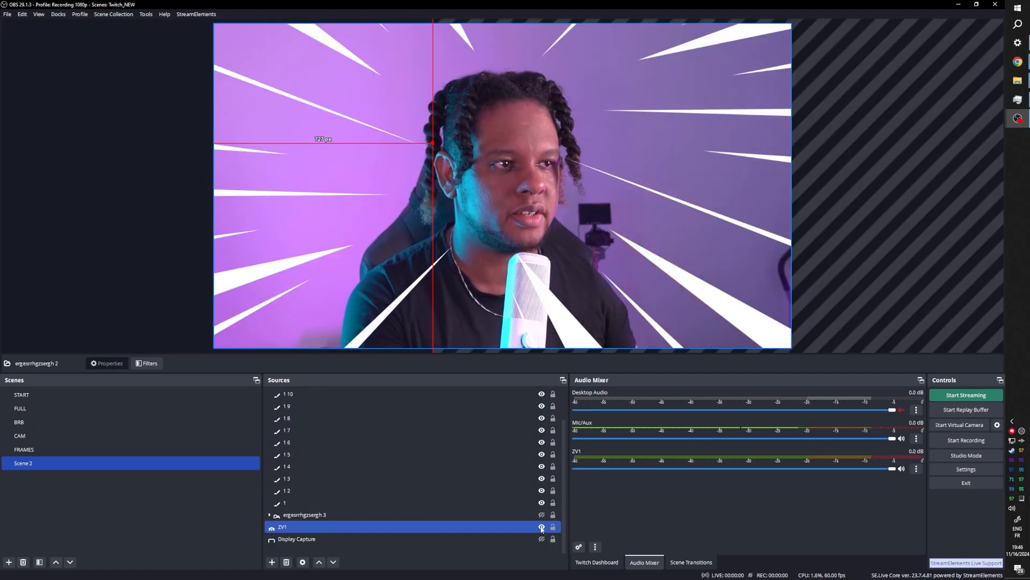
Compare the webcam overlay with and without streak group 3, leaving that group shown
left_click(271, 539)
scroll(271, 433, "up", 1)
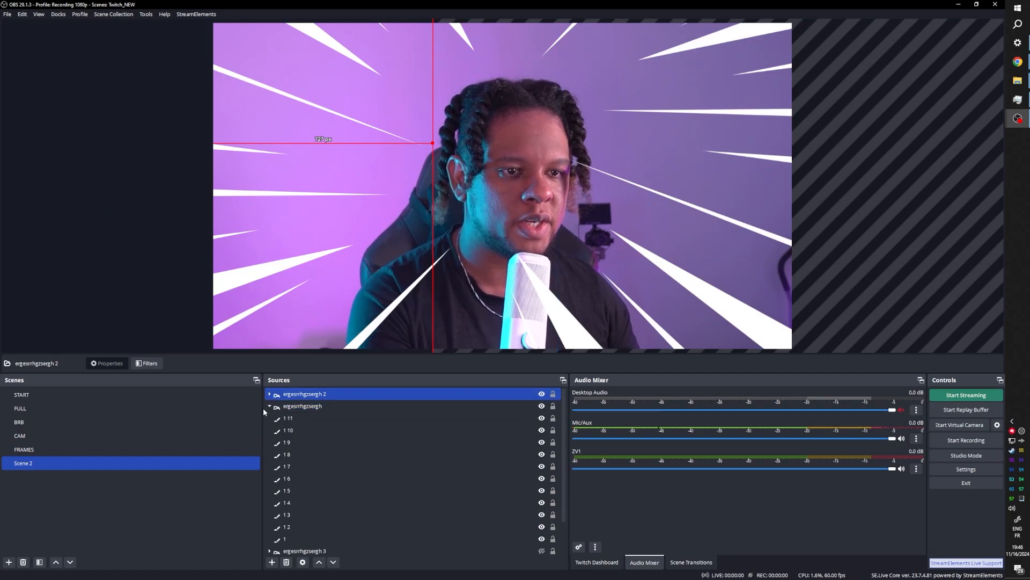
left_click(269, 408)
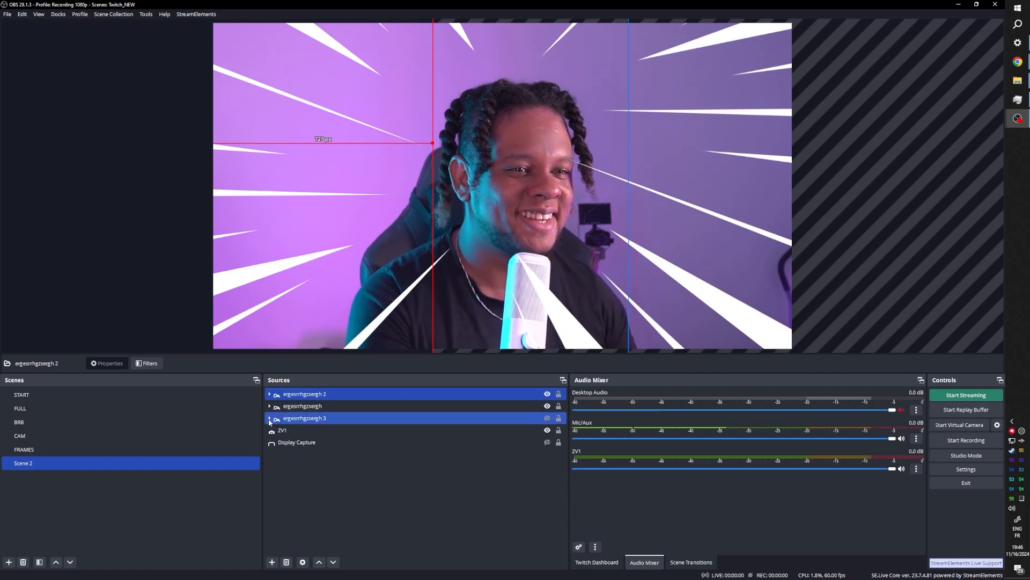
left_click(270, 418)
left_click(541, 419)
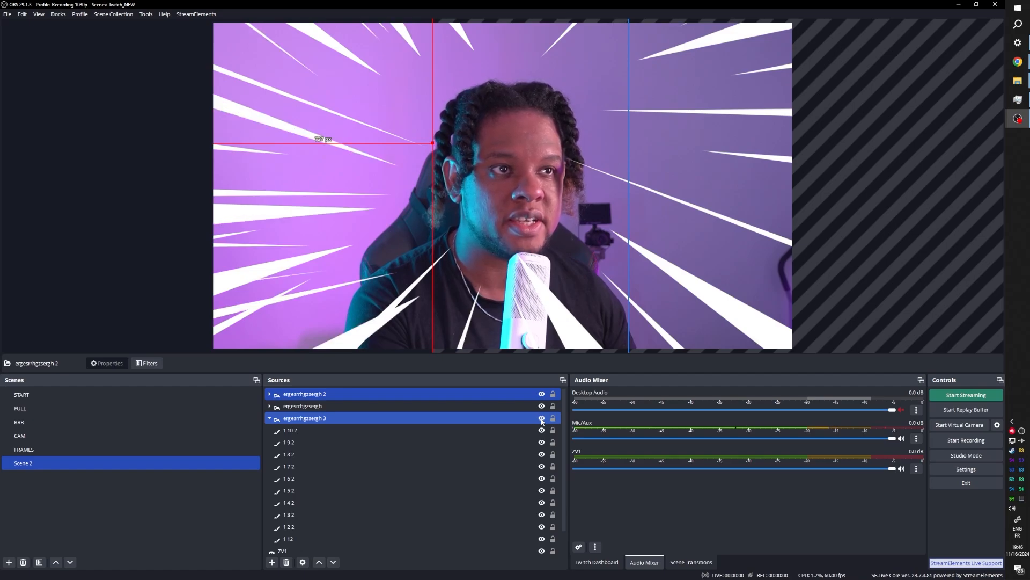
left_click(542, 419)
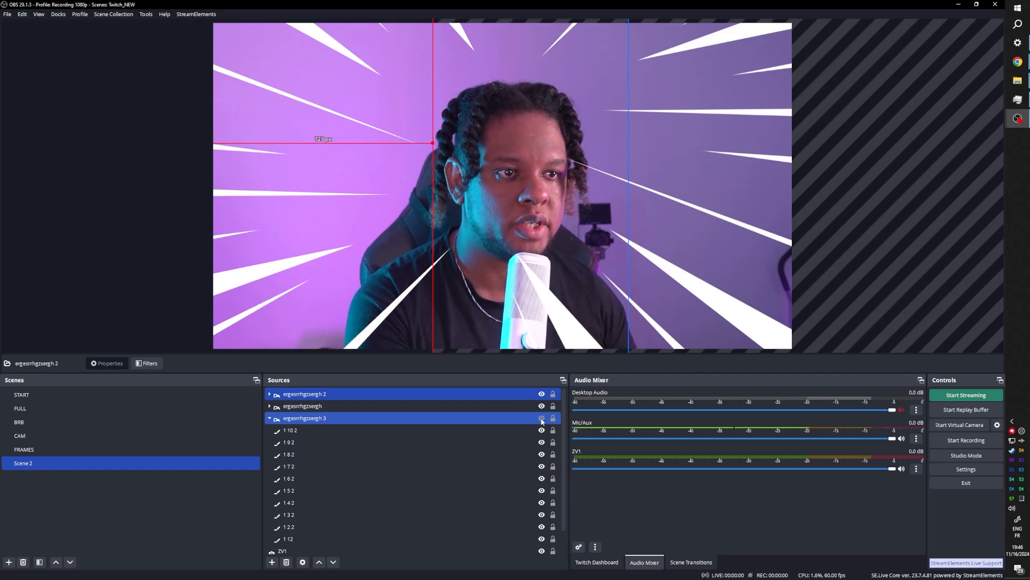
left_click(541, 419)
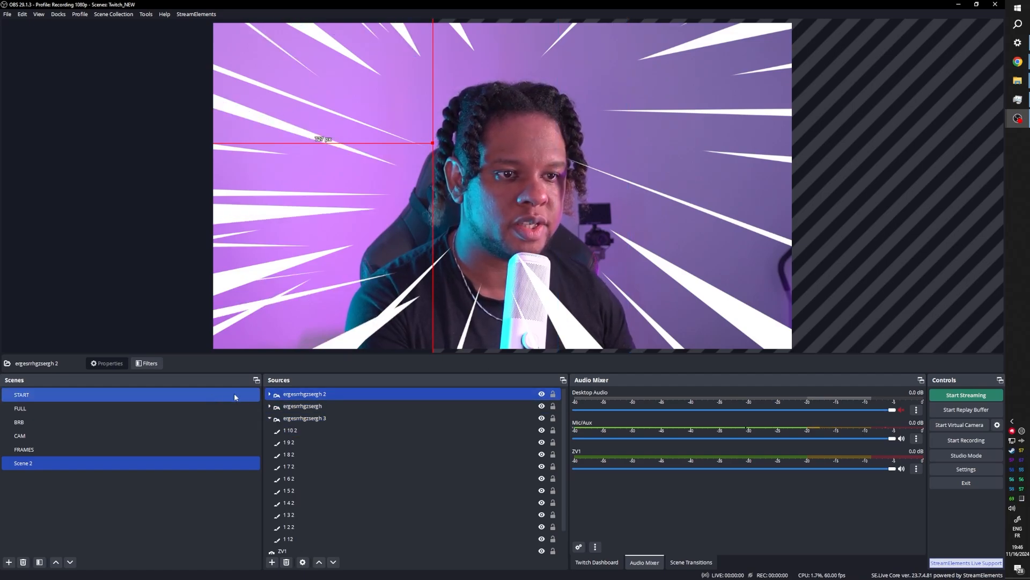
Collapse streak group 3 and hide both it and the original streak group, leaving only streak group 2 shown and selected
left_click(300, 418, "ctrl")
left_click(269, 418)
left_click(271, 443, "ctrl")
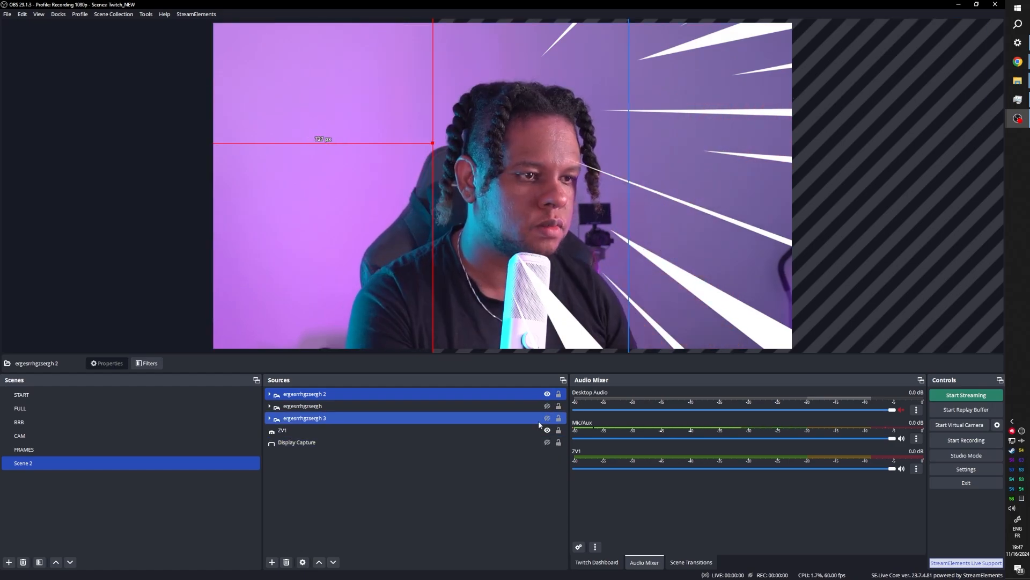
left_click(499, 396)
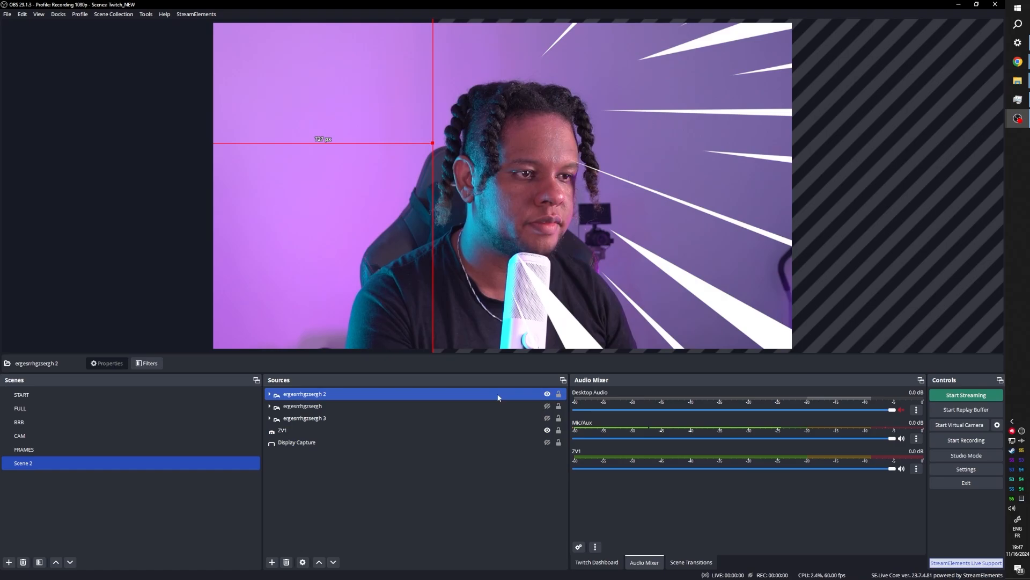
Copy streak group 2, paste it as a duplicate group, and collapse the copy in the source list
right_click(467, 395)
left_click(499, 125)
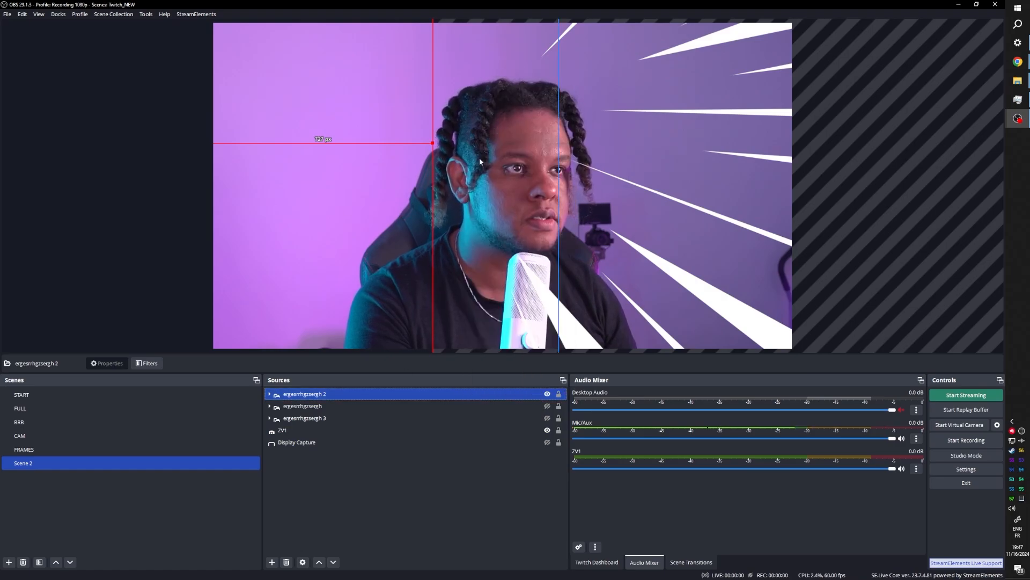
right_click(290, 394)
left_click(336, 148)
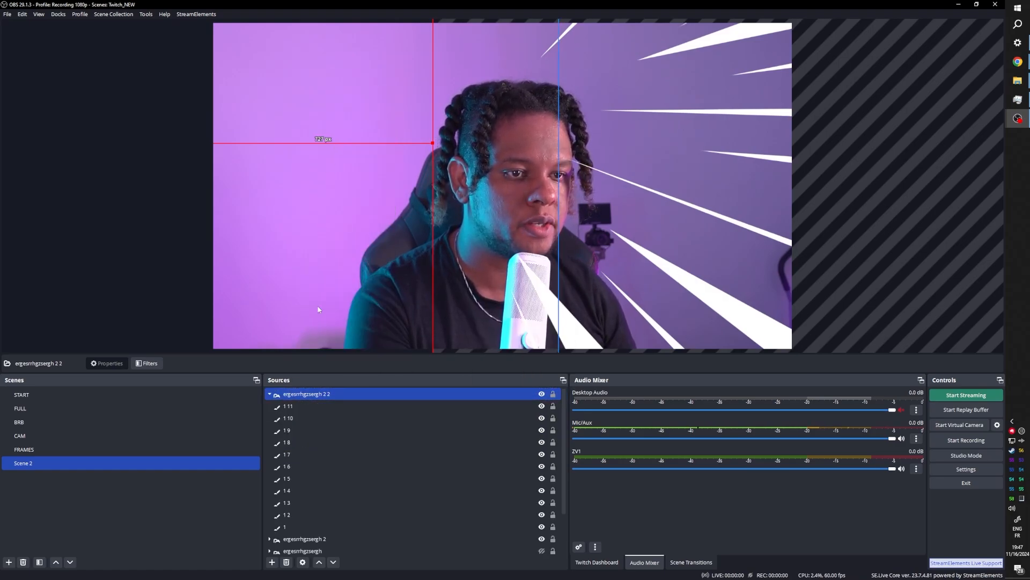
left_click(297, 443)
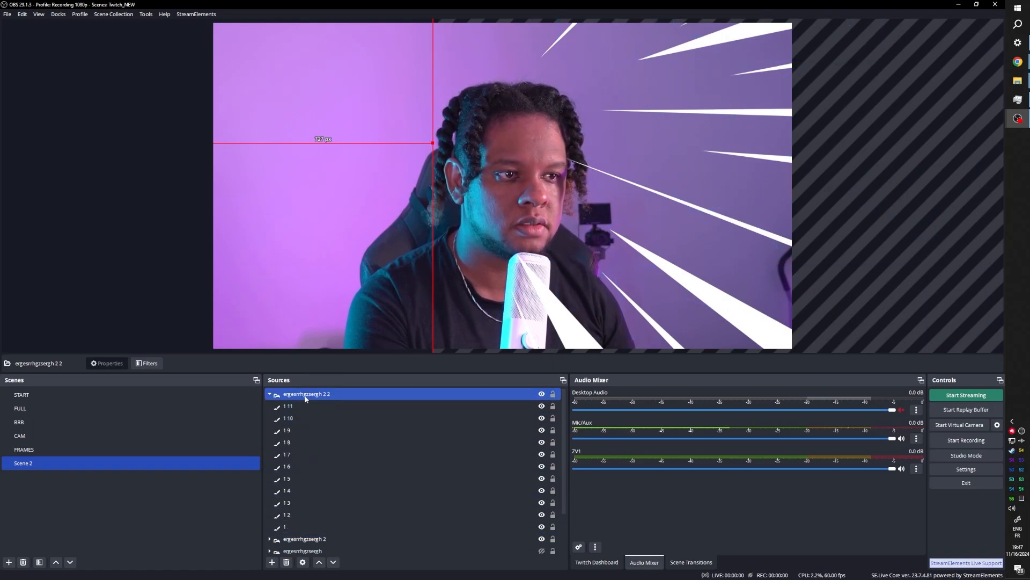
left_click(269, 394)
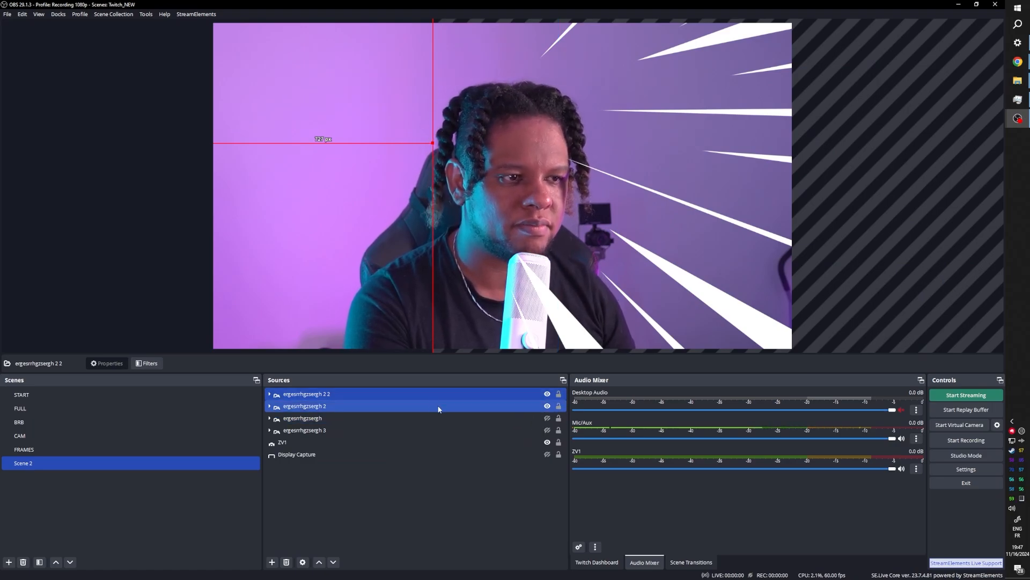
Rotate streak 1 11 of the duplicated group and reposition it at the canvas's lower edge beside the microphone
left_click(270, 394)
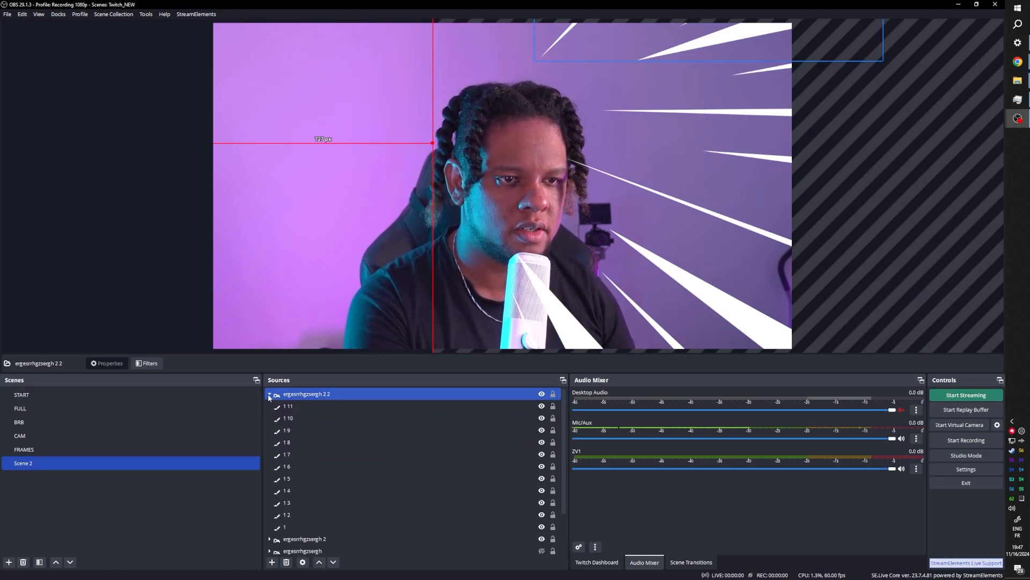
left_click(315, 406)
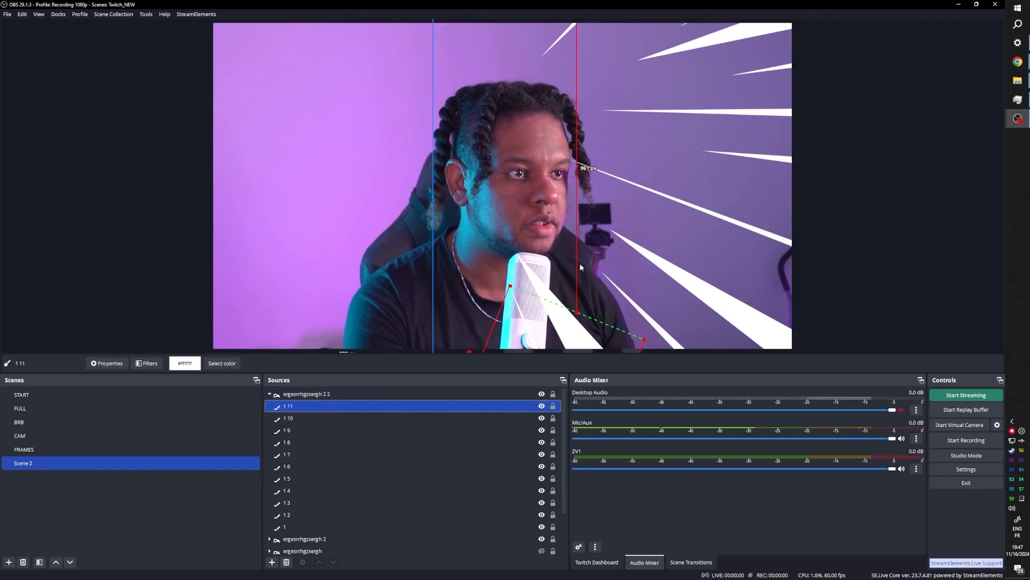
left_click_drag(549, 332, 550, 335)
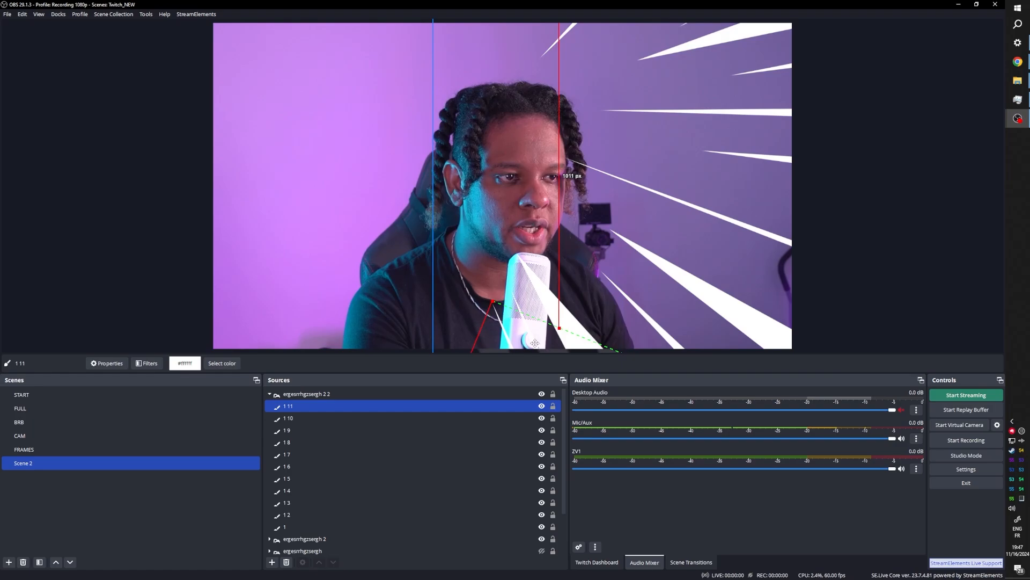
left_click_drag(512, 340, 479, 203)
left_click_drag(422, 245, 448, 232)
left_click_drag(497, 271, 507, 357)
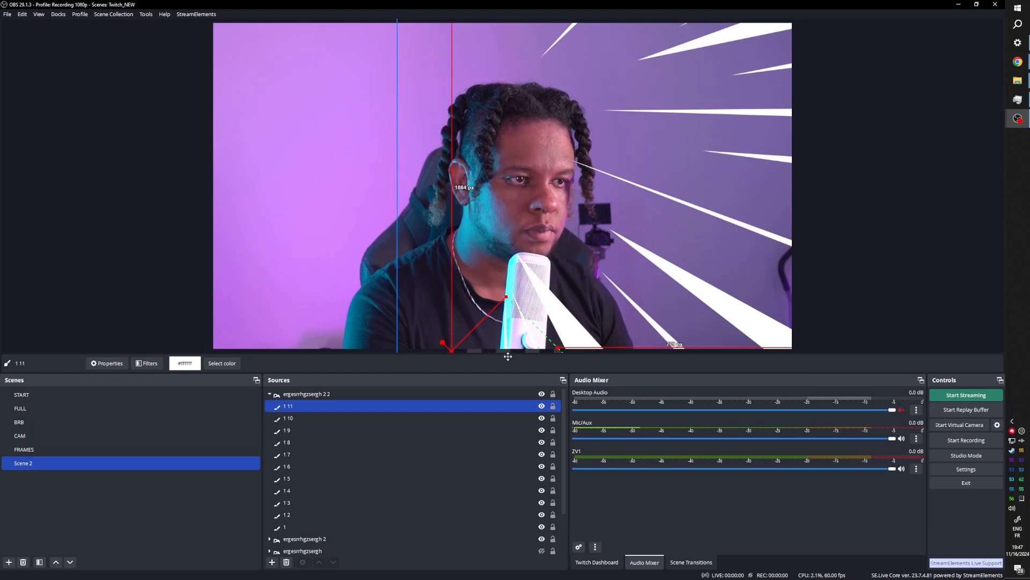
Rotate streak 1 10 of the duplicated group so its frame is level, and move it to the canvas's lower edge right of the microphone
left_click(290, 418)
left_click_drag(574, 307, 626, 211)
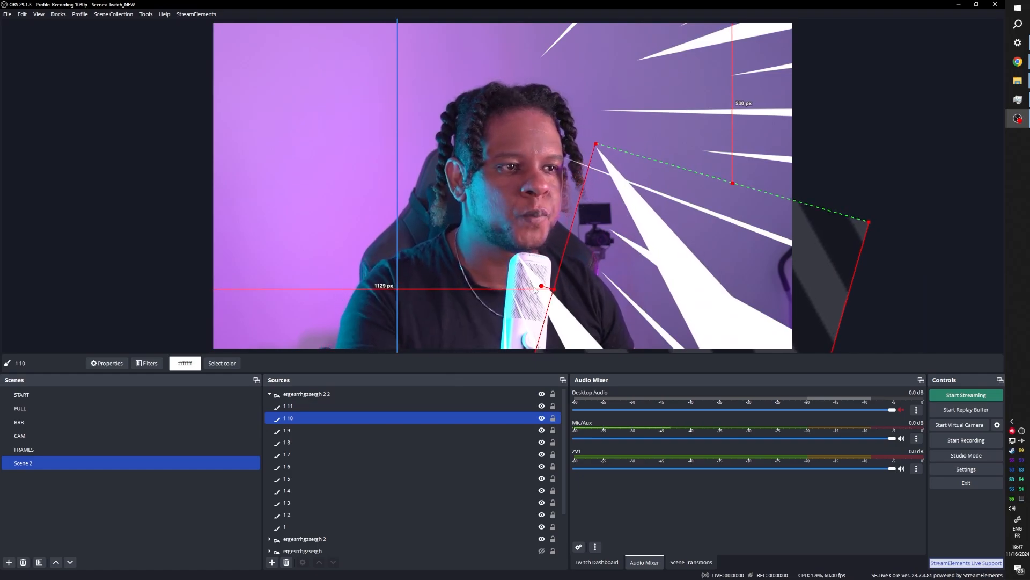
left_click_drag(541, 285, 536, 325)
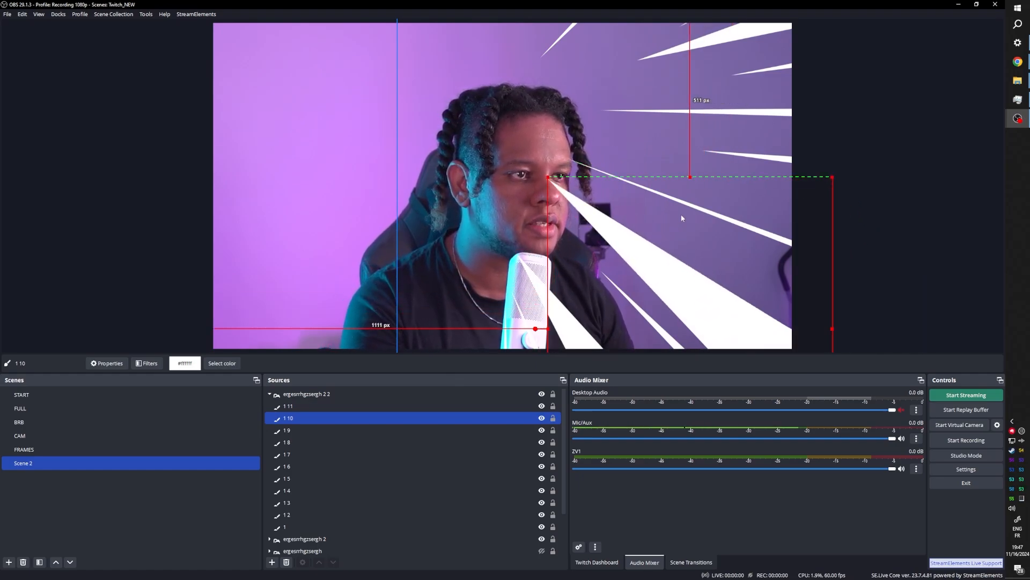
left_click_drag(682, 217, 686, 316)
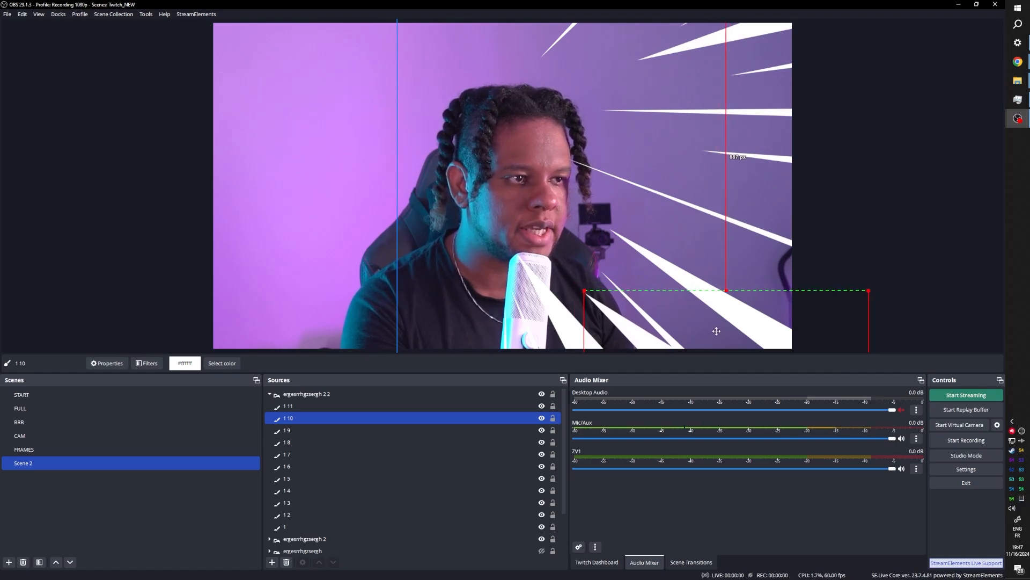
Narrow streak 1 10 by setting Bottom right x to about -70 in its corner-pin shader filter, and reposition it
left_click(155, 365)
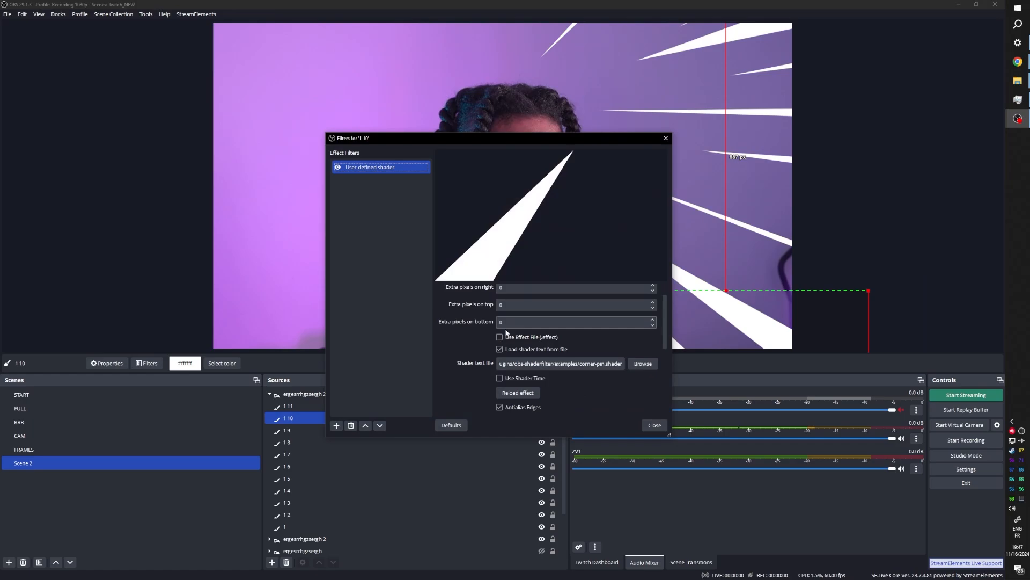
scroll(563, 376, "down", 3)
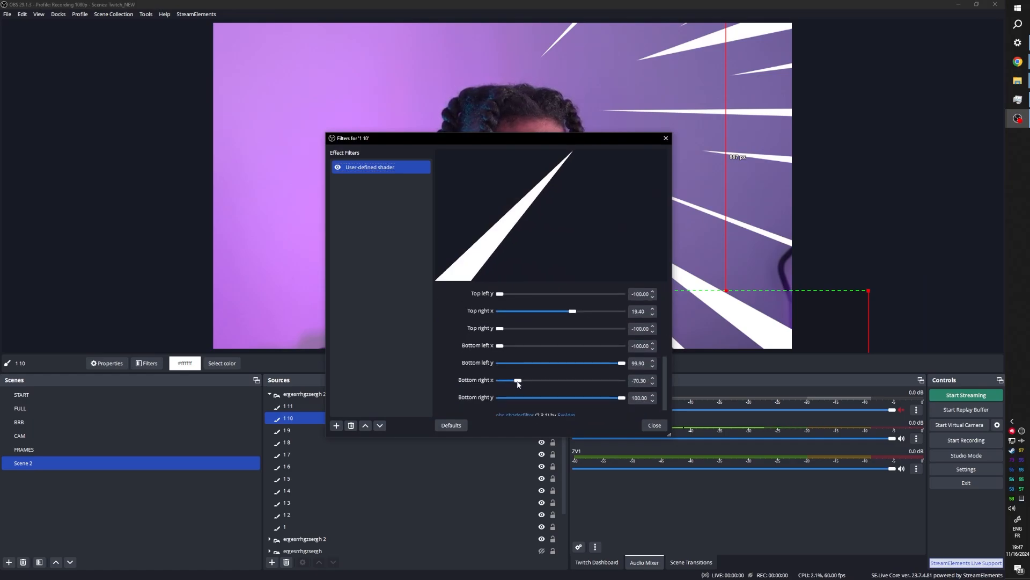
left_click(655, 425)
left_click_drag(644, 330, 667, 221)
Rotate streak 1 9 of the duplicated group and reposition it among the lower streaks beside the microphone
left_click(314, 430)
mouse_move(610, 340)
left_mouse_down()
mouse_move(611, 316)
mouse_move(610, 358)
left_mouse_up()
left_click_drag(692, 230, 656, 253)
Rotate streak 1 8 and move it to the canvas's right edge, just below the widest streak
left_click(314, 442)
left_click_drag(644, 322, 743, 183)
left_click_drag(683, 300, 686, 356)
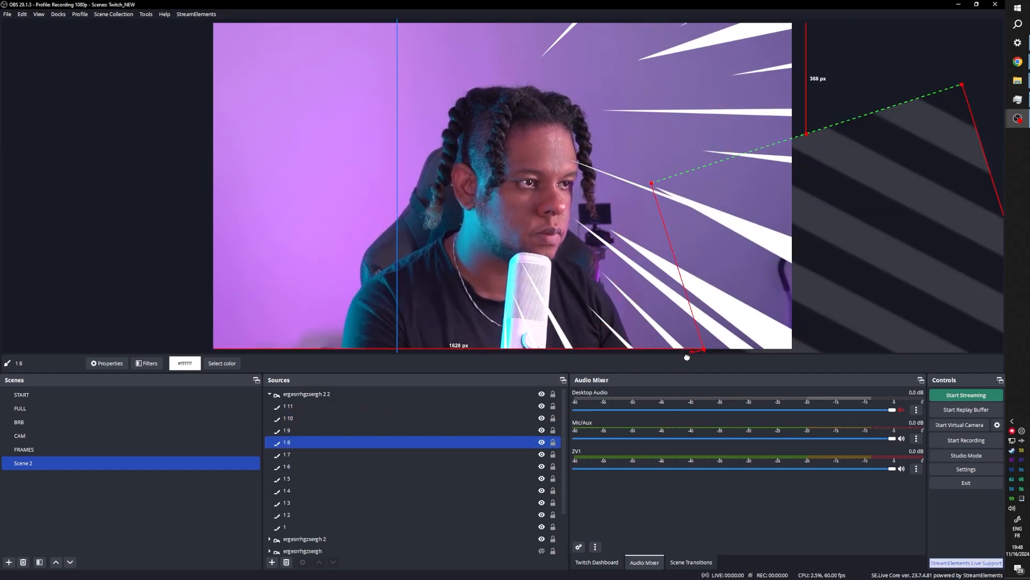
left_click_drag(740, 226, 784, 277)
Rotate streak 1 7, check its shader filter, and place it at the canvas's right edge just above the widest streak
left_click(314, 454)
left_click_drag(719, 300, 757, 327)
left_click(146, 363)
left_click(654, 425)
left_click_drag(730, 215, 757, 210)
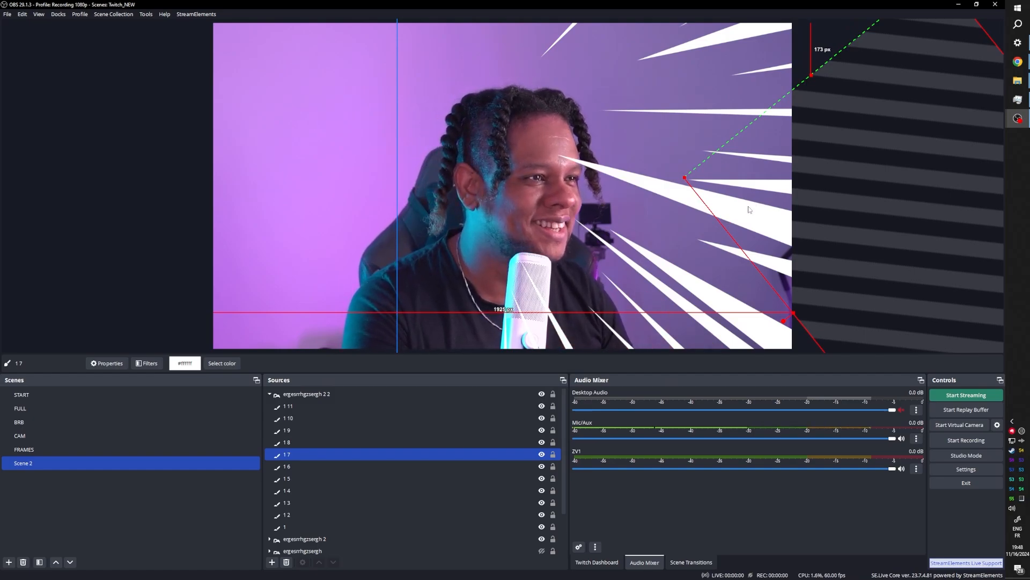
left_click_drag(749, 209, 759, 206)
Identify streak 1 6 by toggling its visibility, move it inward toward the face, and rotate it nearly horizontal
left_click(294, 466)
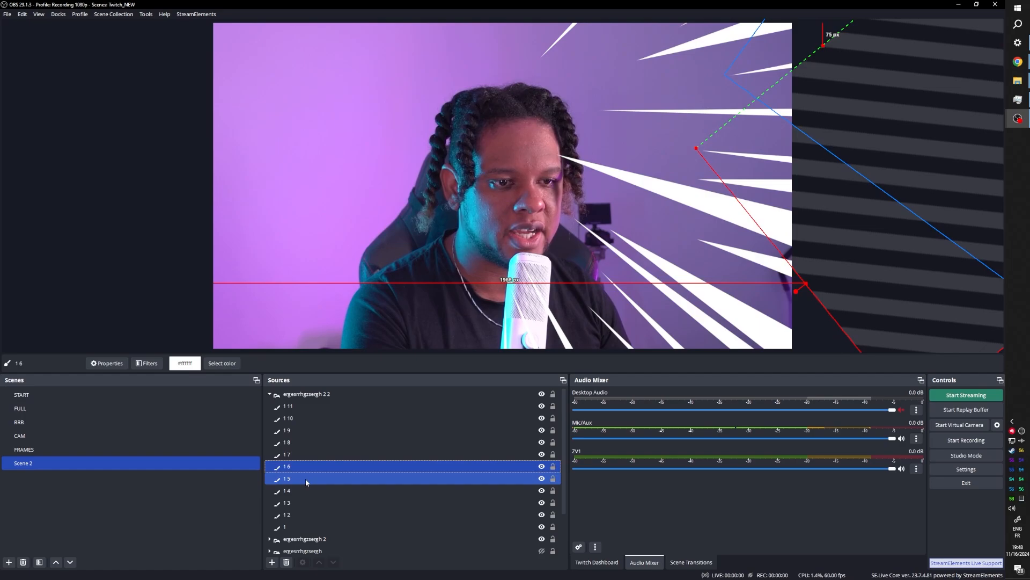
left_click(542, 467)
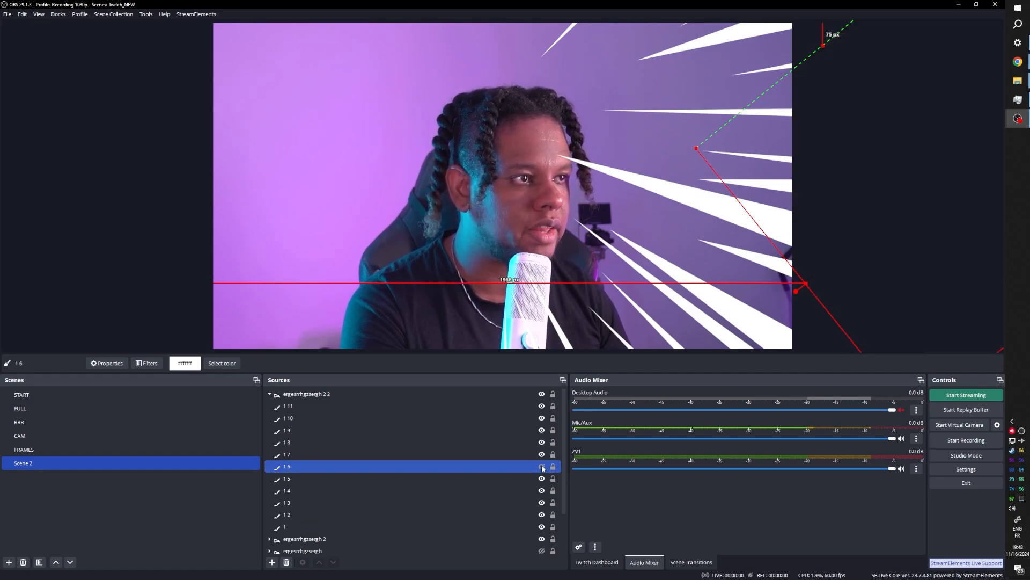
left_click(542, 467)
left_click_drag(803, 228, 702, 201)
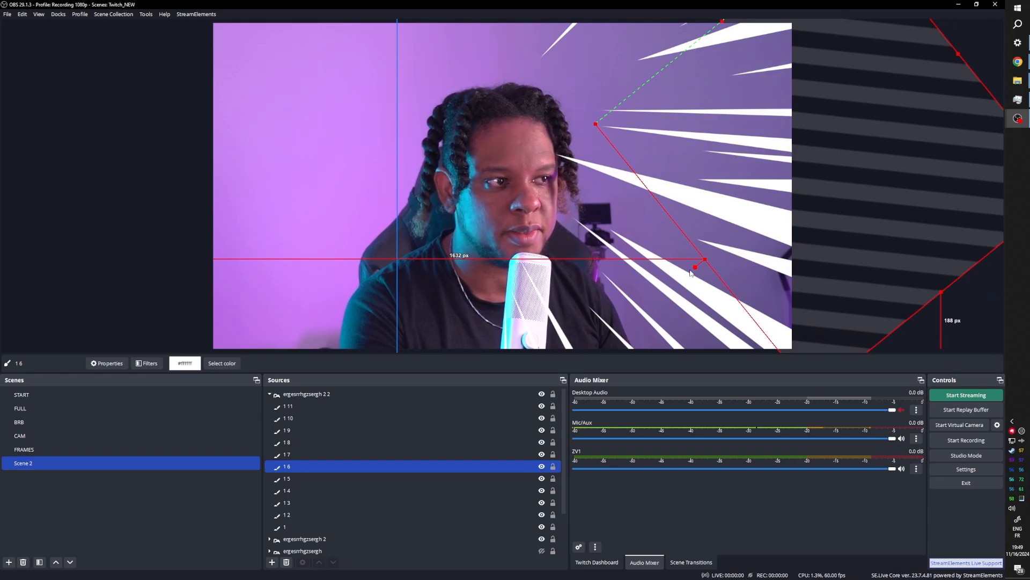
left_click_drag(700, 275, 700, 309)
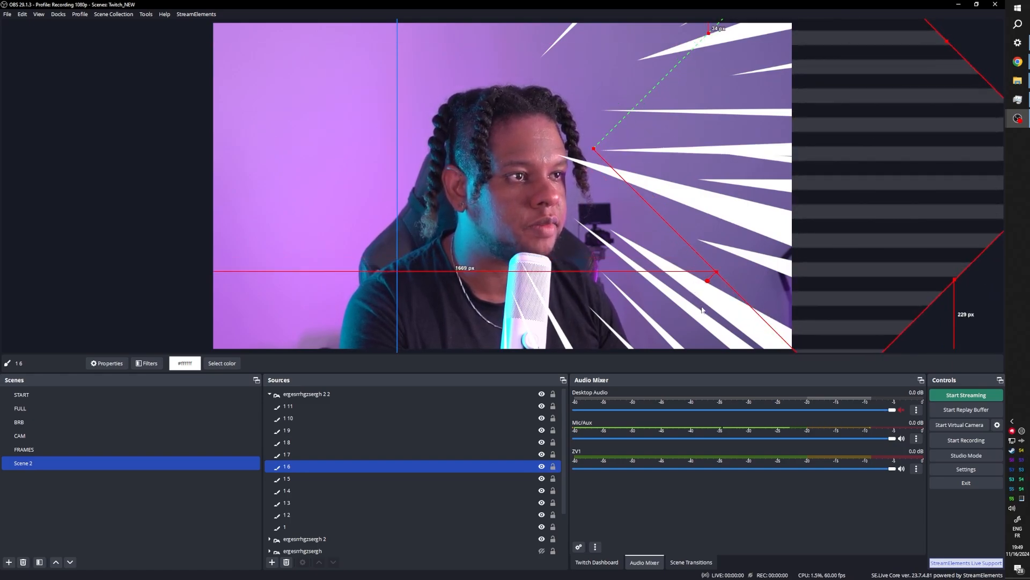
Rotate streak 1 5 and move it up and inward into the gap along the canvas's upper right edge
left_click(856, 185)
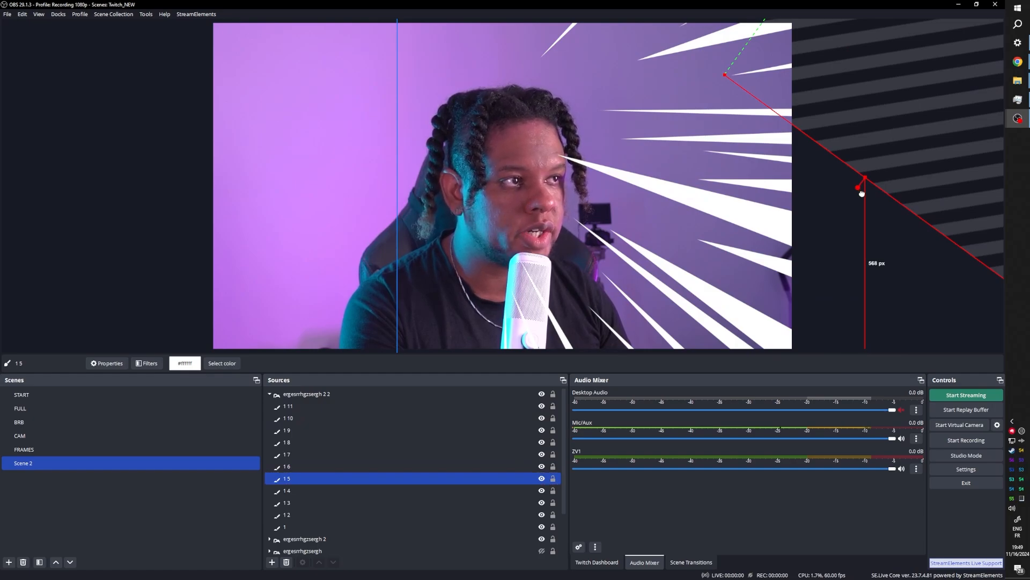
left_click_drag(870, 209, 868, 217)
left_click_drag(878, 124, 816, 101)
Rotate streak 1 4 to slant upward and move it into the gap below the large upper-right streak
left_click(278, 490, "ctrl")
left_click(287, 493)
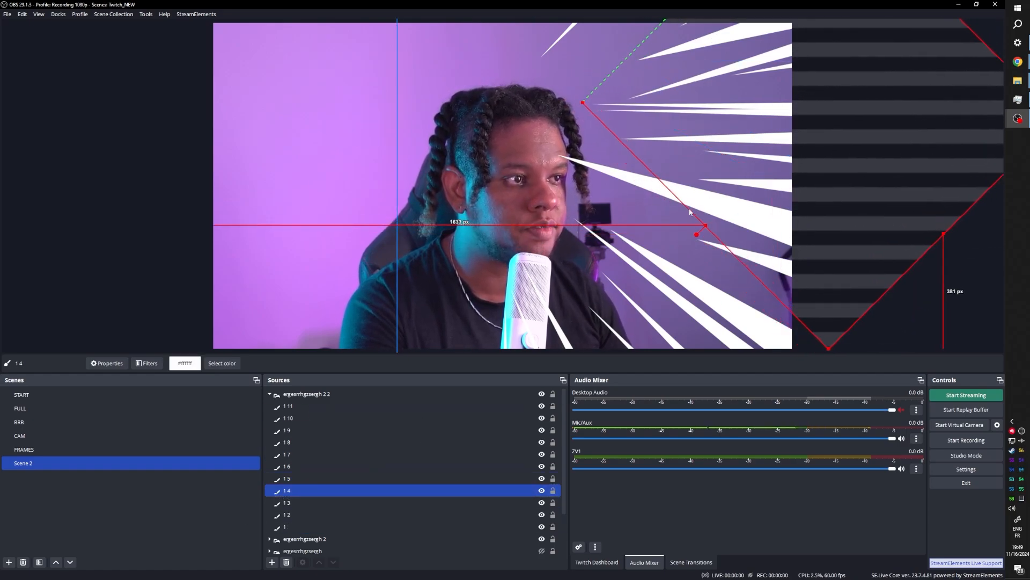
left_click_drag(696, 235, 727, 259)
left_click_drag(750, 171, 772, 120)
Move streaks 1 3 and 1 2 into the gaps between the original streaks in the canvas's upper right corner
left_click(289, 504)
left_click_drag(712, 168, 808, 79)
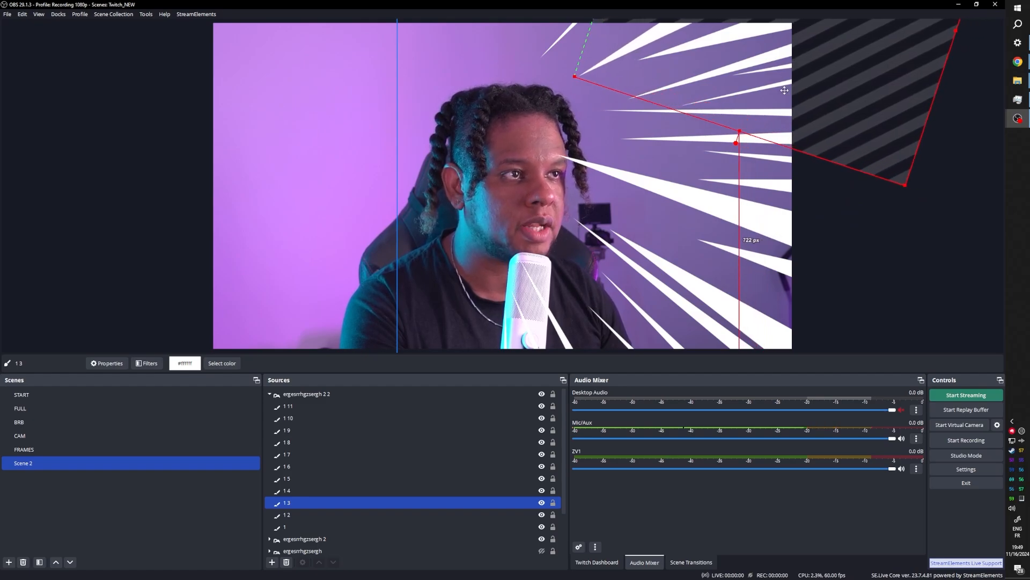
left_click(301, 513)
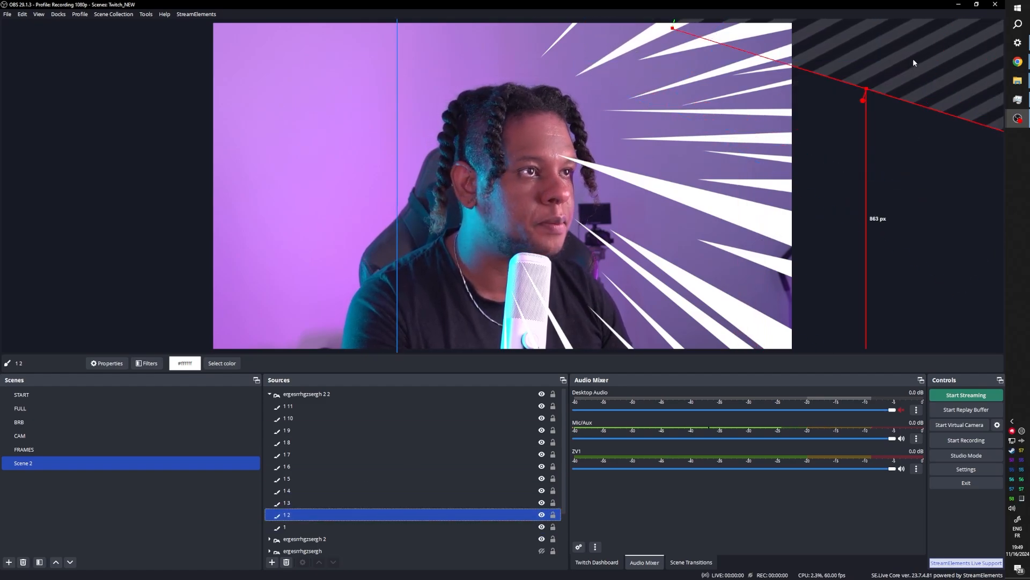
left_click_drag(913, 60, 900, 68)
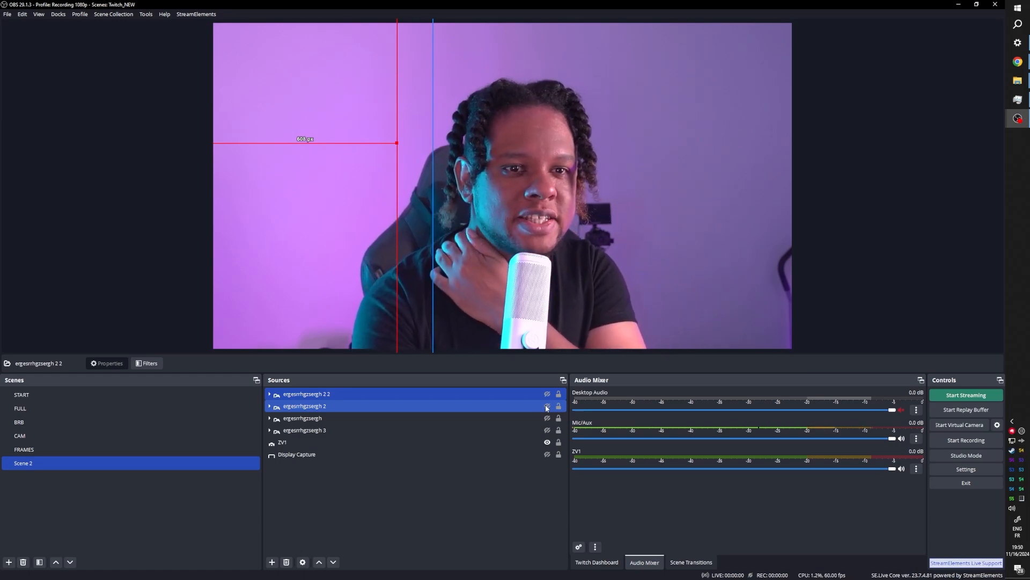
Toggle the original streak group and group 3 to identify them, leaving only group 3 shown over the webcam
left_click(307, 418, "ctrl")
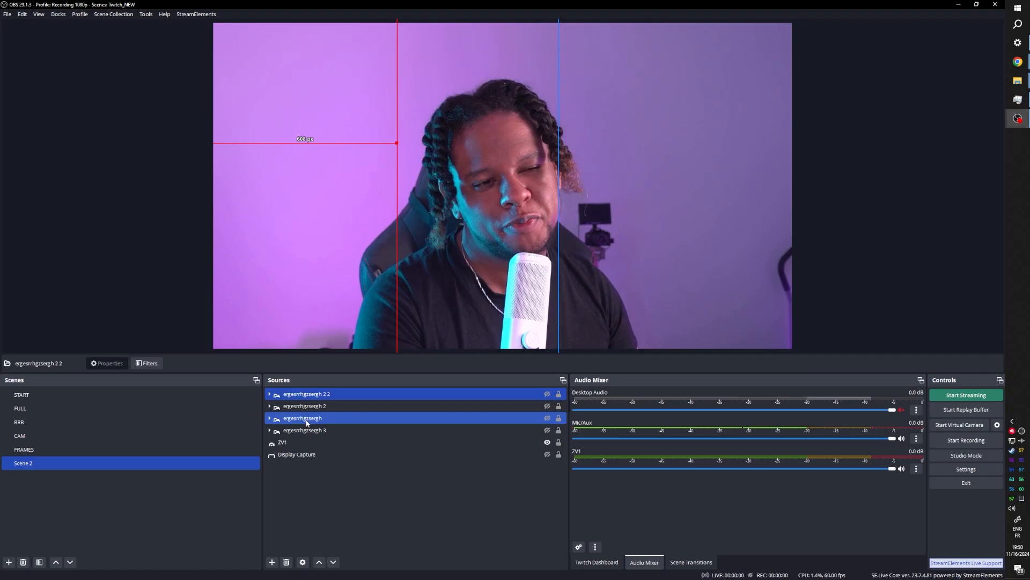
left_click(308, 431)
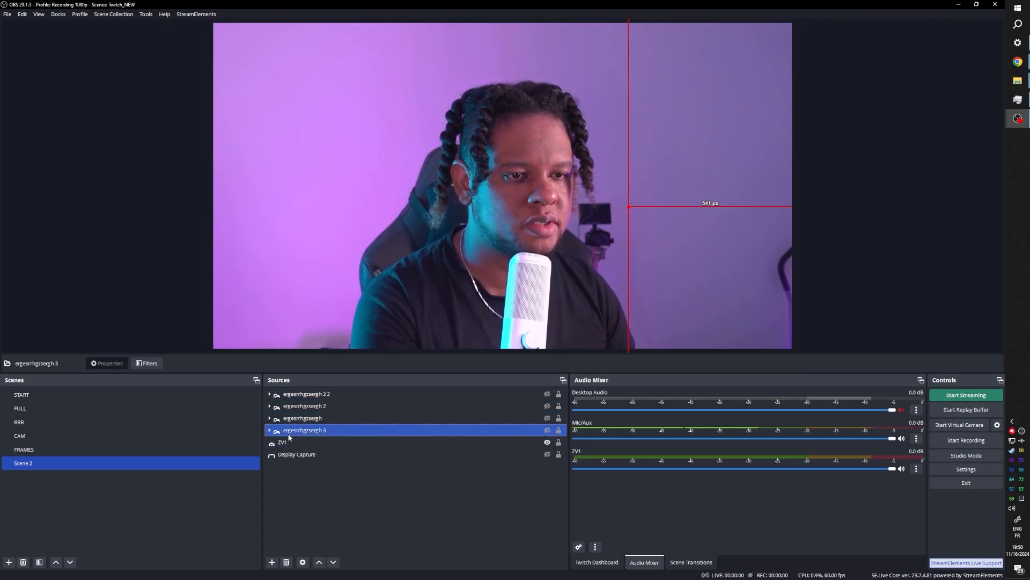
left_click(547, 431)
left_click(548, 430)
left_click(548, 417, "ctrl")
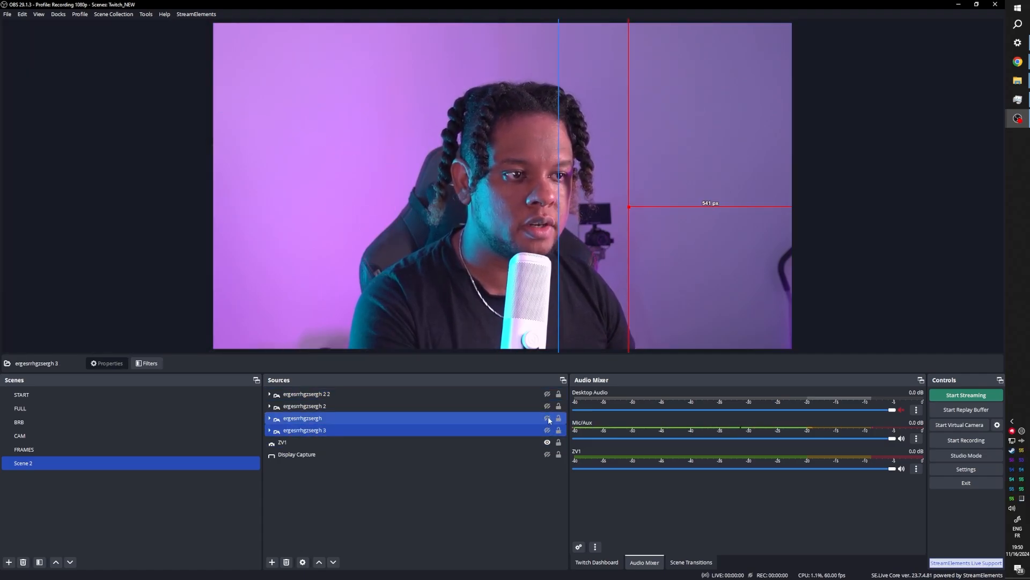
left_click(549, 417)
left_click(548, 418)
left_click(547, 430)
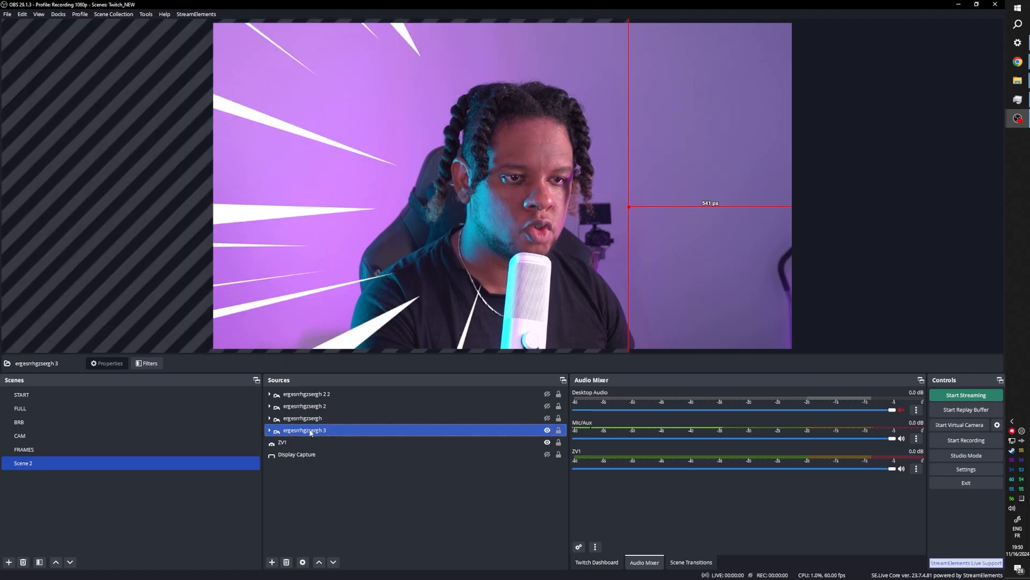
Rename streak group 3 as Left1 and the original streak group as Left2
key("F2")
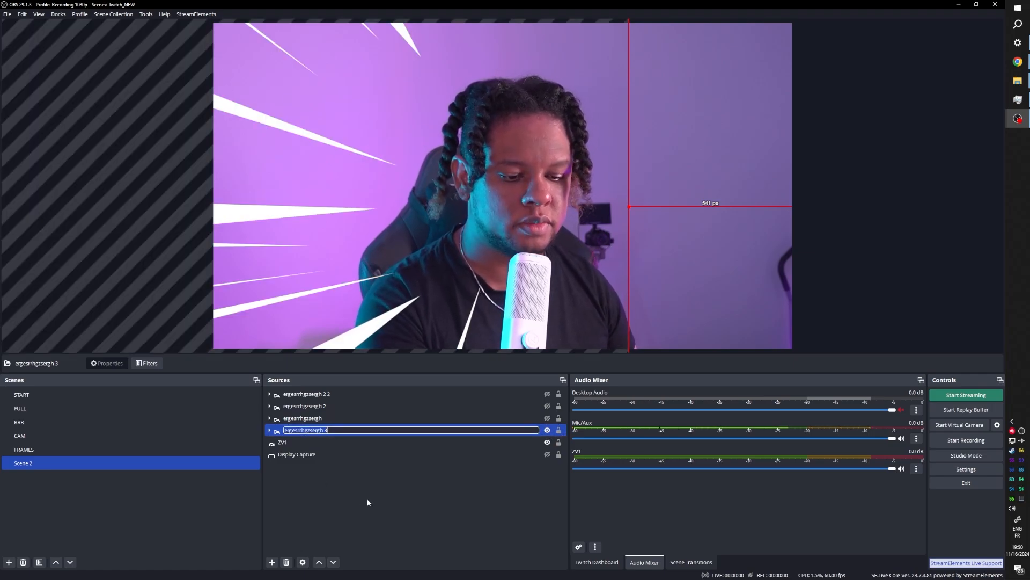
type("Left1")
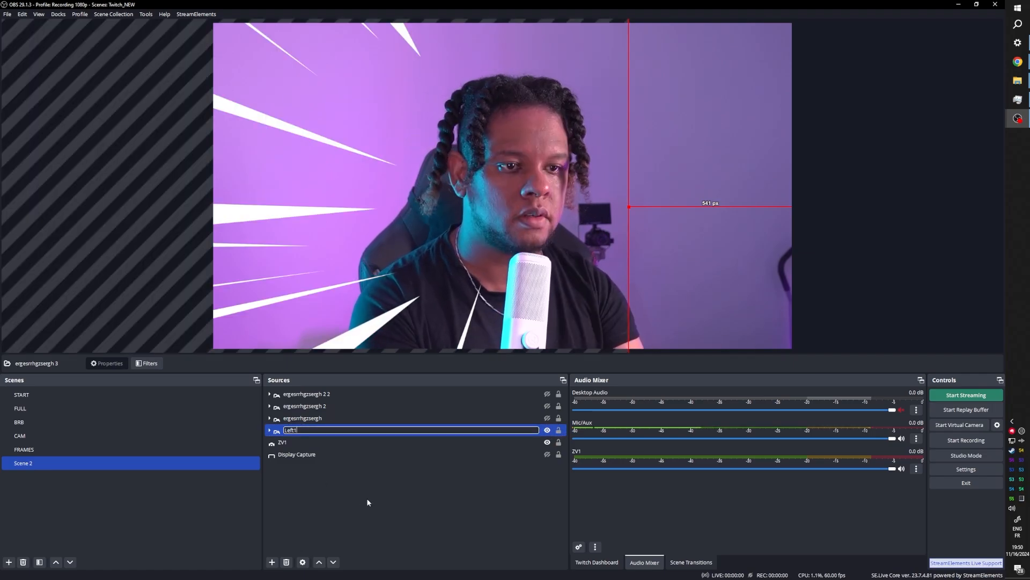
key("Return")
left_click(311, 422, "ctrl")
left_click(311, 422)
key("F2")
type("Left2")
key("Return")
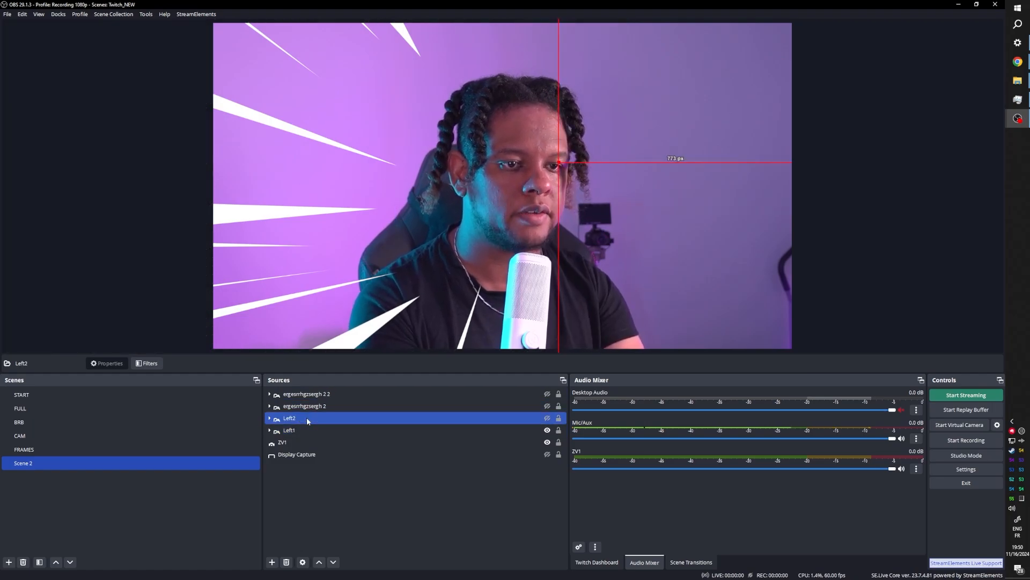
Rename streak group 2 as Right1 and its duplicate group as Right2
left_click(318, 407)
key("F2")
type("Right")
type("1")
key("Return")
left_click(312, 394)
key("F2")
type("Right2")
key("Return")
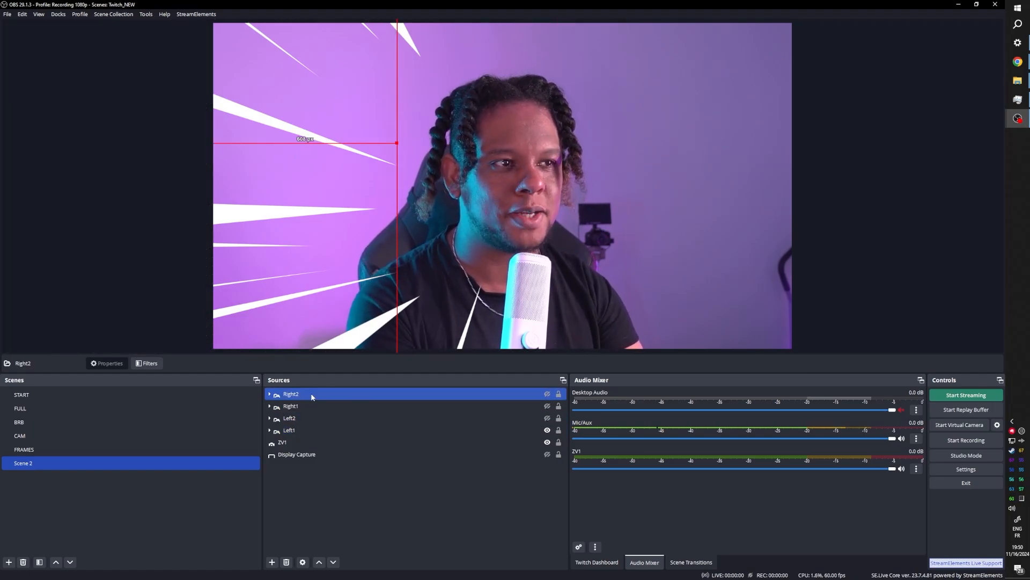
Hide the ZV1 webcam source to view the streaks alone, and show it again
left_click(288, 482)
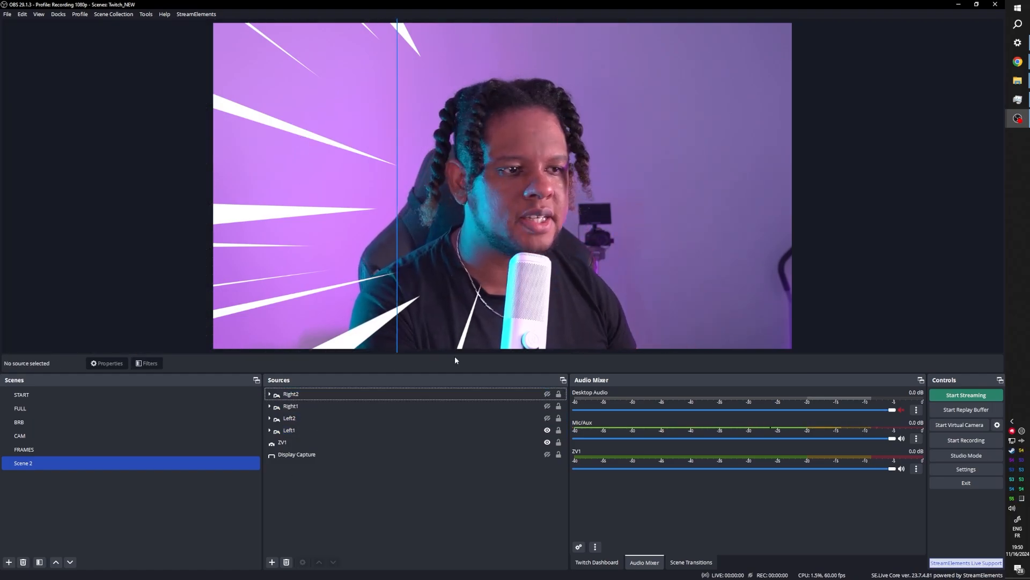
left_click(553, 442)
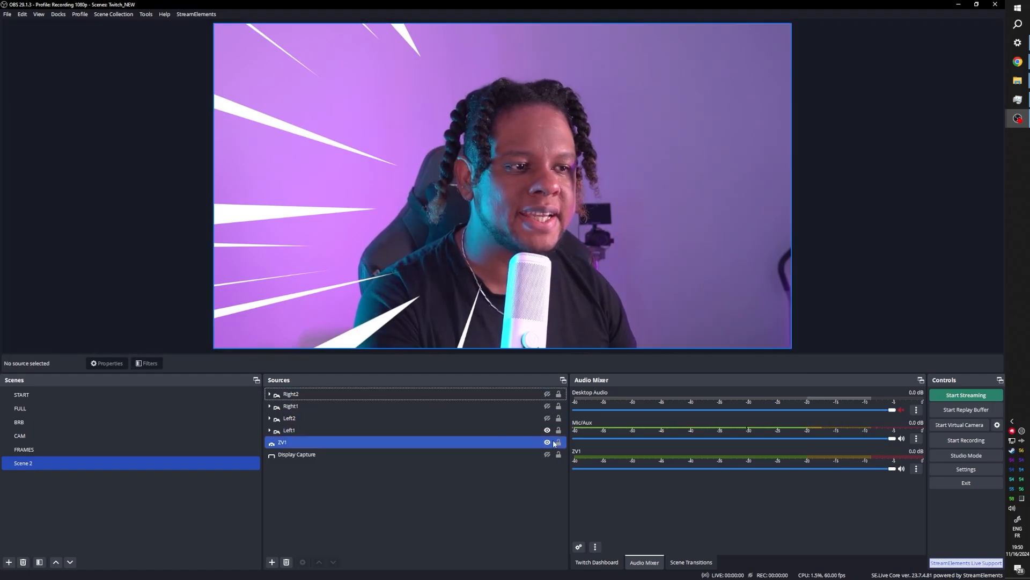
left_click(548, 443)
left_click(539, 394)
left_click(539, 442)
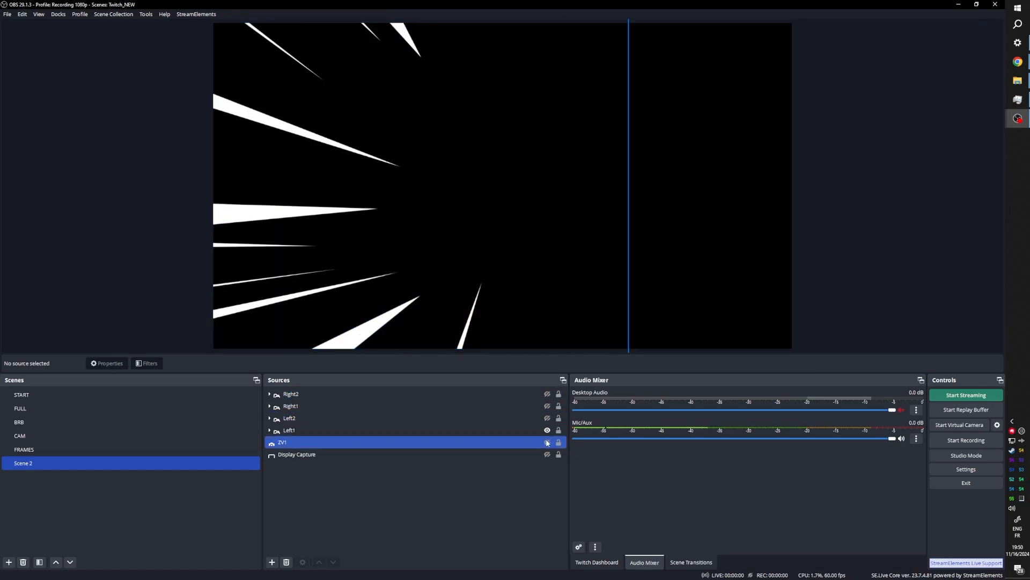
left_click(548, 443)
Toggle Left1 off and on and show Right1, so the first left and right streak groups display together
left_click(547, 430)
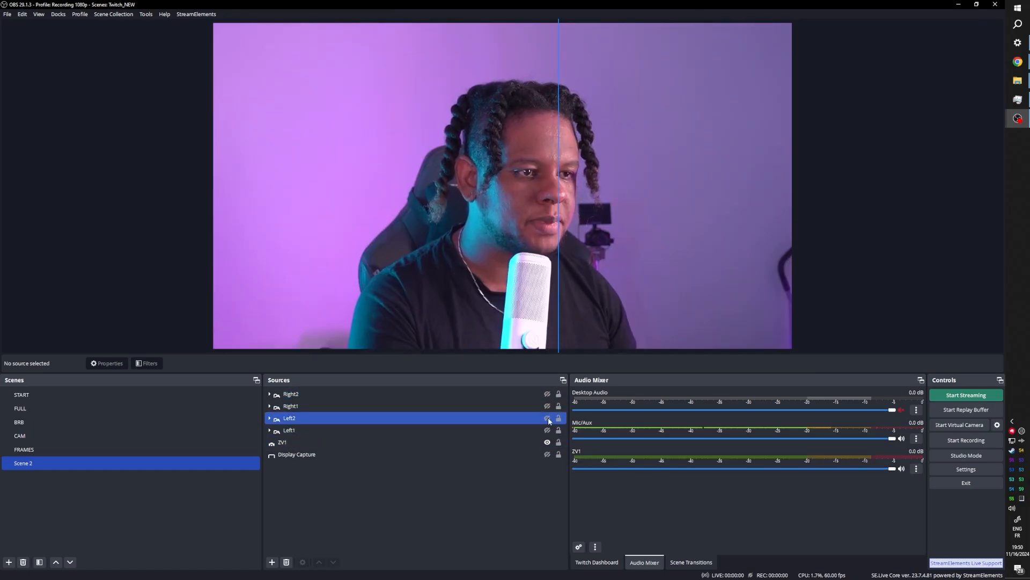
left_click(547, 430)
left_click(548, 406)
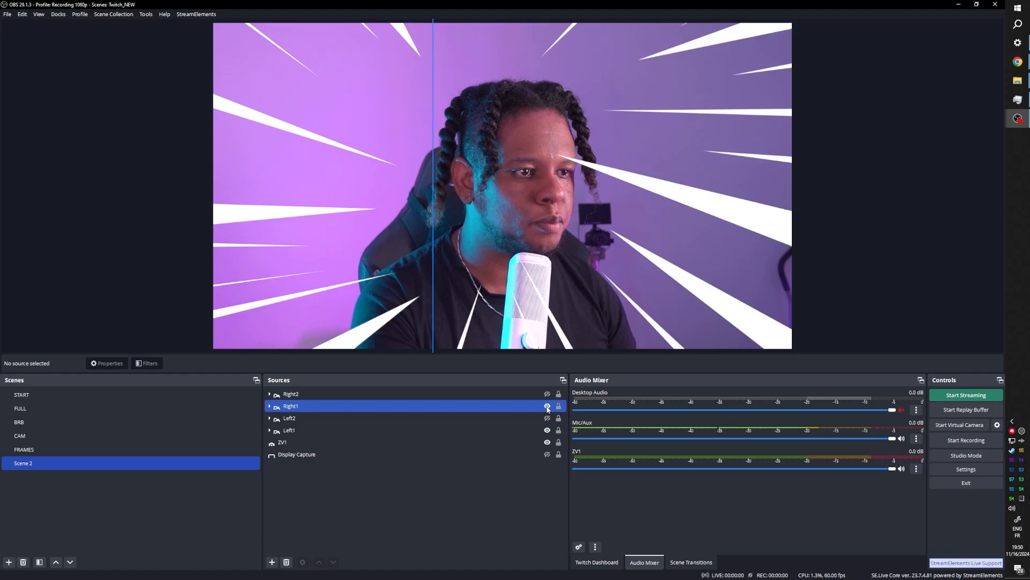
left_click(319, 499)
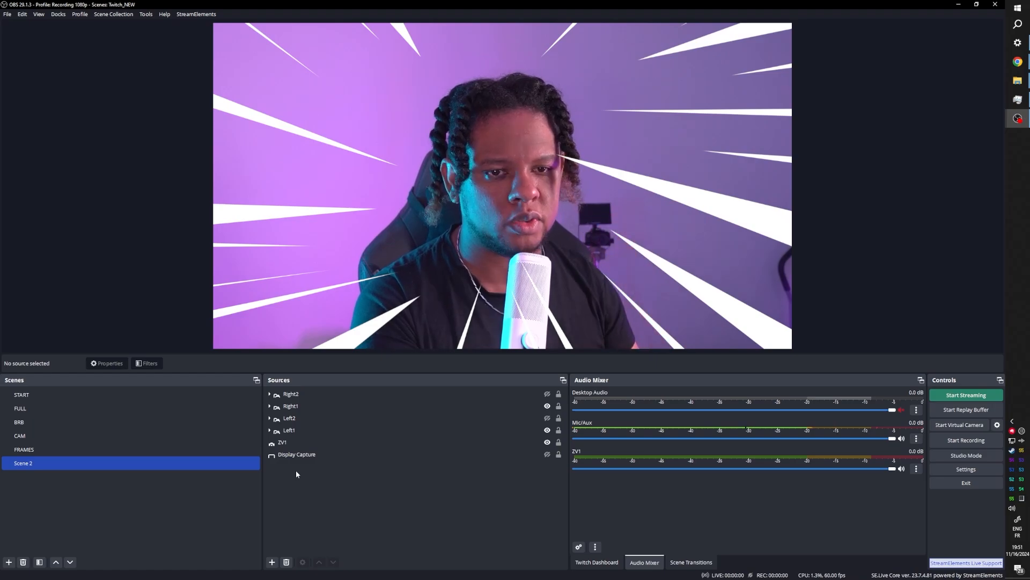
Add a Move Source filter named left1 to Scene 2
left_click(44, 465)
right_click(46, 467)
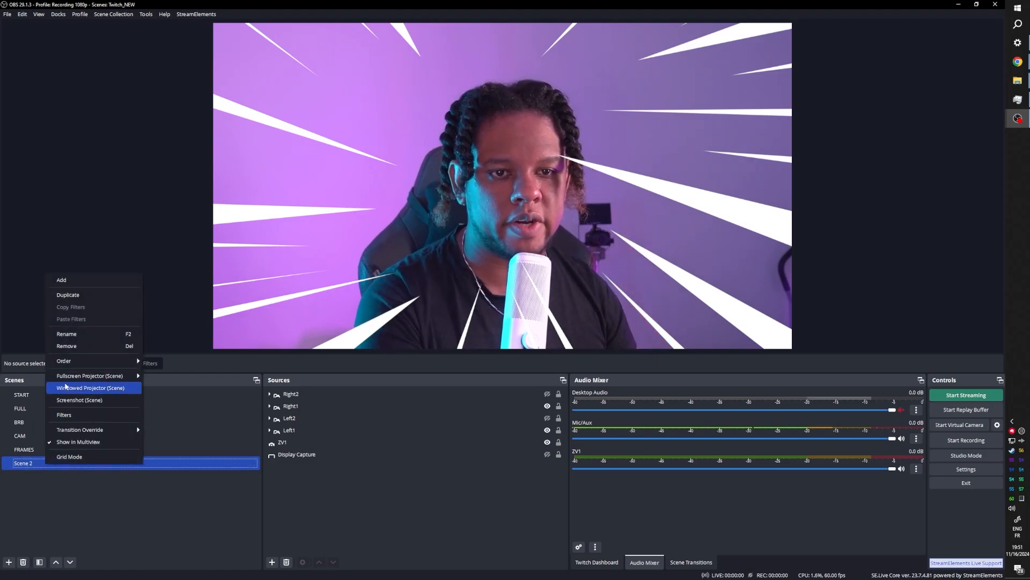
left_click(83, 415)
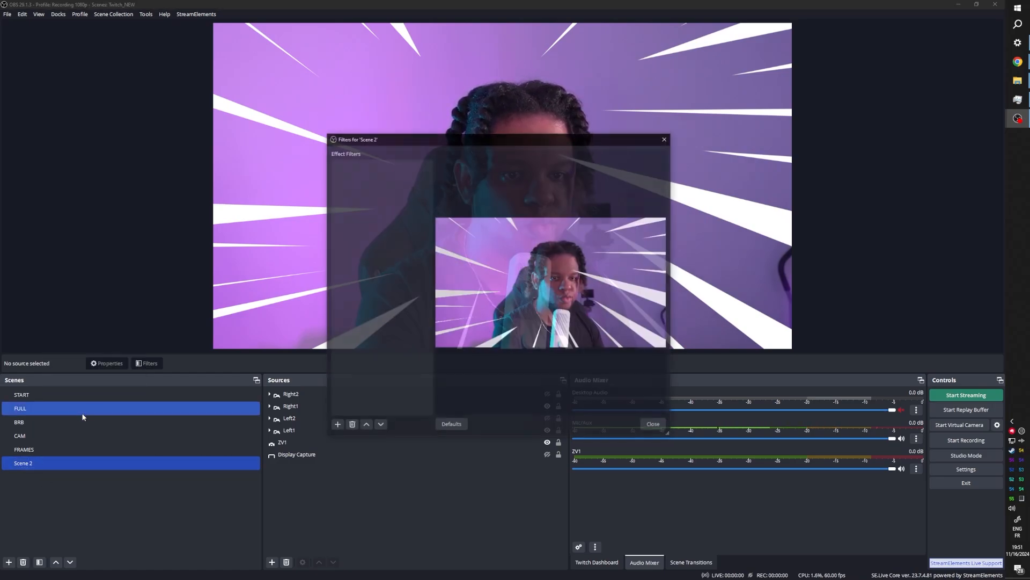
left_click(338, 426)
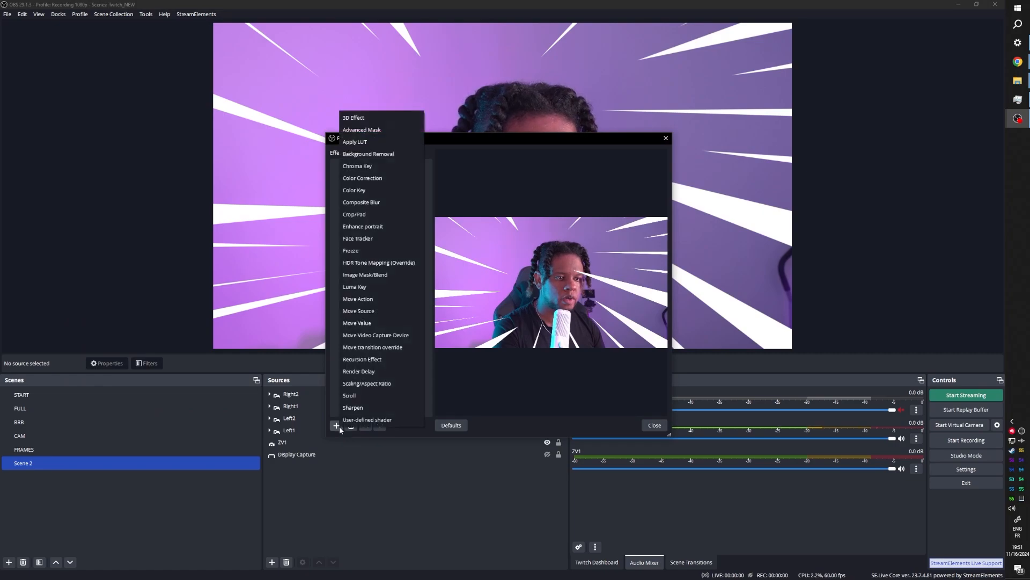
left_click(369, 311)
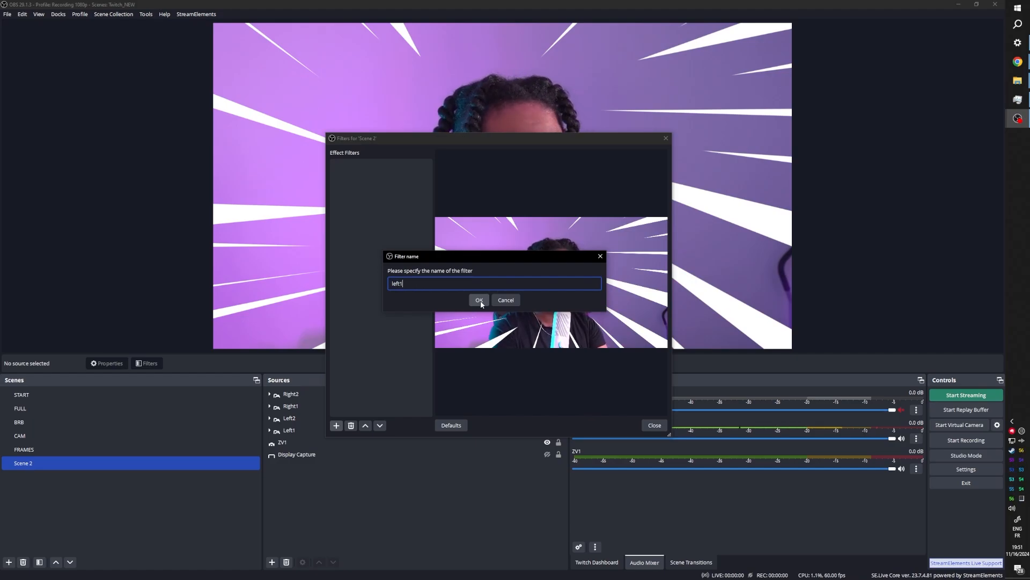
left_click(479, 301)
Set the left1 filter's source to the Left1 group and its custom duration to 40 ms
left_click(590, 244)
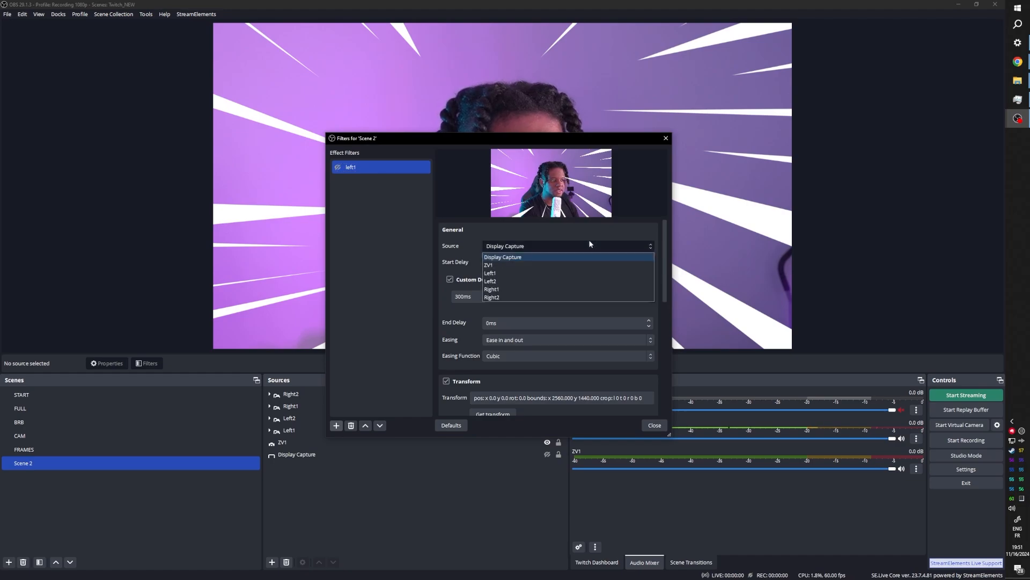
left_click(566, 276)
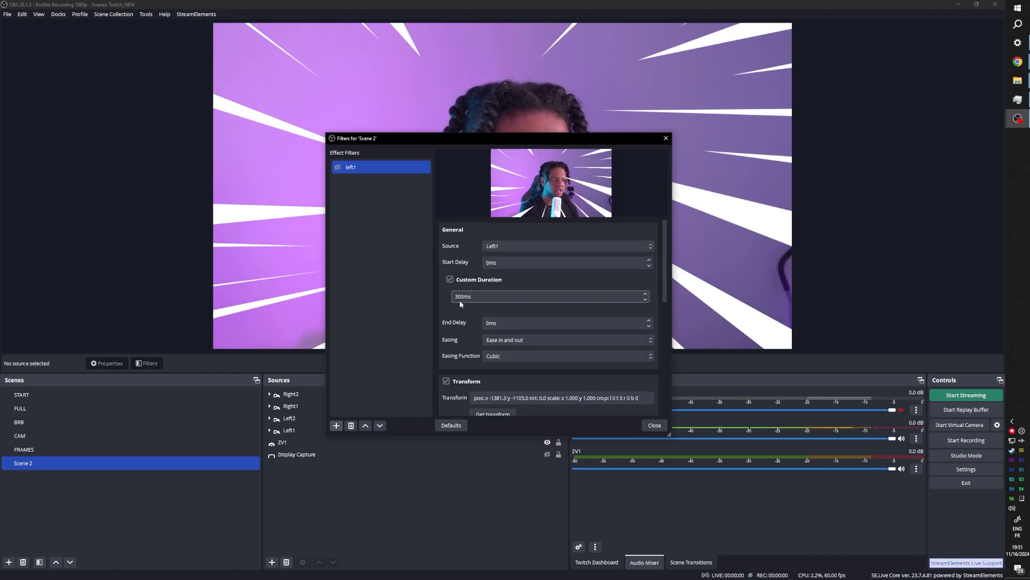
left_click_drag(461, 296, 454, 296)
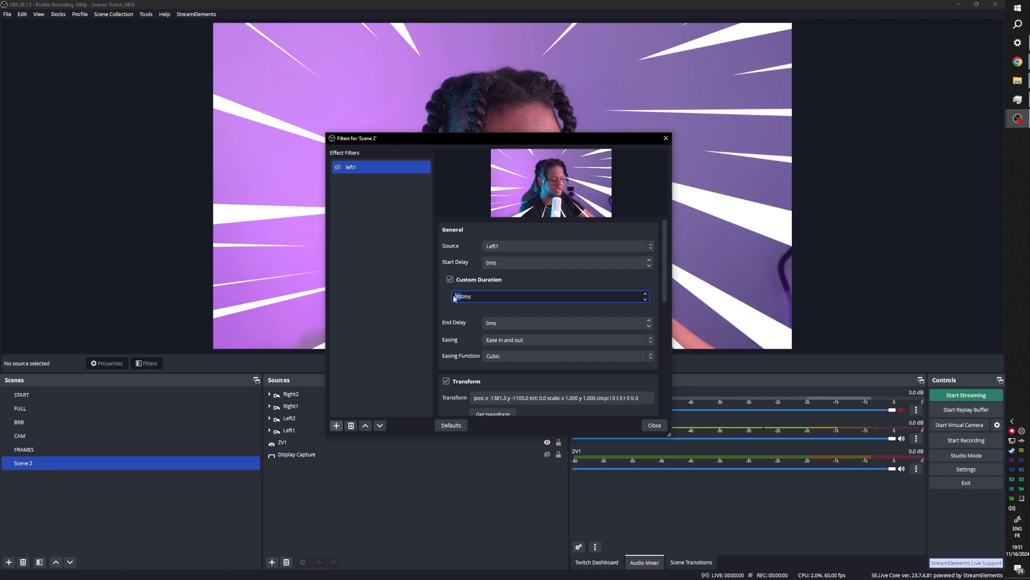
type("4")
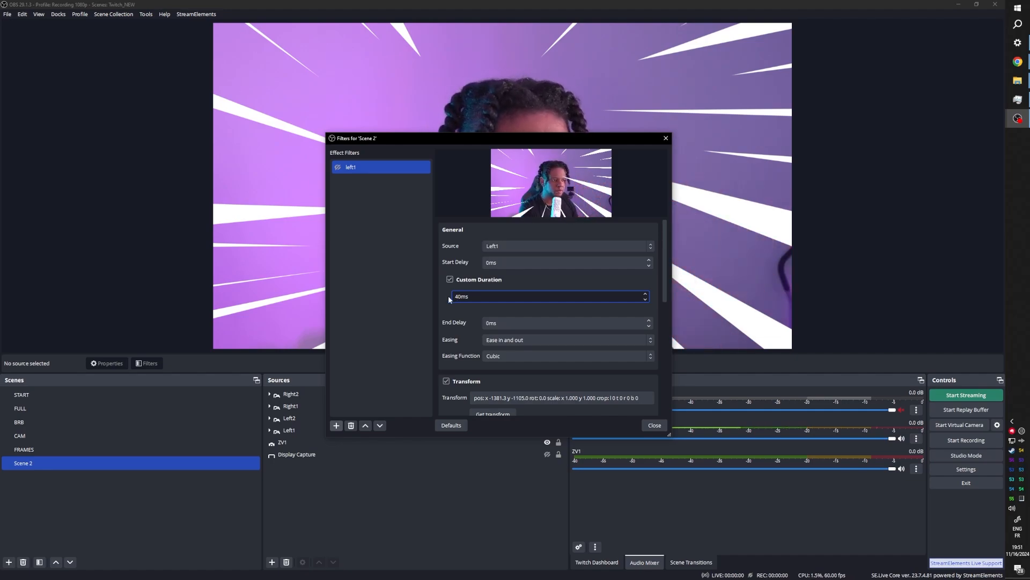
Set the left1 filter's visibility to Show during movement
scroll(437, 308, "down", 2)
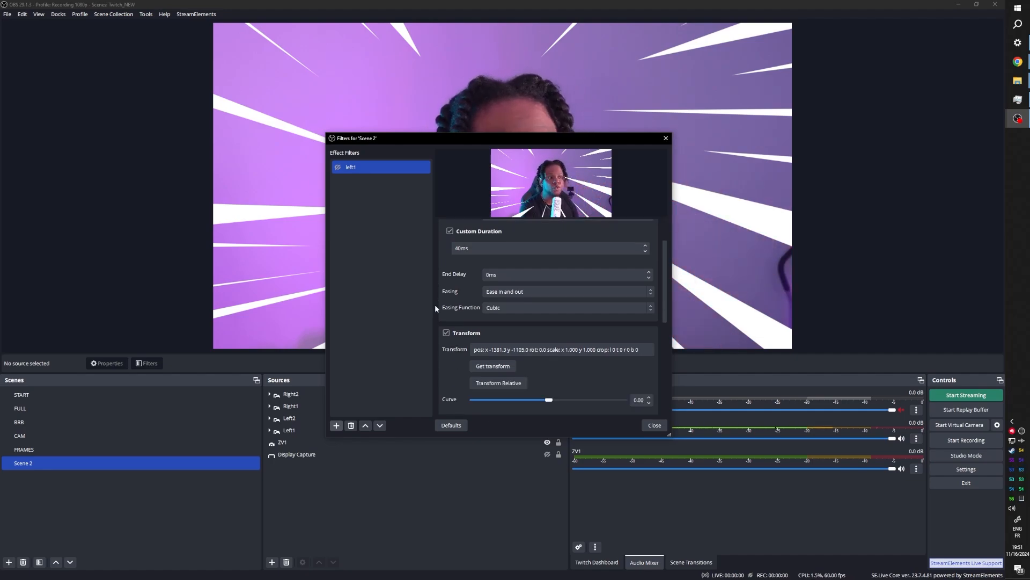
scroll(436, 308, "down", 2)
scroll(435, 309, "down", 3)
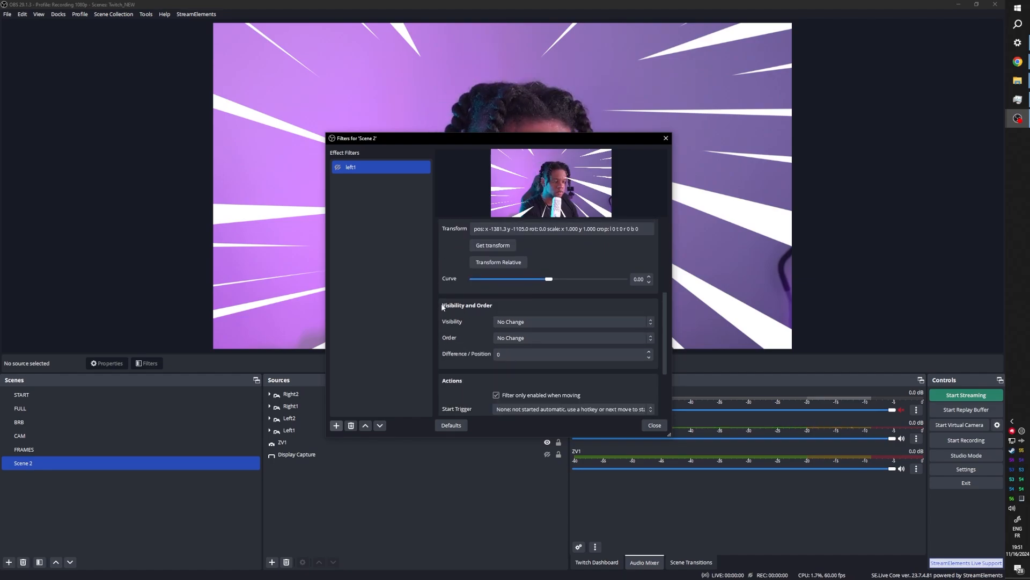
left_click(528, 321)
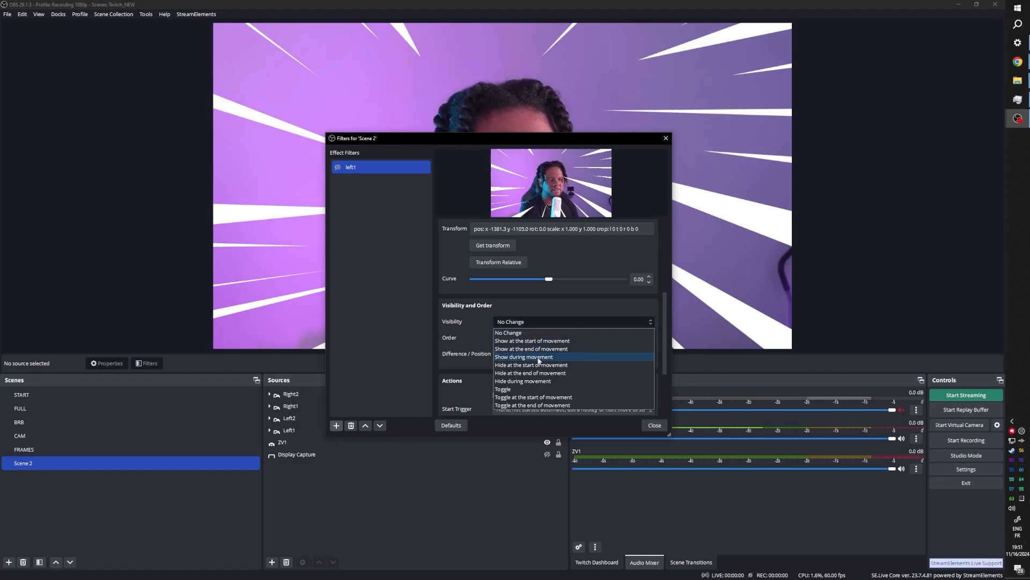
left_click(539, 358)
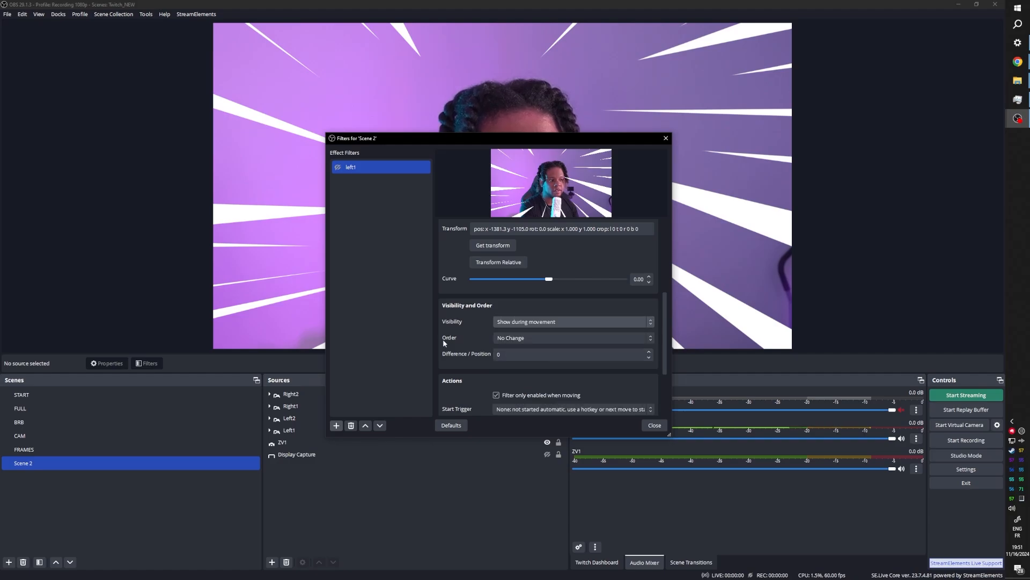
Trigger the left1 filter twice with the preview uncovered to test how the Left1 streaks flash
left_click_drag(388, 136, 594, 124)
left_click(544, 157)
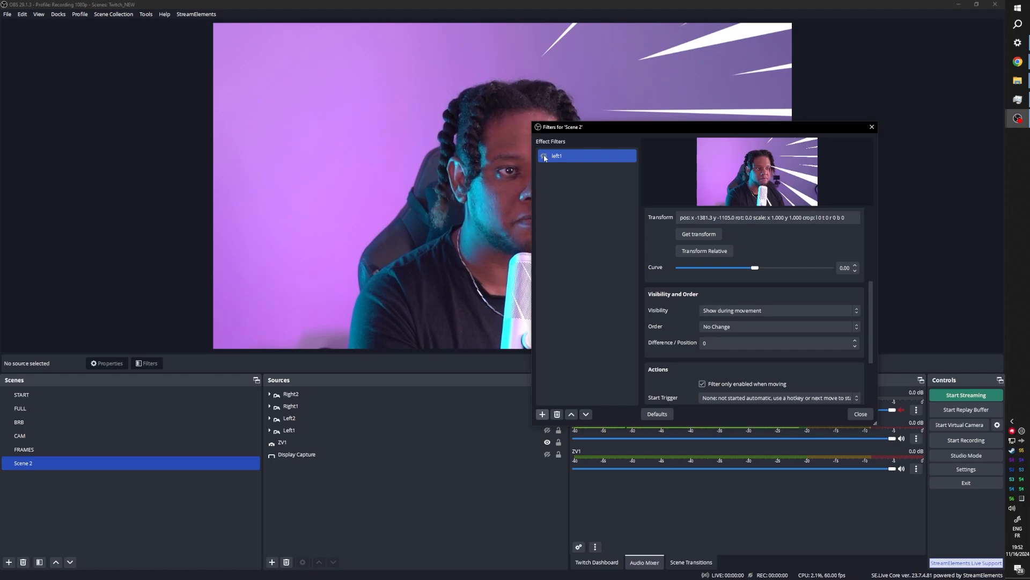
left_click(545, 156)
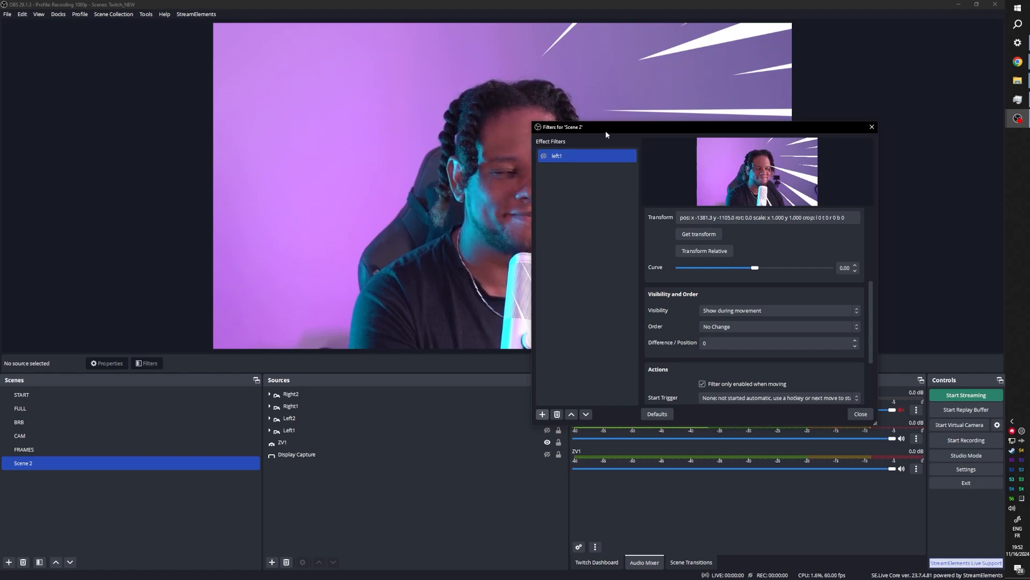
left_click_drag(614, 130, 410, 134)
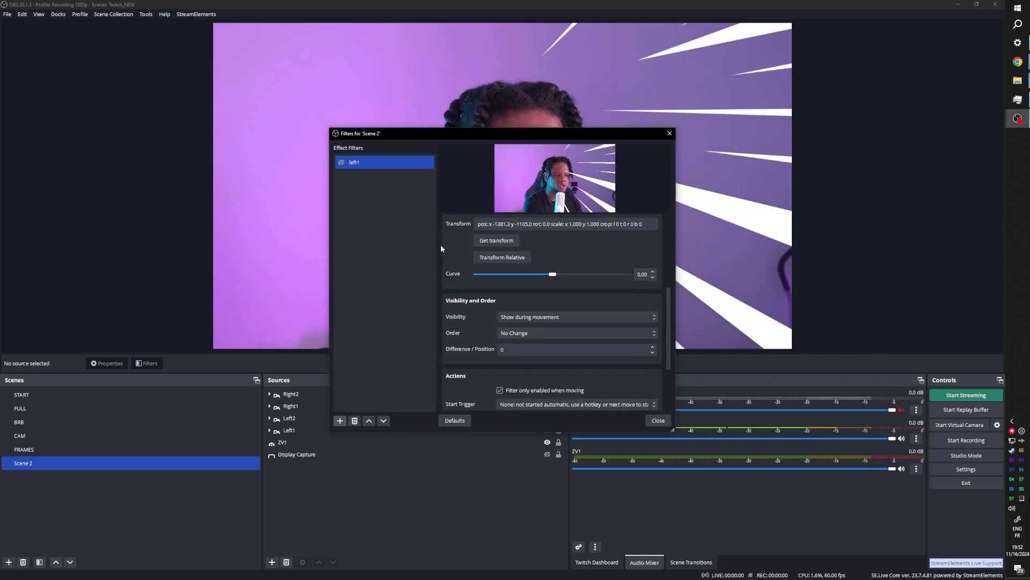
Duplicate the left1 filter as left2 and set its source to the Left2 group
scroll(441, 247, "up", 3)
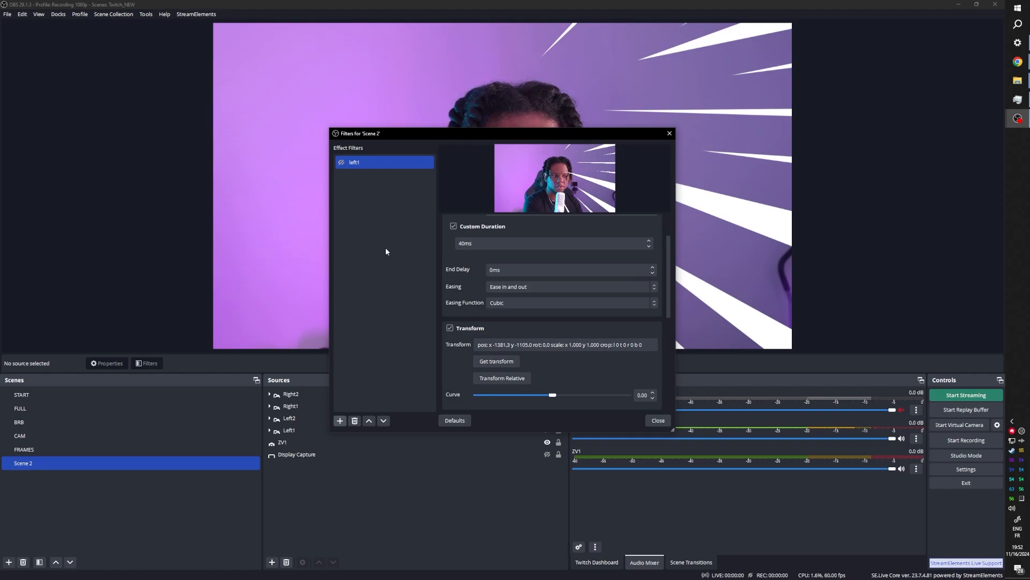
right_click(363, 163)
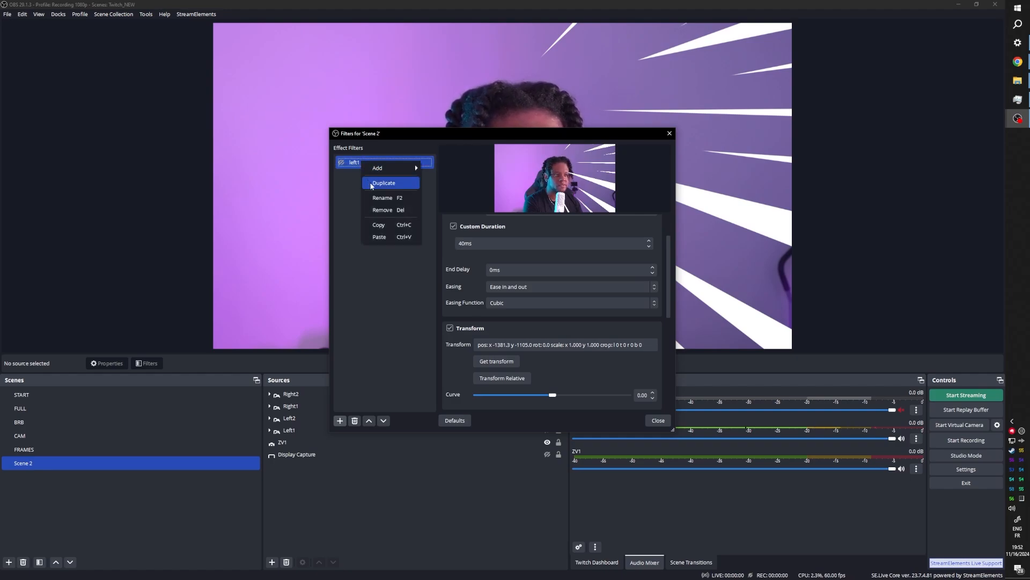
left_click(404, 182)
type("left")
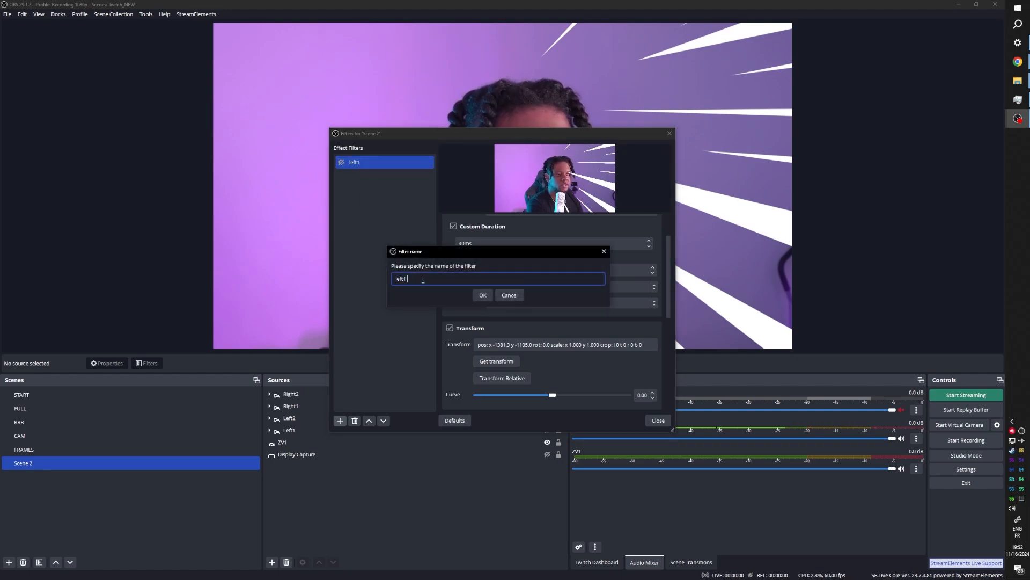
type("2")
left_click(482, 295)
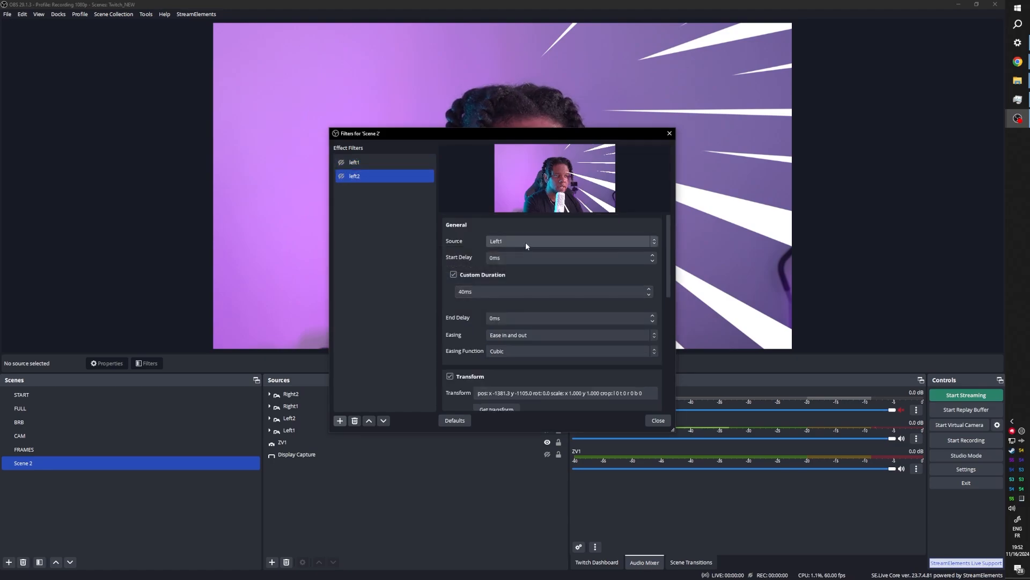
left_click(526, 243)
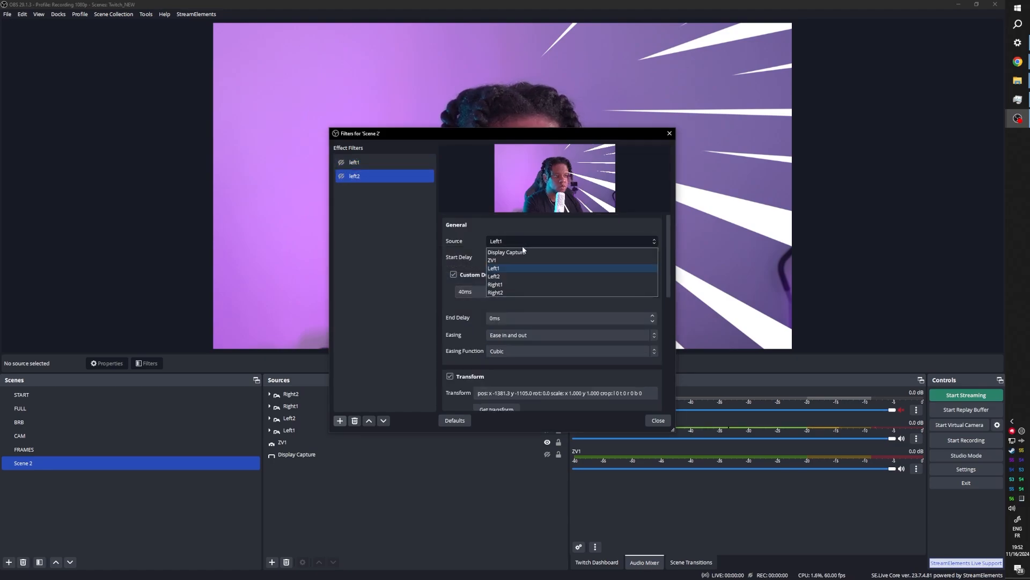
left_click(509, 277)
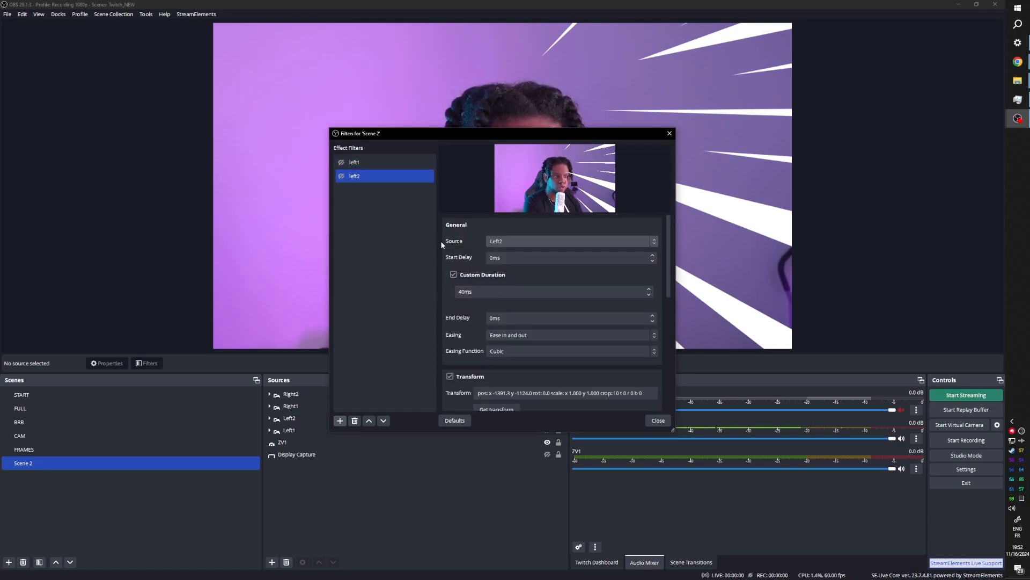
Trigger the left2 and left1 filters one after the other to preview the alternating left streaks
left_click(354, 162, "ctrl")
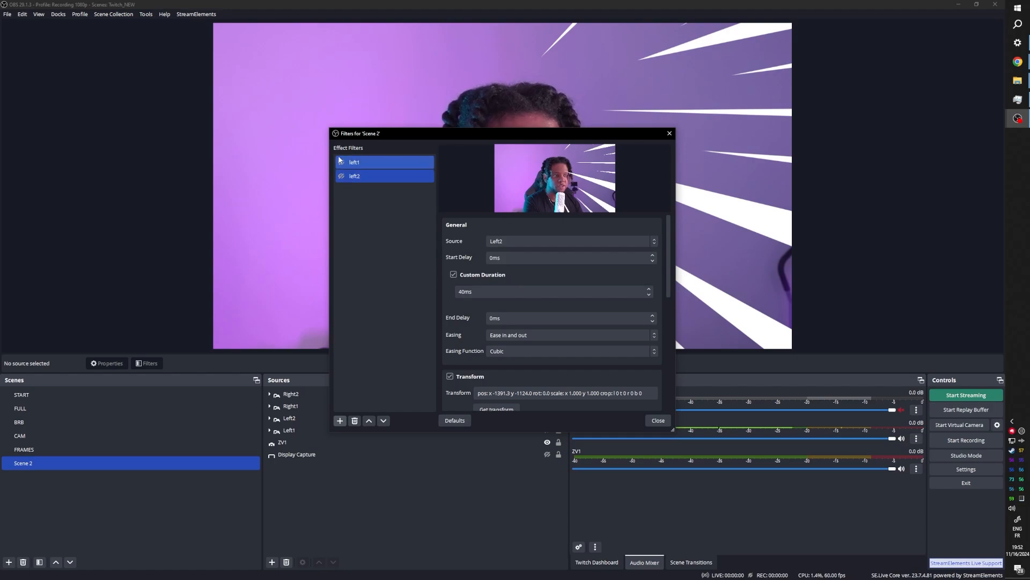
left_click(339, 179)
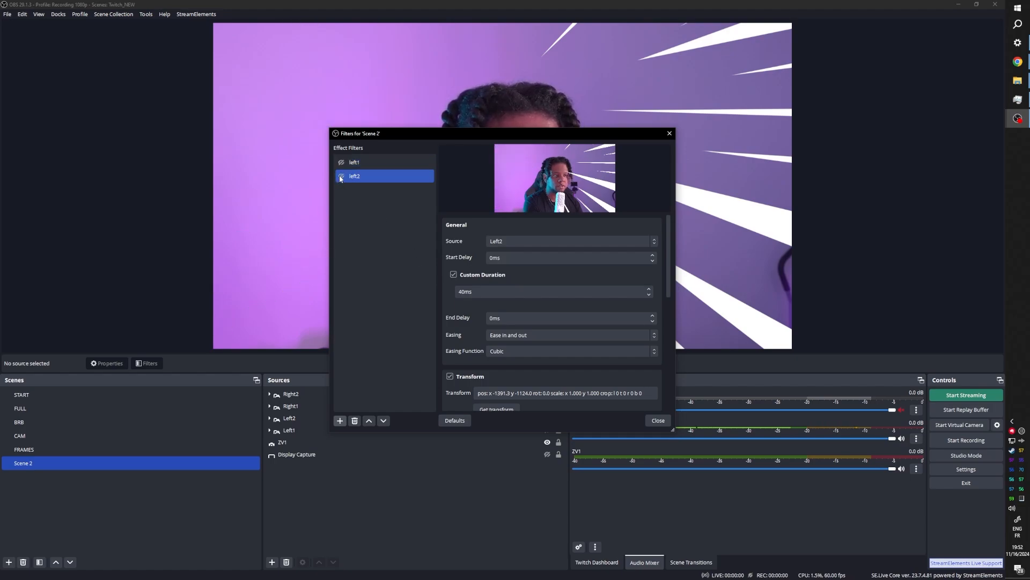
left_click(341, 164, "ctrl")
left_click(341, 162, "ctrl")
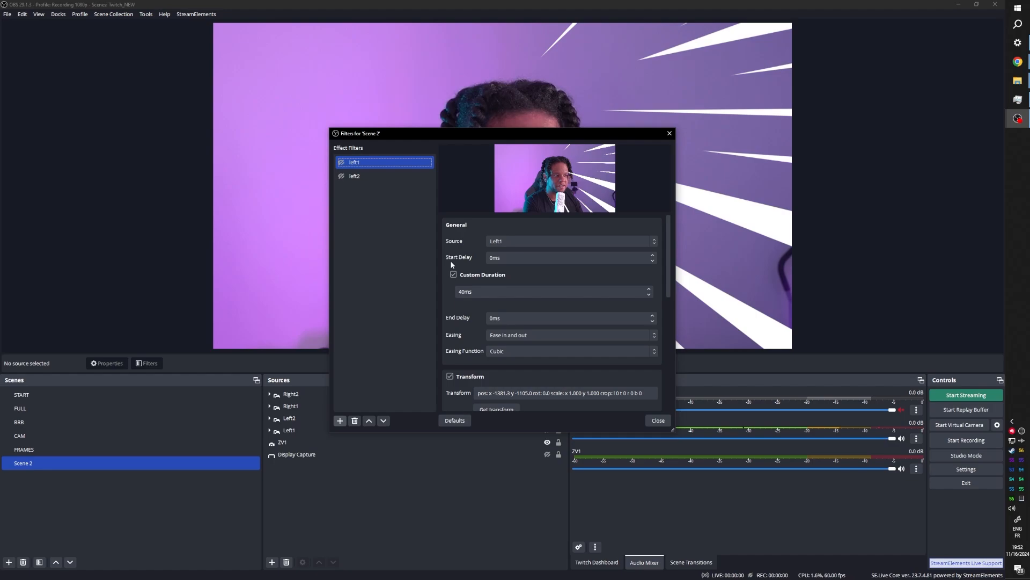
Set the left1 filter's next move to left2 and trigger left1 to test the sequence
scroll(443, 259, "down", 10)
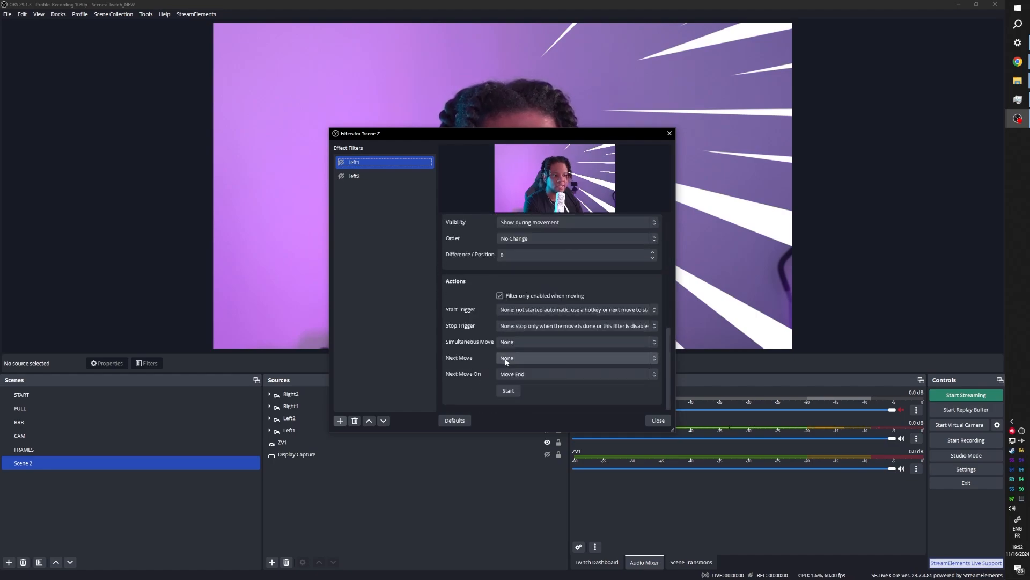
left_click(547, 357)
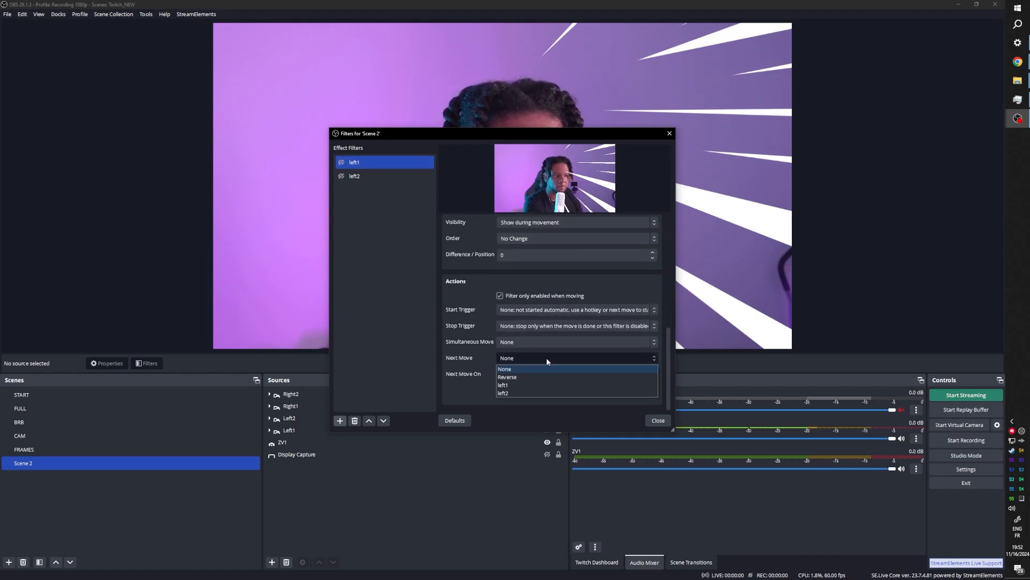
left_click(514, 393)
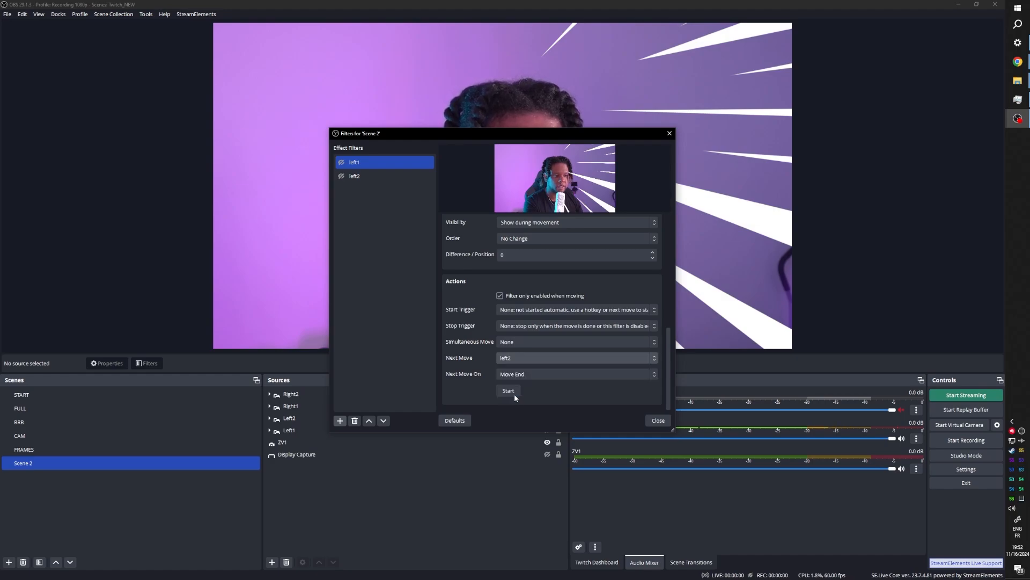
left_click(341, 163)
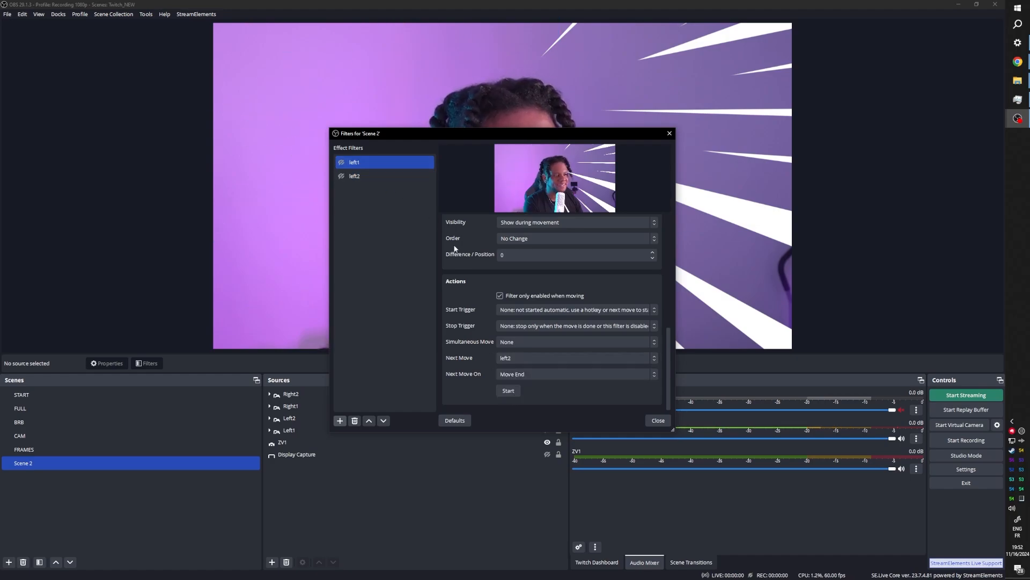
Set the custom duration of both left1 and left2 filters to 60 ms and trigger left1 to test the timing
scroll(440, 252, "up", 6)
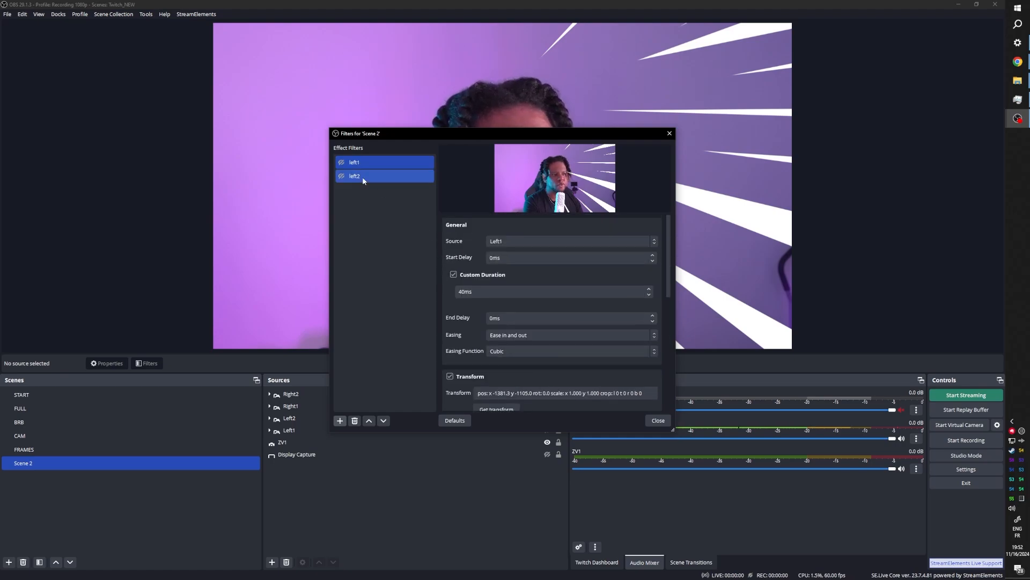
left_click(459, 292)
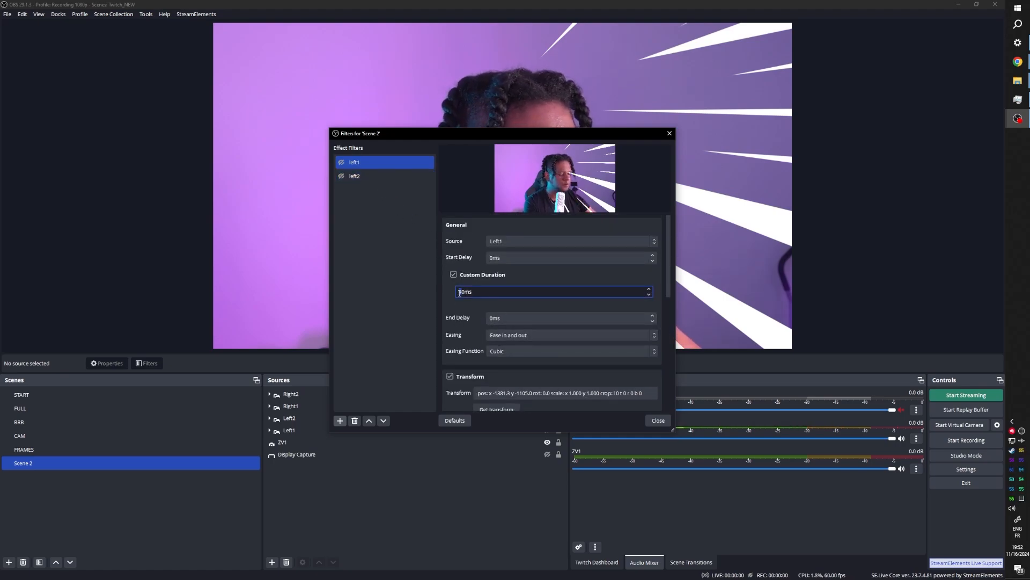
left_click(429, 239)
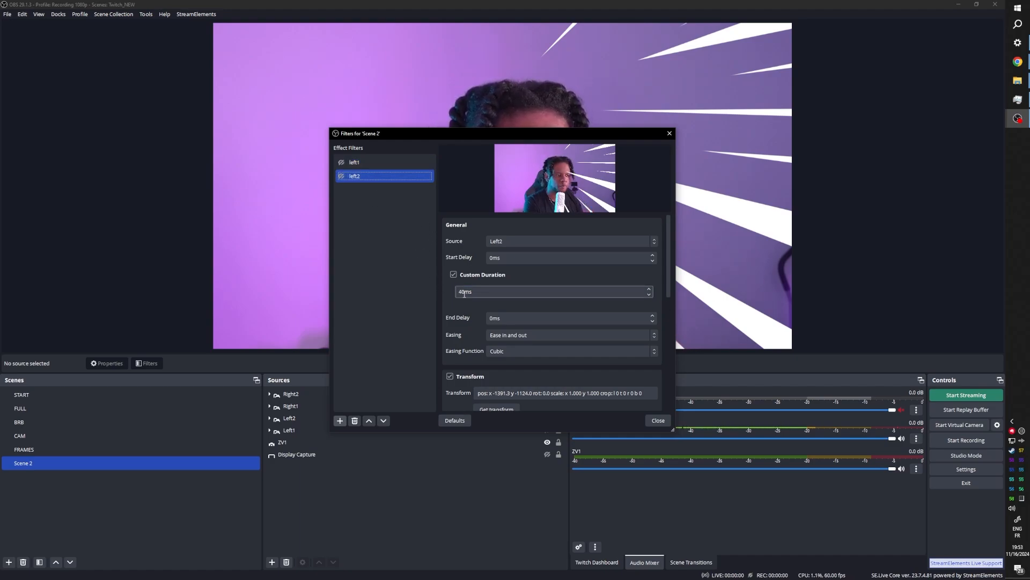
left_click_drag(465, 293, 457, 291)
type("60")
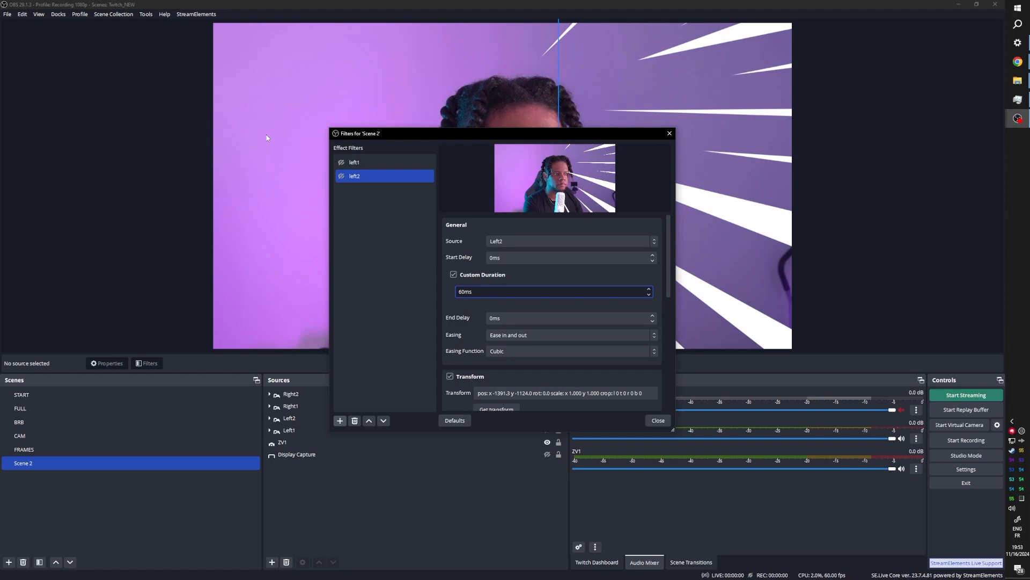
left_click(341, 166, "ctrl")
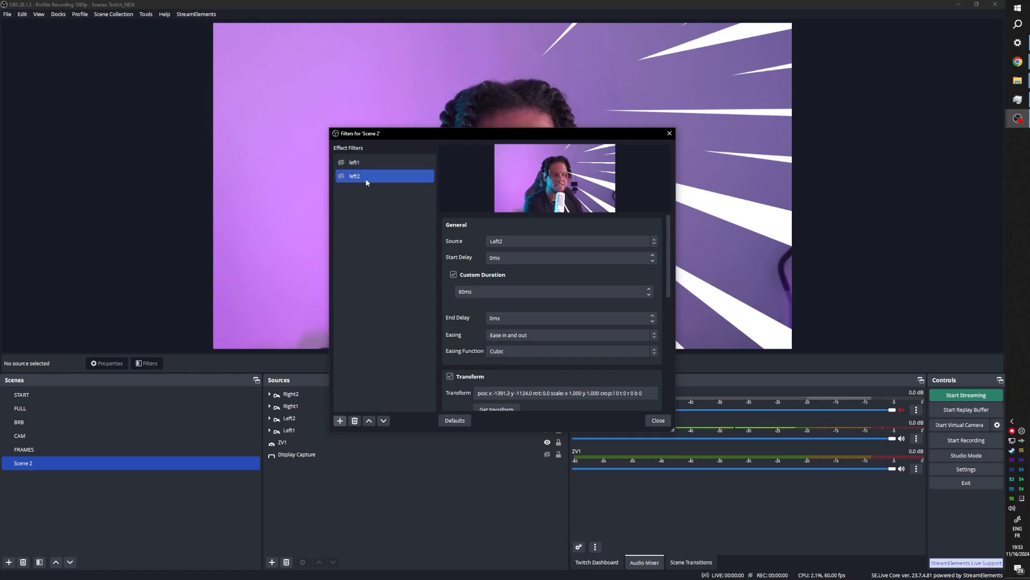
Set the left2 filter's next move to left1 and start left1 so the left streaks loop in the uncovered preview
scroll(439, 242, "down", 10)
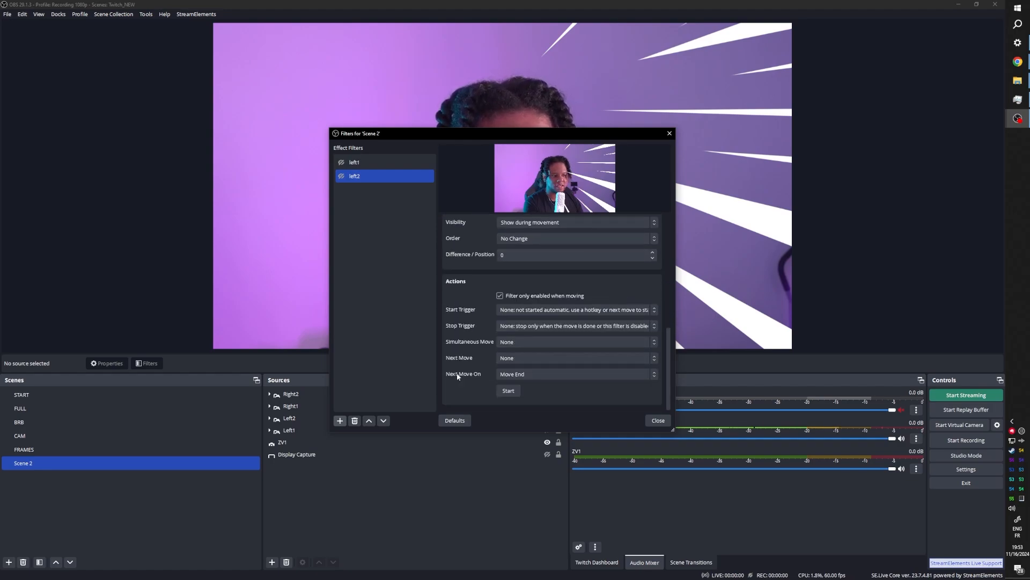
left_click(512, 360)
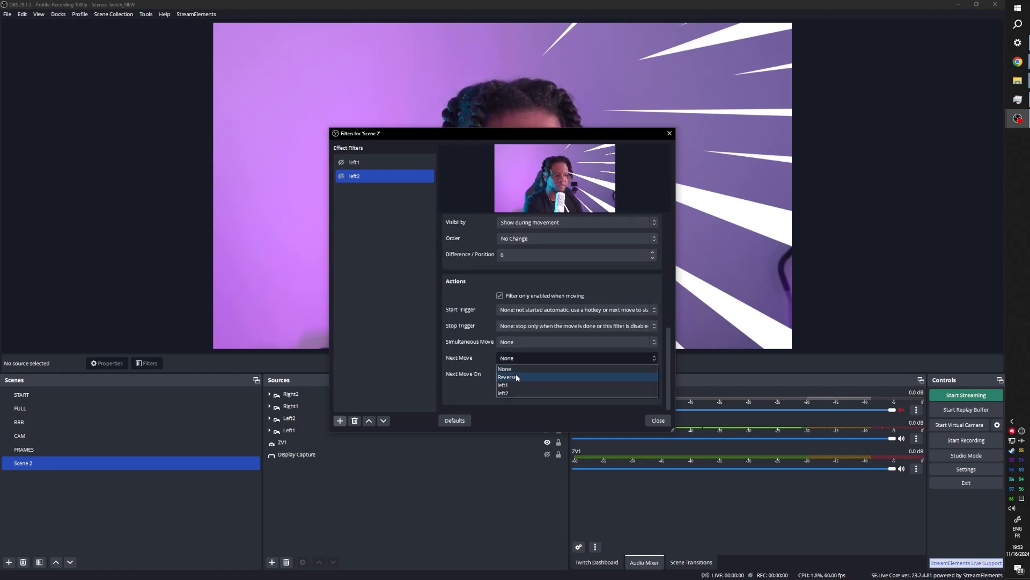
left_click(509, 377)
left_click(341, 163)
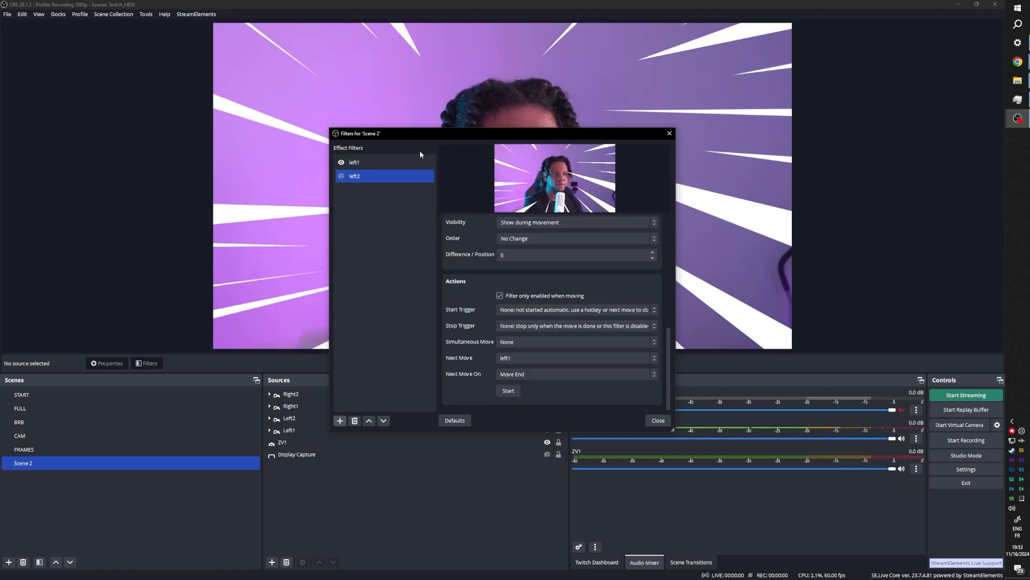
left_click_drag(428, 137, 455, 259)
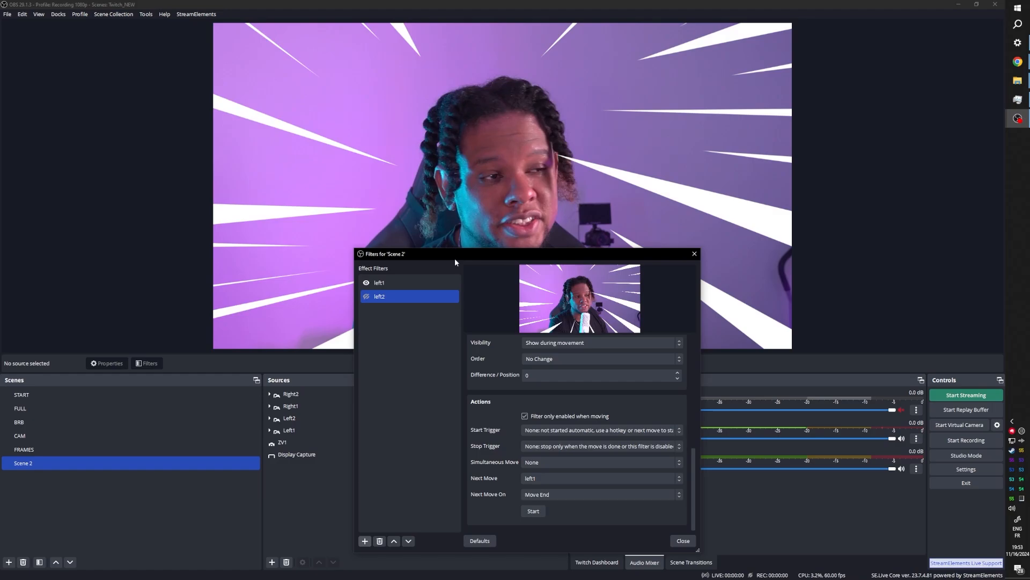
Duplicate the left1 filter as right1 and set its source to the Right1 group
right_click(394, 283)
left_click(423, 304)
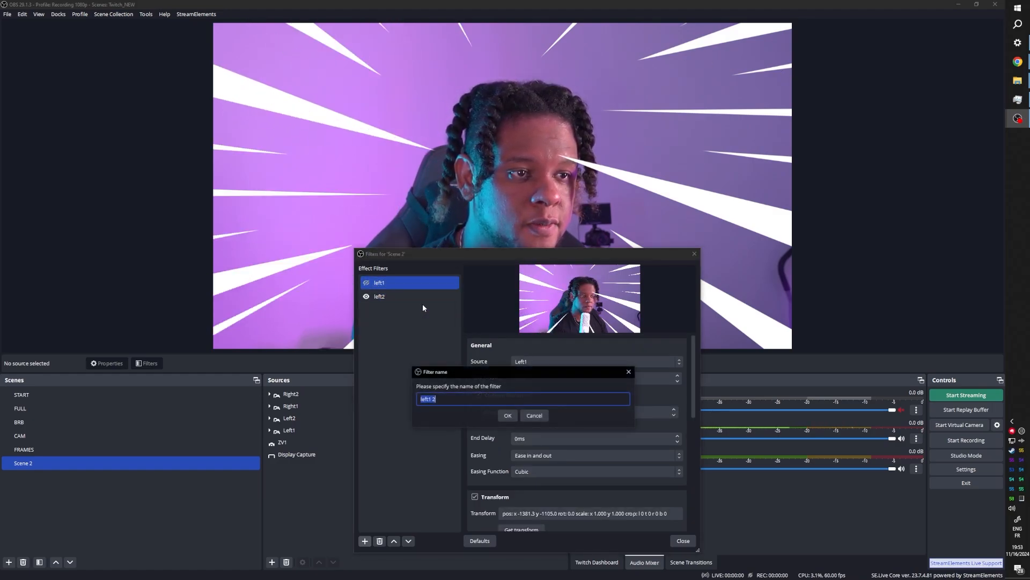
type("right1")
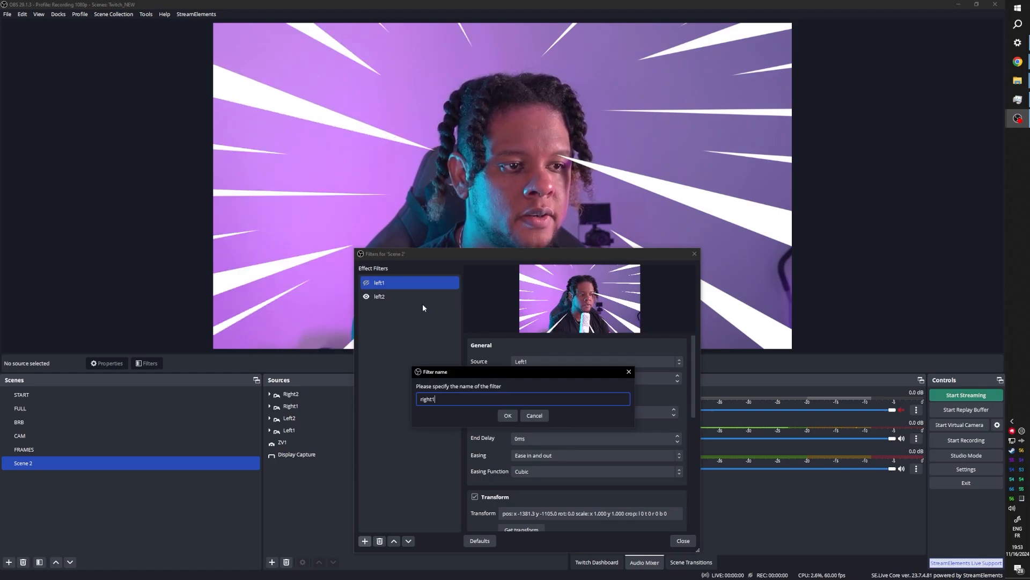
key("Return")
left_click(614, 362)
left_click(575, 401)
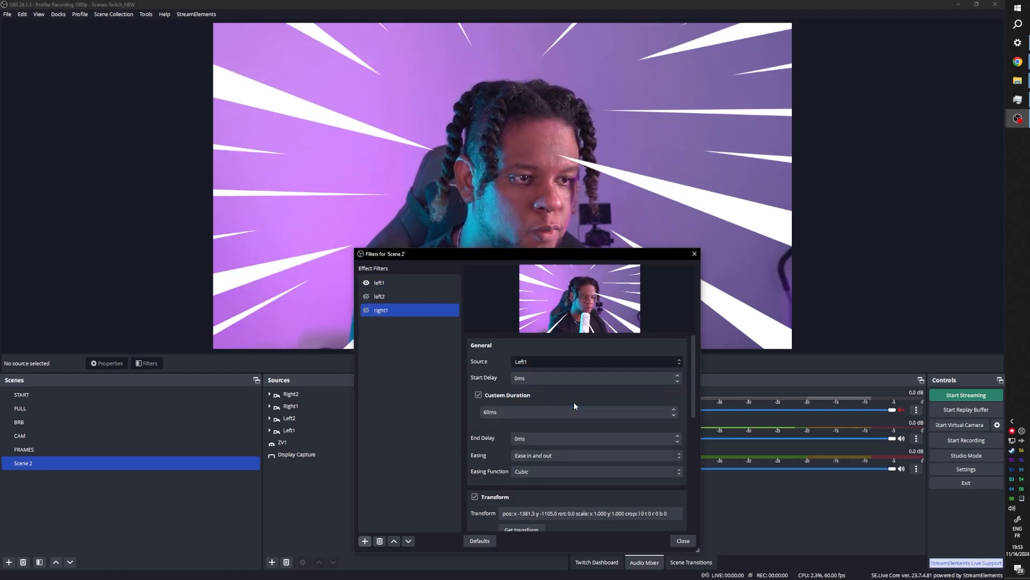
Duplicate the right1 filter as right2 and reselect right1
right_click(387, 310)
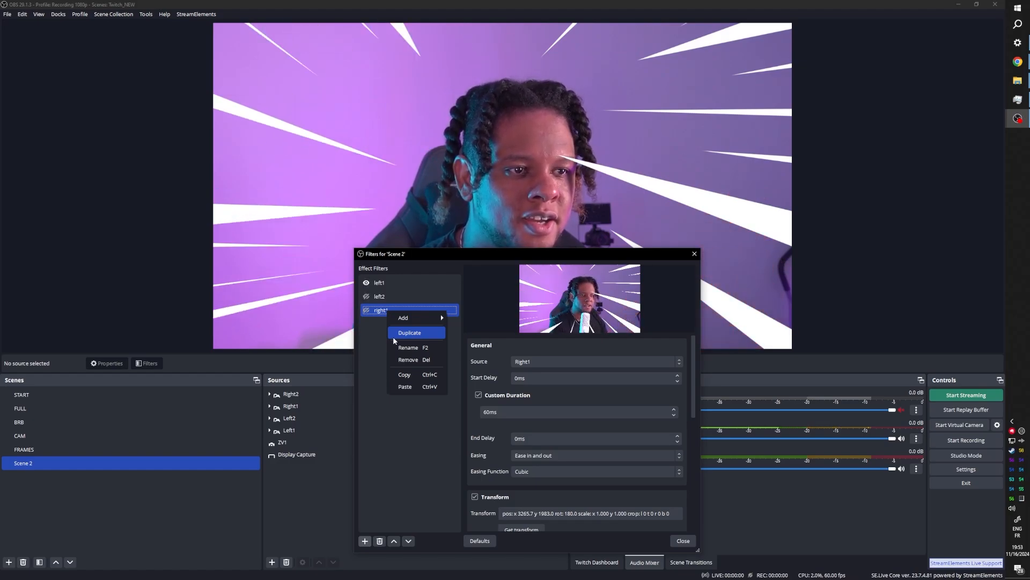
left_click(396, 336)
key("Right")
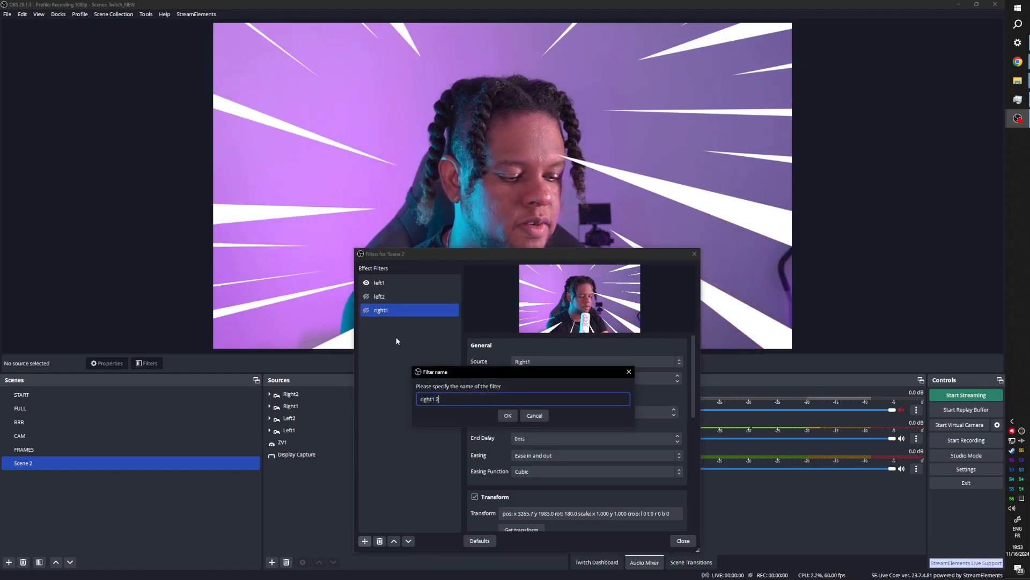
key("BackSpace")
key("BackSpace")
key("BackSpace")
type("2")
key("Return")
left_click(385, 313)
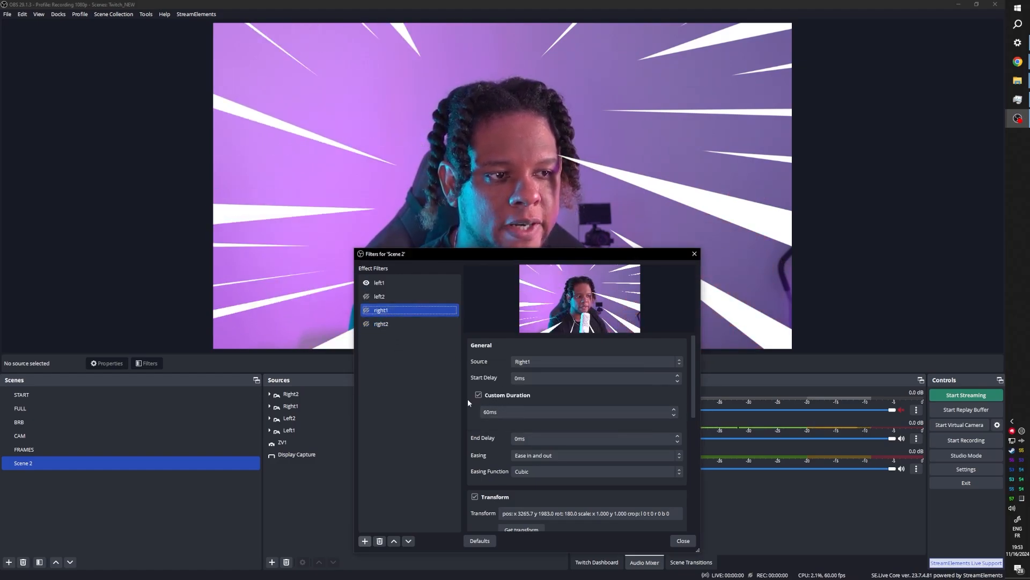
Chain the right filters into a loop by setting right1's next move to right2 and right2's next move to right1
scroll(465, 397, "down", 6)
scroll(465, 395, "down", 3)
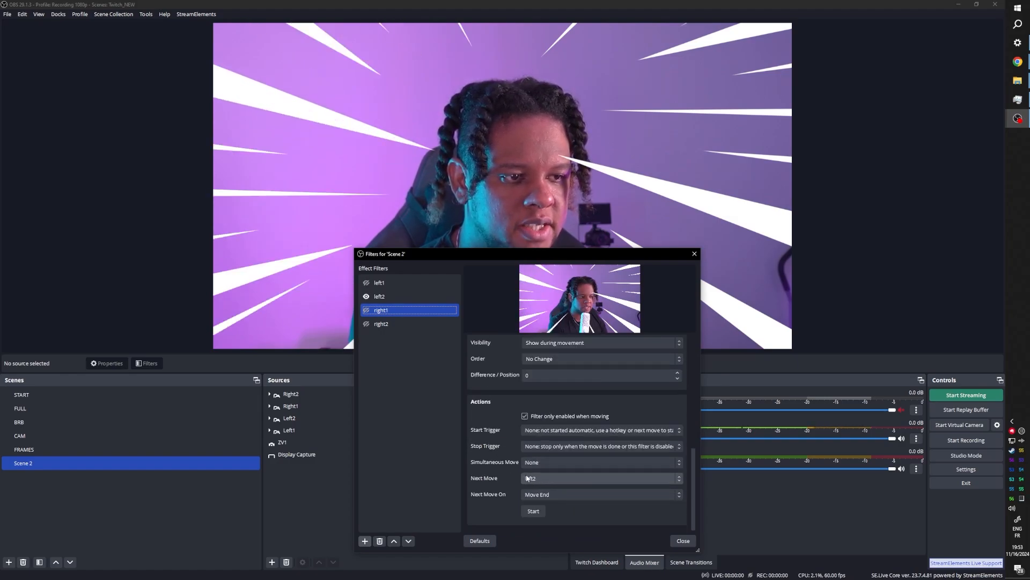
left_click(381, 325)
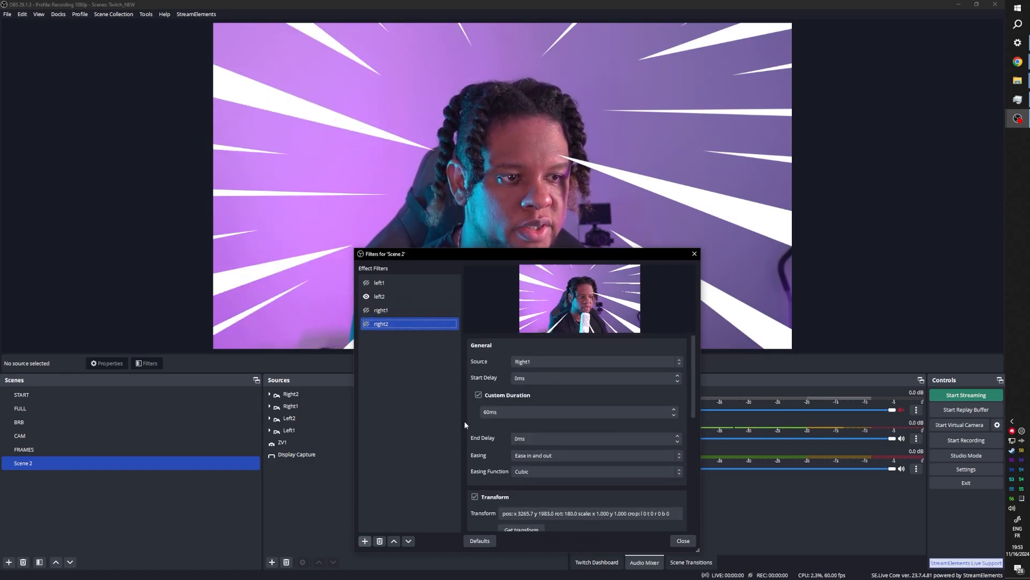
scroll(464, 421, "down", 8)
scroll(528, 475, "down", 1)
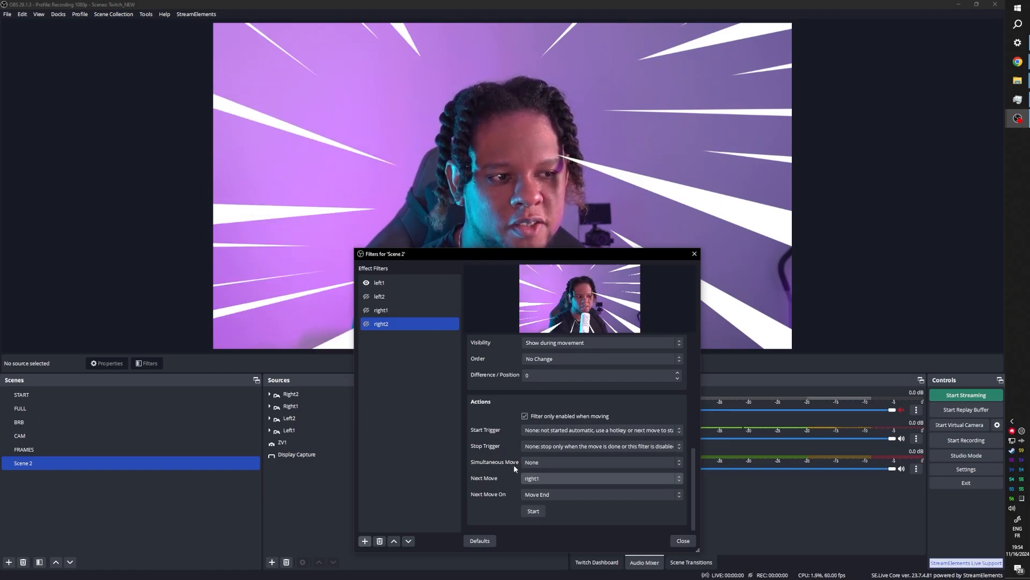
Set the left1 filter's simultaneous move to right1 and reposition the filter window to check the preview
left_click(391, 283)
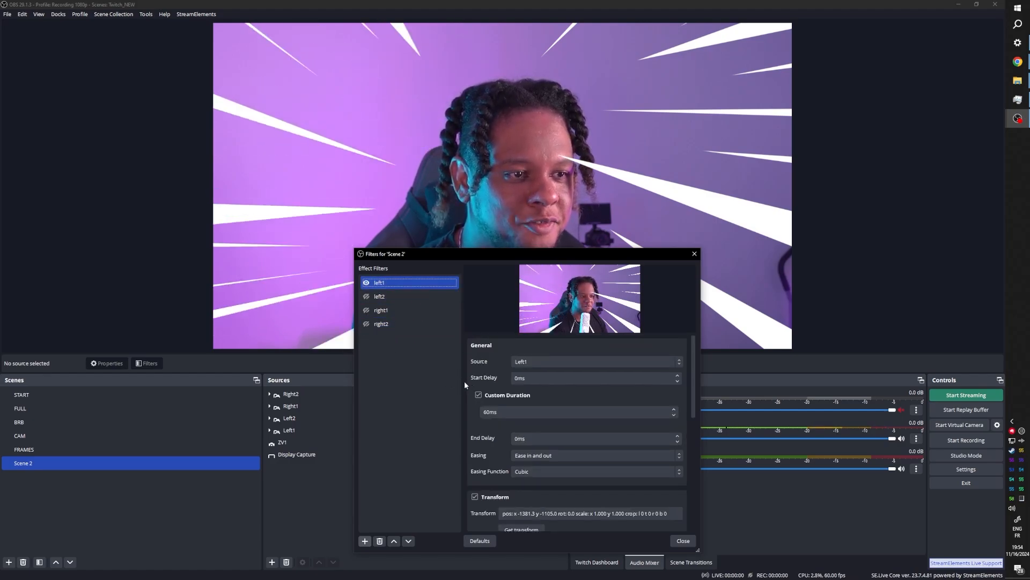
scroll(464, 382, "down", 5)
left_click(553, 461)
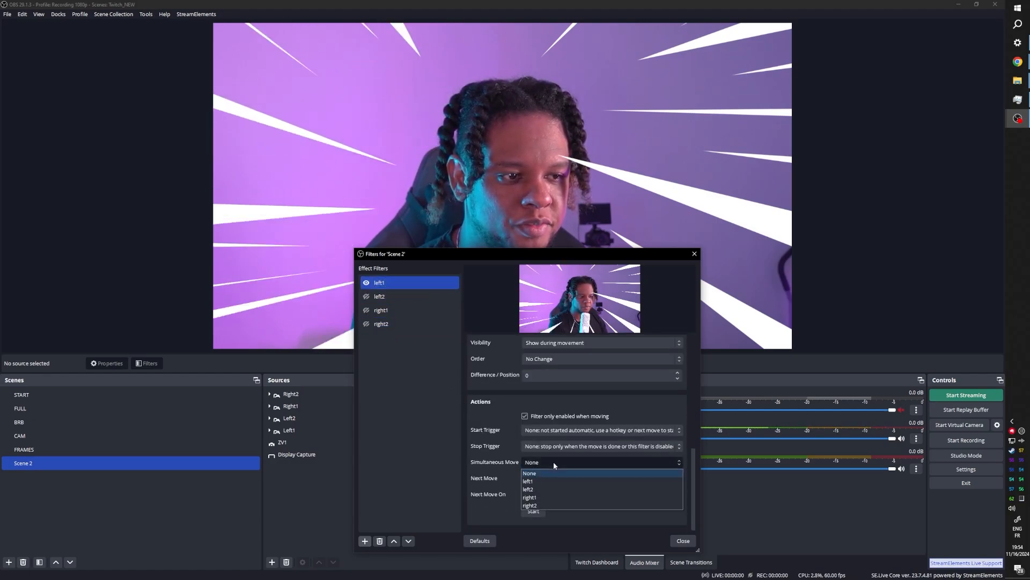
left_click(551, 494)
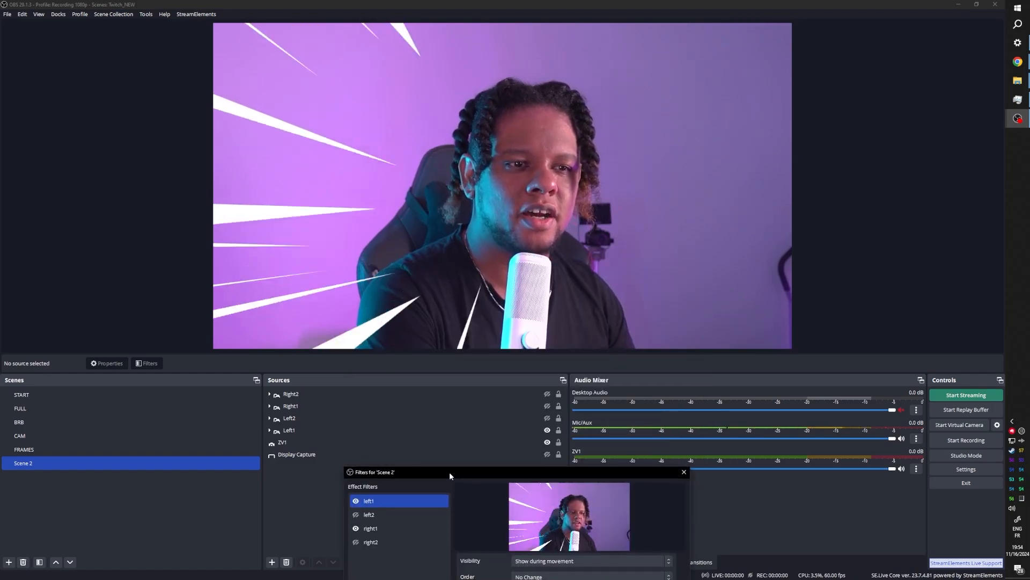
left_click_drag(449, 472, 452, 362)
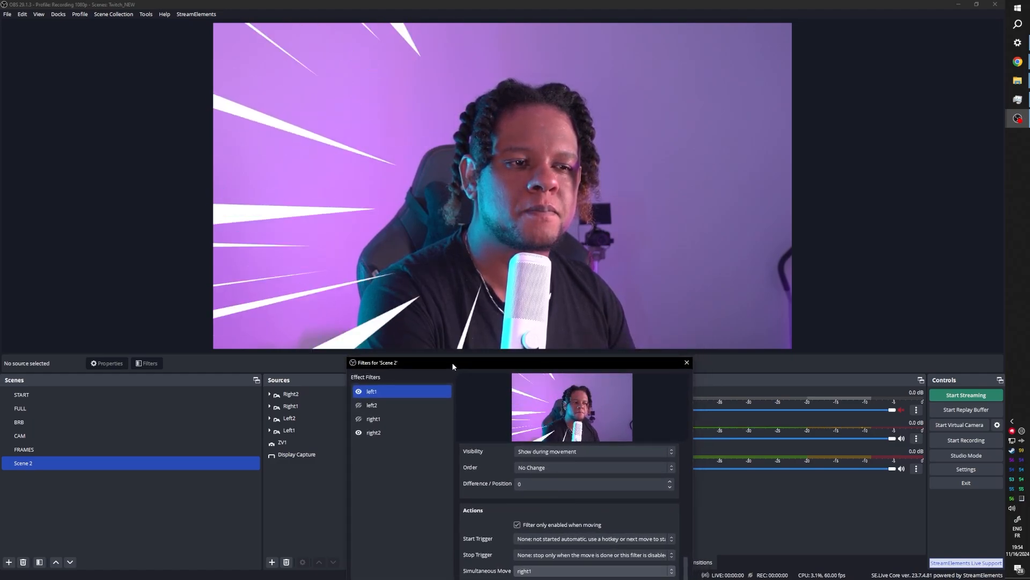
left_click_drag(451, 362, 447, 262)
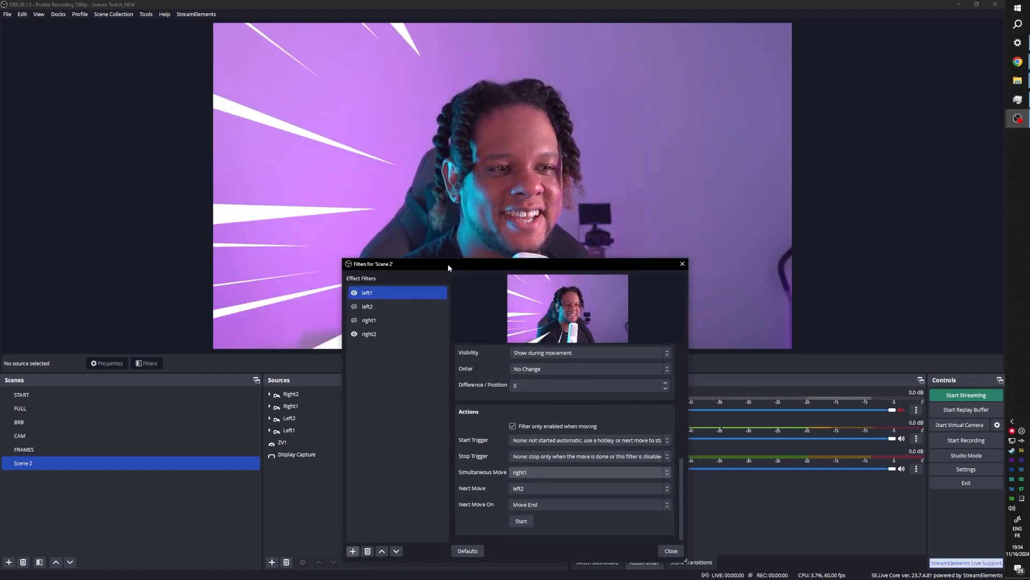
Set the next move of both the right1 and right2 filters to None
left_click(375, 320)
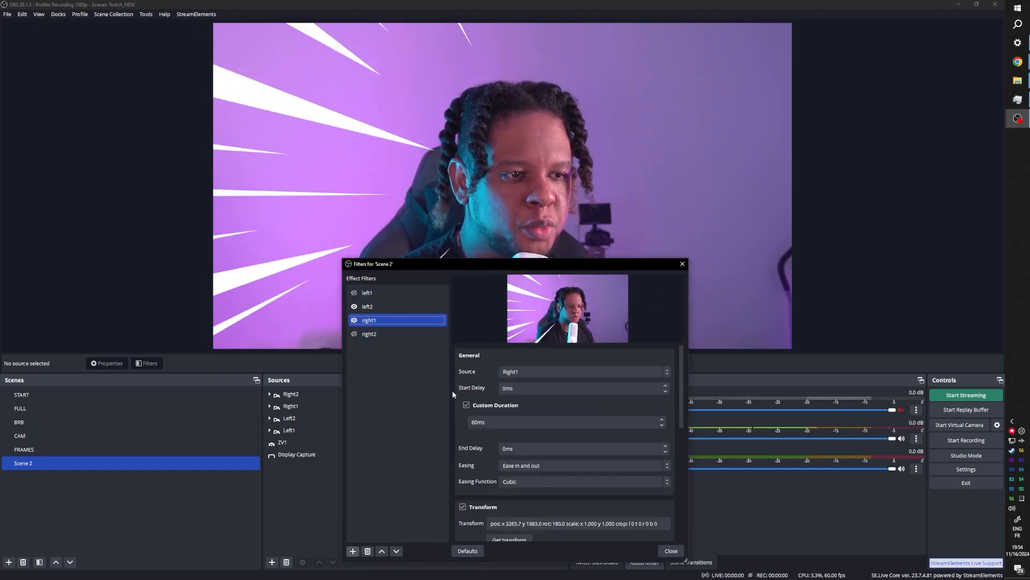
scroll(454, 397, "down", 6)
scroll(456, 400, "down", 3)
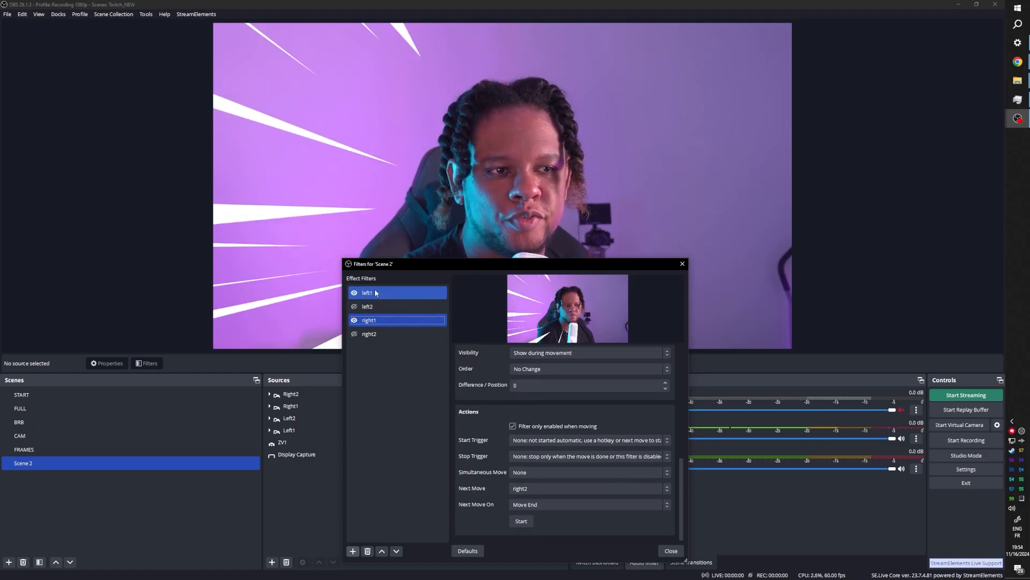
left_click(539, 489)
left_click(539, 501)
left_click(382, 335)
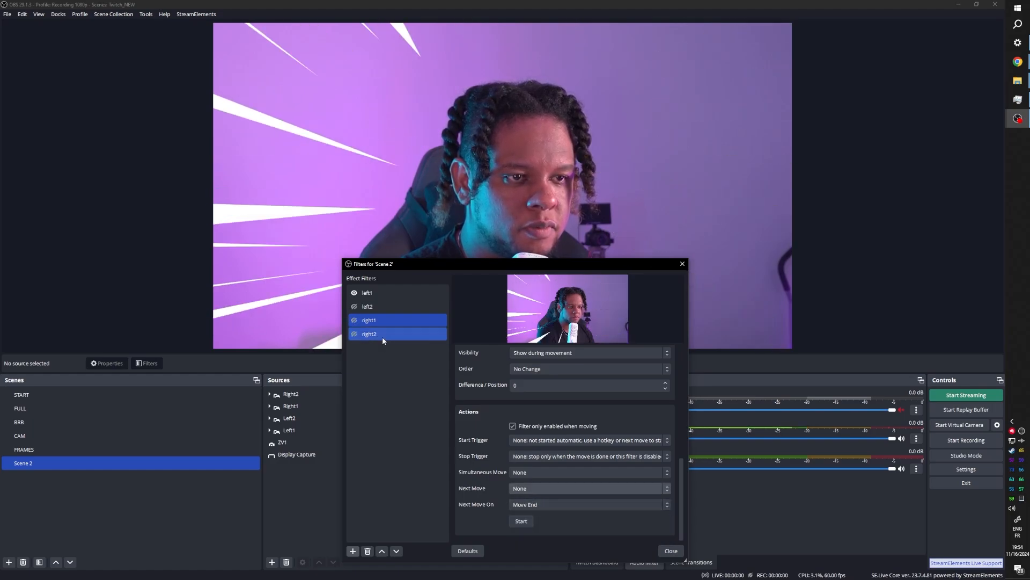
scroll(457, 441, "down", 10)
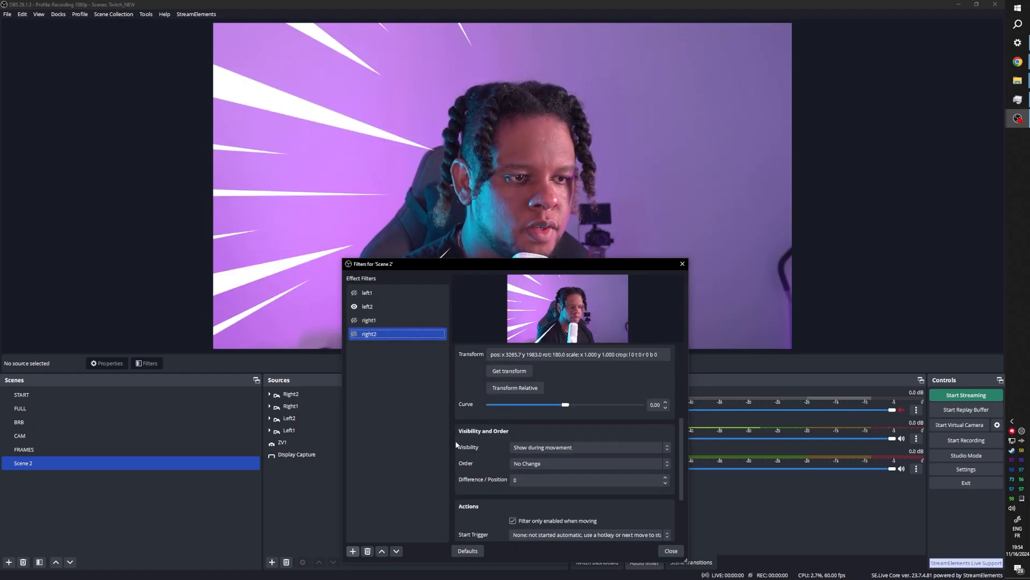
left_click(532, 489)
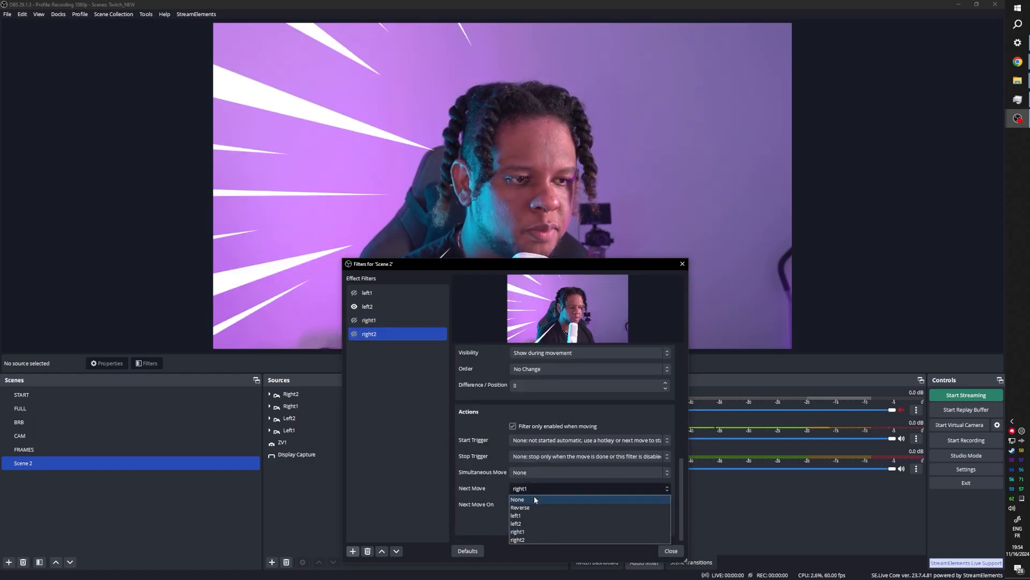
left_click(534, 499)
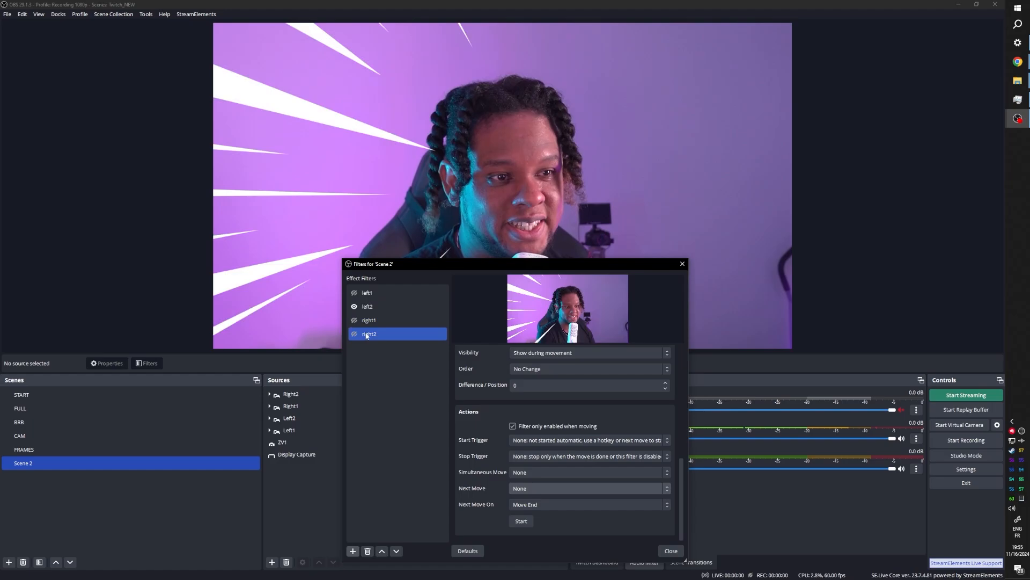
Set the left2 filter's simultaneous move to right2
left_click(376, 311)
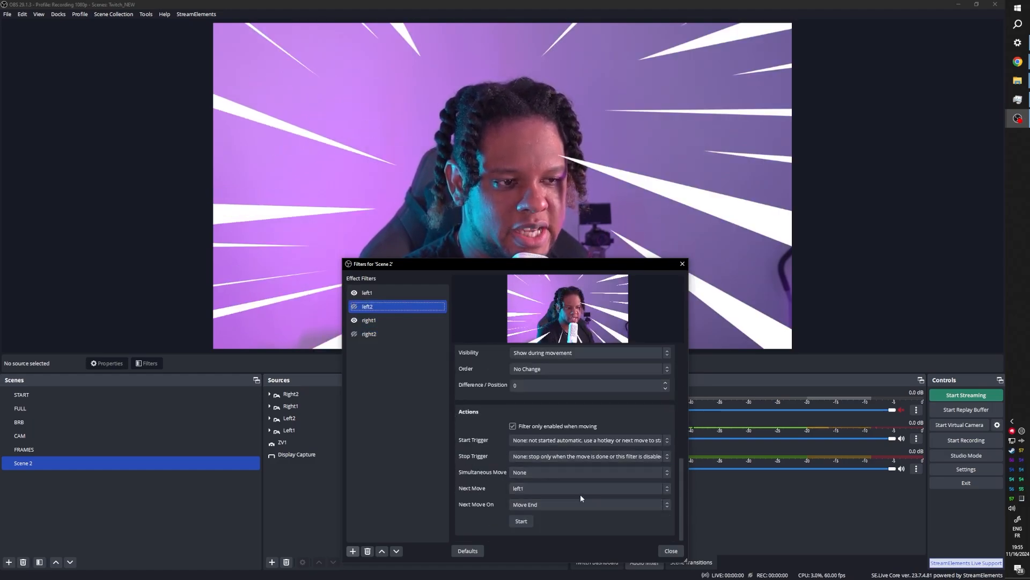
left_click(586, 488)
left_click(562, 472)
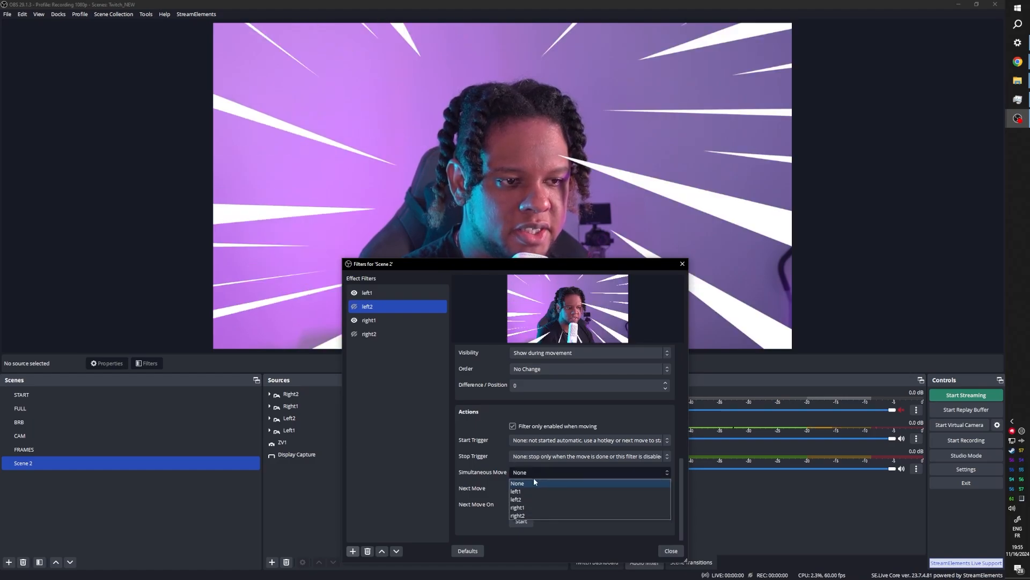
left_click(551, 517)
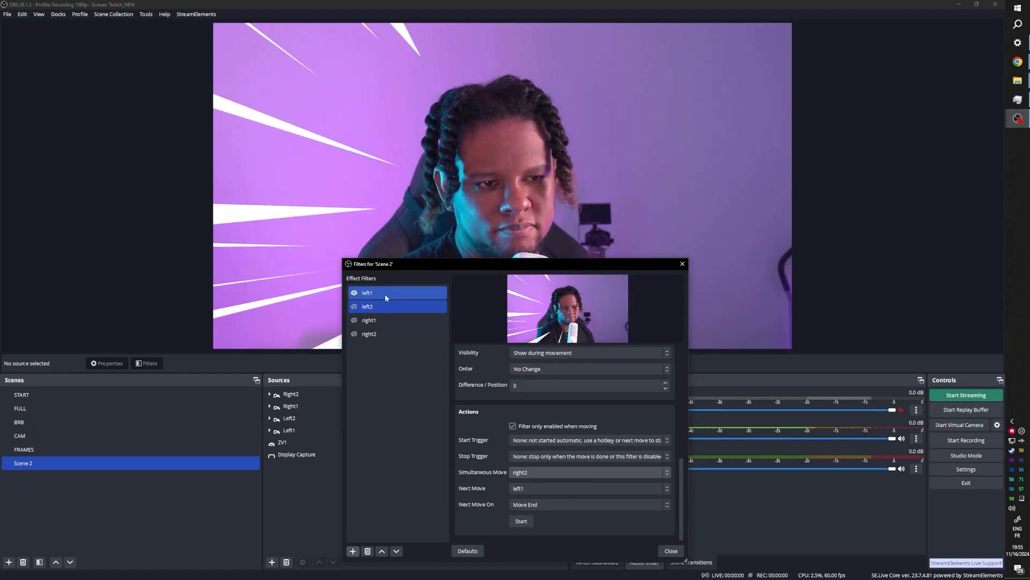
Show the Right2 group, set the right2 filter's source to Right2, and move the filter window clear of the preview
left_click_drag(426, 267, 697, 243)
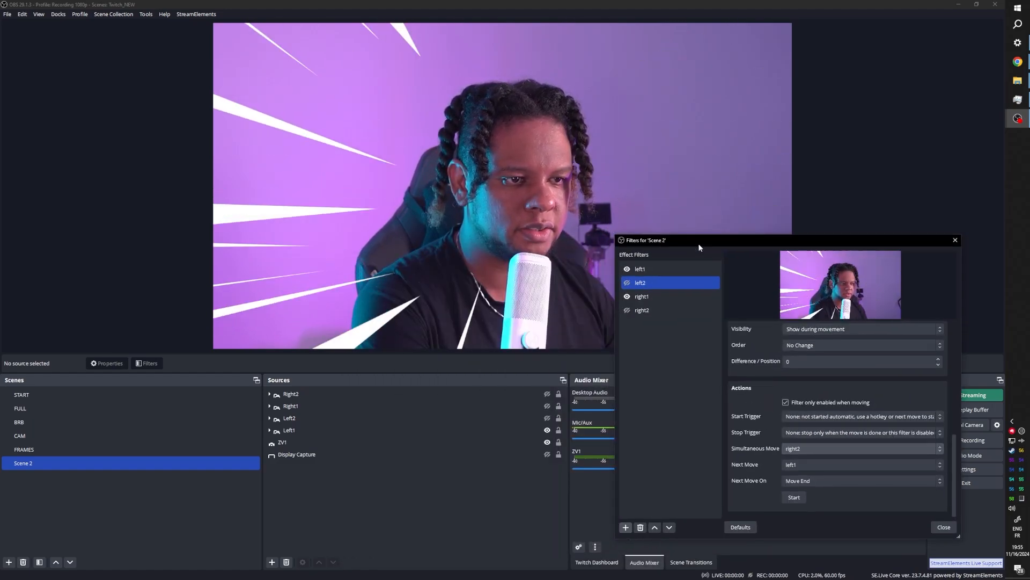
left_click(548, 395)
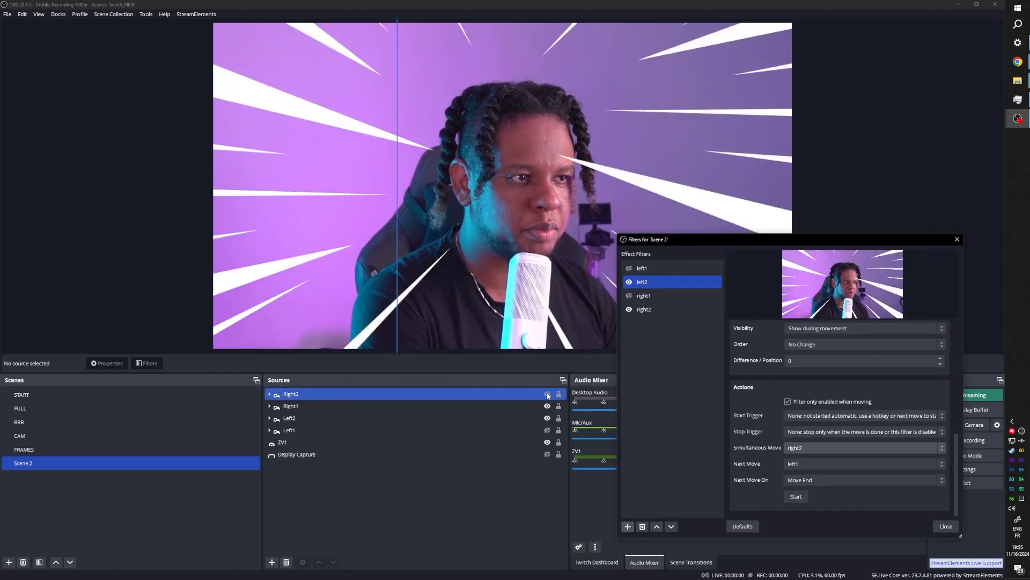
left_click_drag(757, 239, 613, 211)
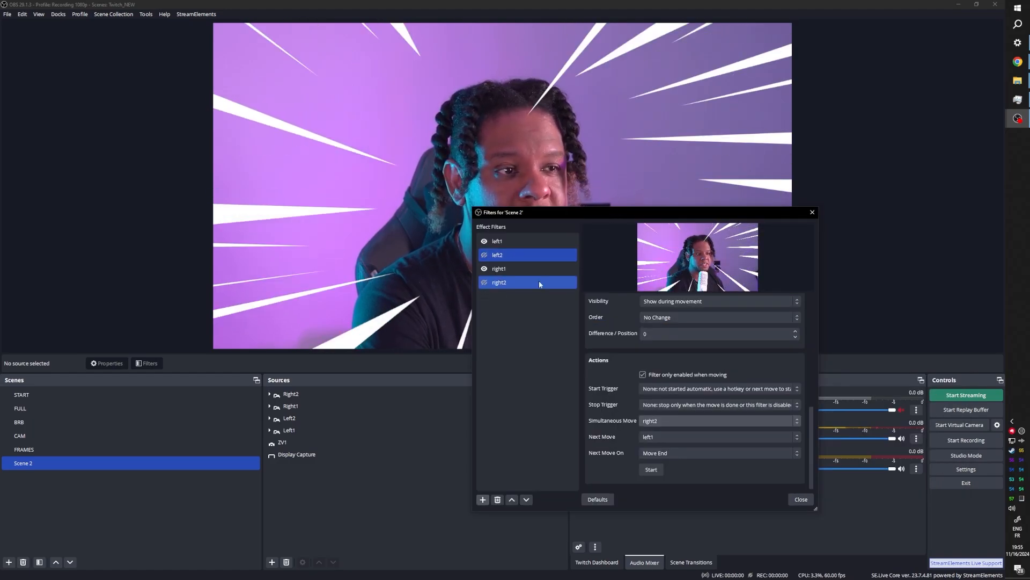
left_click(509, 282)
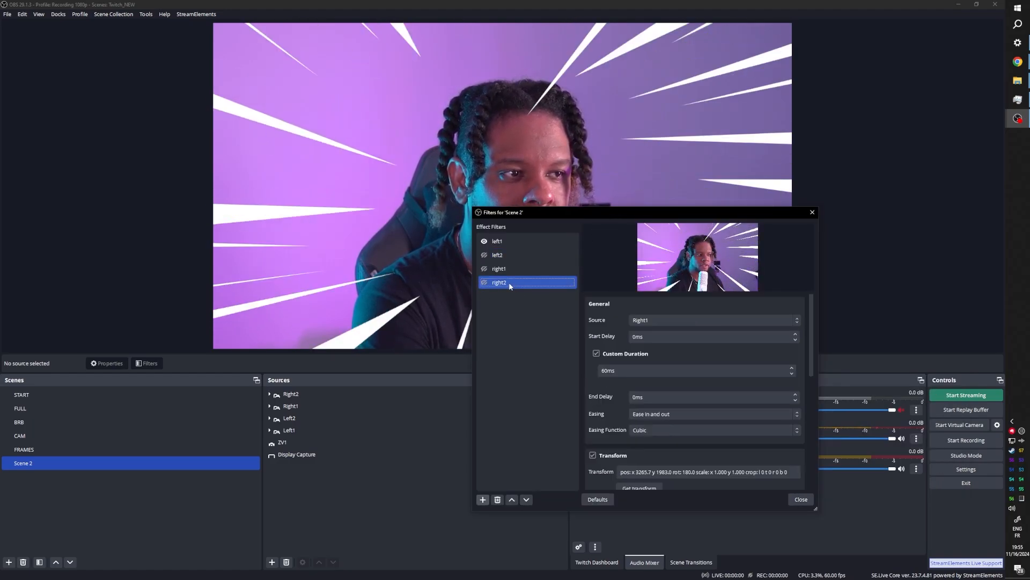
left_click(668, 321)
left_click(641, 370)
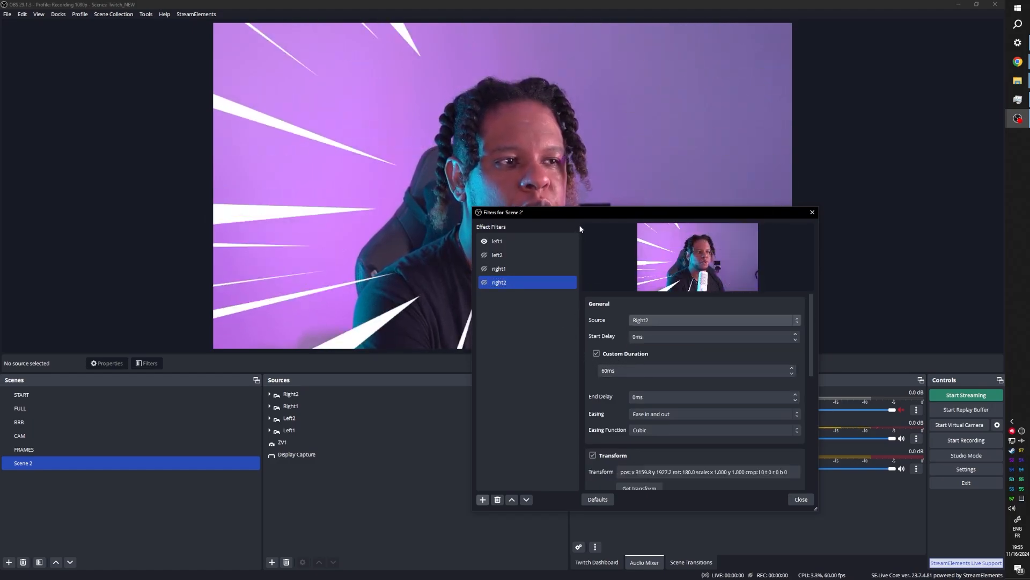
left_click_drag(593, 212, 344, 434)
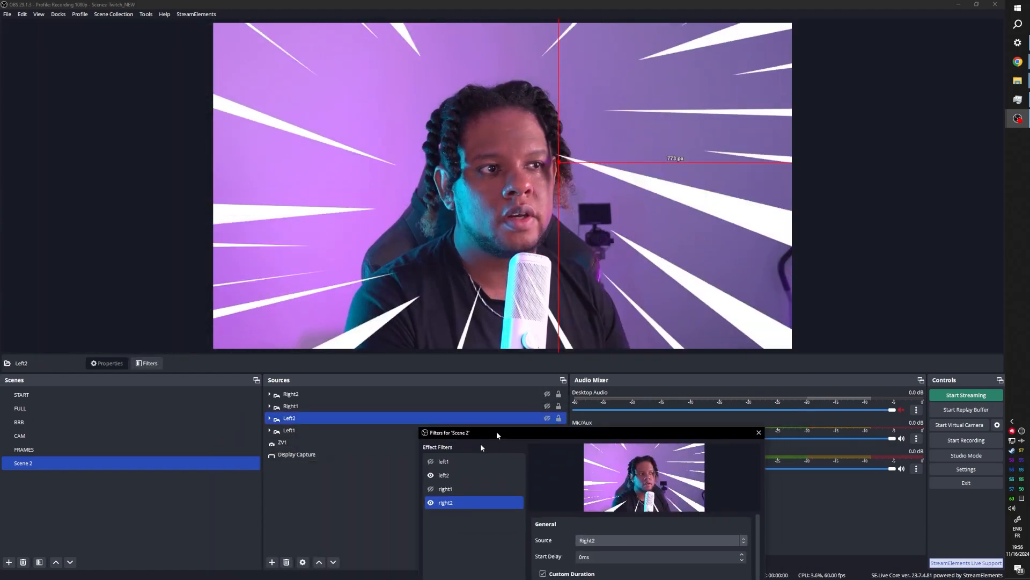
left_click_drag(496, 435, 423, 501)
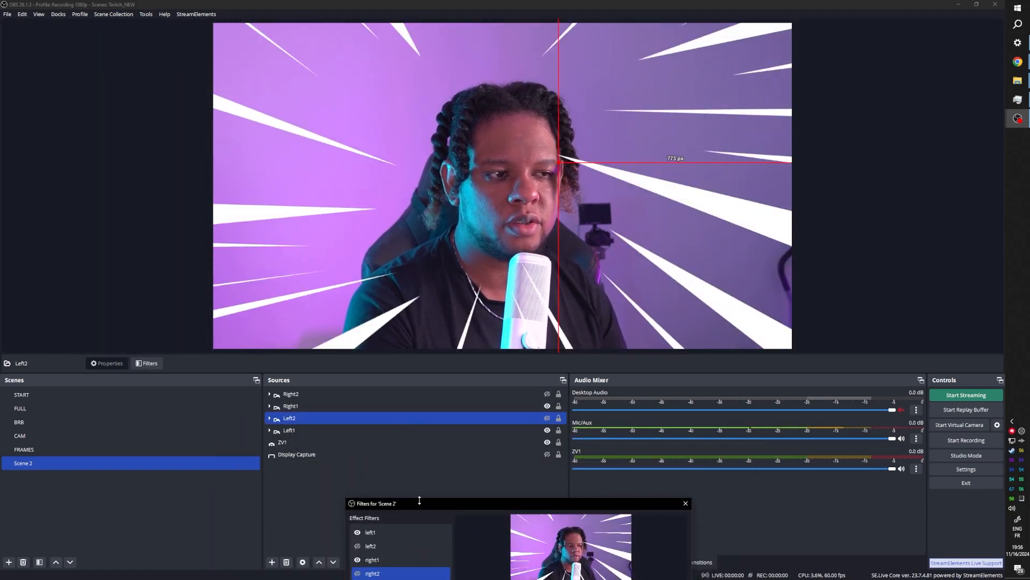
Give the Left1 group a Fade show transition with a duration of 30 ms
left_click(368, 440, "ctrl")
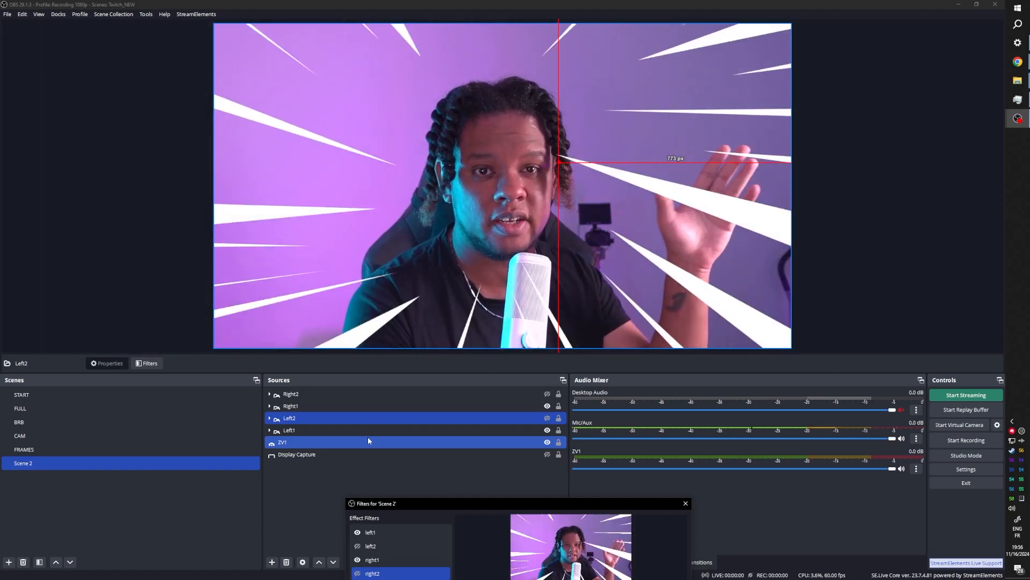
left_click(368, 440, "ctrl")
left_click(323, 428, "ctrl")
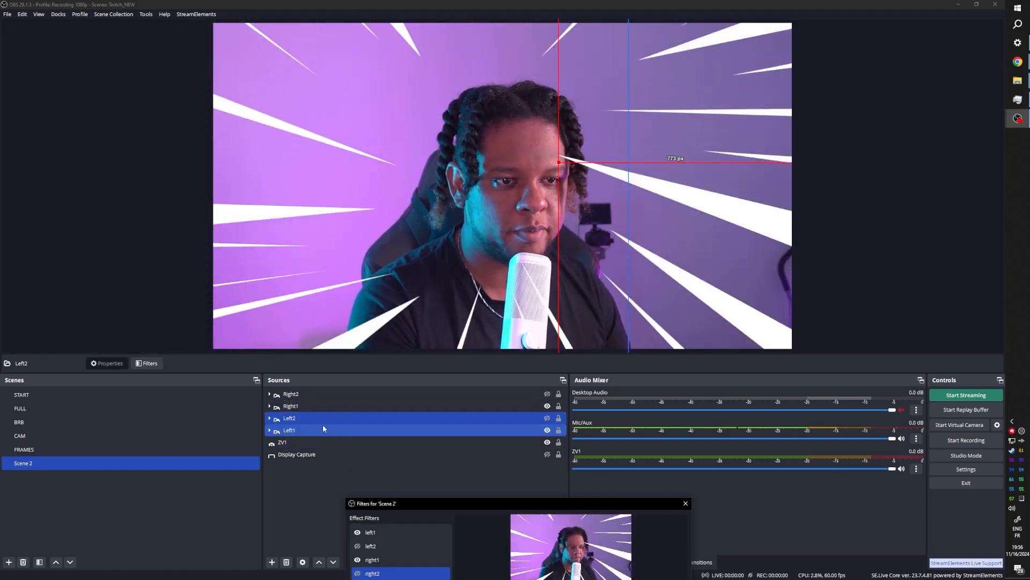
right_click(294, 431)
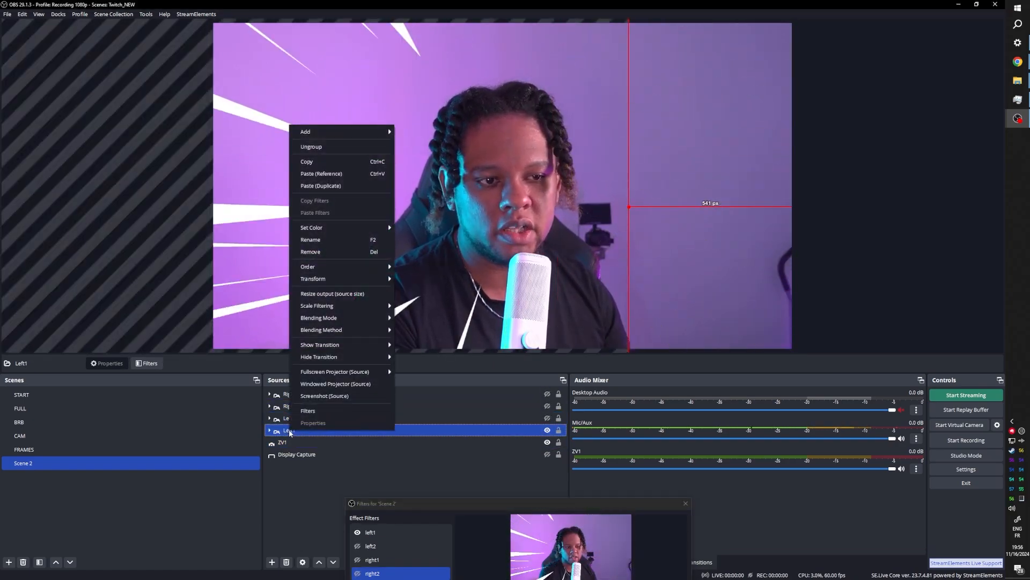
mouse_move(376, 345)
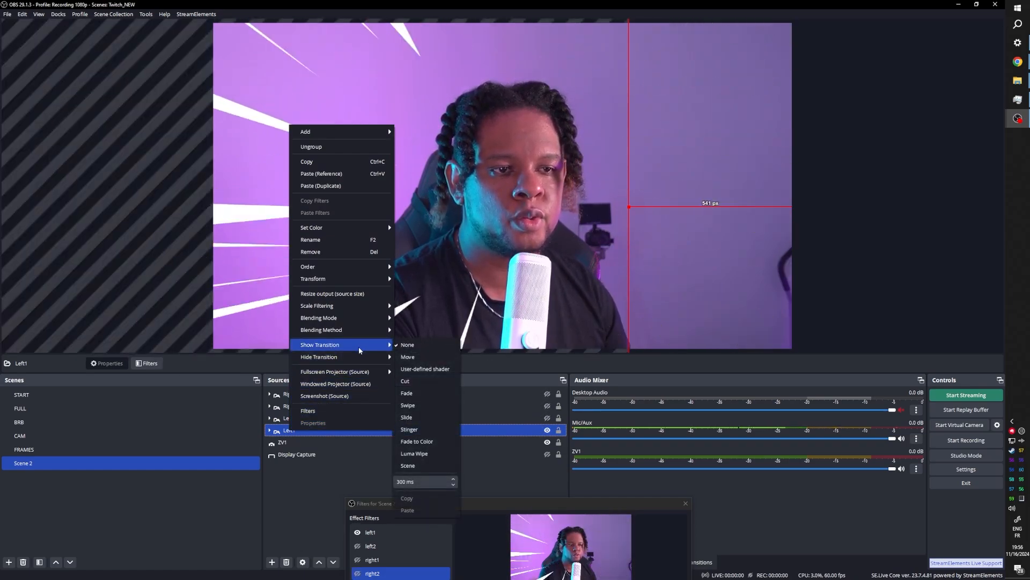
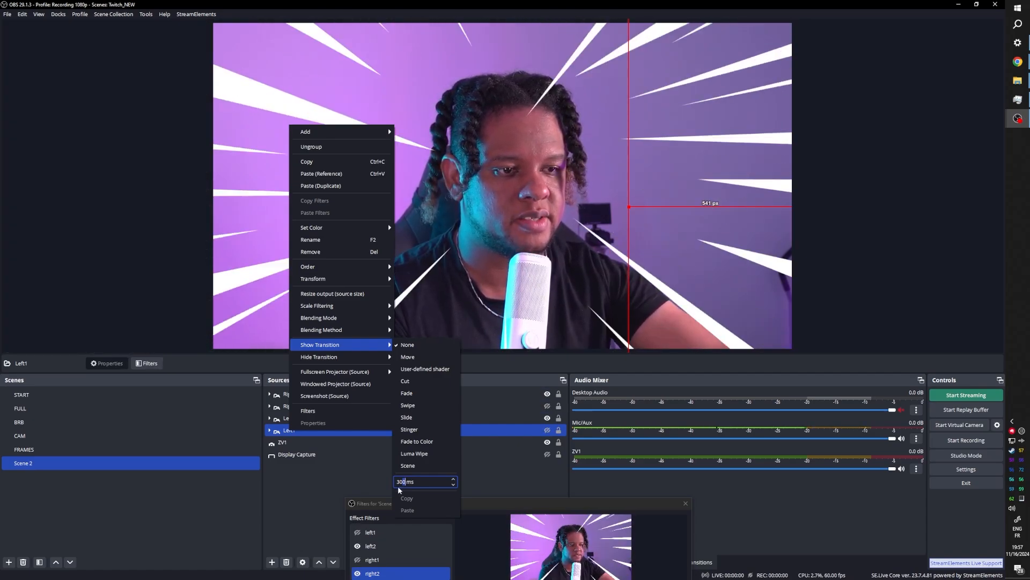
key("BackSpace")
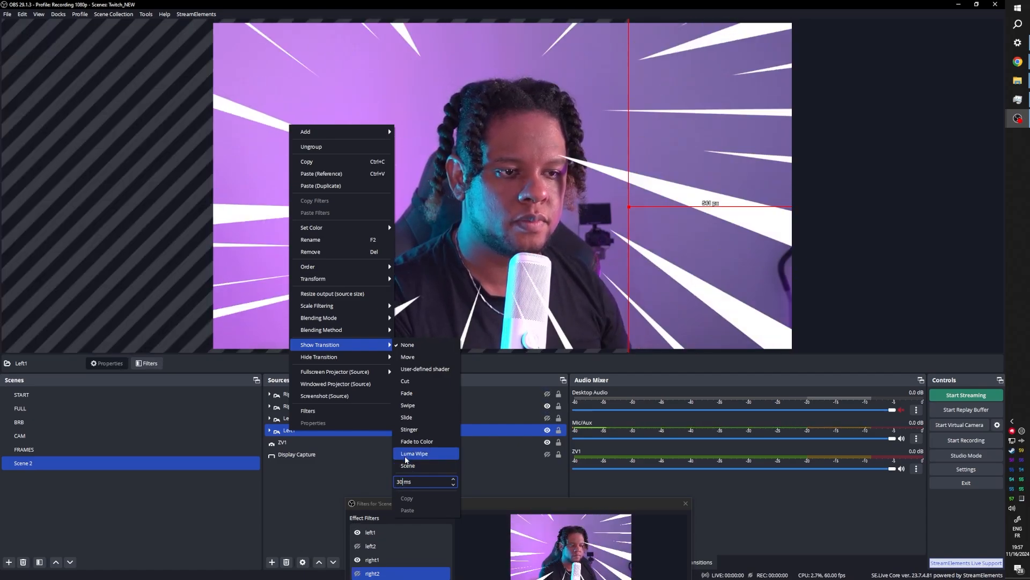
left_click(414, 395)
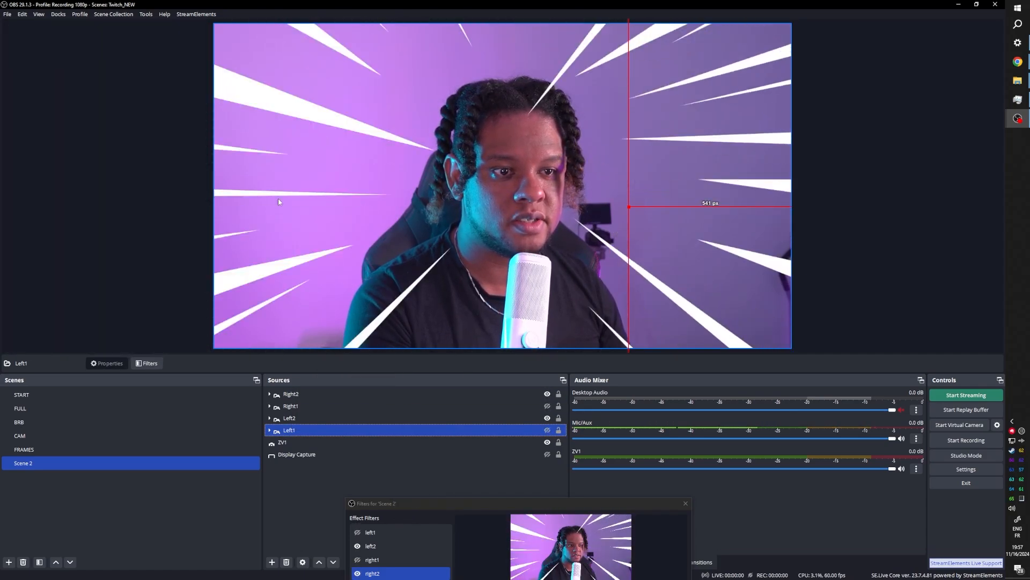
Give the Left2 group a Fade show transition and check its transition settings
right_click(296, 417)
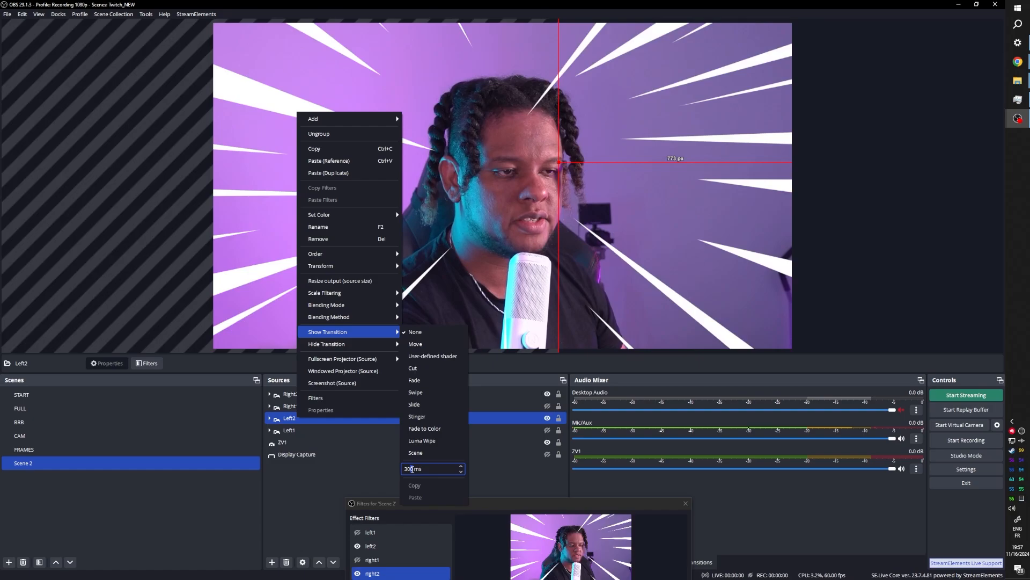
left_click(426, 381)
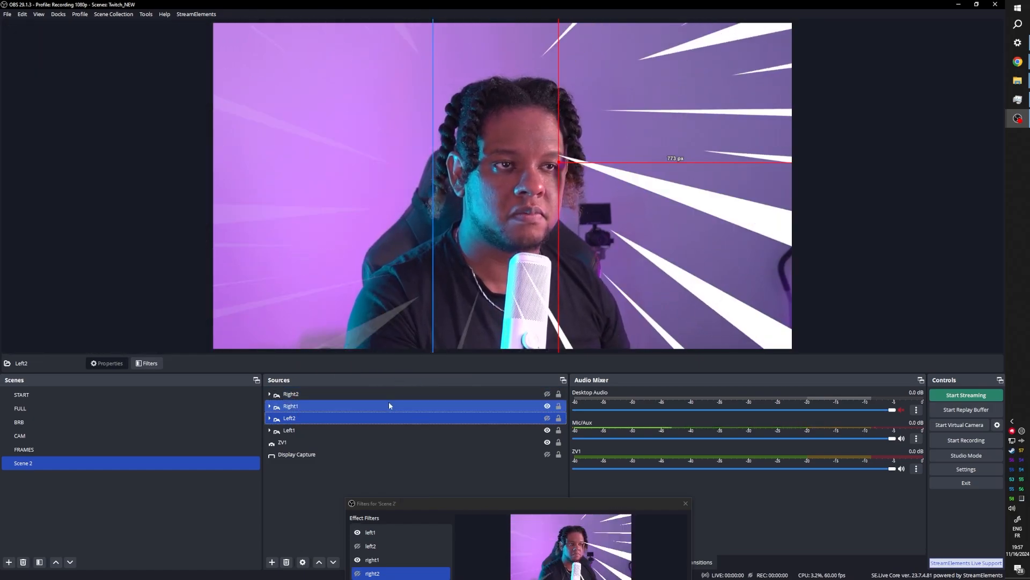
left_click(370, 418)
right_click(292, 418)
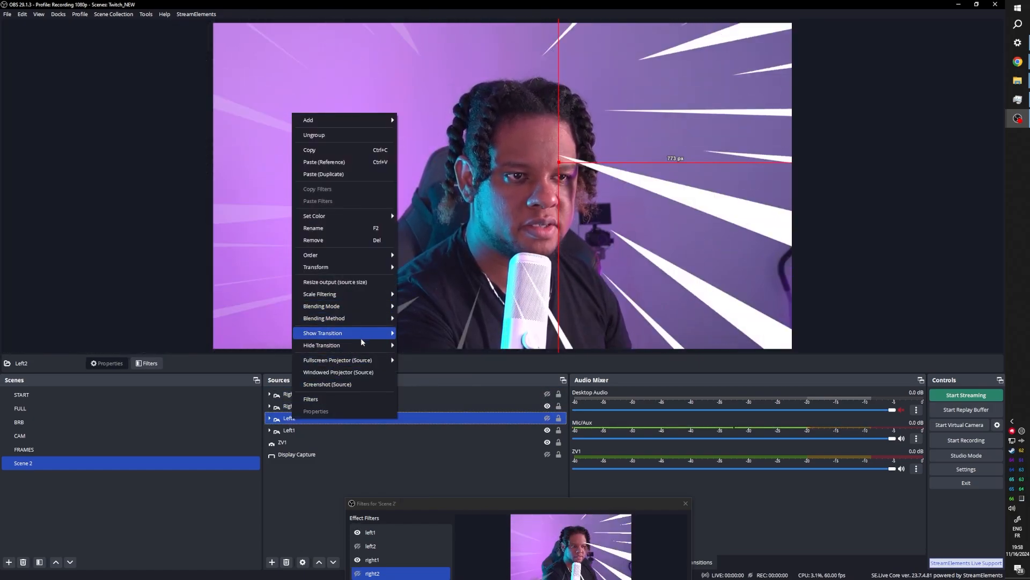
mouse_move(361, 338)
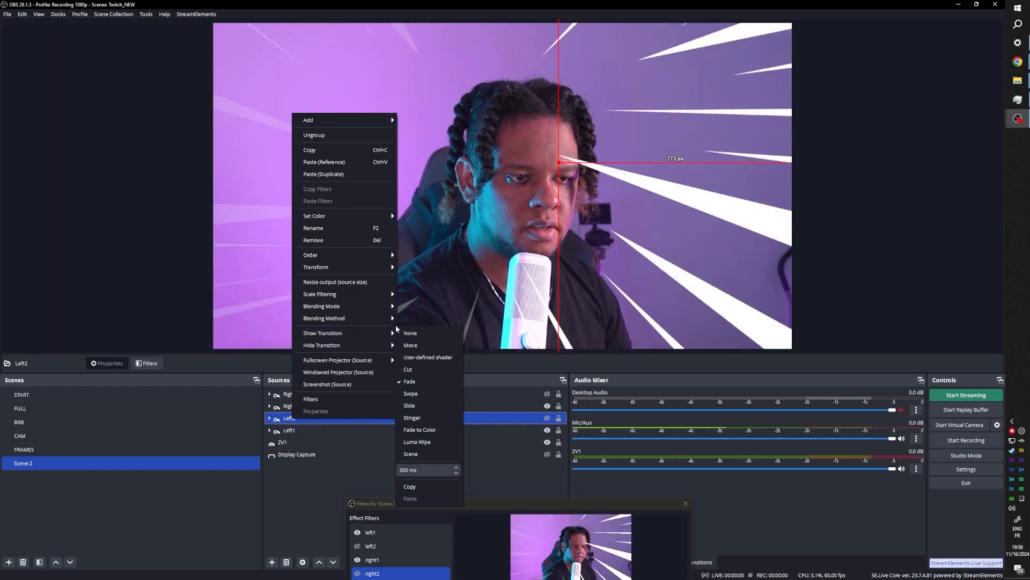
Set the duration of the Left1 group's Fade show transition to 50 ms
left_click(288, 430)
right_click(290, 428)
mouse_move(364, 346)
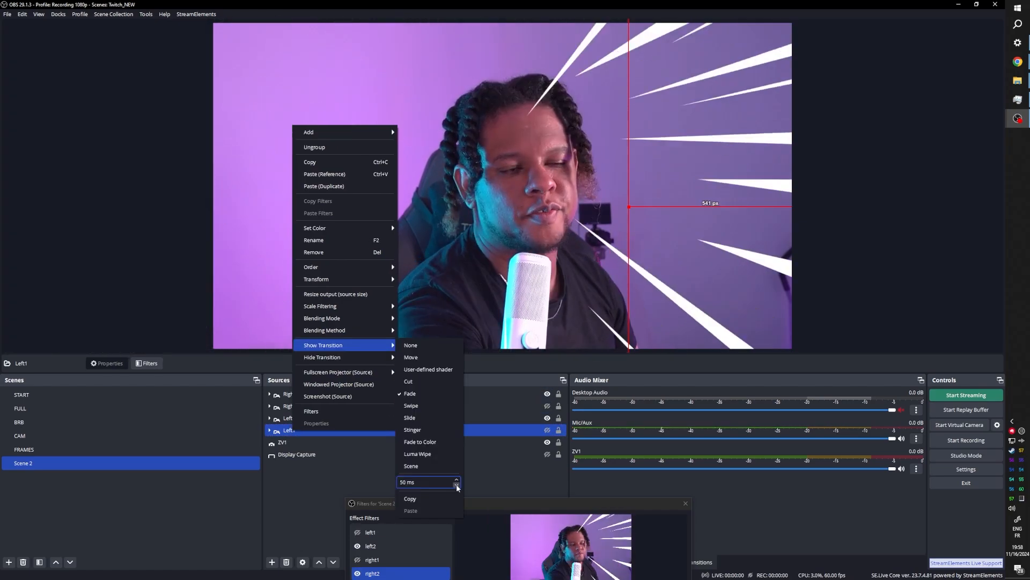
left_click(456, 485)
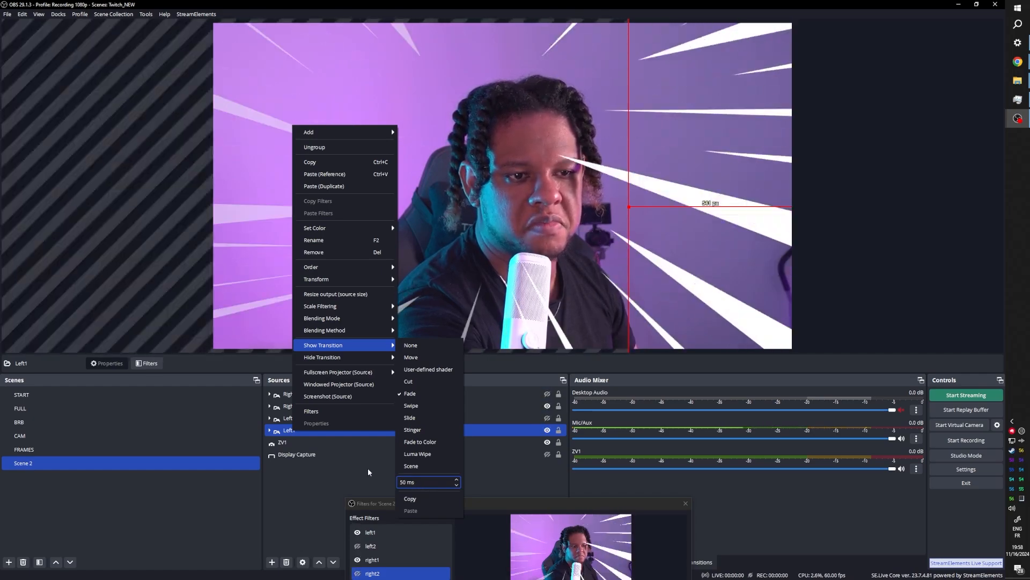
Match the Left2 group's show transition to Left1's short fade, and do the same for the Right1 group
right_click(283, 417)
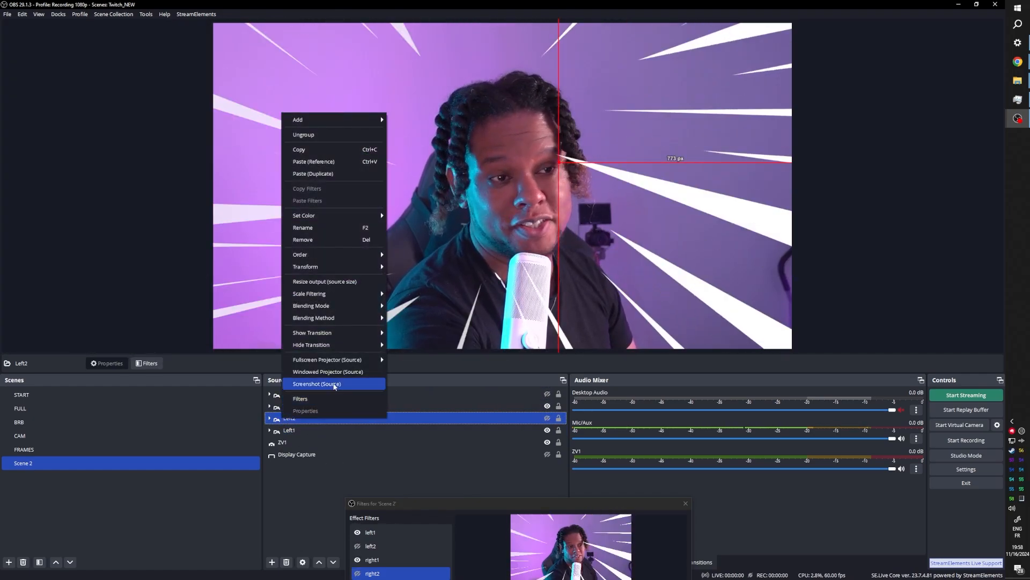
mouse_move(333, 332)
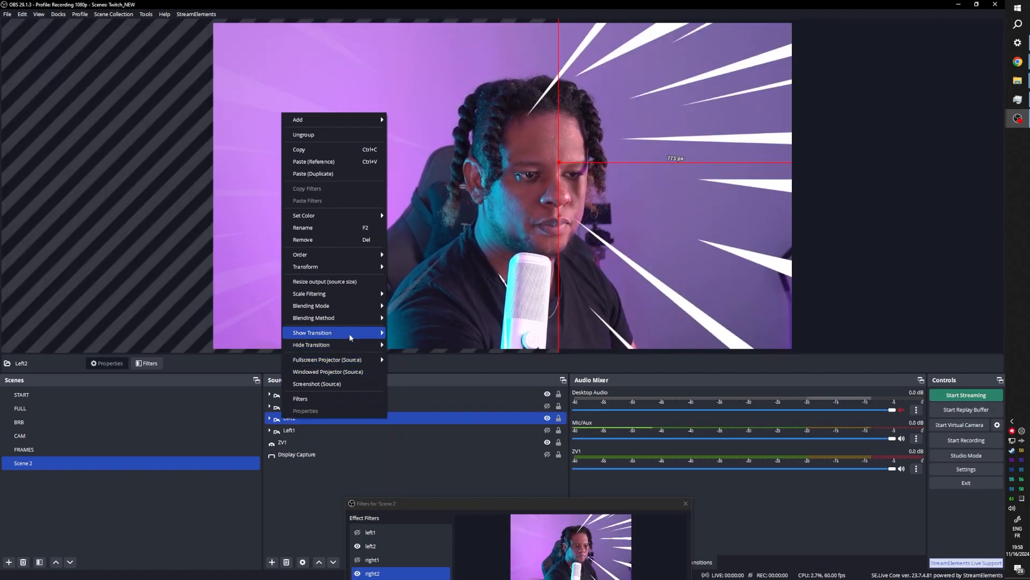
right_click(276, 408)
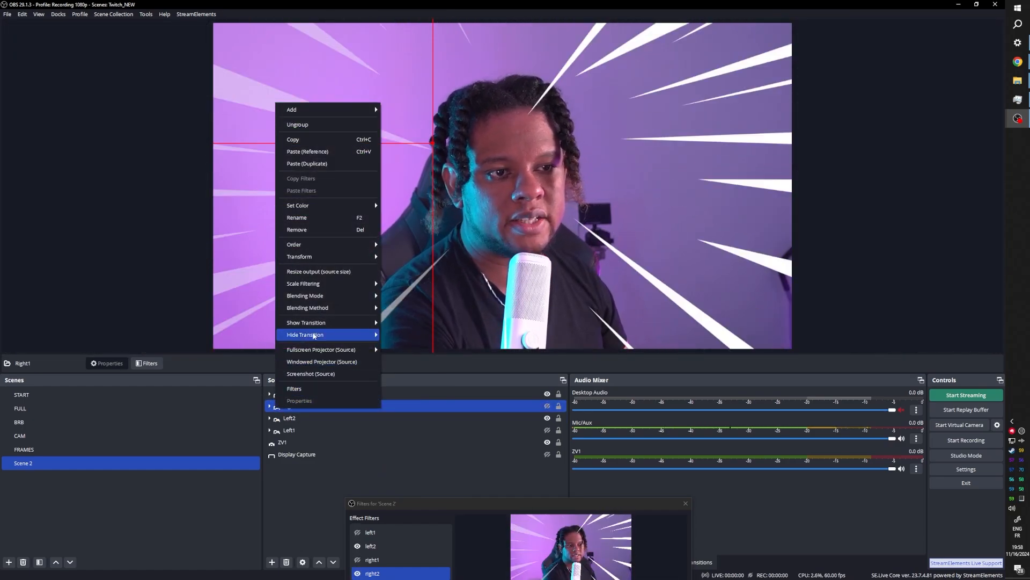
Give the Left1, Left2 and Right1 groups a short Fade as their hide transition
left_click(286, 430)
right_click(286, 430)
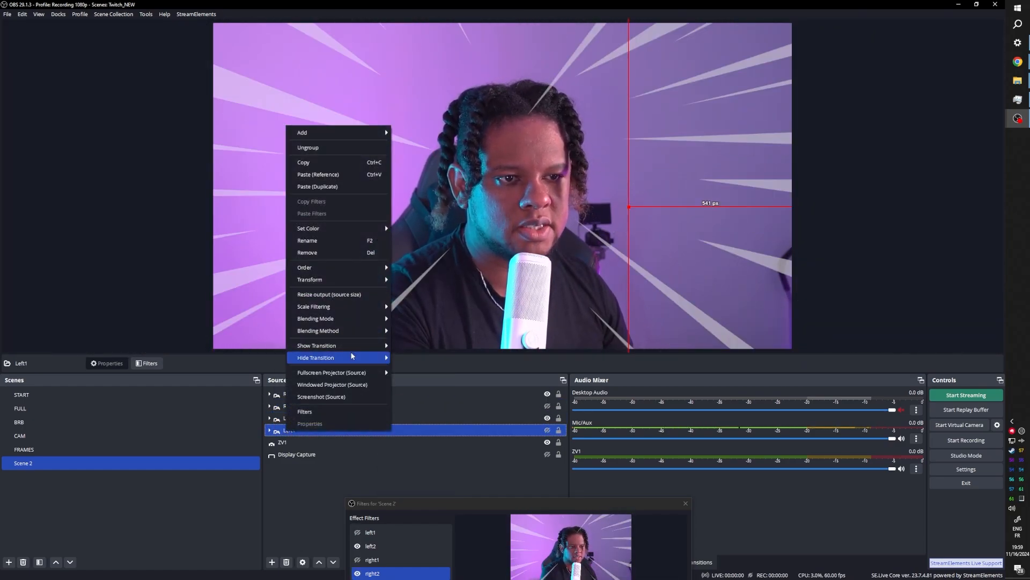
mouse_move(359, 354)
left_click(295, 417)
right_click(295, 417)
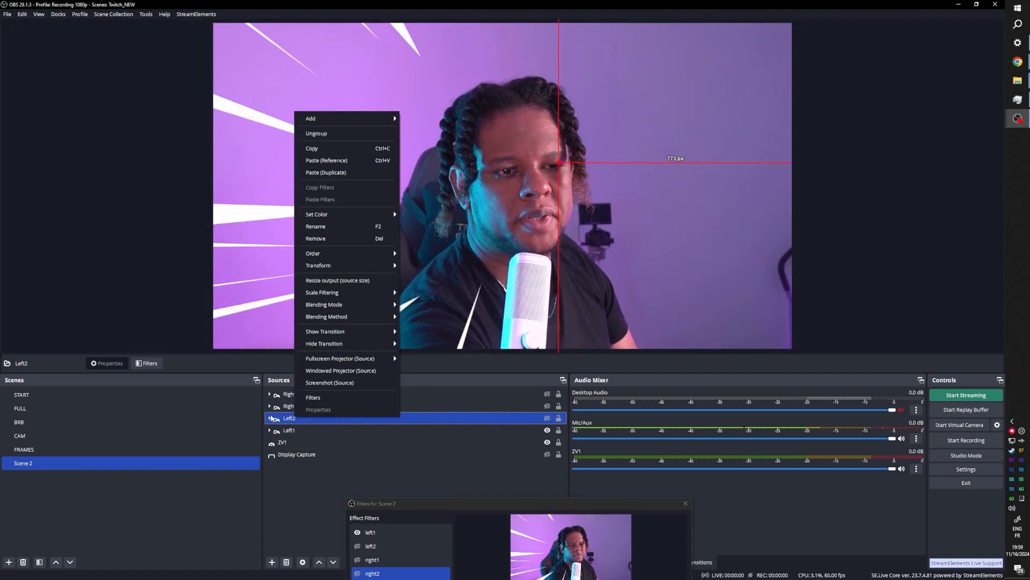
left_click(287, 406)
right_click(288, 406)
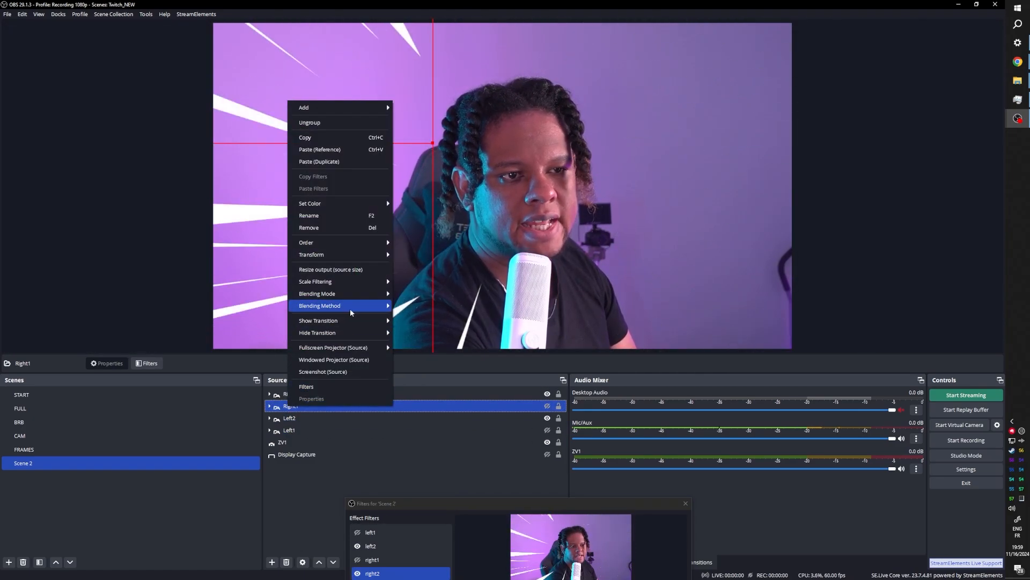
mouse_move(365, 332)
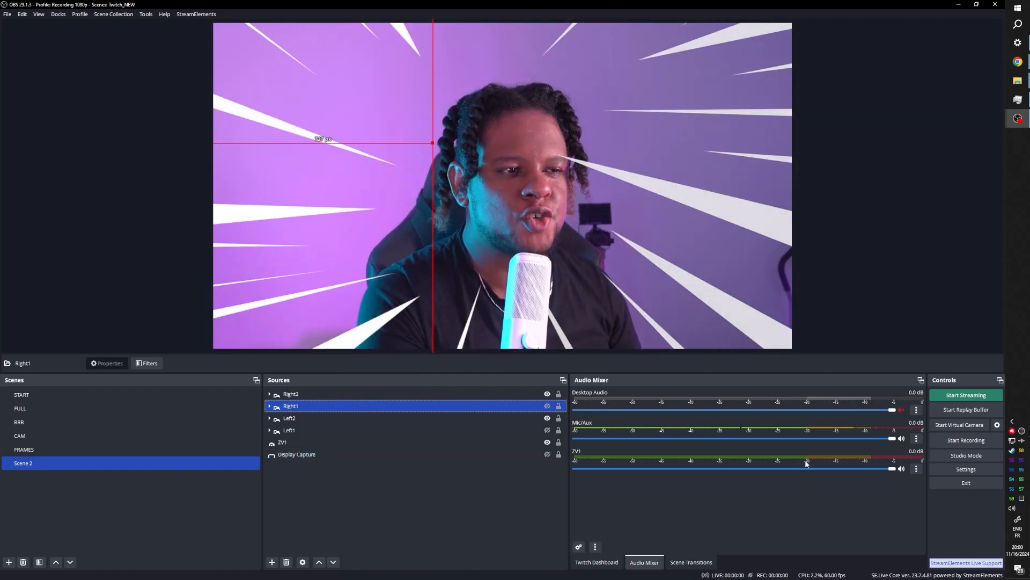
Hide the ZV1 camera source in Scene 2 and add a new scene named Scene 3
left_click(548, 442)
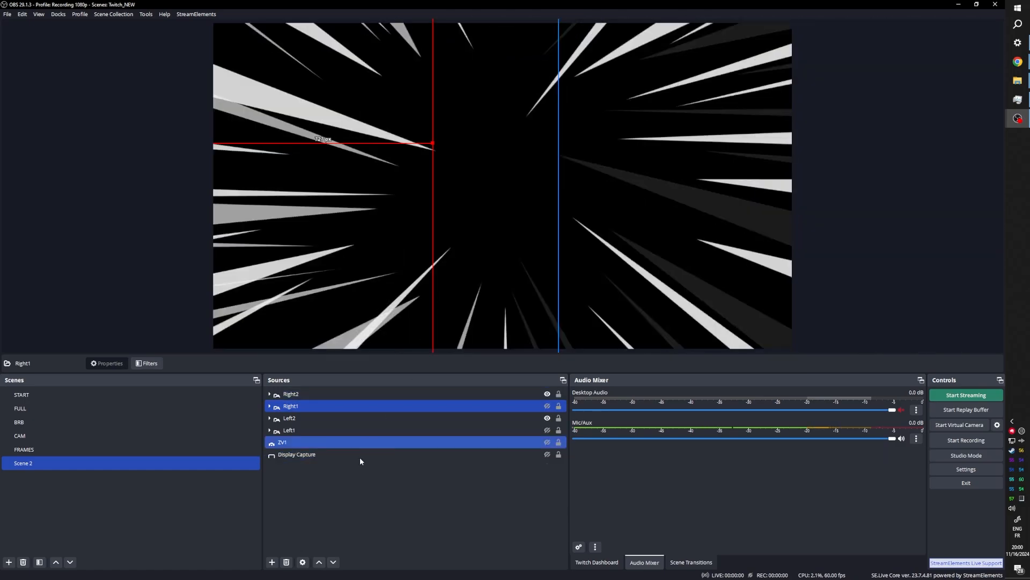
left_click(9, 561)
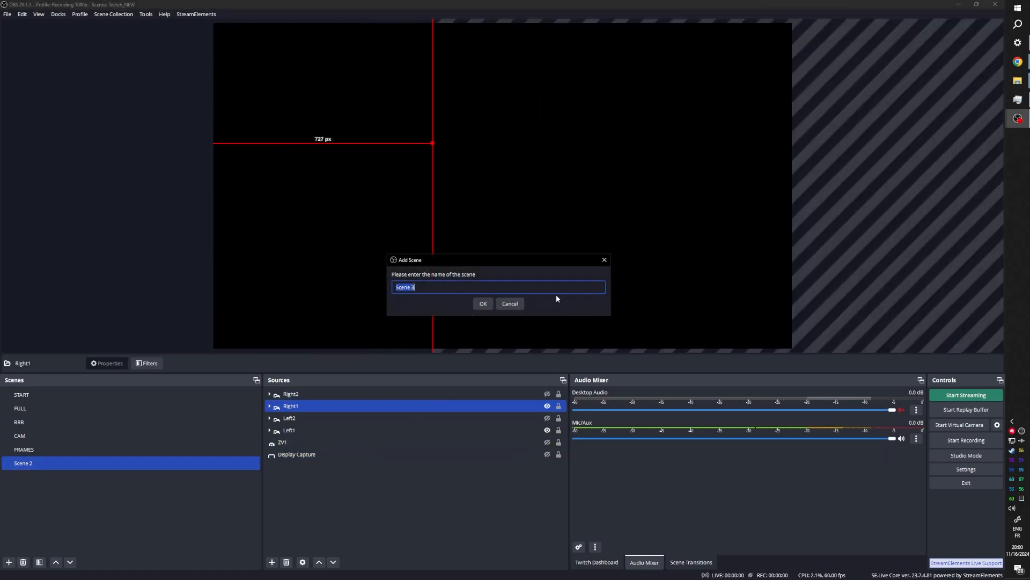
left_click(477, 307)
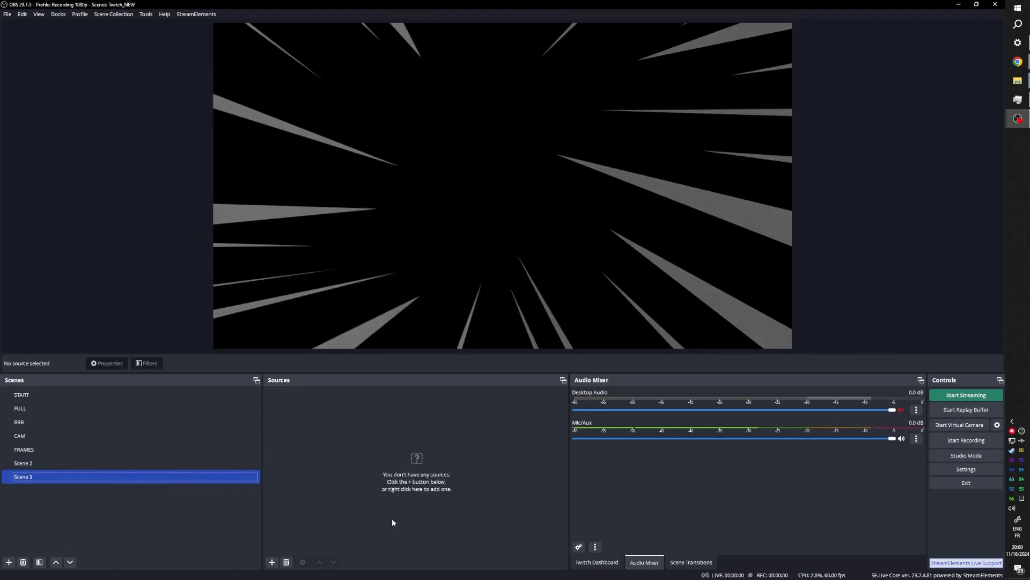
Add a white (#ffffff) Color Source of 1920 by 1080 to Scene 3
left_click(273, 561)
left_click(302, 318)
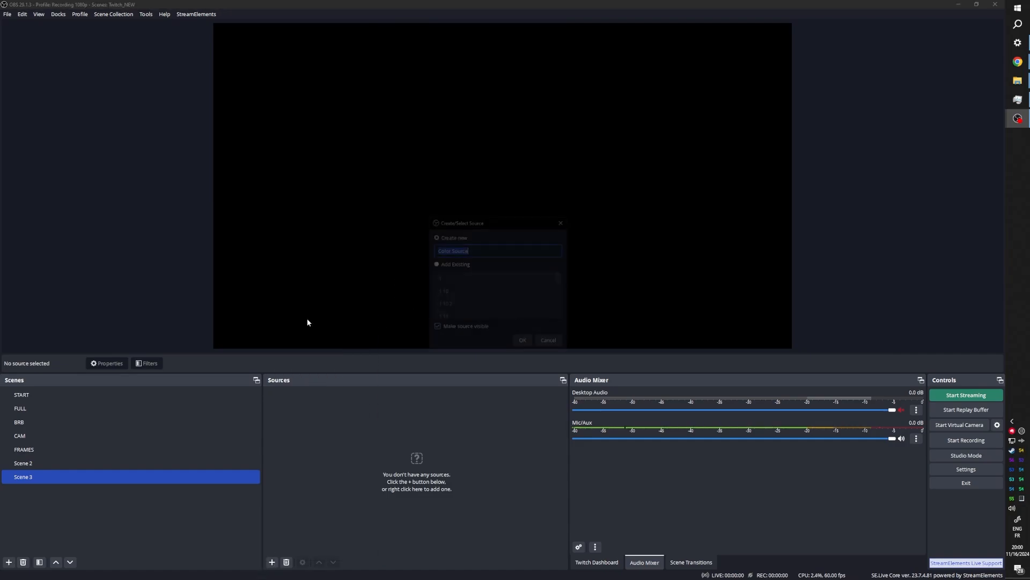
left_click(523, 343)
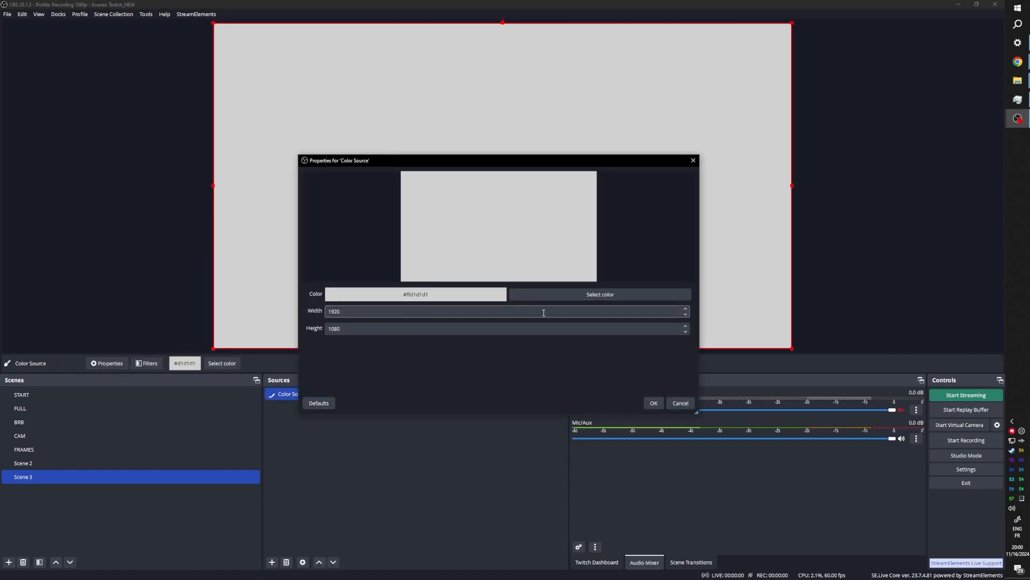
left_click(584, 298)
left_click(556, 379)
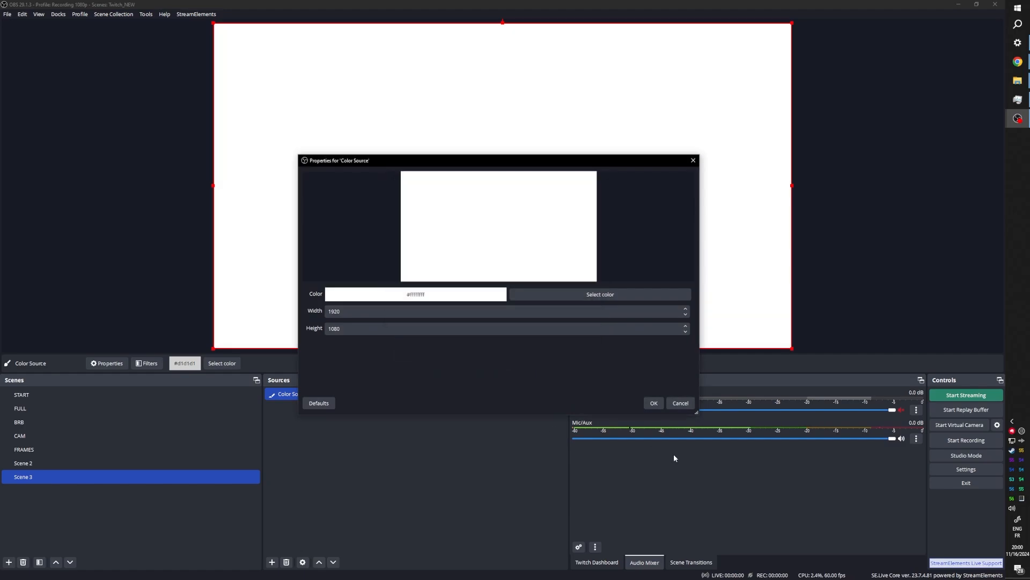
left_click(654, 403)
Tilt the color source about 9.4° counterclockwise, enlarge it to about 1.13 scale, and move it up so only a white wedge covers the canvas's upper-left corner
left_click_drag(503, 23, 456, 99)
left_click_drag(450, 232, 408, 212)
left_click_drag(748, 344, 822, 326)
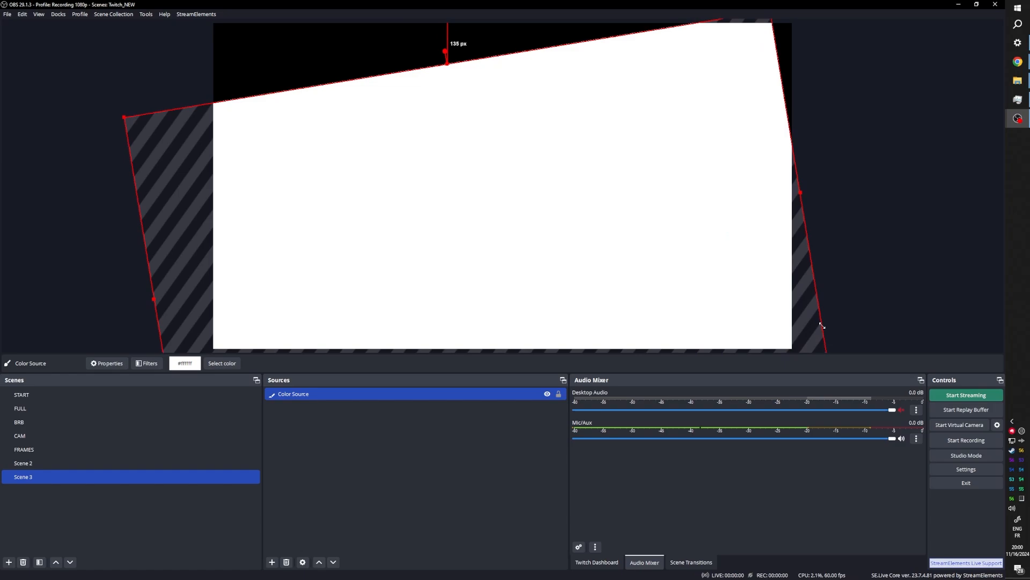
left_click_drag(498, 250, 484, 245)
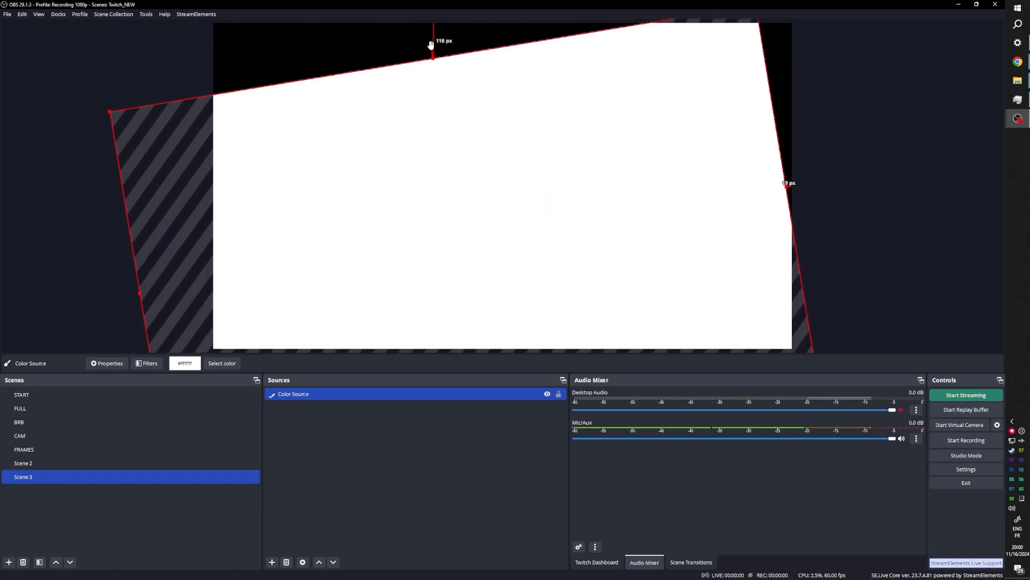
left_click_drag(447, 40, 444, 43)
left_click_drag(412, 231, 397, 3)
Copy the tilted color source and paste it into Scene 3 as an independent duplicate
left_click(317, 424)
left_click(313, 395)
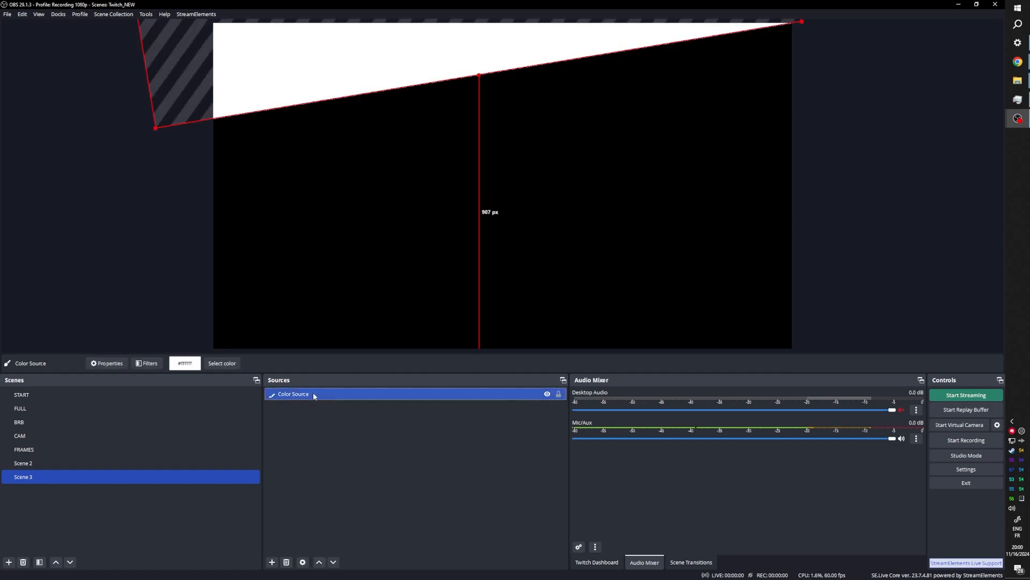
right_click(314, 395)
left_click(351, 125)
right_click(331, 470)
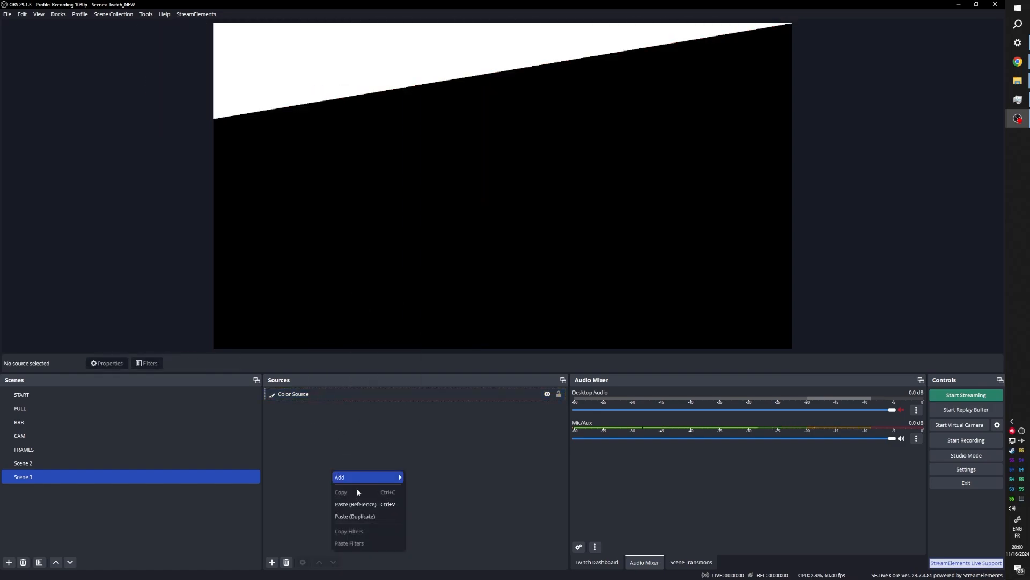
left_click(368, 516)
Move the duplicated color source down so its sloping edge forms a matching white wedge in the canvas's lower-right corner
left_click_drag(299, 58, 374, 315)
left_click_drag(341, 90, 420, 346)
left_click_drag(546, 240, 517, 312)
left_click(440, 468)
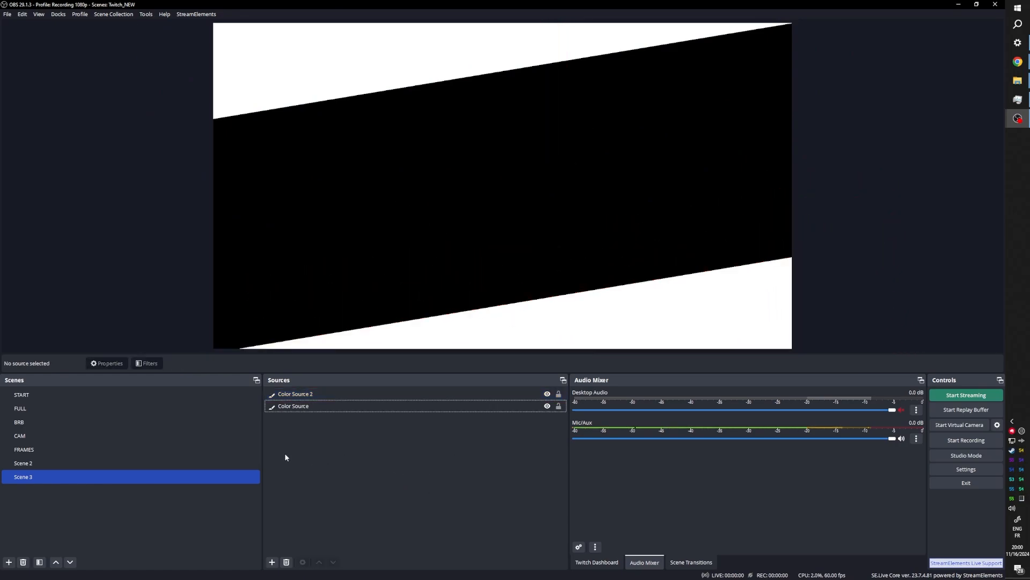
Add a Move Source filter with the default name to Scene 3
right_click(50, 486)
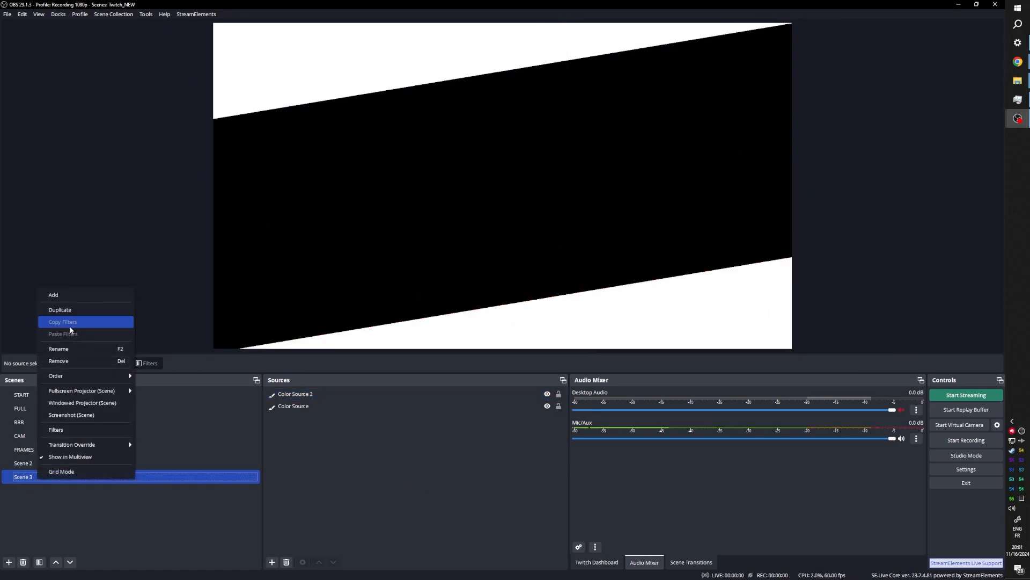
left_click(67, 429)
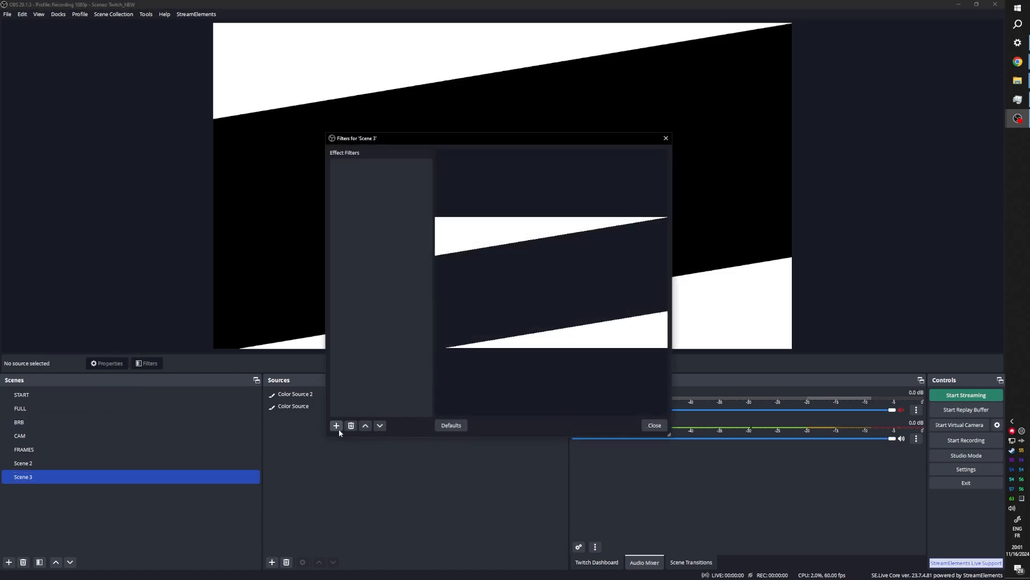
left_click(336, 426)
left_click(367, 315)
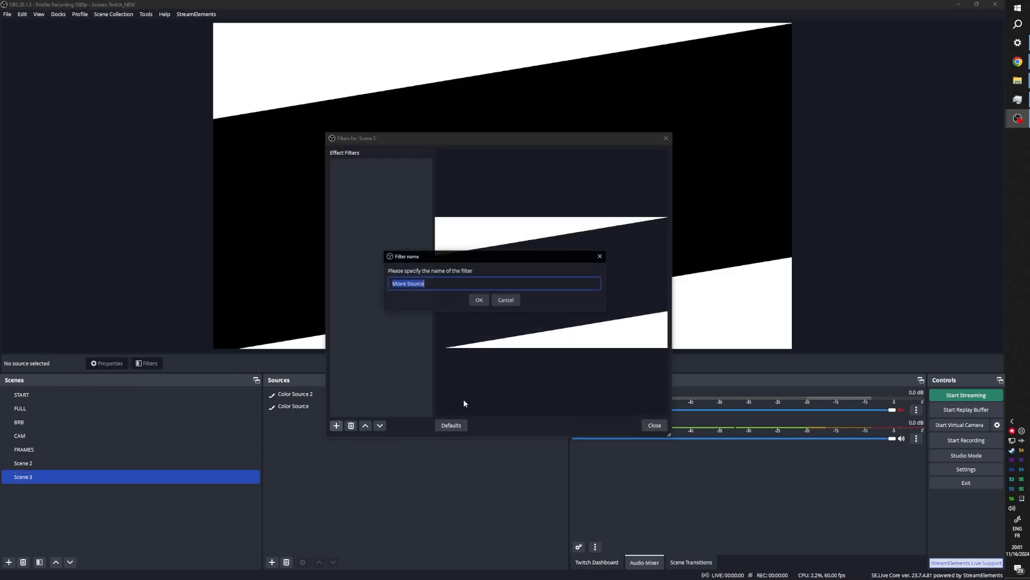
left_click(479, 300)
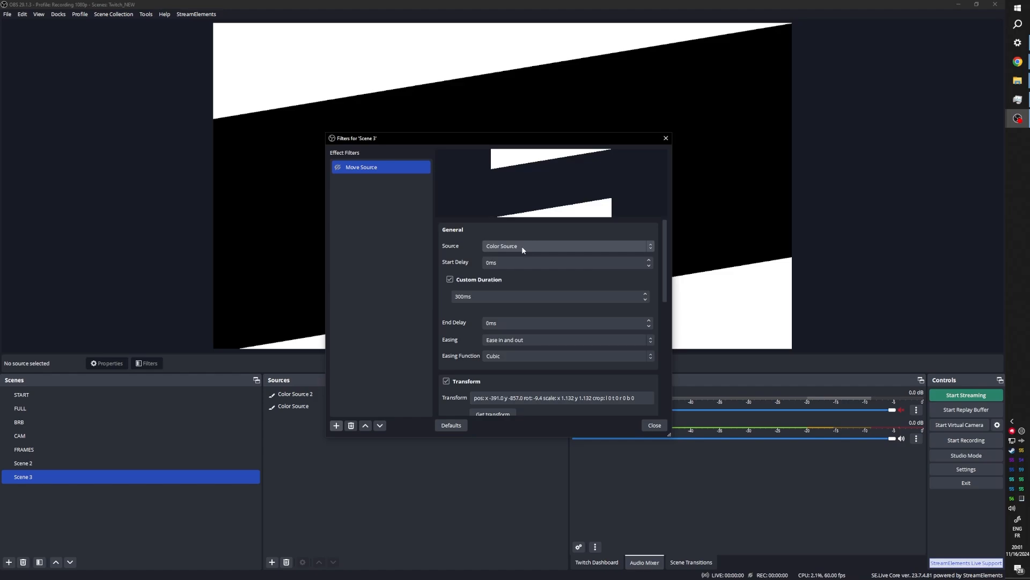
Move the filter window aside, review the filter's transform settings, and set its custom duration to 700 ms
left_click_drag(441, 138, 516, 124)
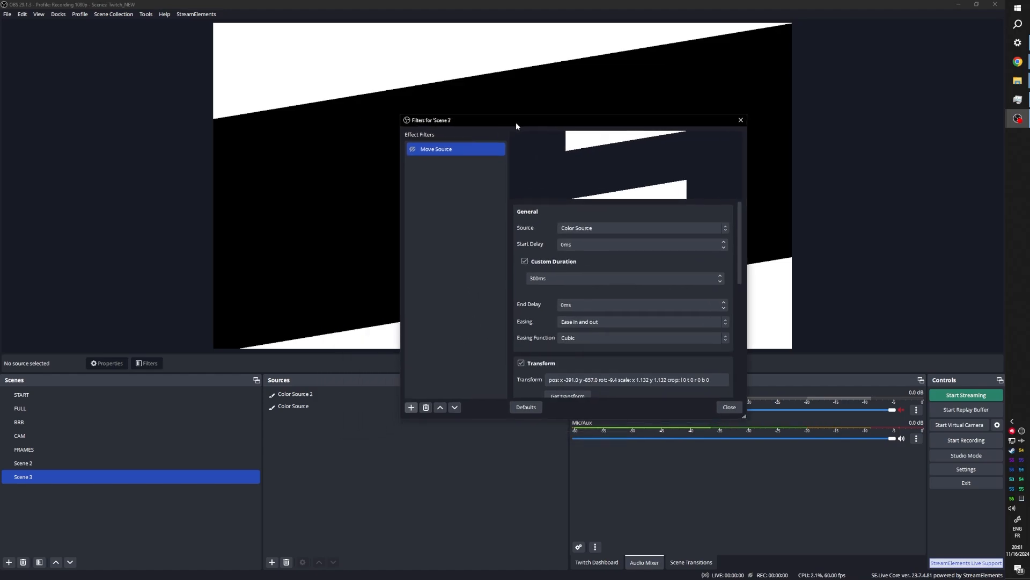
scroll(514, 306, "down", 3)
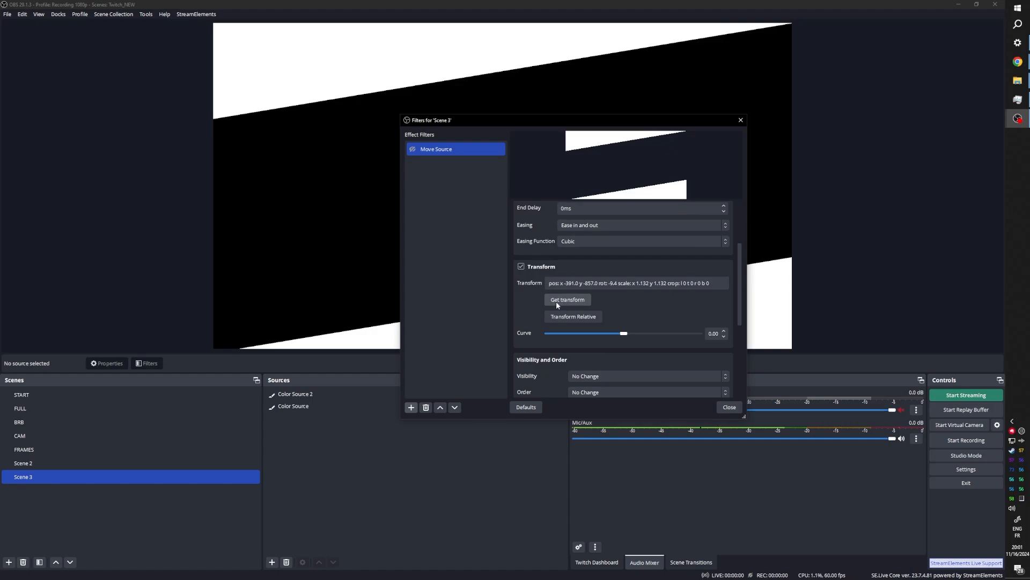
scroll(520, 365, "up", 2)
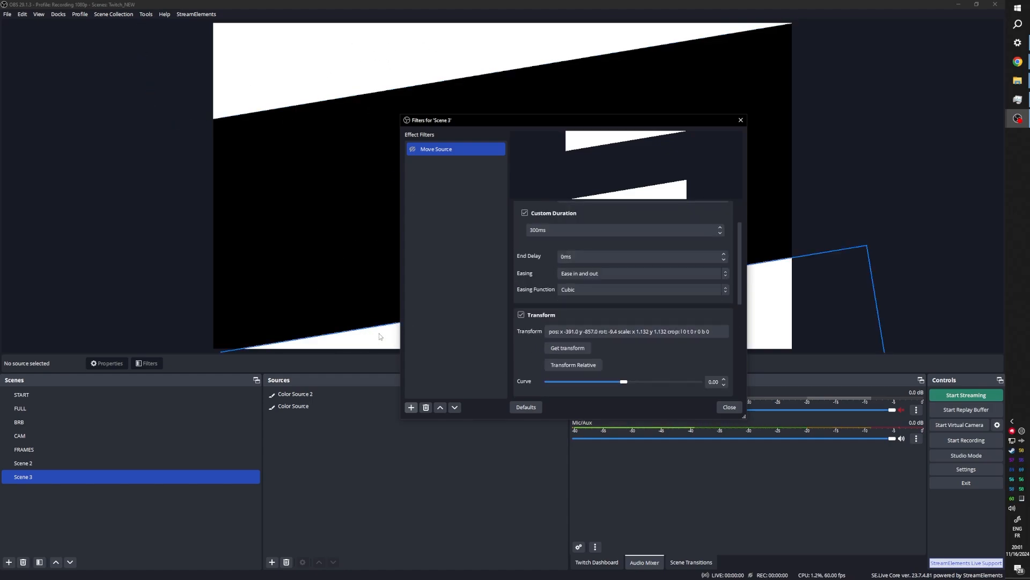
scroll(512, 256, "up", 2)
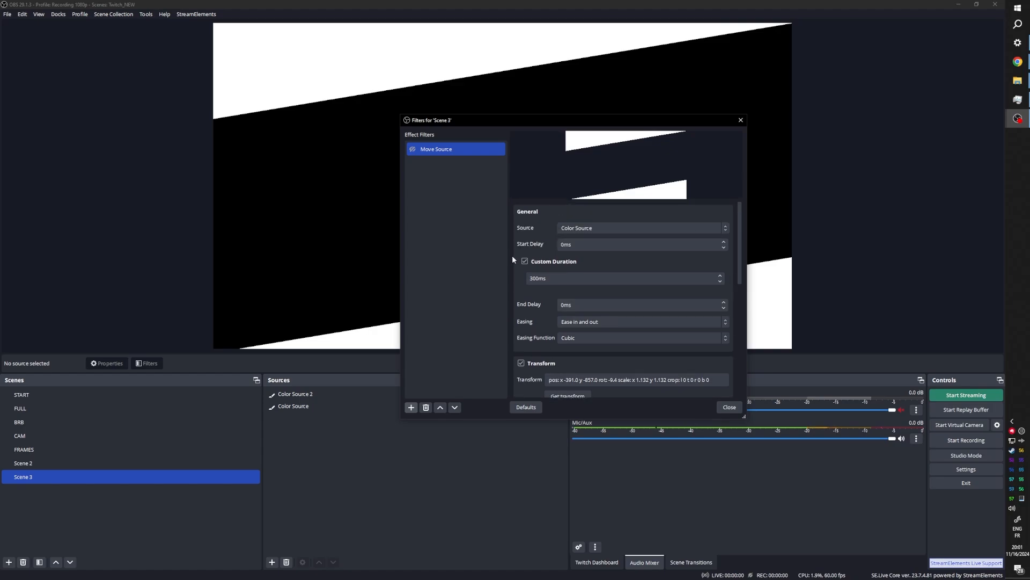
left_click(517, 288)
Rename the Move Source filter to "top fin"
left_click(429, 150)
right_click(429, 152)
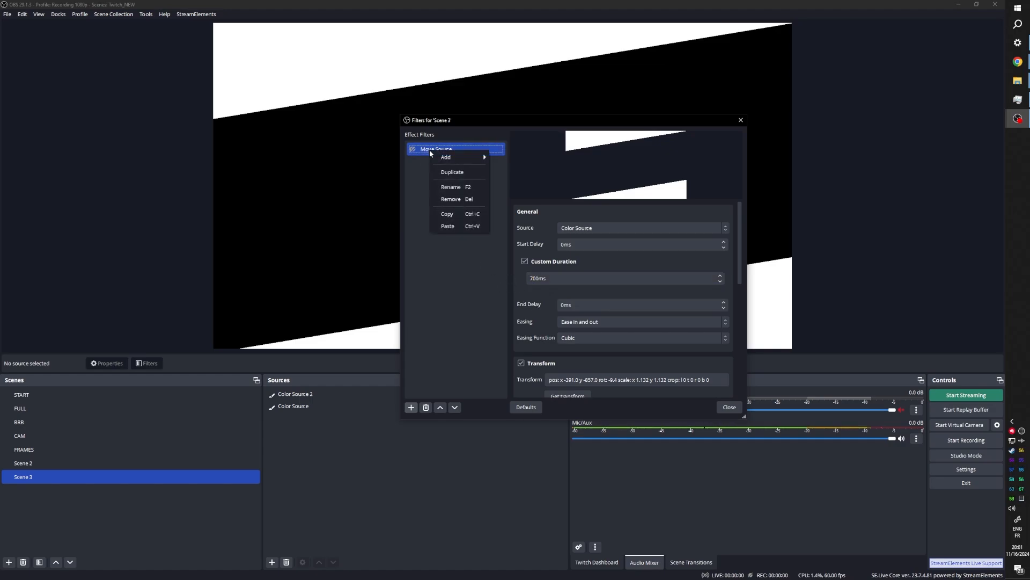
left_click(446, 187)
type("top fin")
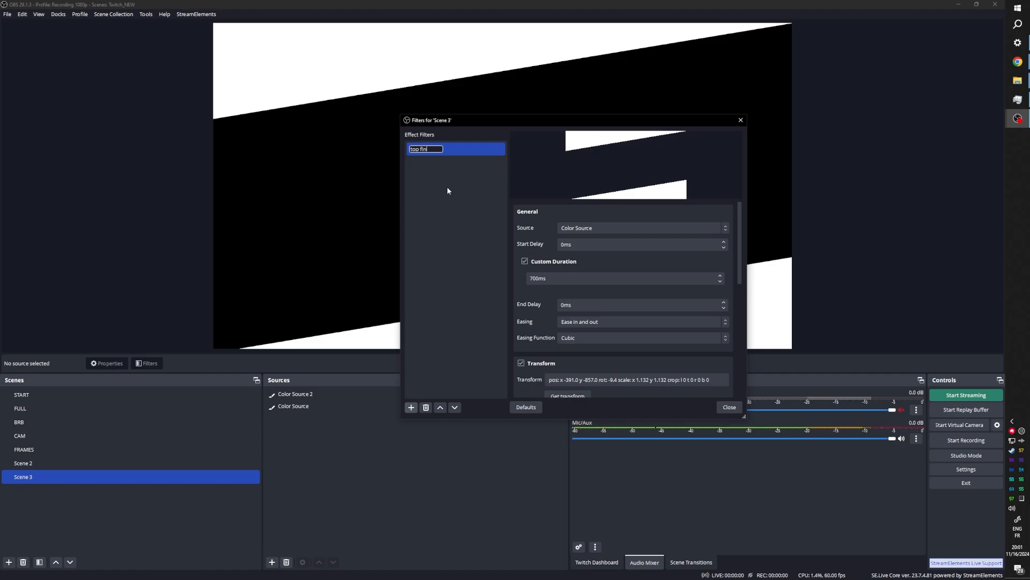
key("Return")
Duplicate the "top fin" filter under the name "top reset"
right_click(437, 150)
left_click(449, 173)
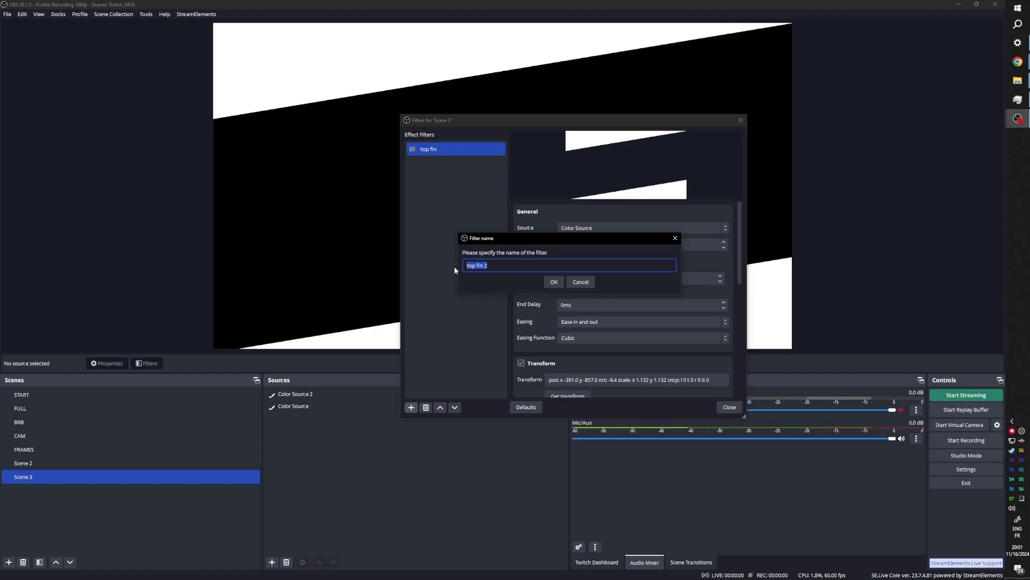
left_click_drag(476, 266, 533, 266)
type("reset")
key("Return")
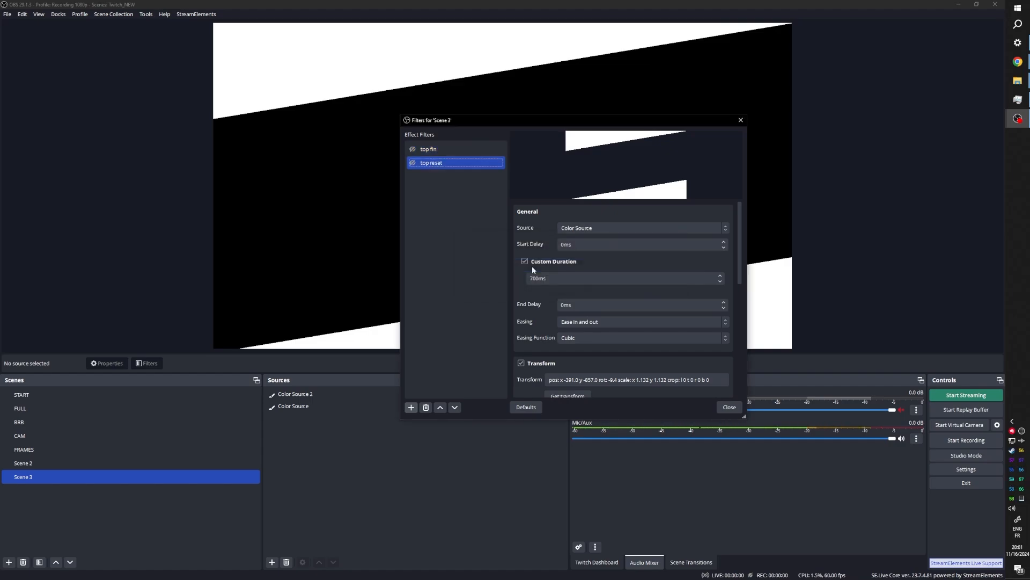
Move Color Source off the canvas past its left edge, capture its transform in "top reset", and test both top filters
left_click_drag(441, 162, 410, 156)
left_click(295, 406)
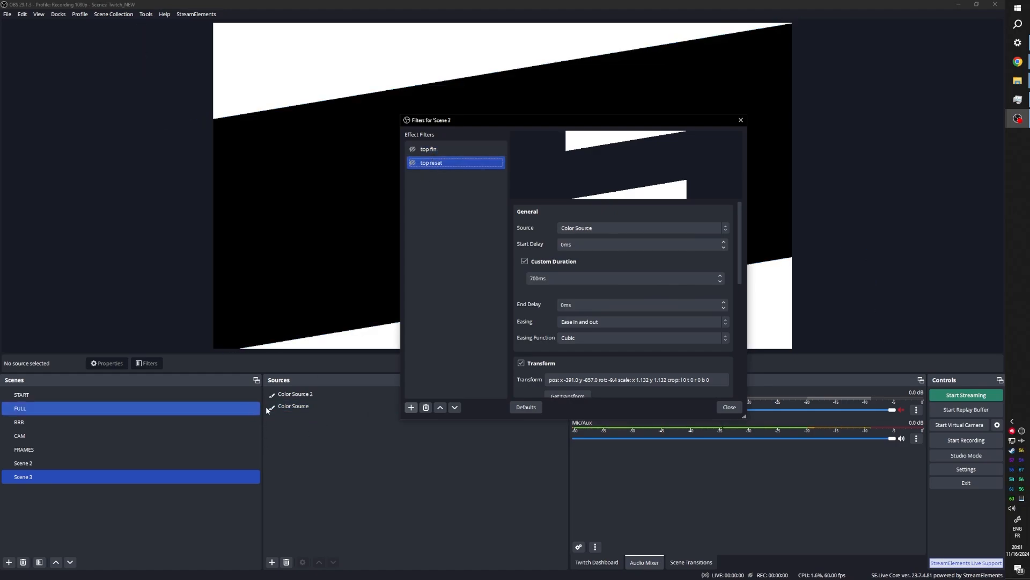
left_click(300, 408)
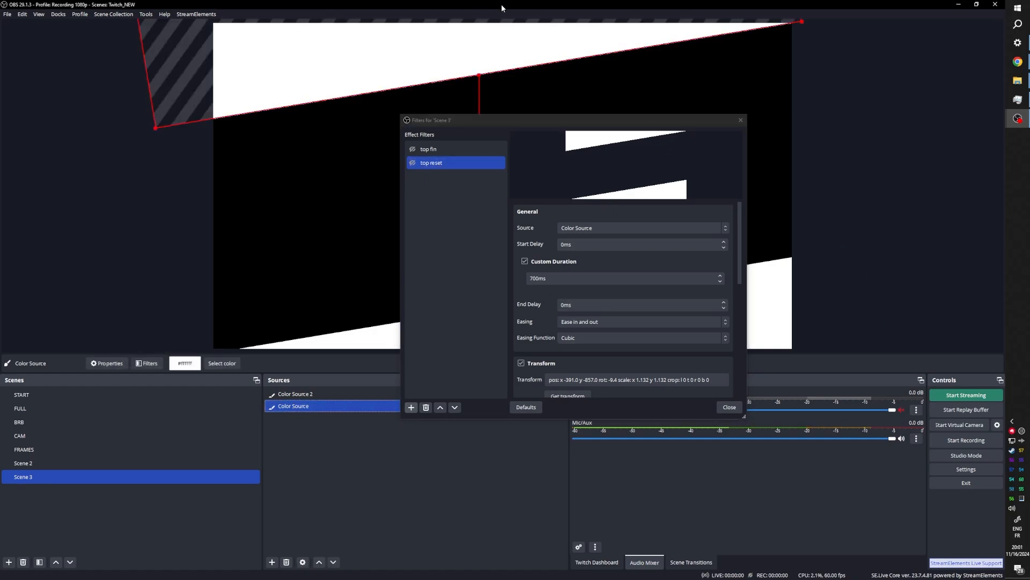
left_click_drag(558, 57, 71, 35)
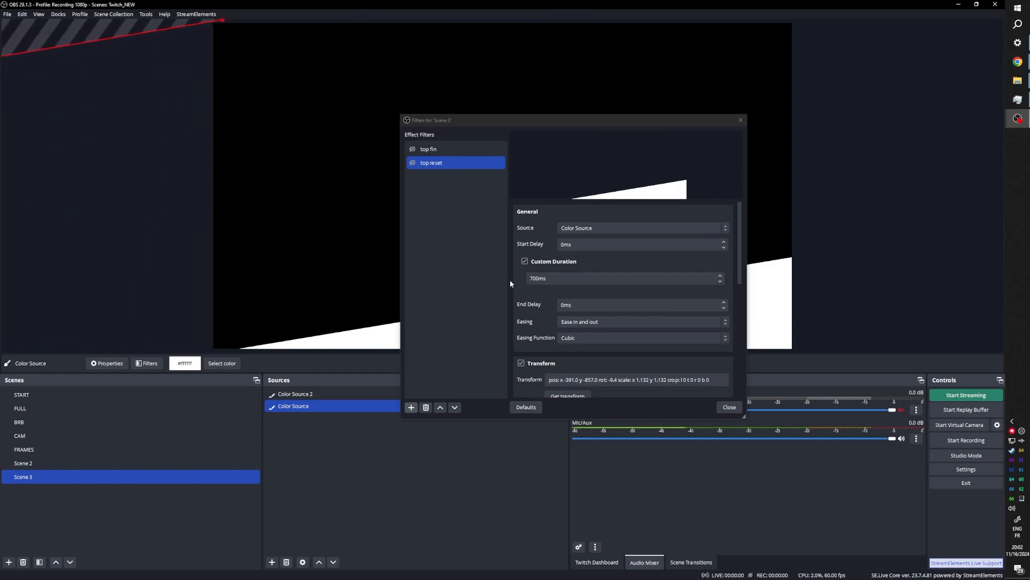
scroll(511, 277, "down", 2)
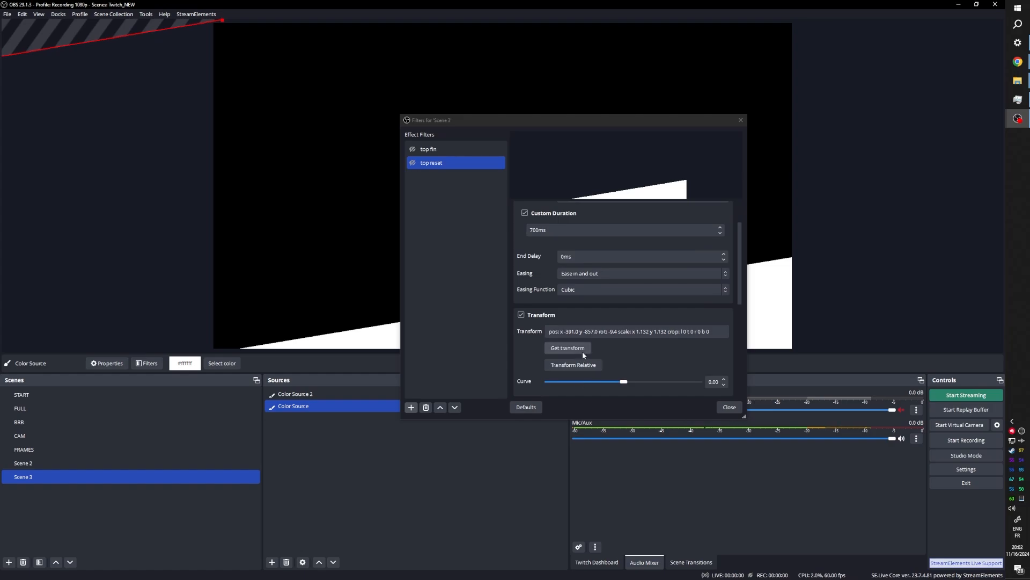
left_click(584, 354)
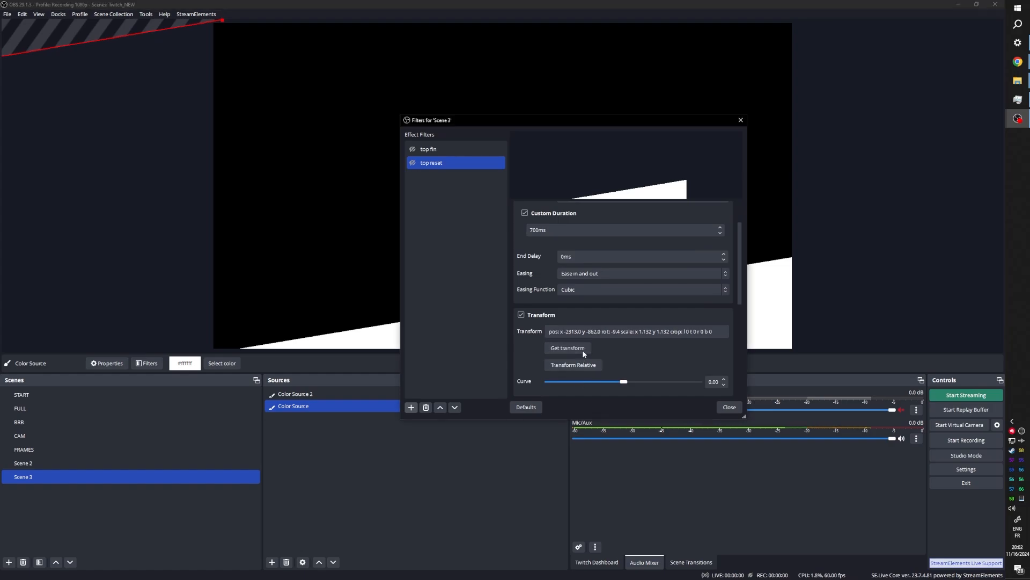
left_click(413, 149)
left_click(413, 163)
Add a Move Source filter named "bot fin" for Color Source 2 with a custom duration of 700 ms
left_click(411, 407)
left_click(432, 293)
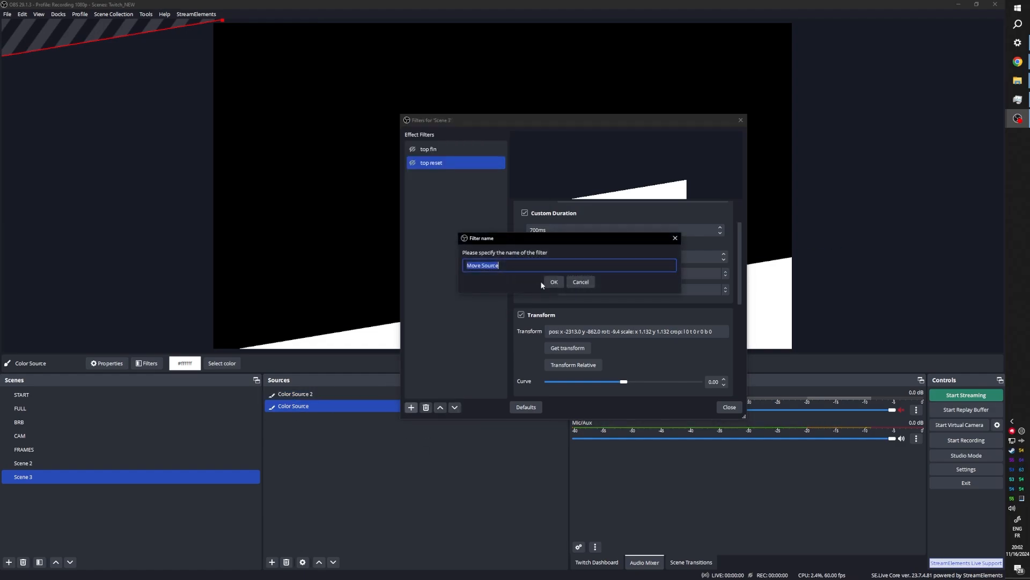
type("bot fin")
key("Return")
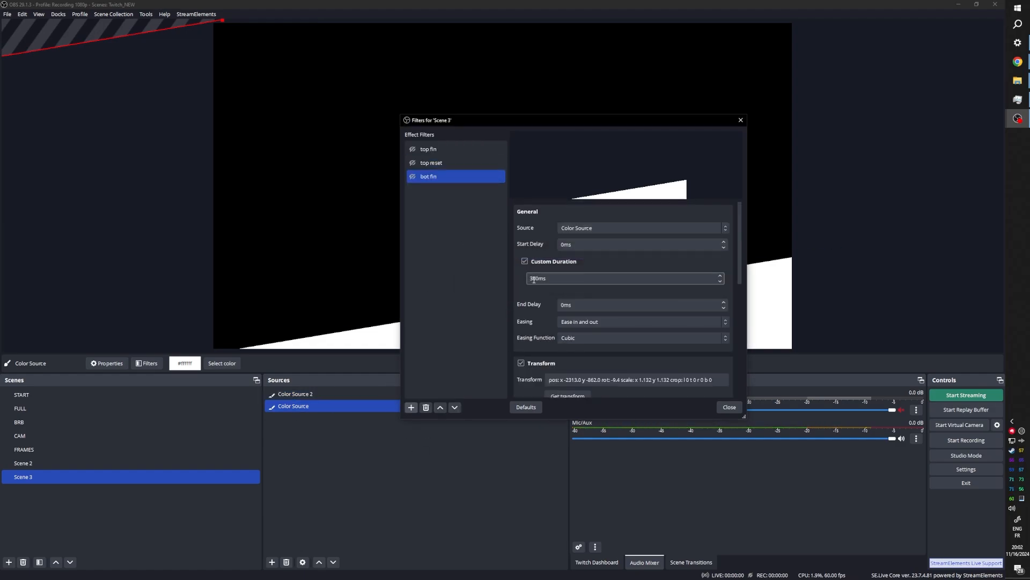
left_click(530, 279)
type("7")
left_click(606, 228)
left_click(608, 248)
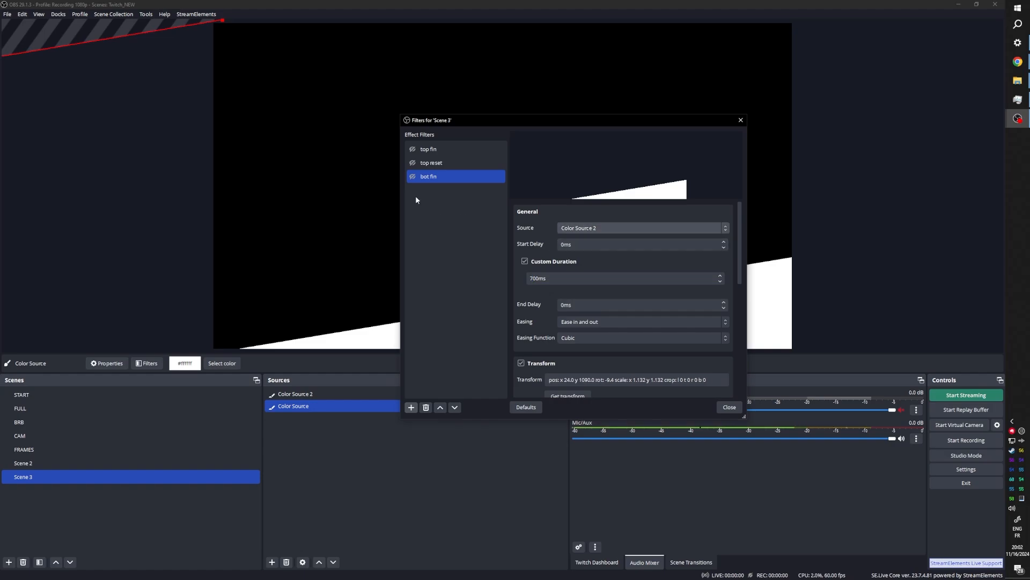
Duplicate the "bot fin" filter under the name "bot reset"
right_click(429, 179)
left_click(458, 195)
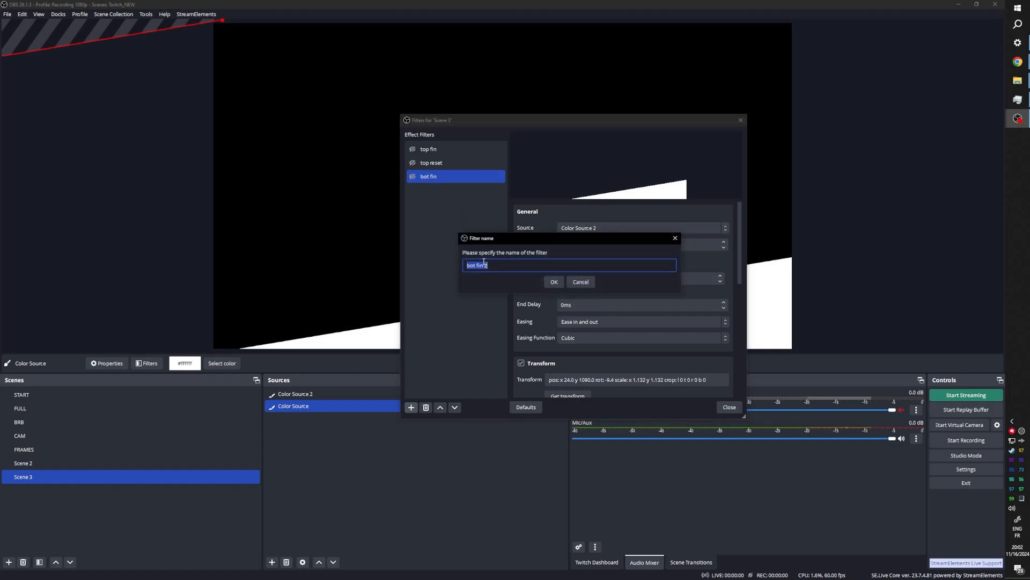
type("bot res")
type("et")
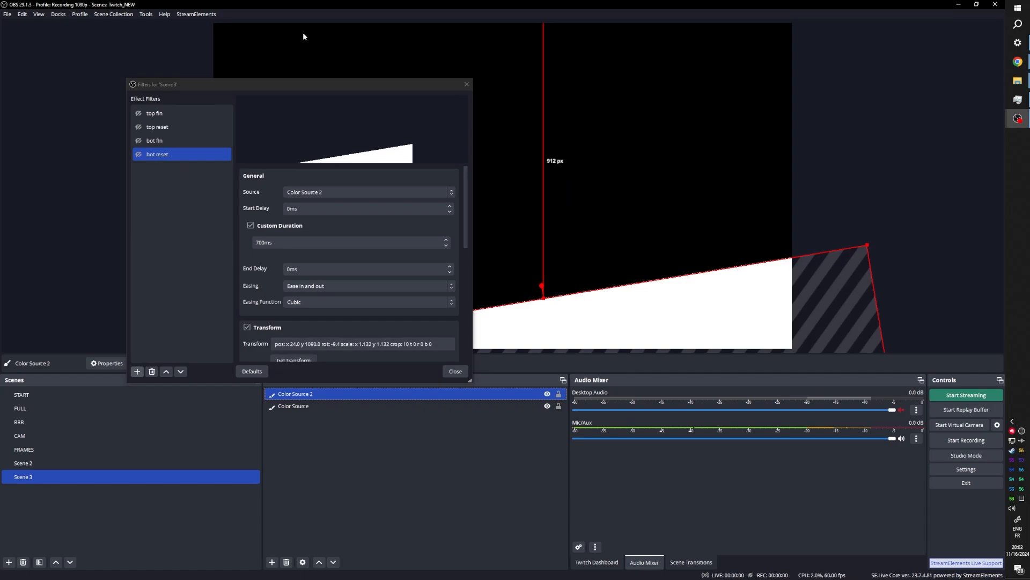
Move Color Source 2 off the canvas past its right edge and capture its transform in the "bot reset" filter
left_click_drag(359, 85, 146, 10)
left_click_drag(478, 344, 843, 345)
left_click_drag(842, 345, 847, 346)
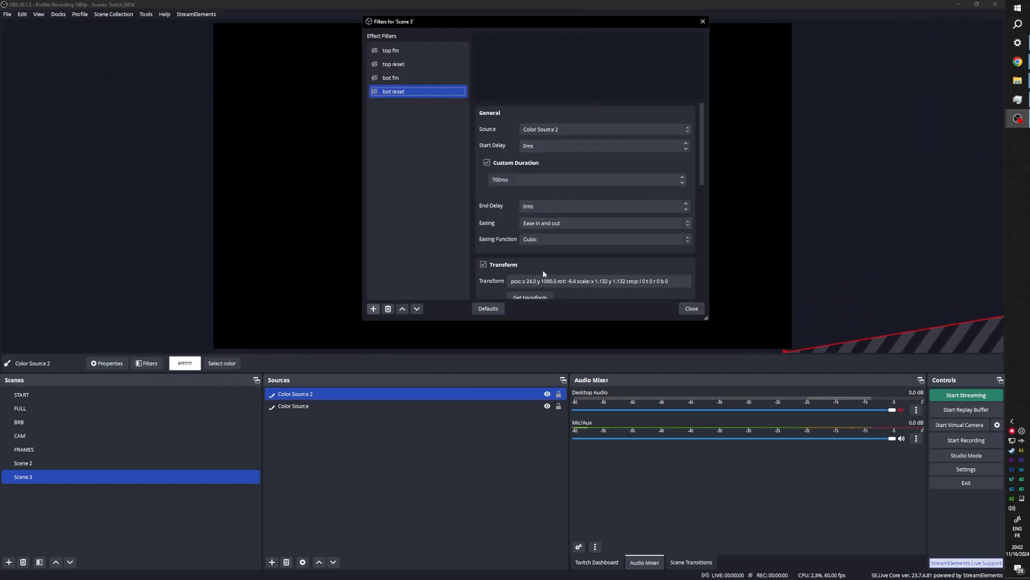
left_click(525, 297)
Preview both panels moving in with the fin filters and moving out with the reset filters
left_click(374, 51)
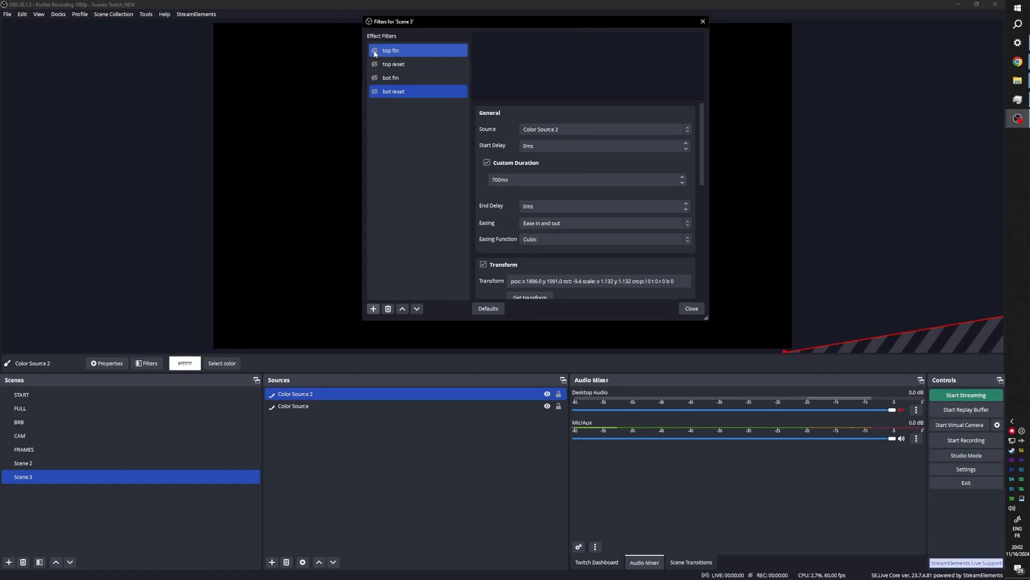
left_click(378, 80)
left_click(375, 79)
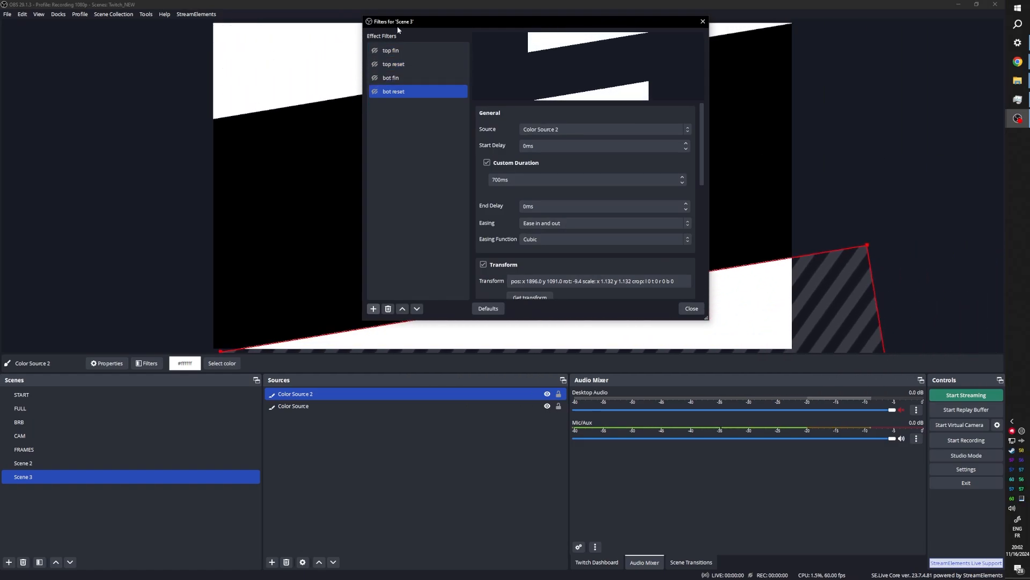
left_click_drag(397, 21, 667, 74)
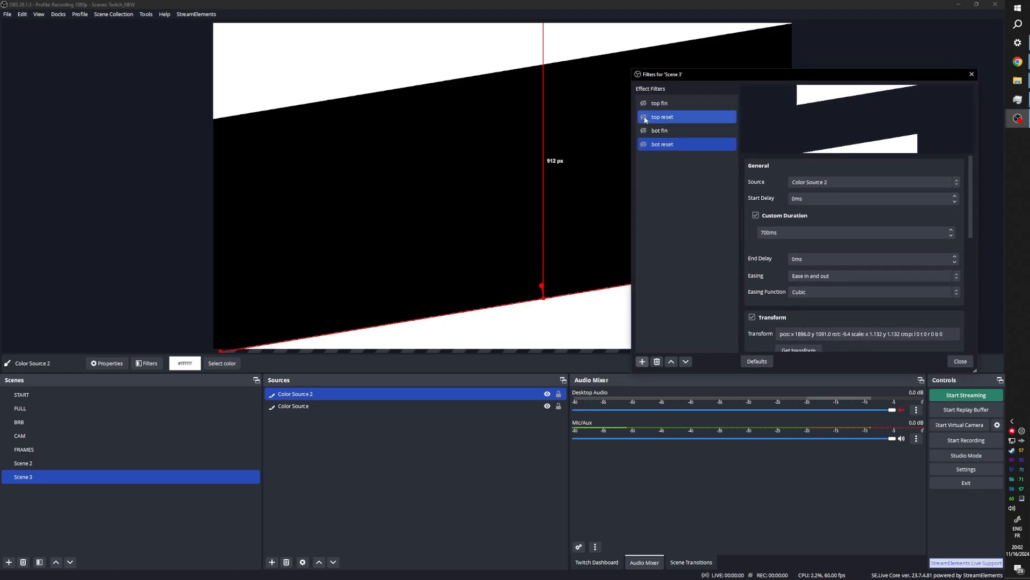
left_click(644, 117)
left_click(643, 145)
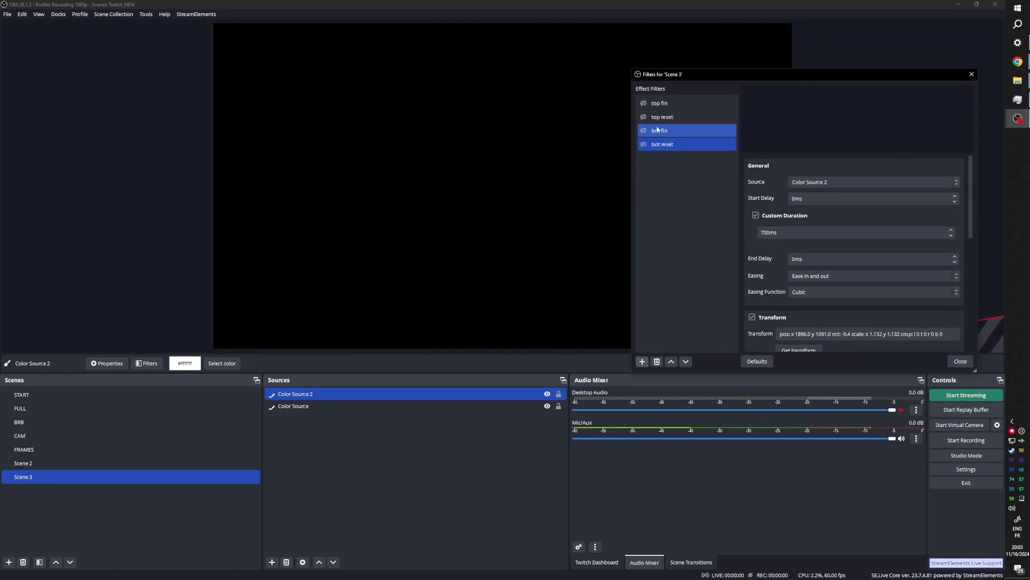
Set the simultaneous move of "top fin" to "bot fin" and test the combined entrance
left_click_drag(673, 74, 555, 97)
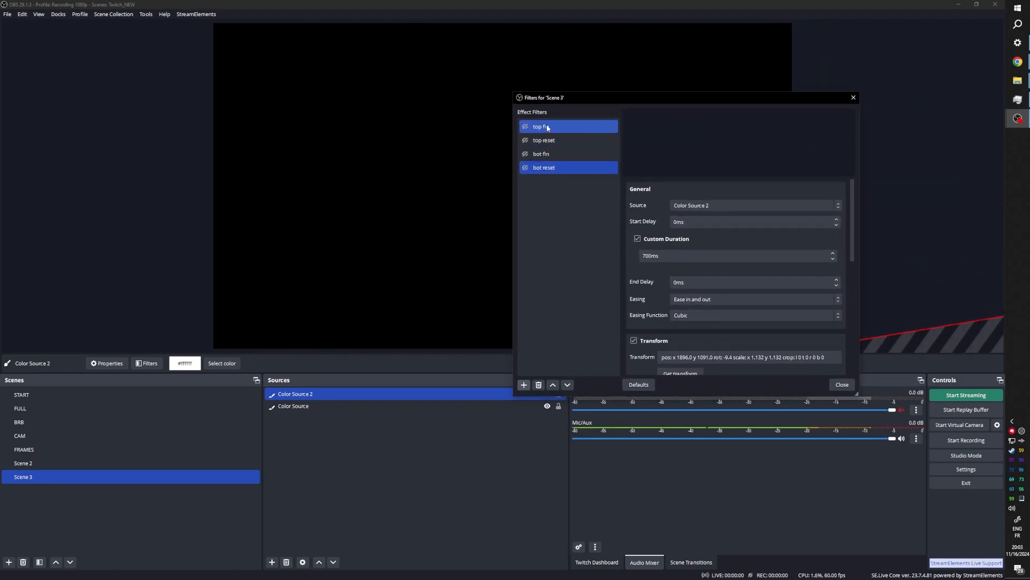
left_click(547, 128)
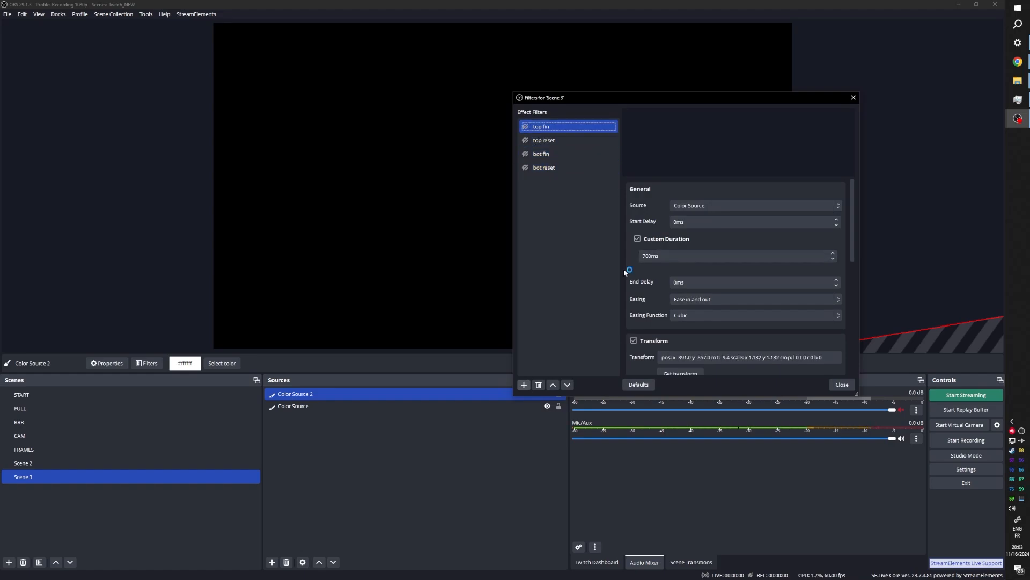
scroll(624, 268, "down", 8)
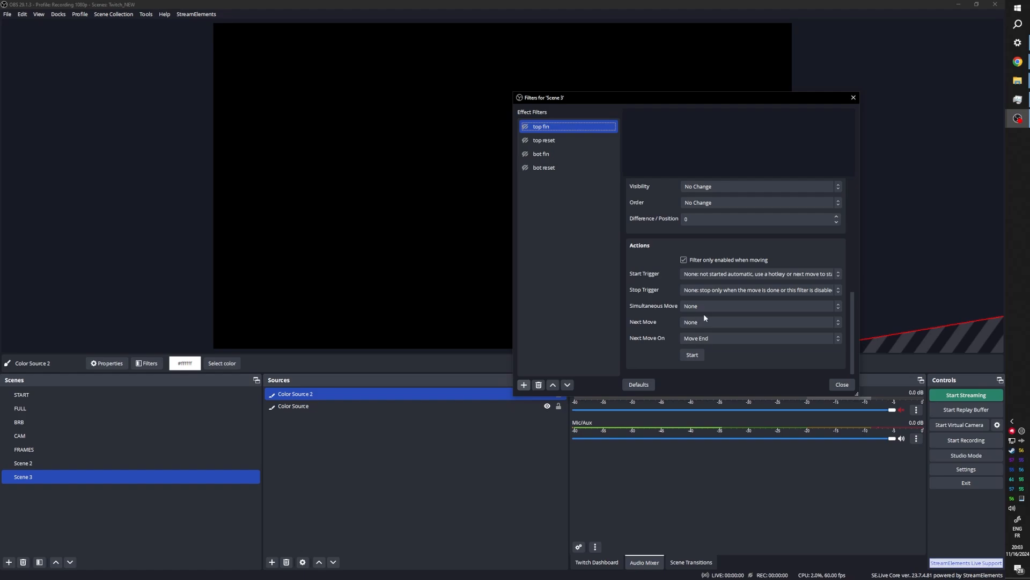
left_click(727, 305)
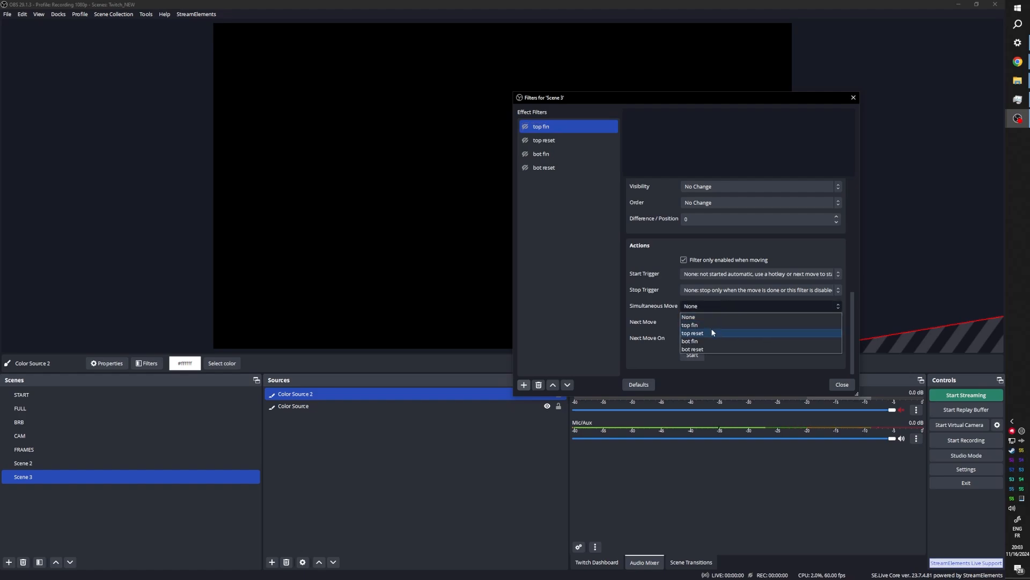
left_click(706, 341)
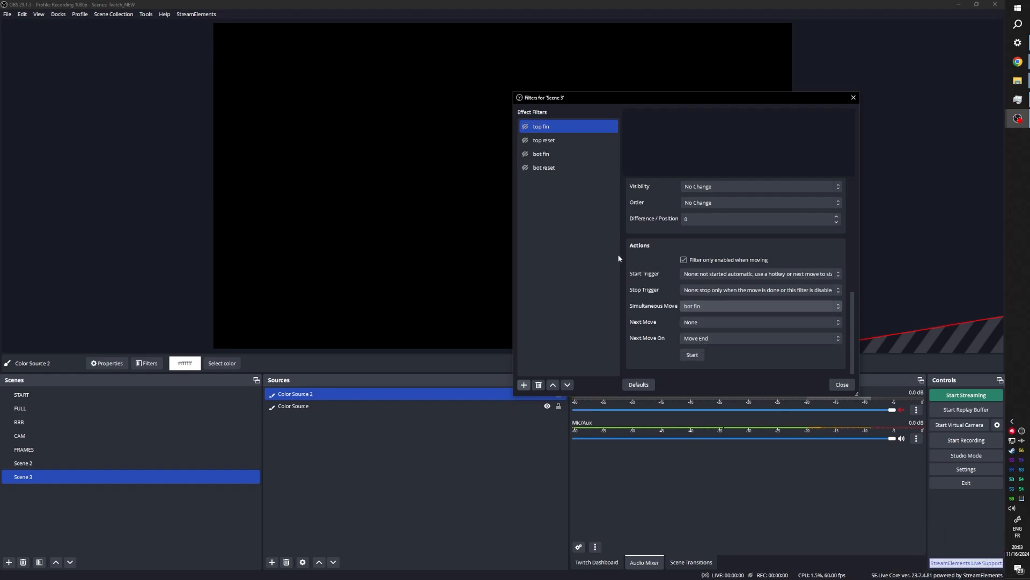
left_click(525, 127)
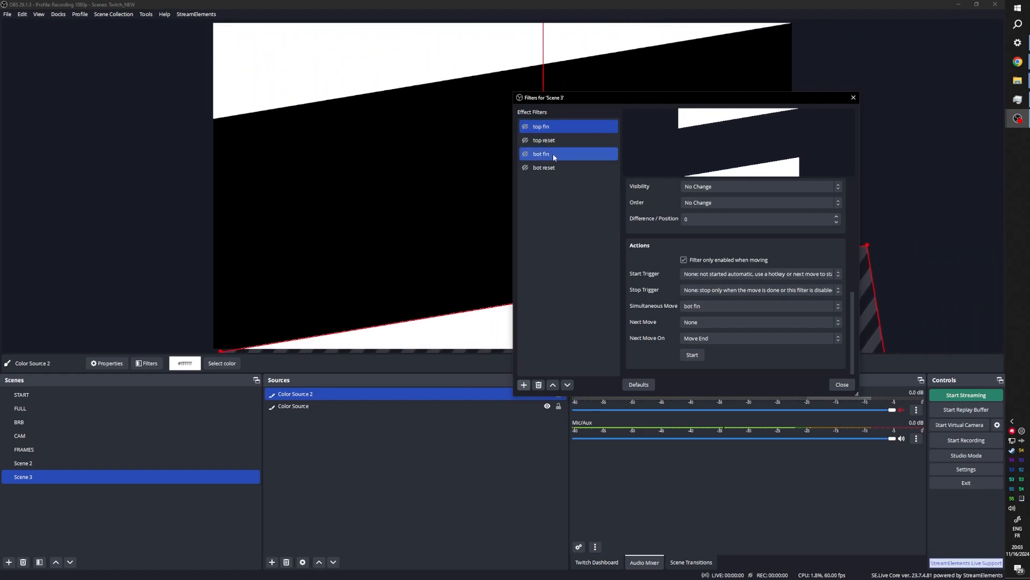
Set the custom duration of "top fin" to 1300 ms and open the "bot fin" settings
scroll(627, 227, "up", 5)
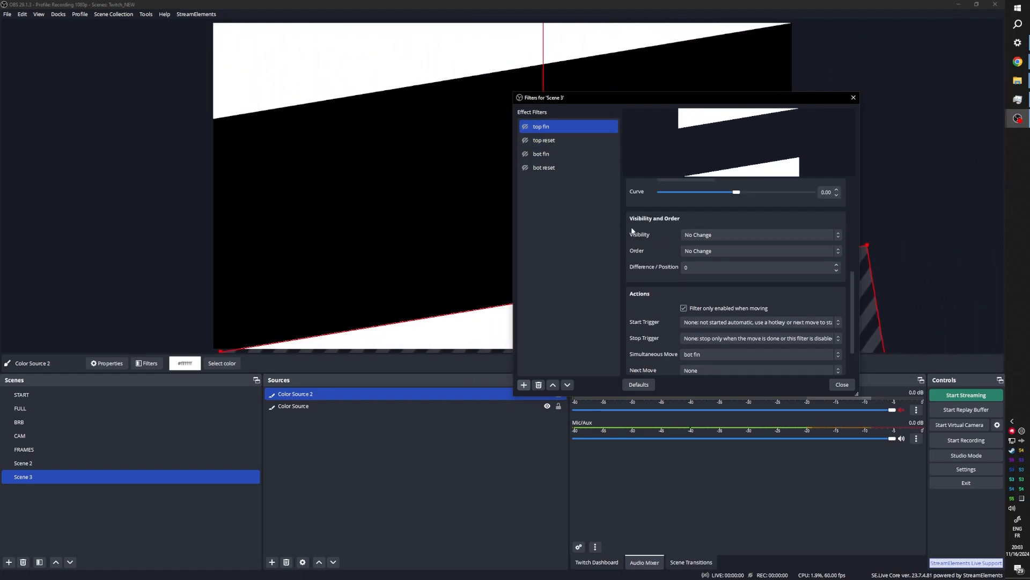
type("1300ms")
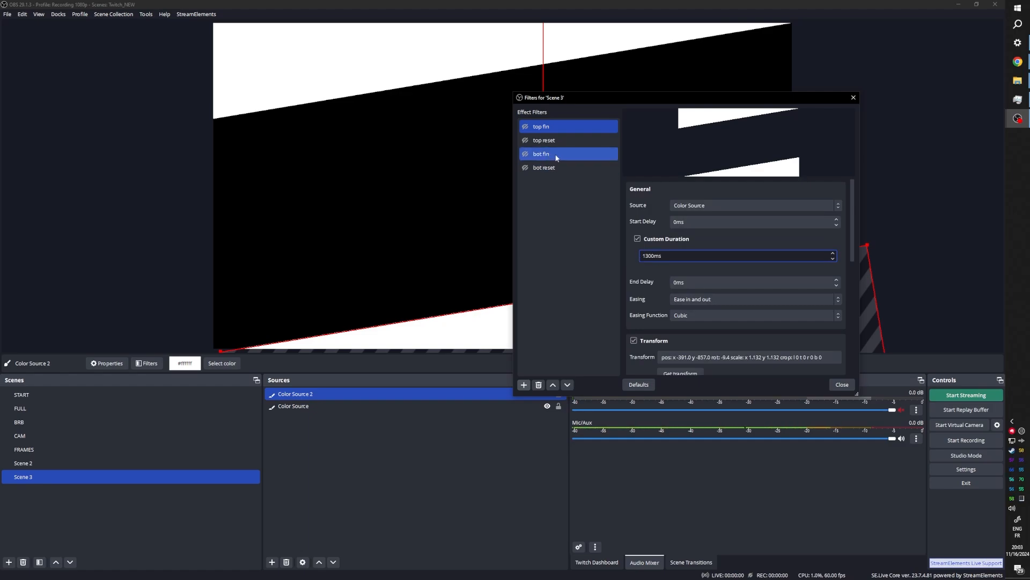
left_click(558, 154)
Set the simultaneous move of the "top reset" filter to "bot reset"
left_click(547, 141)
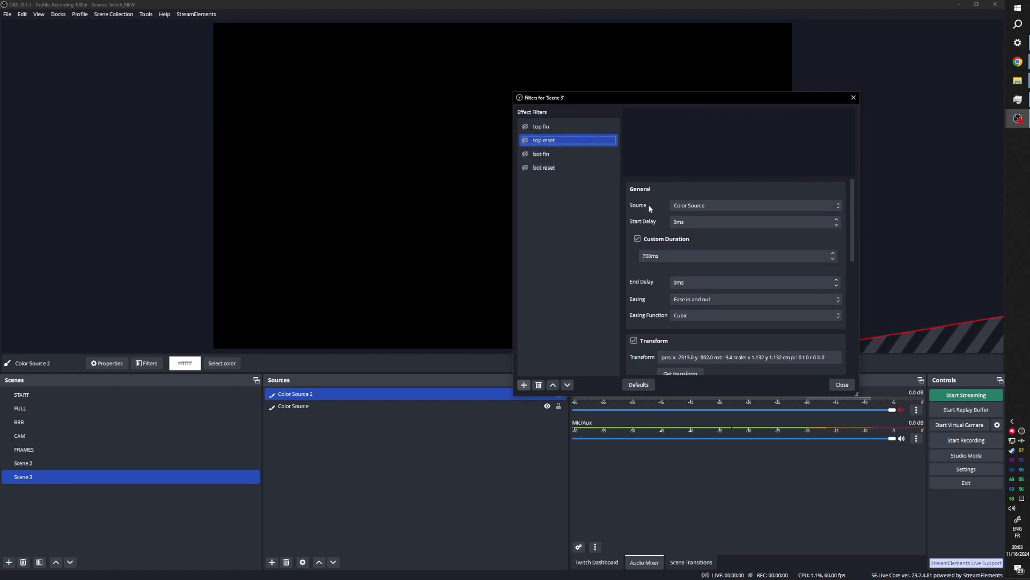
scroll(624, 274, "down", 10)
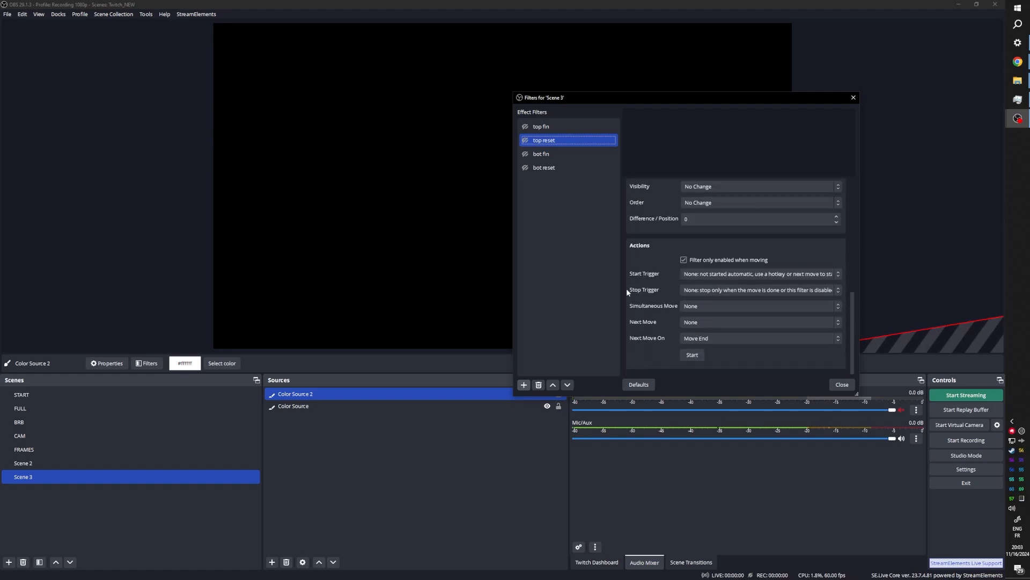
left_click(711, 306)
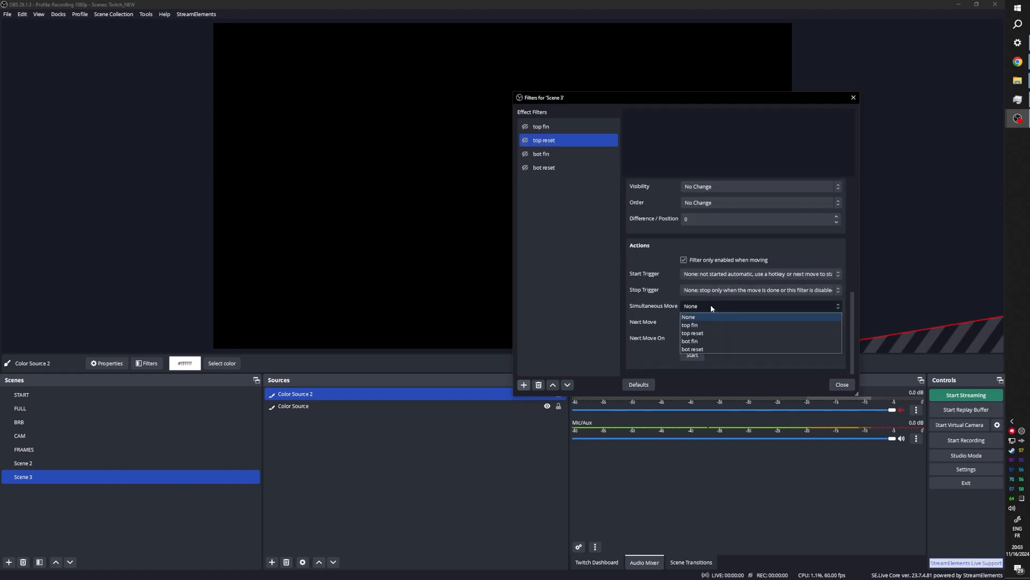
left_click(713, 349)
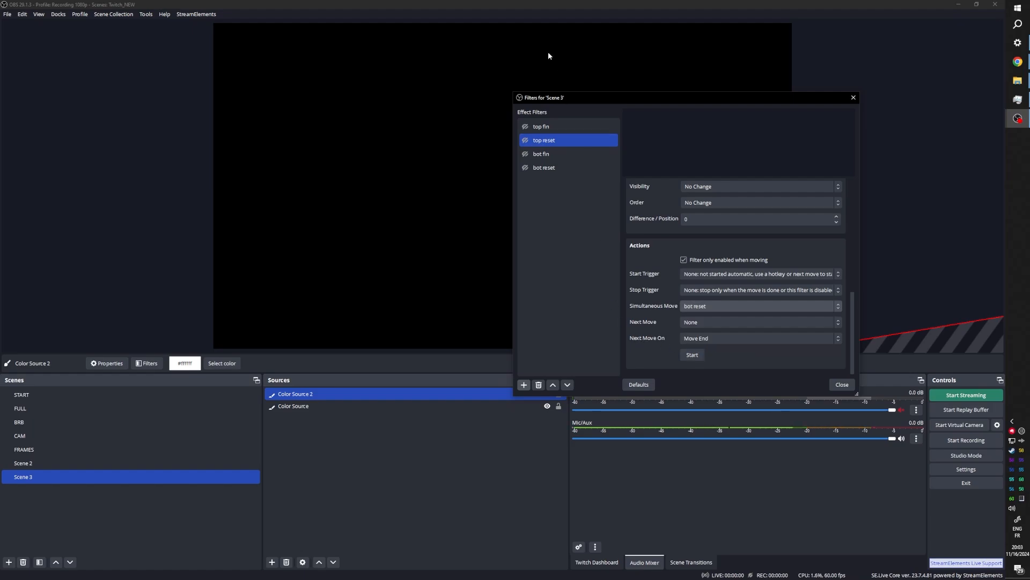
Move the filter window off the canvas and preview the linked entrance and reset animations of both panels
left_click_drag(562, 100, 855, 70)
left_click(817, 92)
left_click(817, 120)
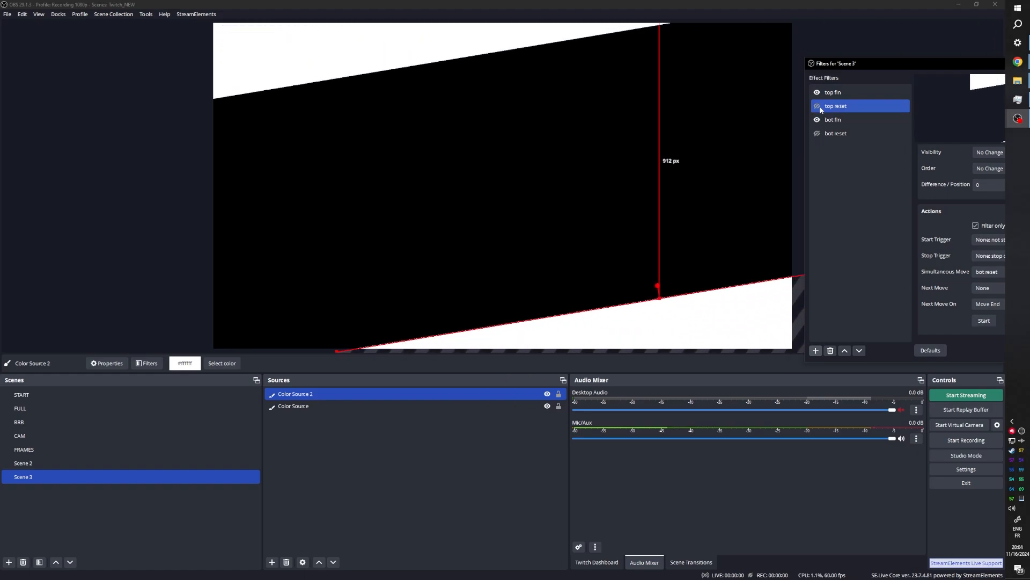
left_click(817, 107)
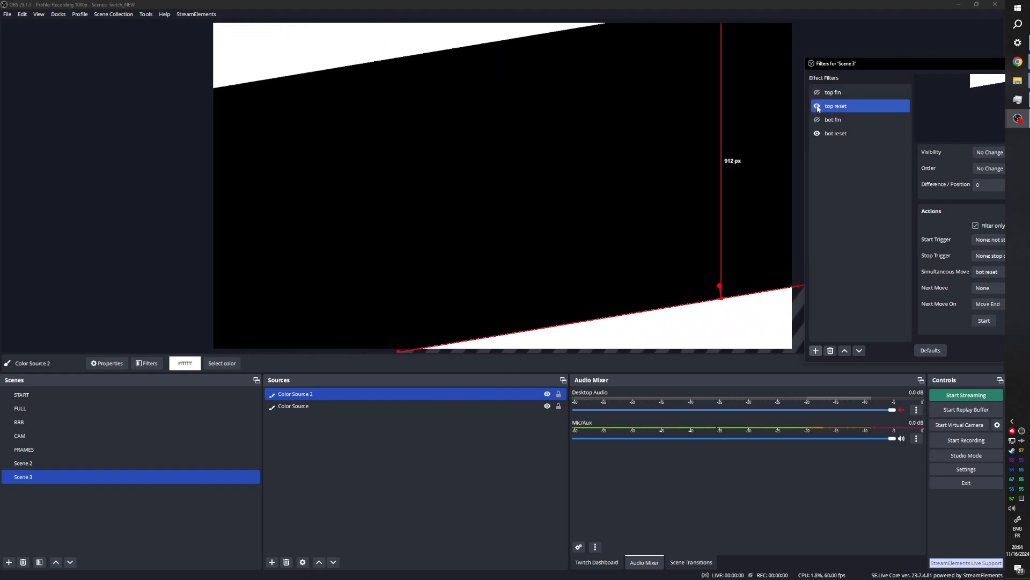
left_click_drag(877, 60, 494, 71)
left_click(433, 106, "ctrl")
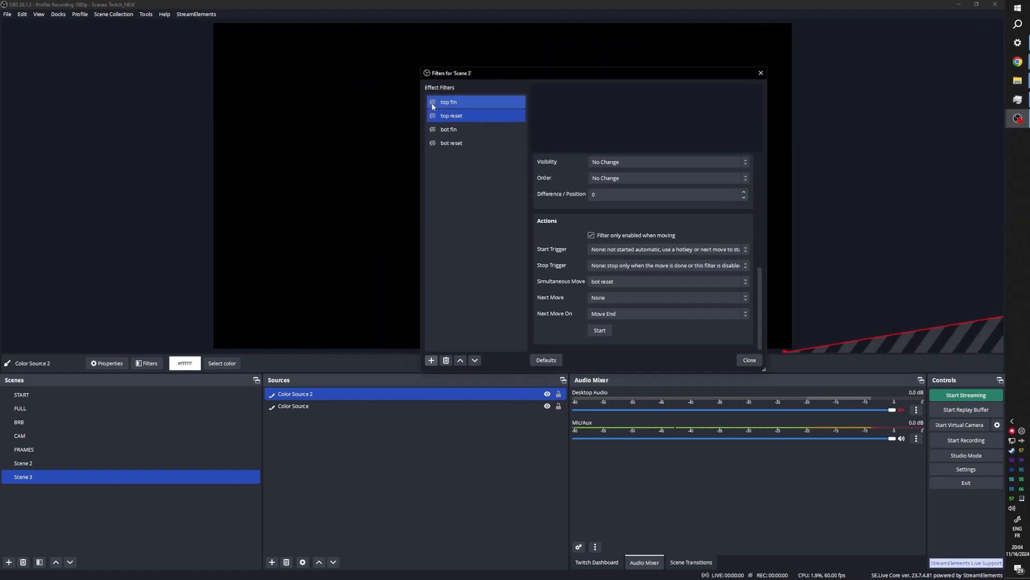
left_click(433, 103)
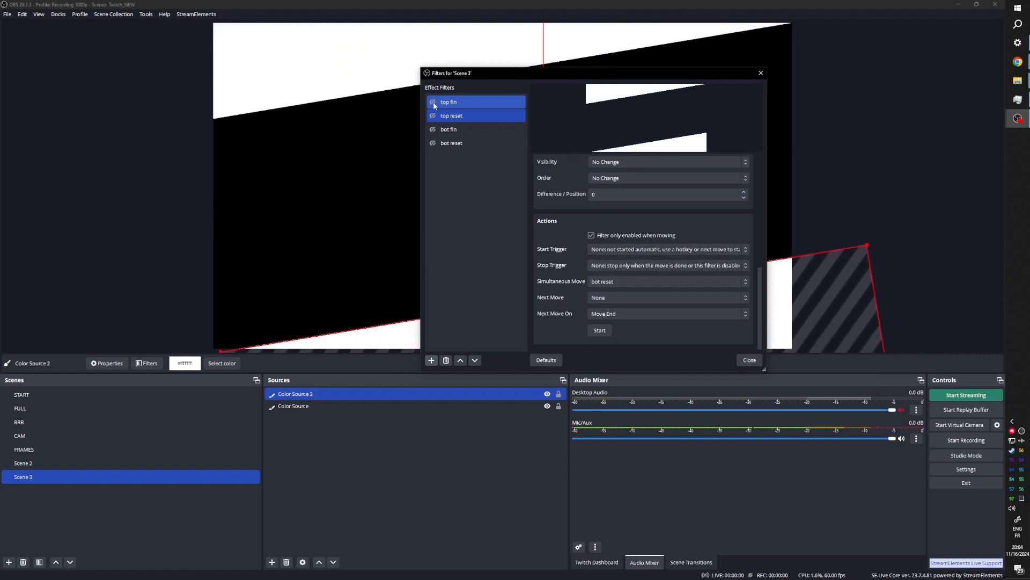
left_click(433, 131)
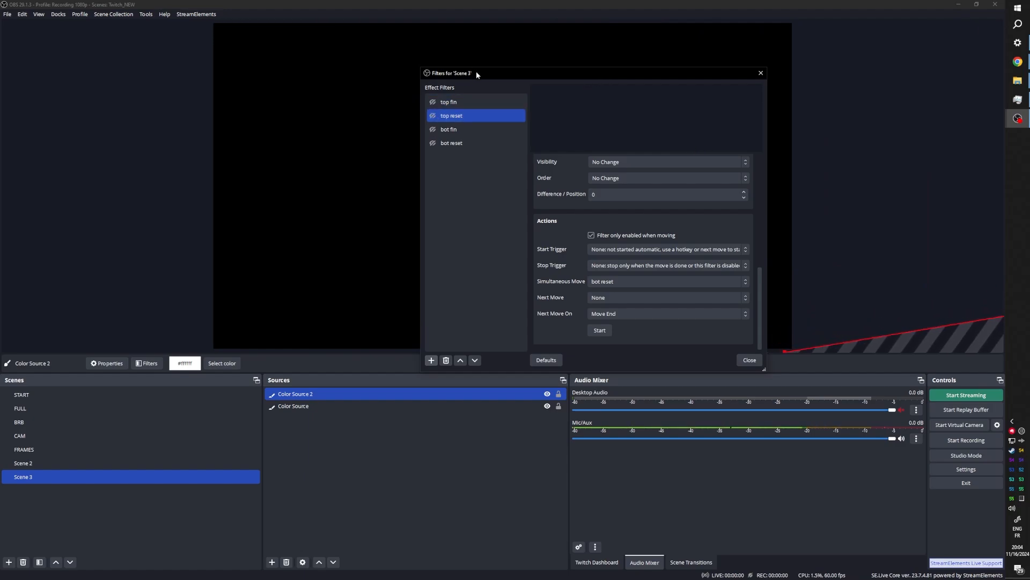
Move the filter window aside and add the existing "Scene 2" as a scene source in Scene 3
left_click_drag(477, 74, 786, 86)
left_click(313, 430)
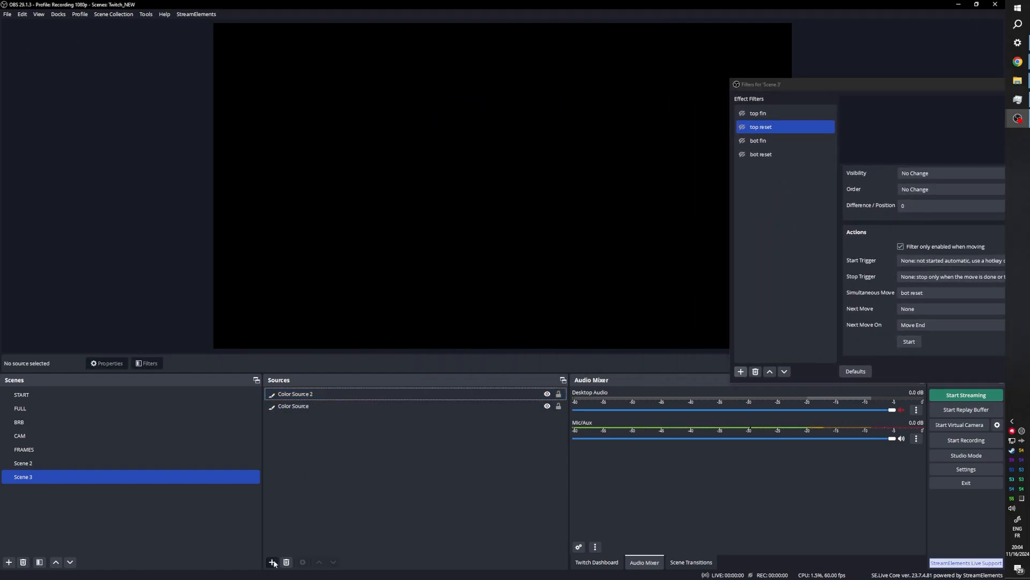
left_click(274, 562)
left_click(322, 438)
left_click(478, 294)
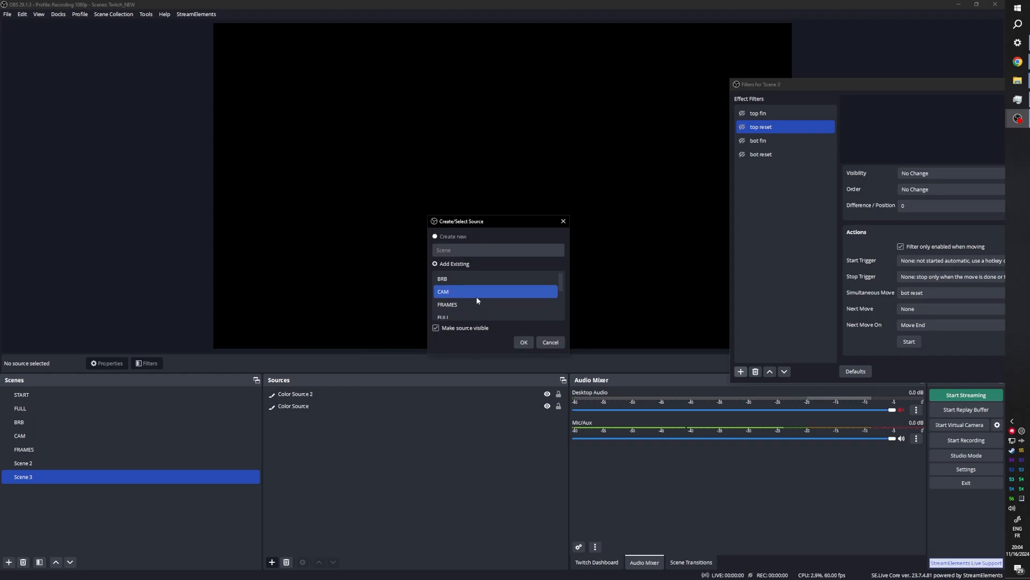
scroll(499, 280, "down", 2)
scroll(493, 291, "up", 1)
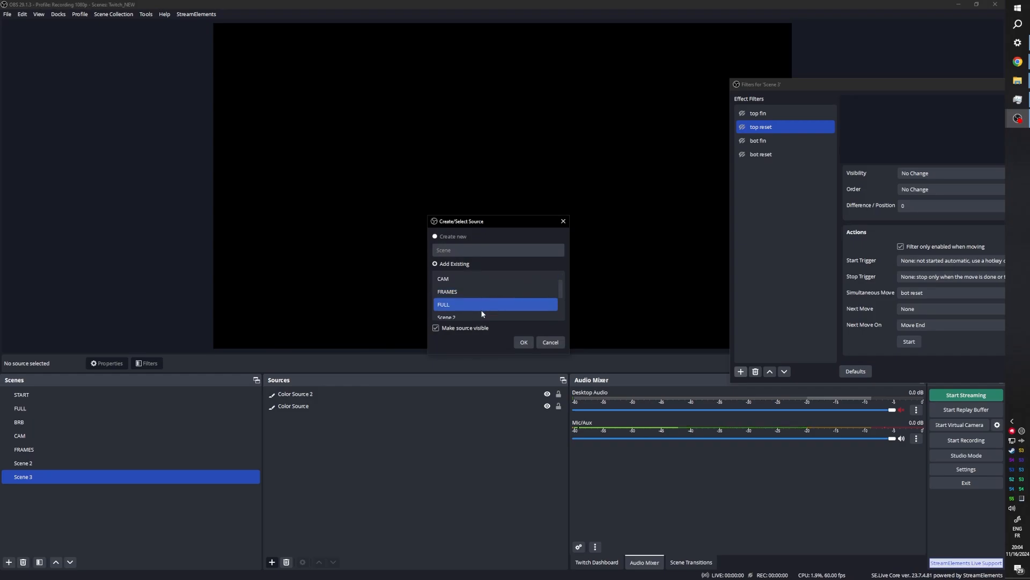
left_click(482, 316)
left_click(524, 341)
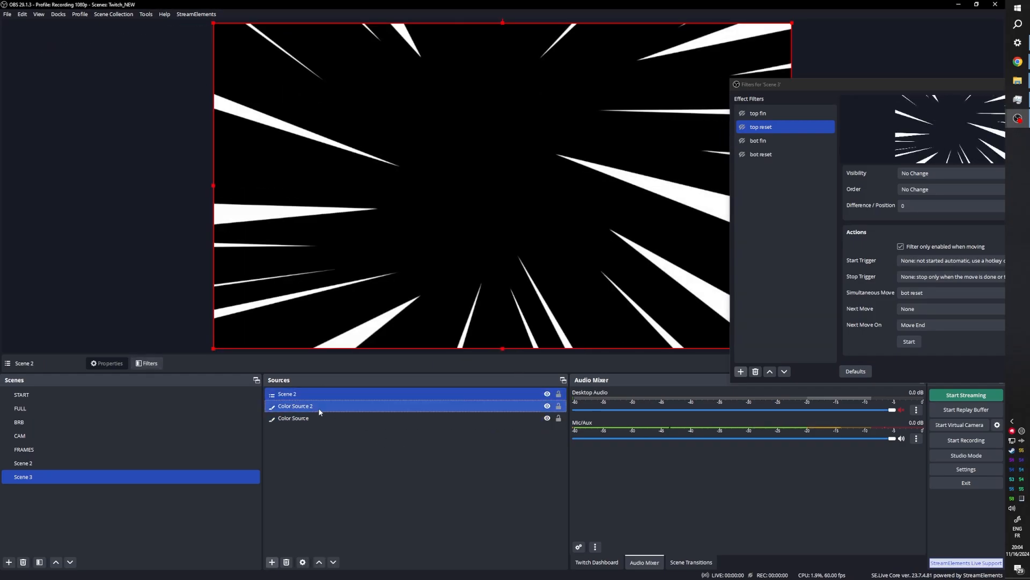
Place the "Scene 2" source below both color sources and hide it
left_click_drag(294, 394, 296, 414)
left_click_drag(291, 407, 291, 427)
left_click(412, 436)
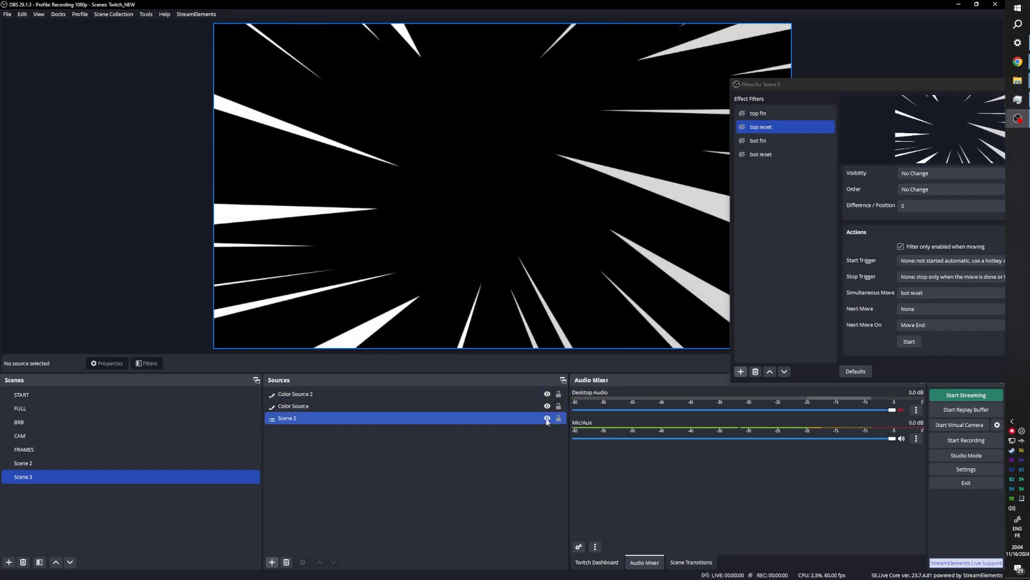
left_click(547, 418)
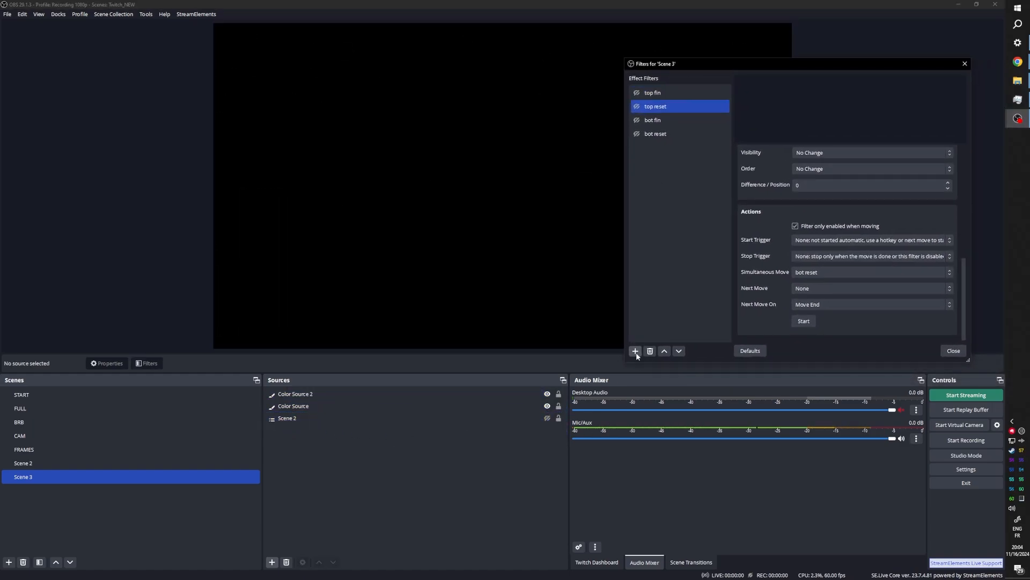
Add a Move Source filter named "Anime lines" to Scene 3, with "Scene 2" as its source
left_click(635, 350)
left_click(655, 218)
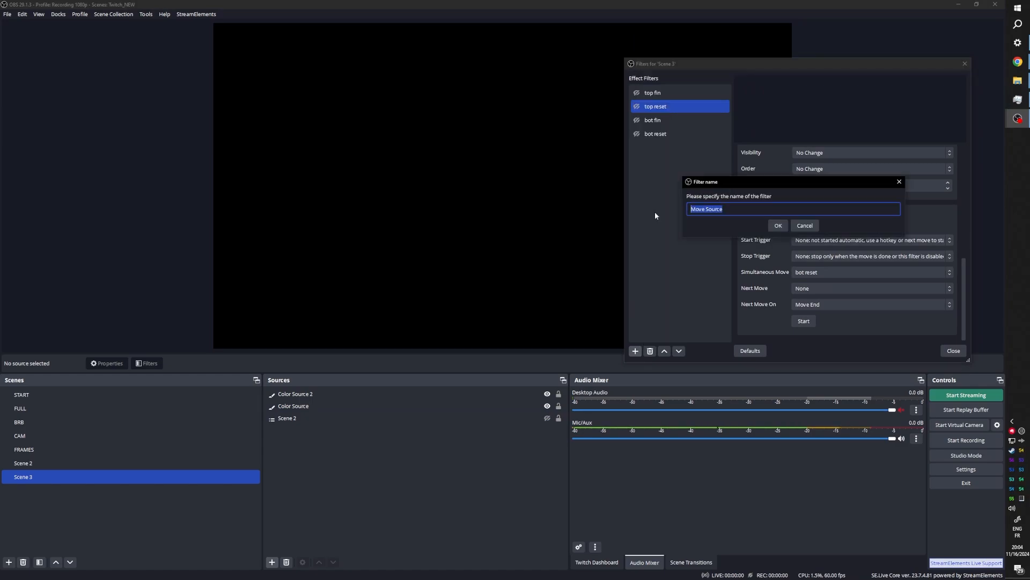
type("Anime lines")
key("Return")
left_click(358, 418)
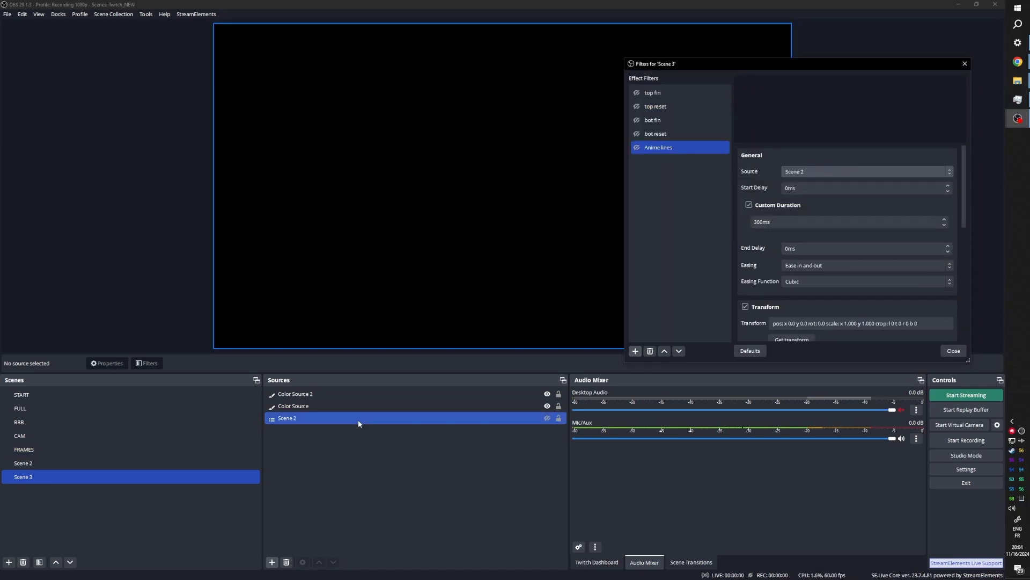
Set the custom duration of "Anime lines" to 2000 ms and its next move to "bot reset"
scroll(734, 207, "down", 1)
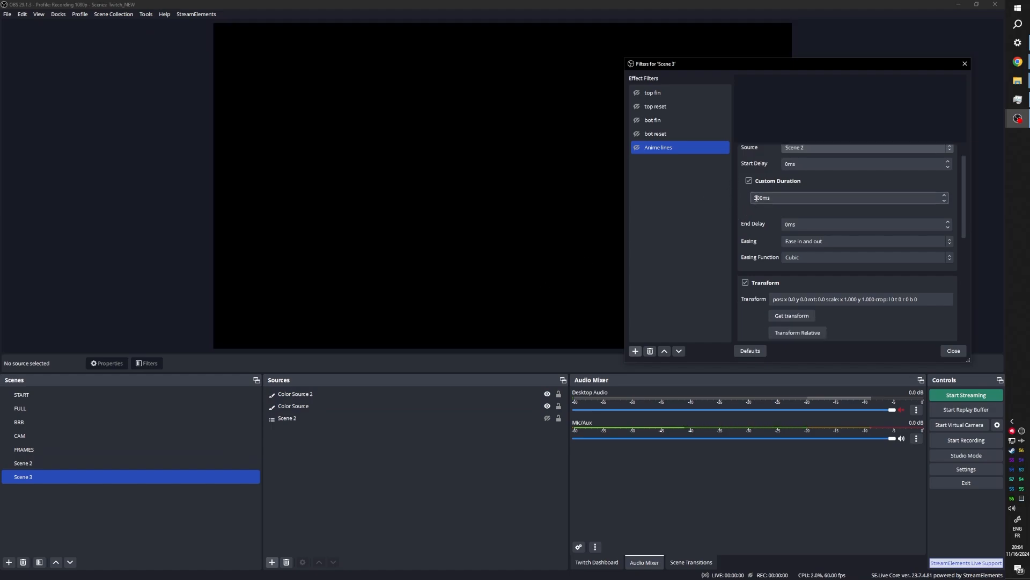
left_click(755, 198)
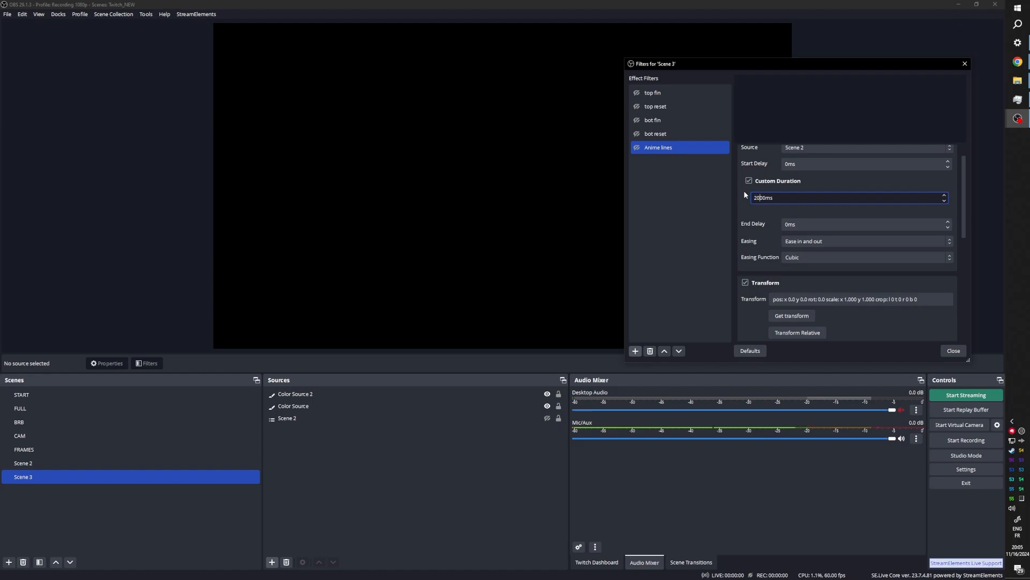
scroll(745, 194, "down", 10)
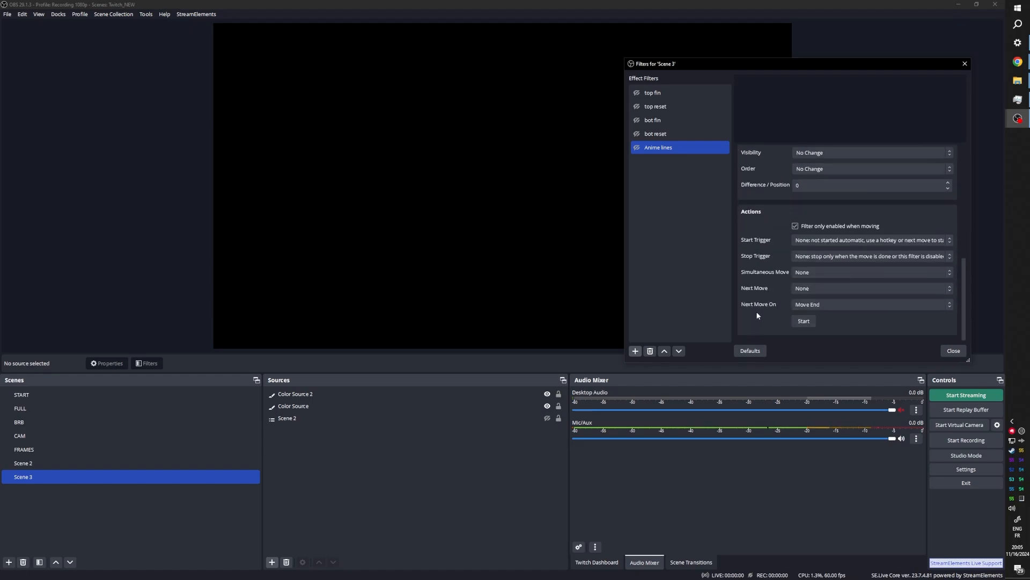
left_click(817, 288)
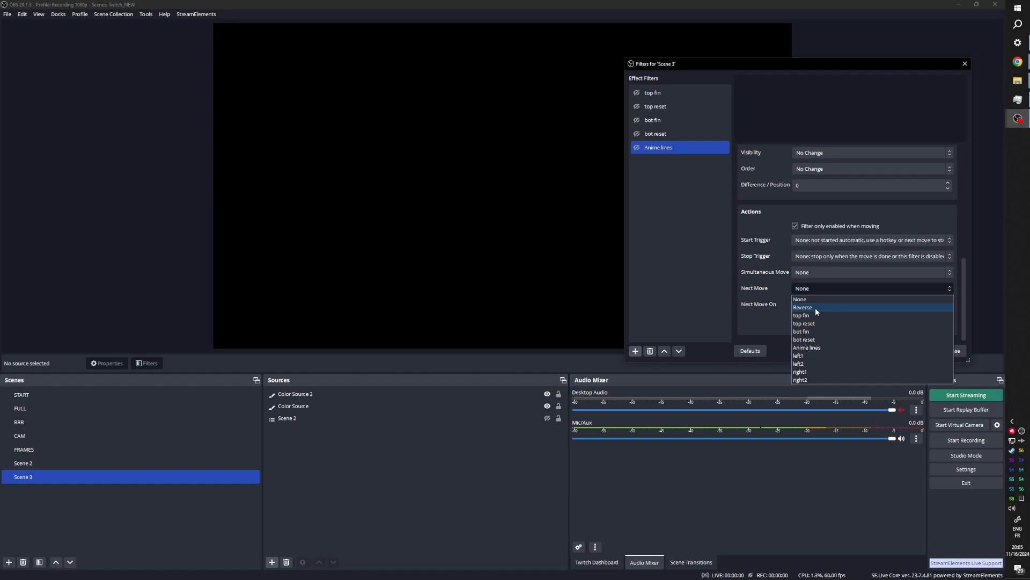
left_click(822, 338)
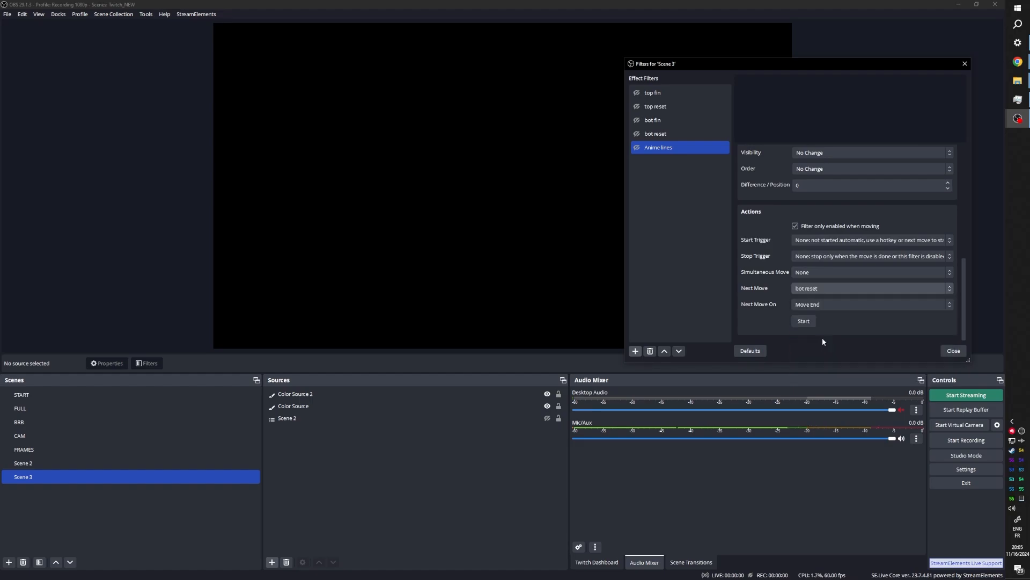
Set the next move of the "top fin" filter to "Anime lines"
left_click(653, 95)
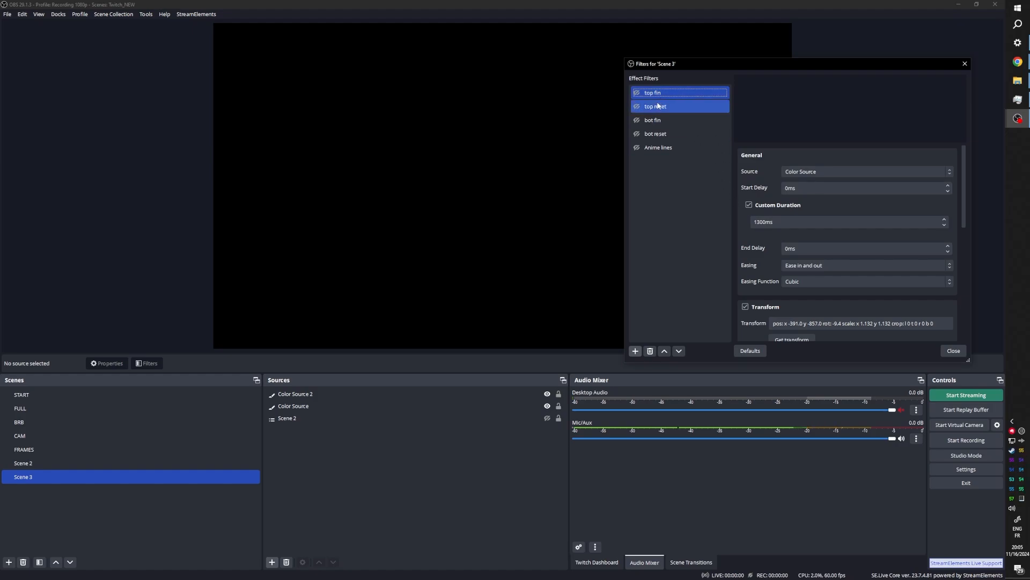
scroll(741, 199, "down", 10)
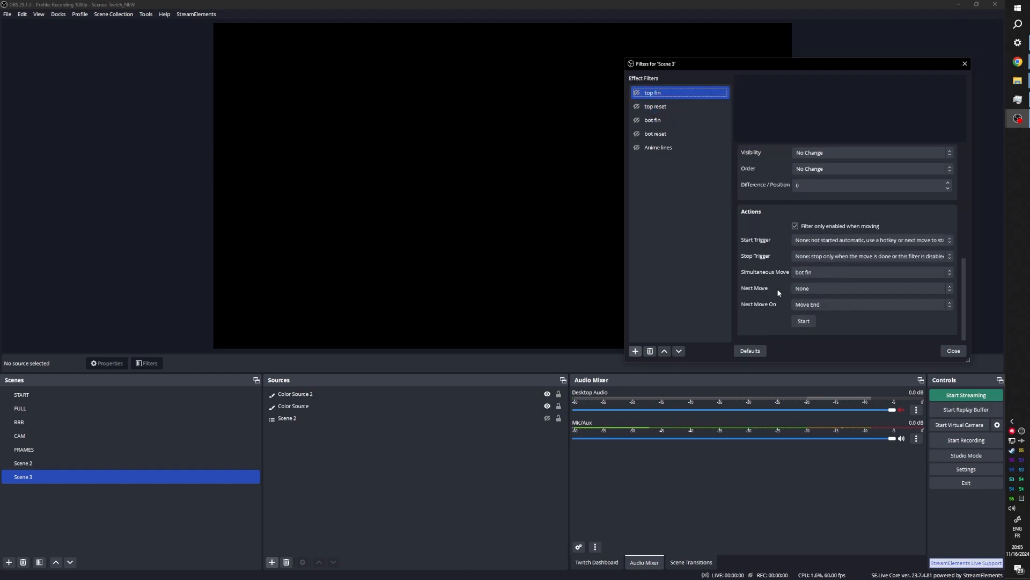
left_click(844, 289)
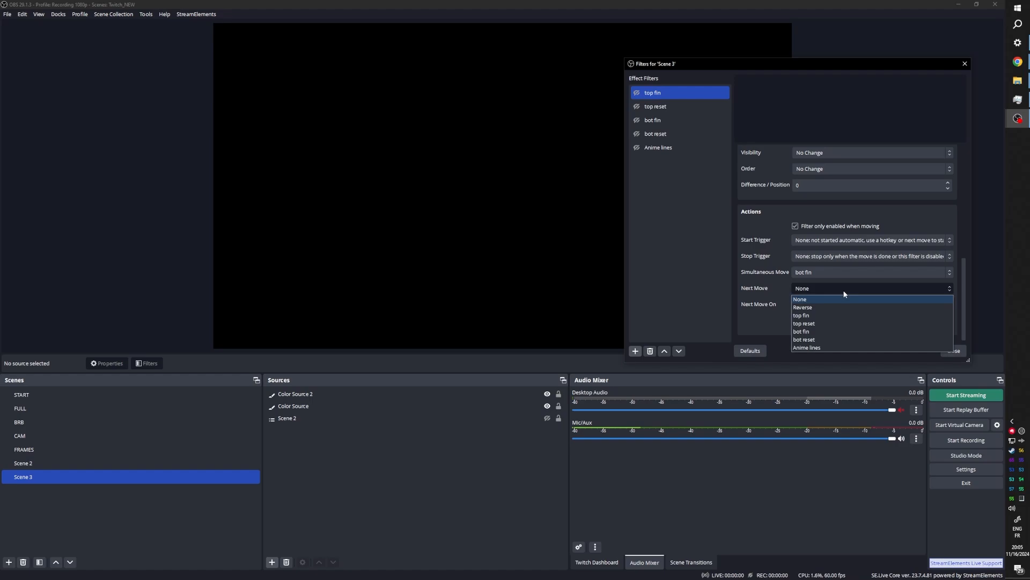
left_click(833, 348)
left_click(730, 220)
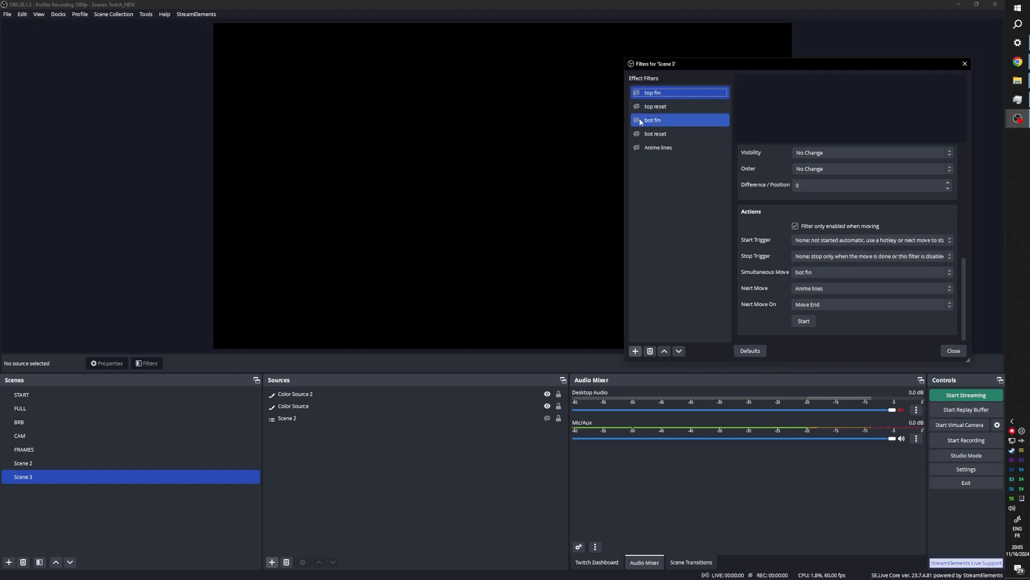
Check the actions of "Anime lines" and preview the animation chain starting from "top fin"
left_click(658, 148)
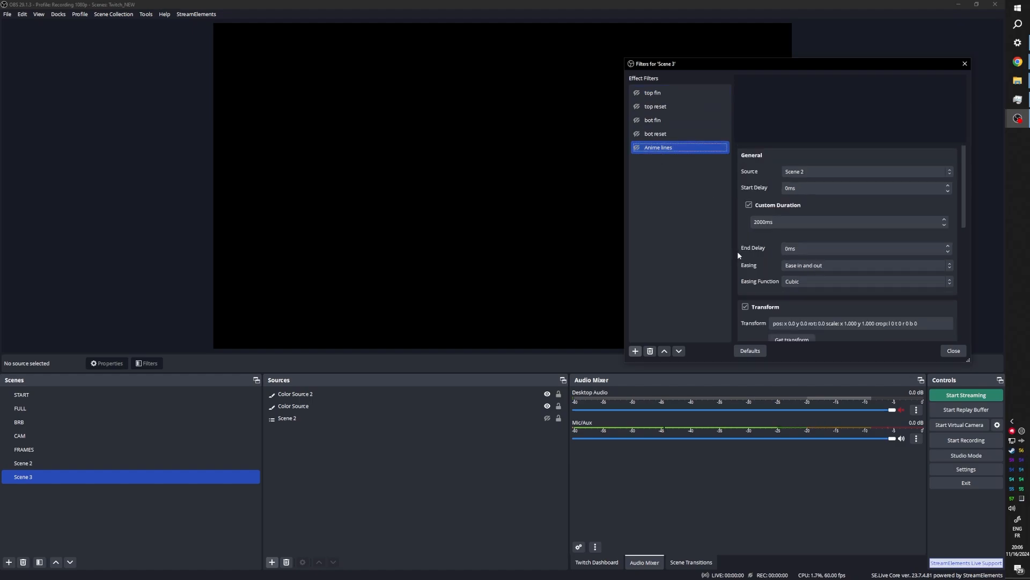
scroll(738, 252, "down", 10)
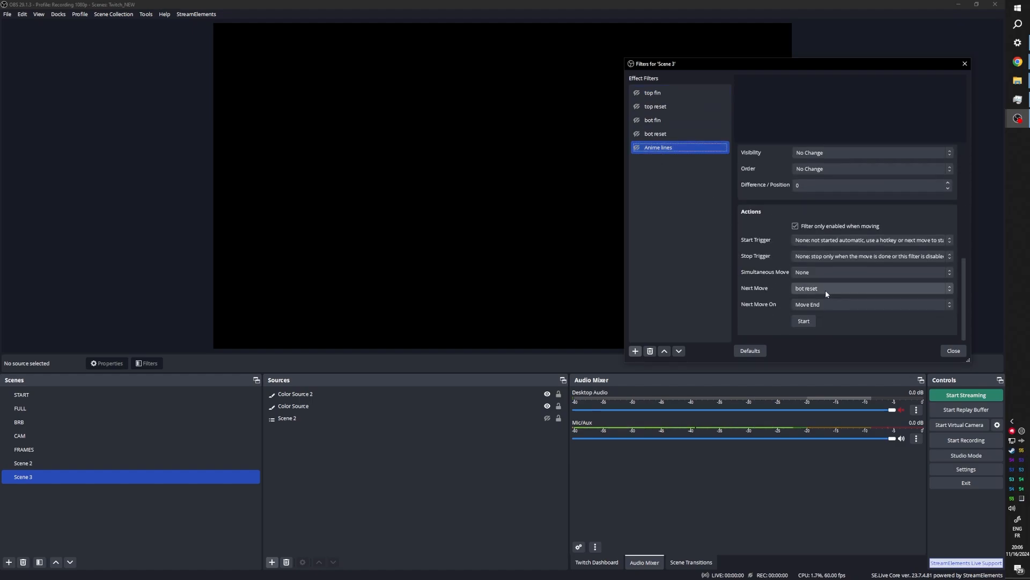
left_click_drag(651, 66, 832, 44)
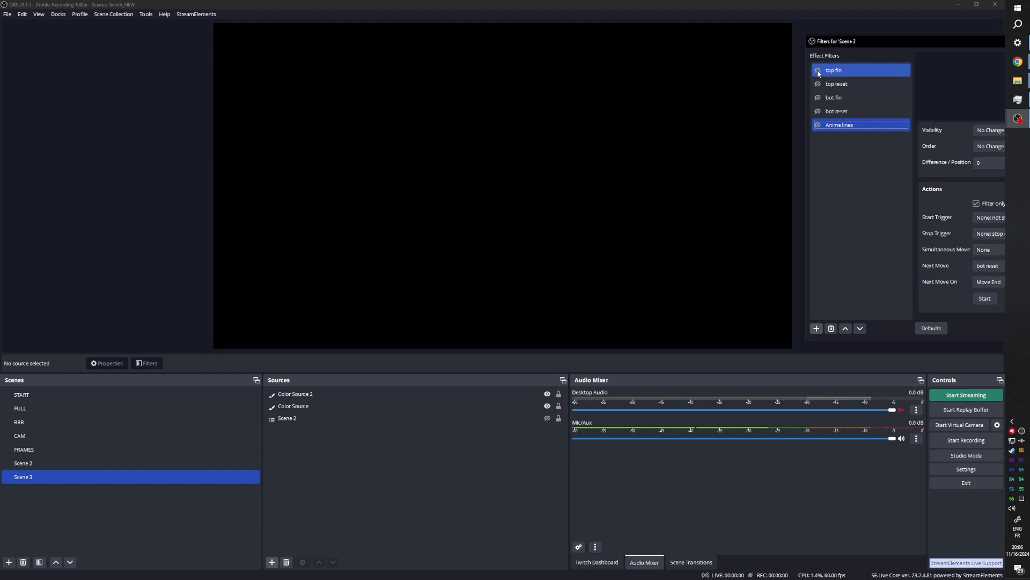
key("space")
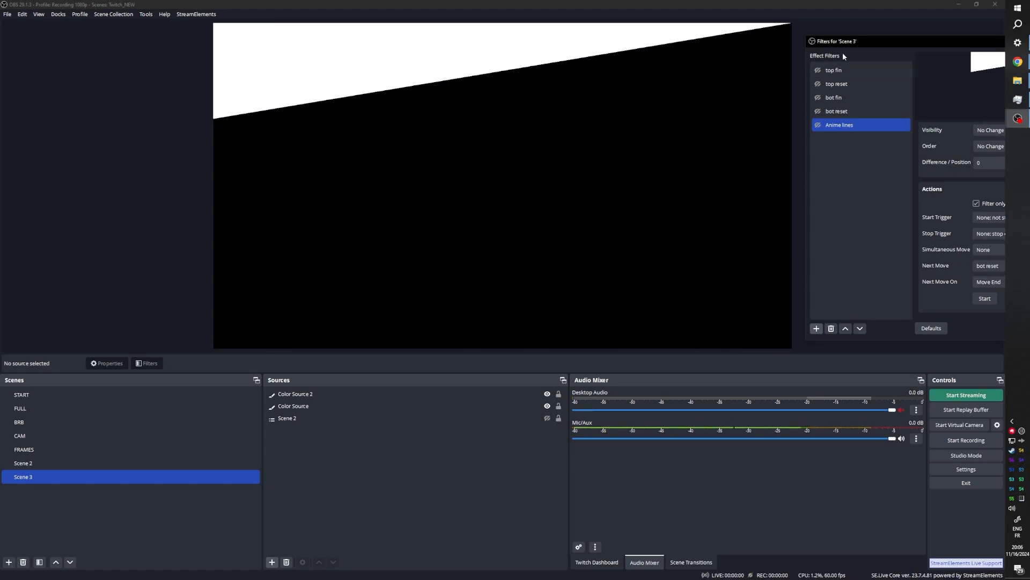
left_click_drag(875, 40, 735, 60)
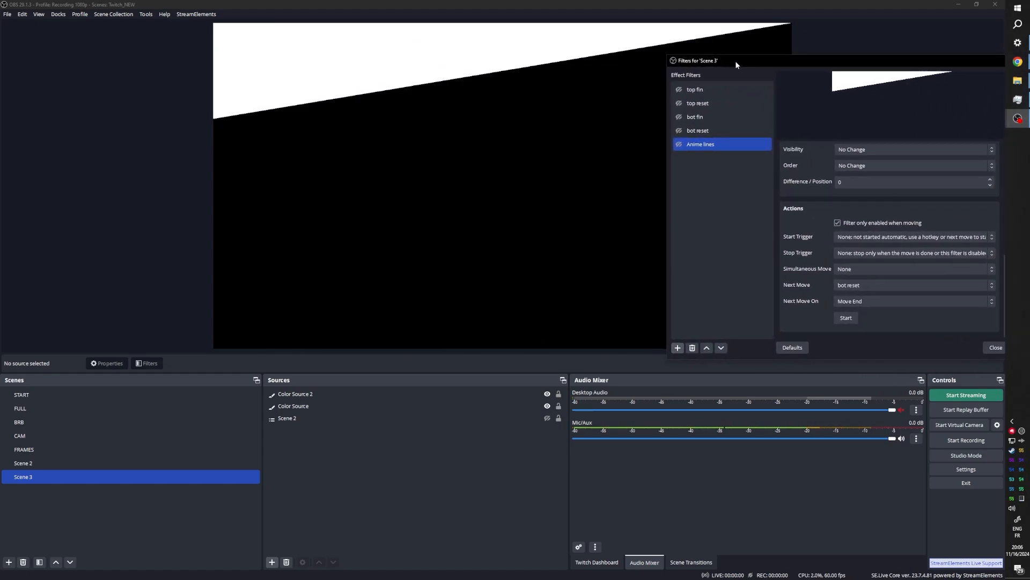
Set the simultaneous move of the "bot reset" filter to "top reset"
left_click(699, 131)
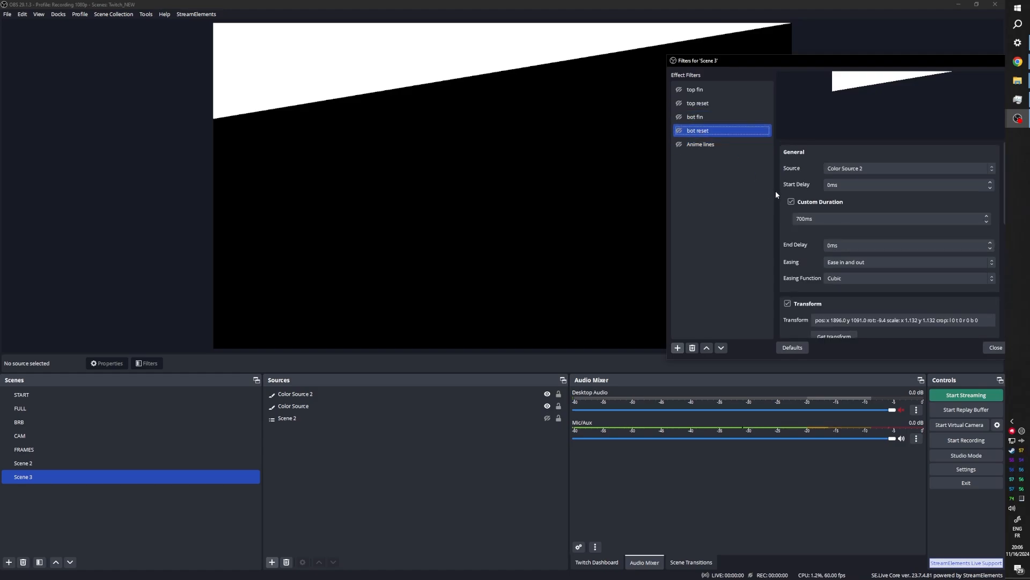
scroll(776, 191, "down", 10)
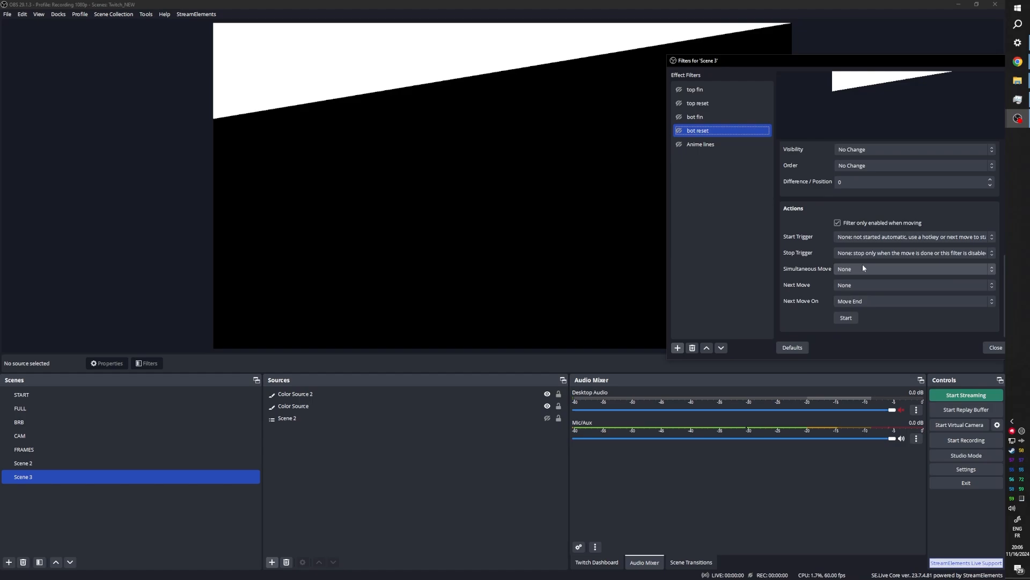
left_click(862, 266)
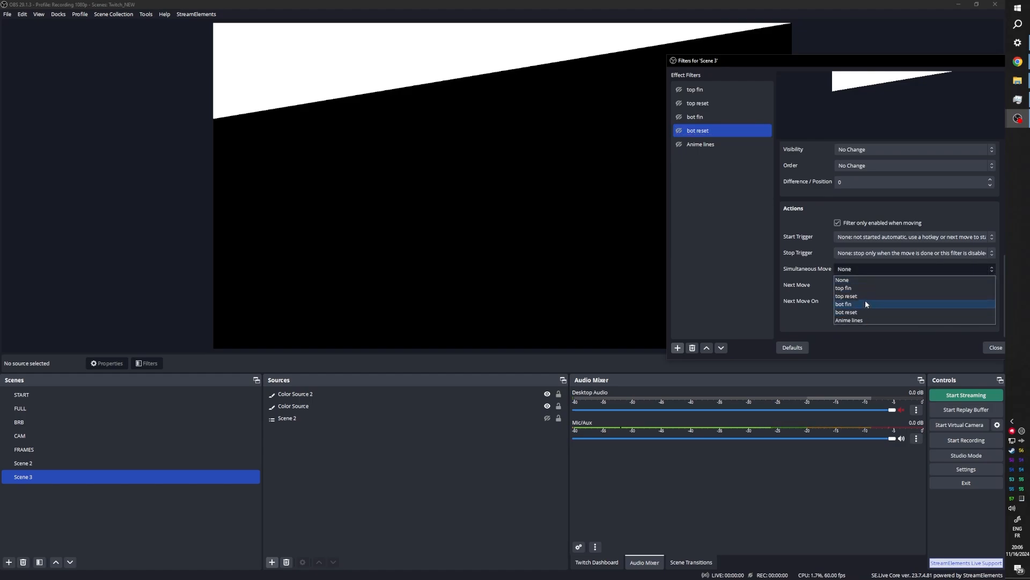
left_click(863, 295)
Set the visibility of the "Anime lines" filter to "Show during movement"
left_click(700, 144)
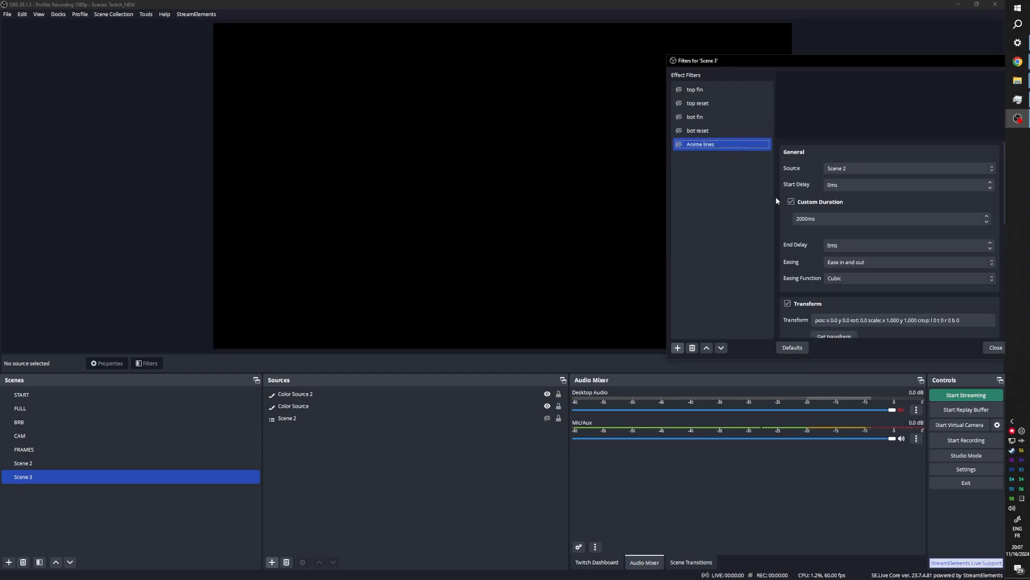
scroll(778, 198, "down", 3)
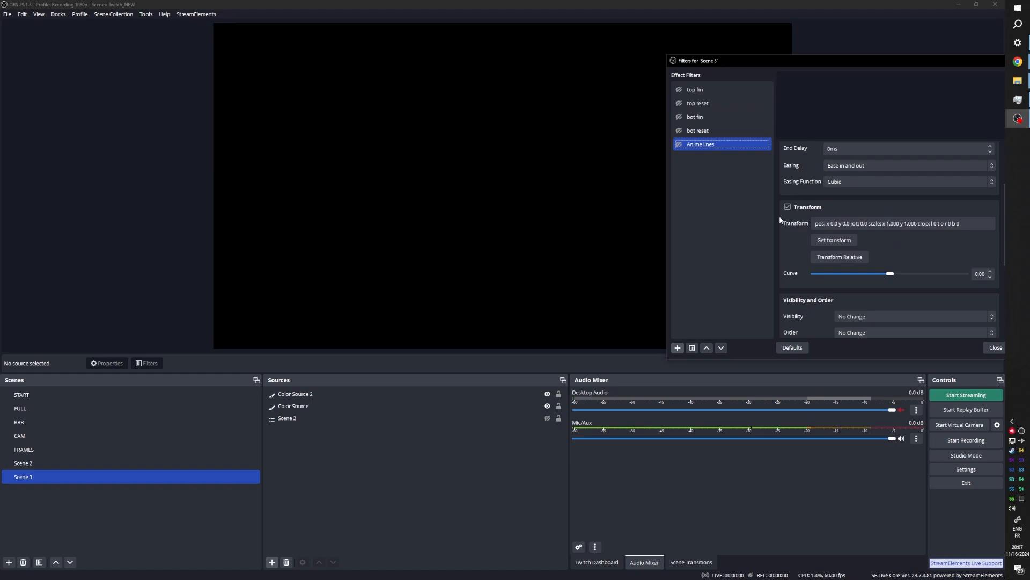
scroll(780, 217, "down", 2)
left_click(886, 244)
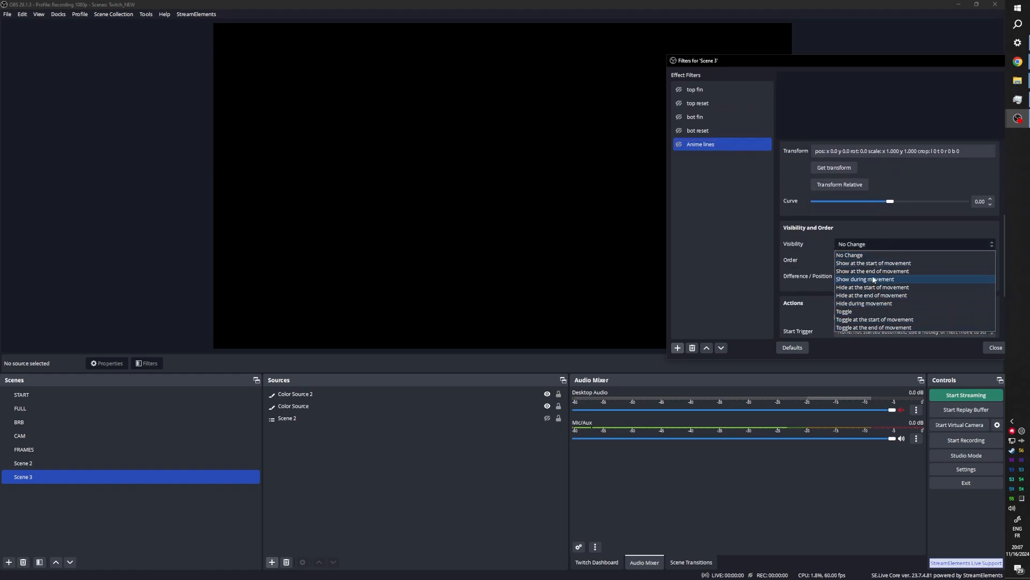
left_click(873, 279)
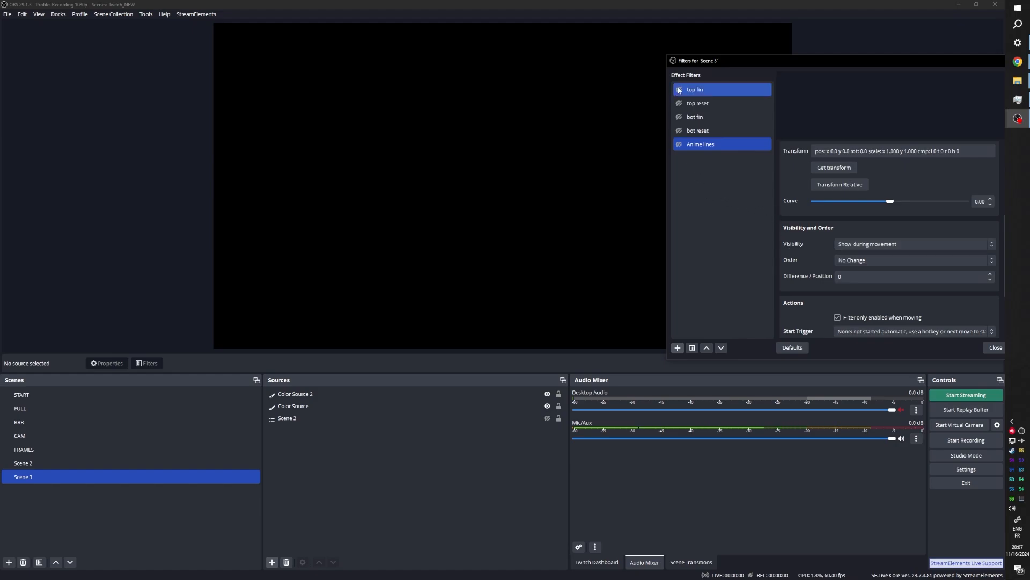
Move the filter window off the canvas and review the recording path, quality and format in the output settings
left_click_drag(696, 64, 830, 52)
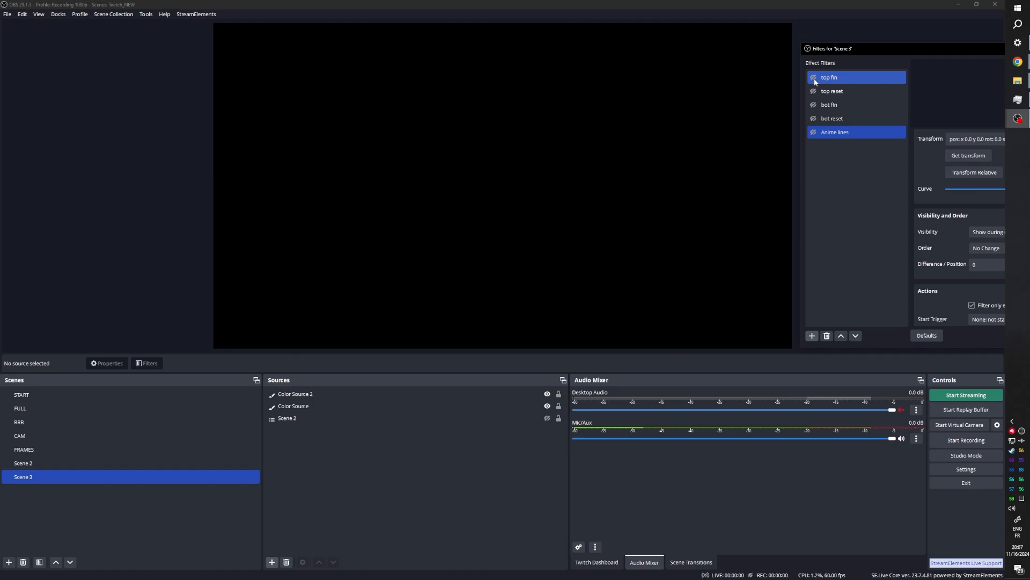
left_click(966, 469)
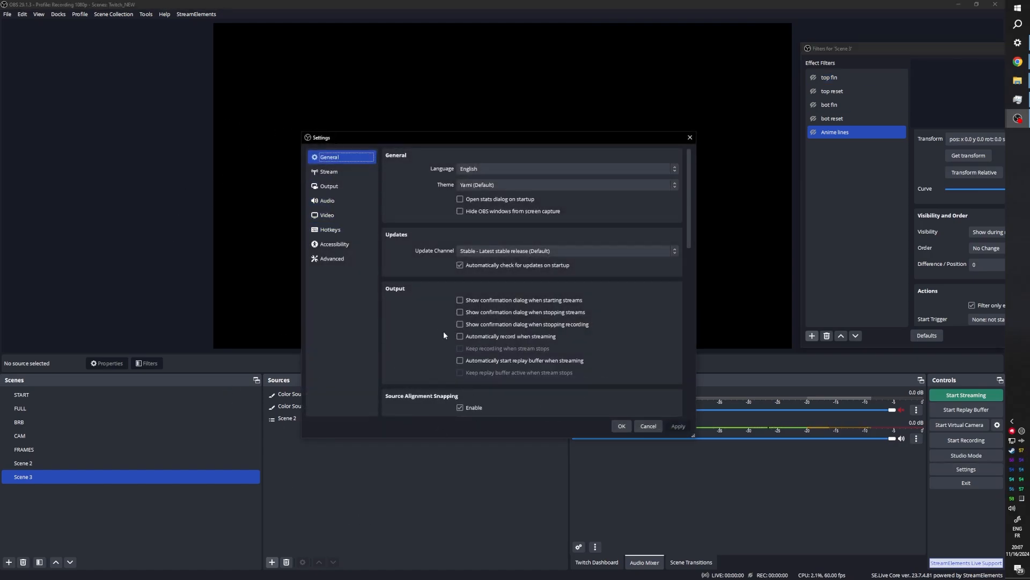
left_click(329, 187)
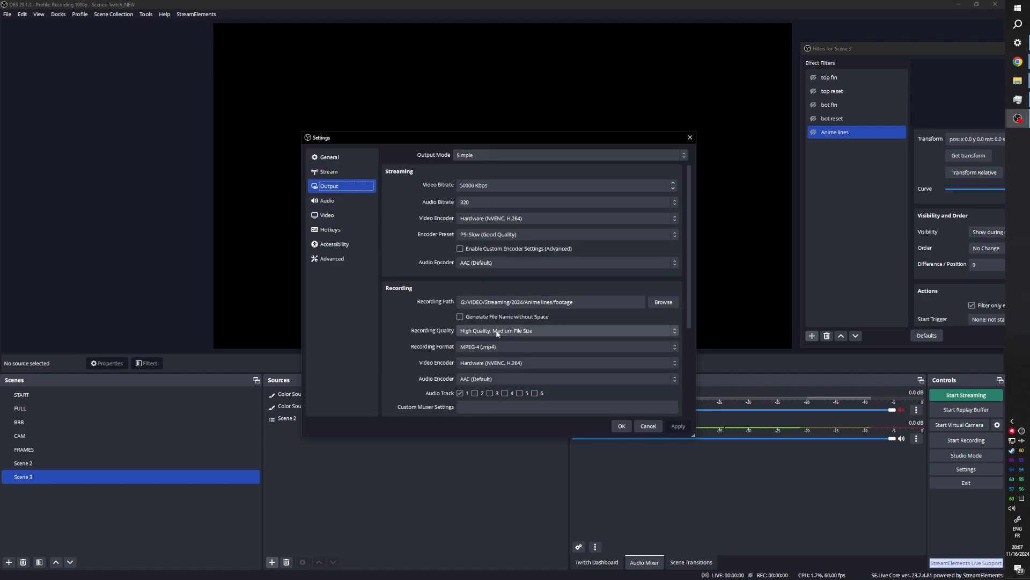
left_click(620, 427)
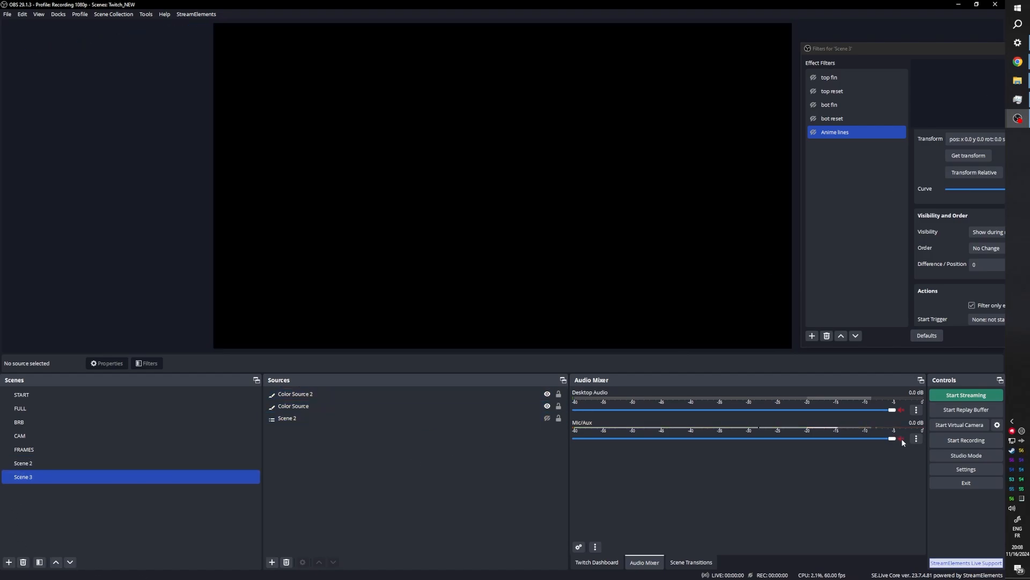
Start recording and trigger the "top fin" filter to capture the full animation sequence
left_click(952, 441)
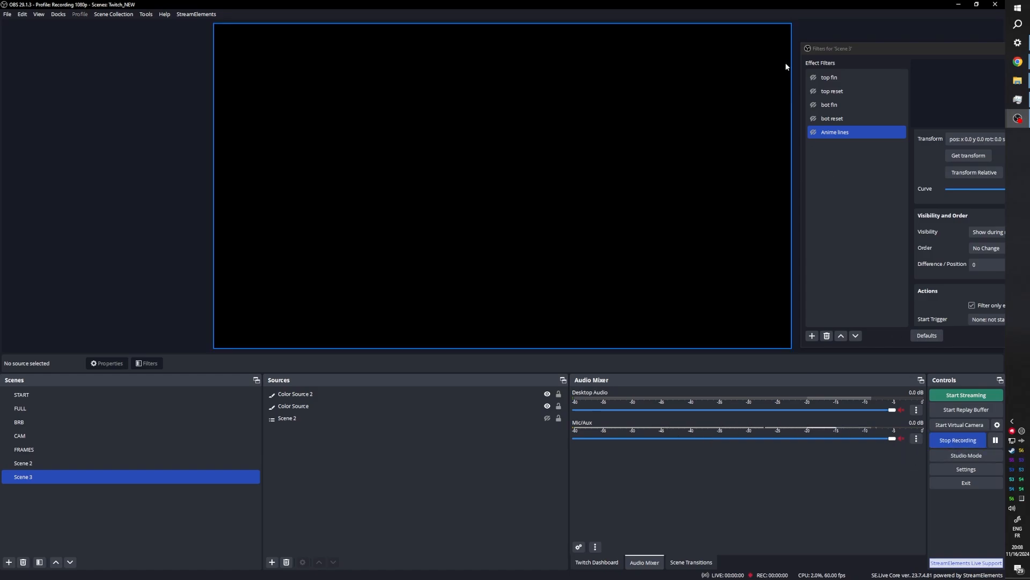
left_click(814, 78)
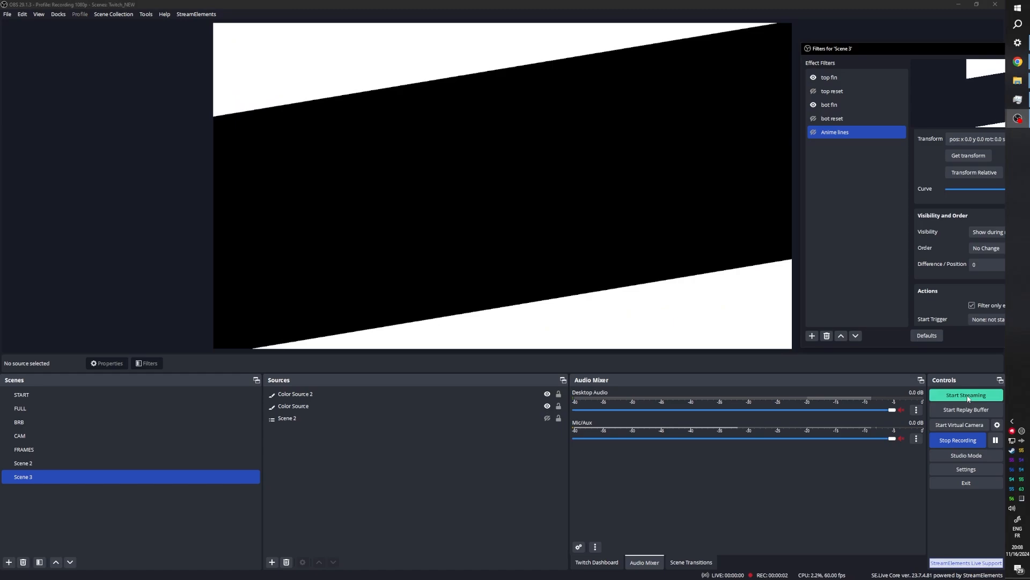
Stop the recording and switch to the CAM scene
left_click(969, 448)
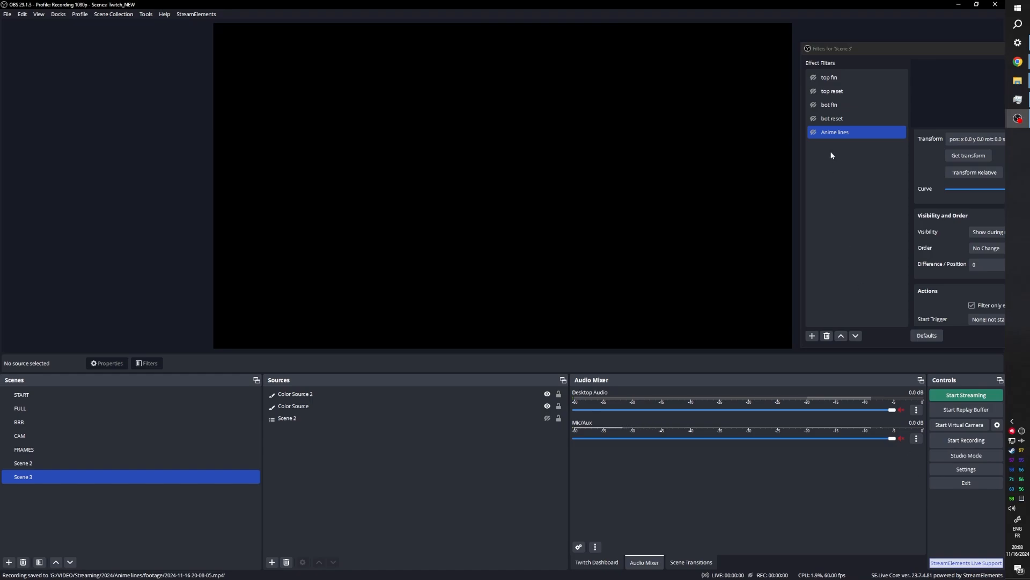
left_click(28, 467, "ctrl")
left_click(21, 435)
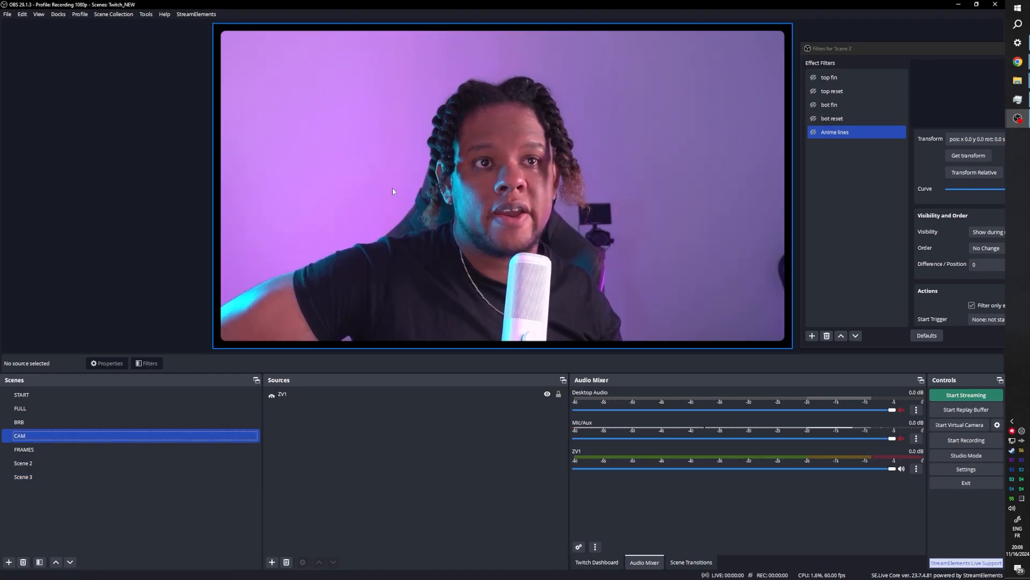
left_click(272, 562)
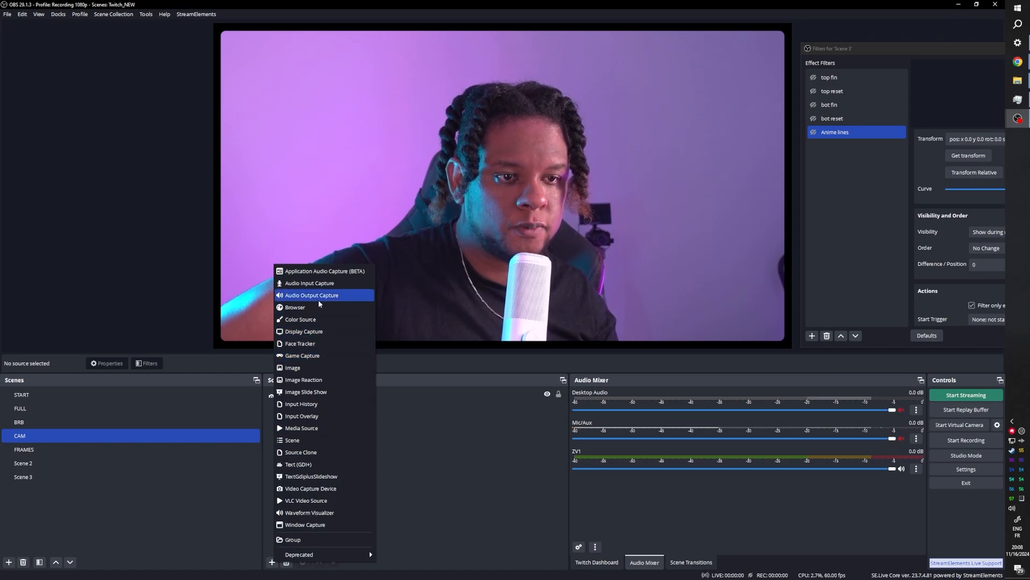
left_click(313, 428)
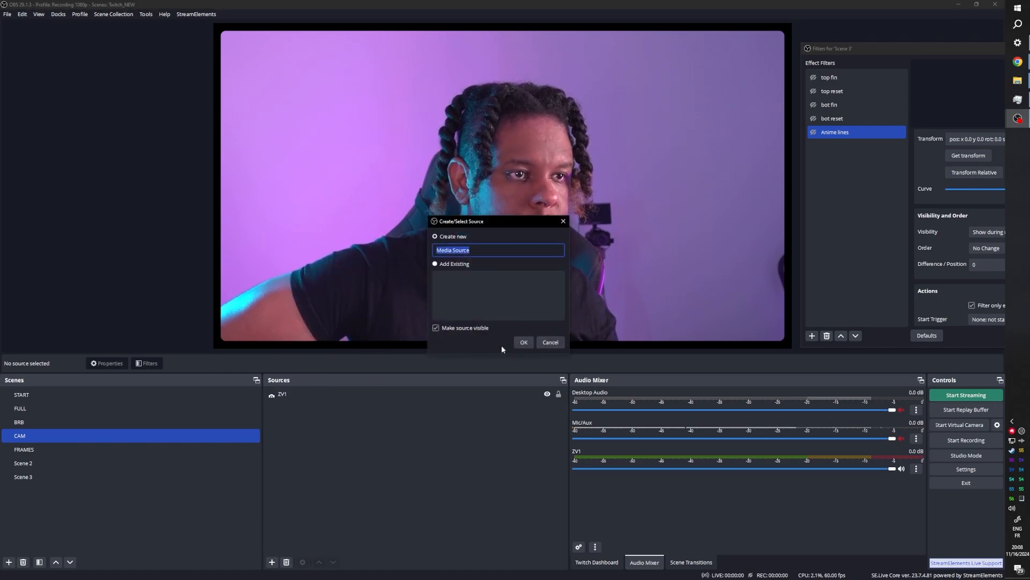
left_click(523, 341)
left_click(672, 308)
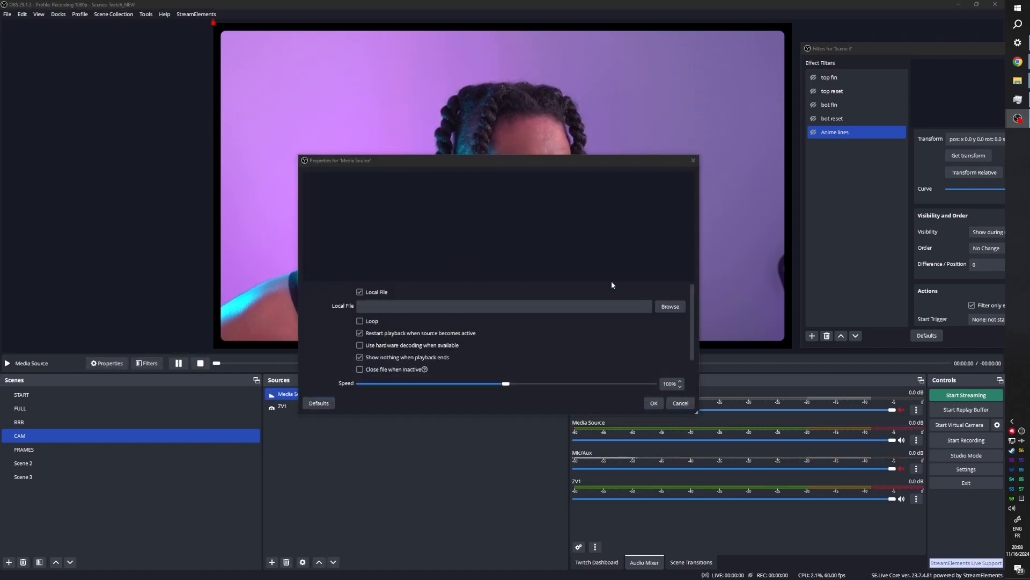
scroll(330, 300, "up", 10)
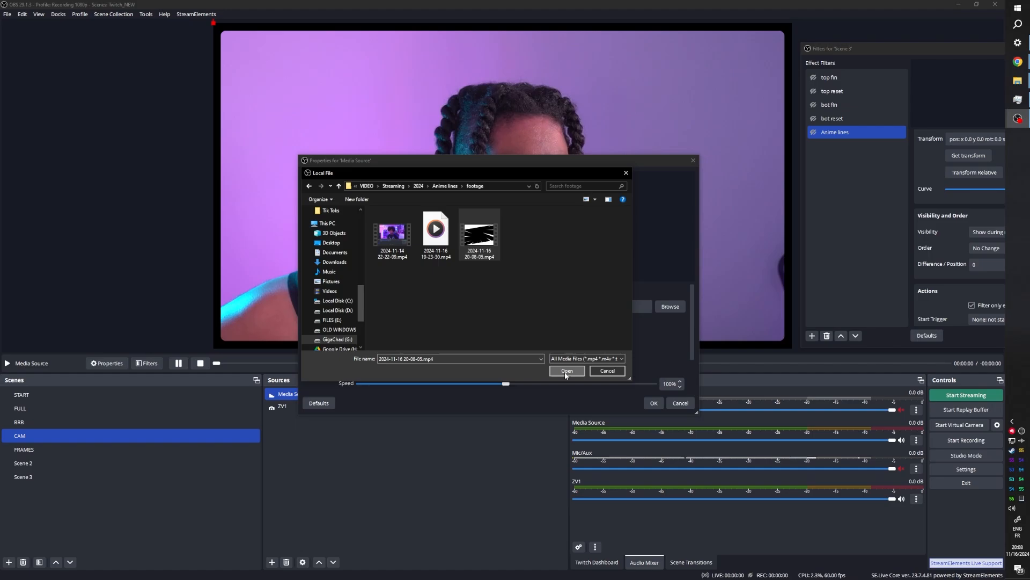
left_click(567, 370)
left_click_drag(353, 164, 326, 182)
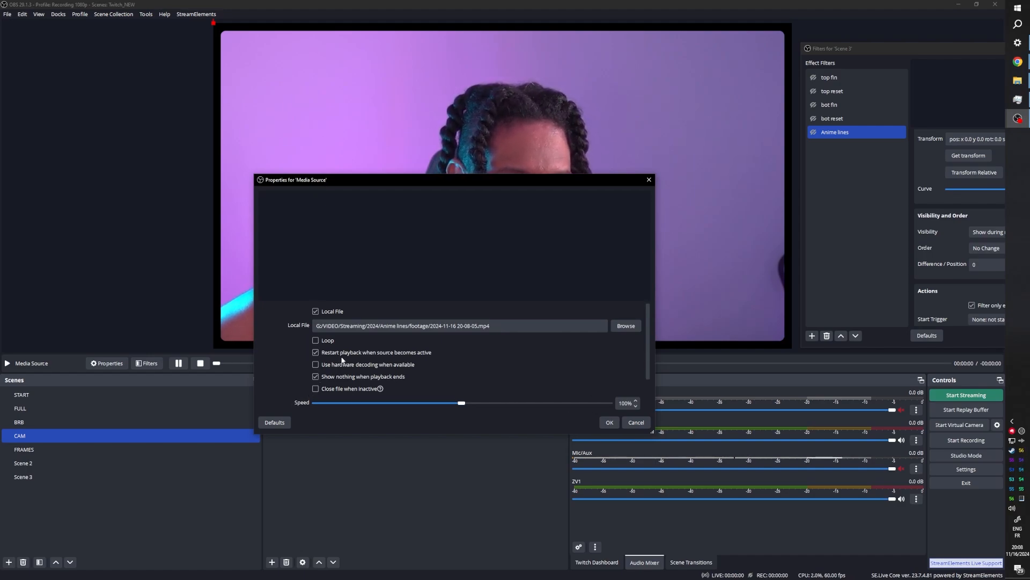
left_click(610, 423)
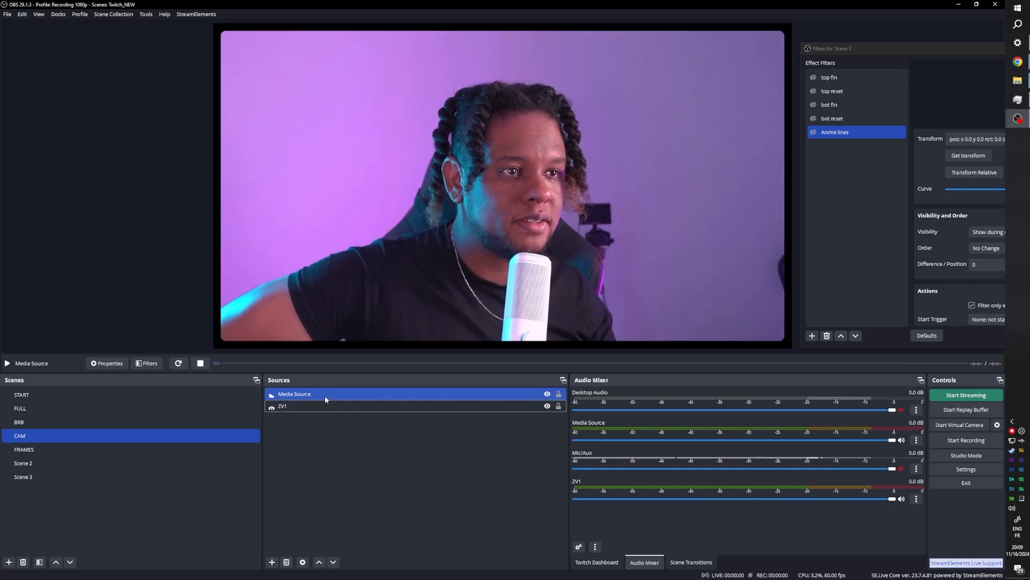
Reopen the media source's properties and check the recorded clip's file details in the footage folder
double_click(294, 394)
left_click(660, 309)
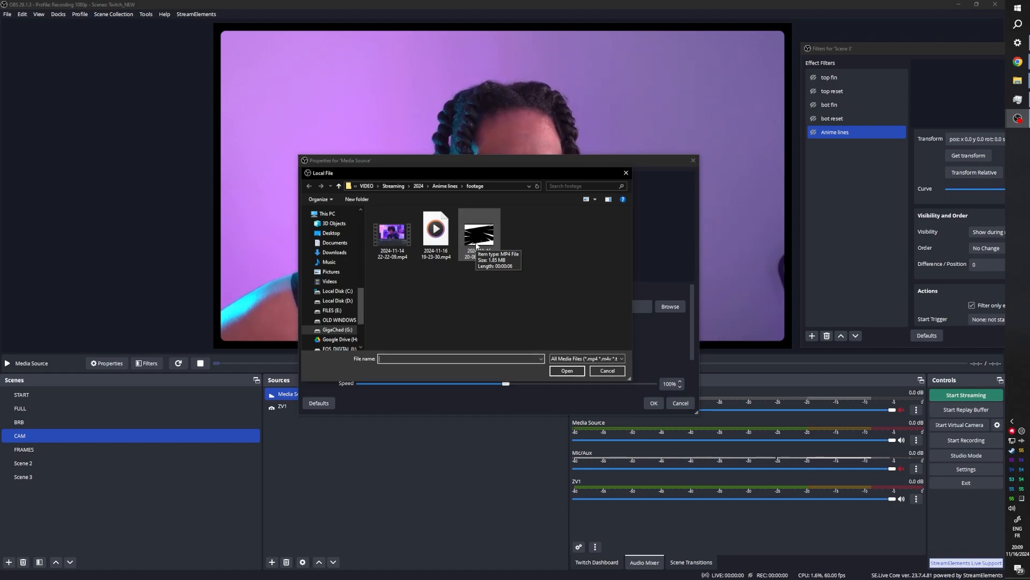
left_click(612, 375)
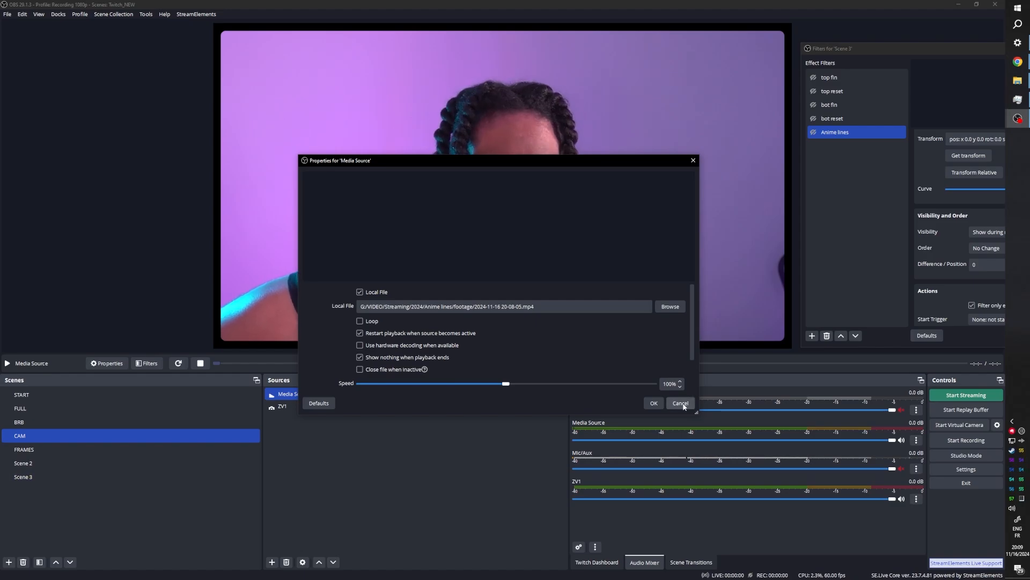
left_click(680, 403)
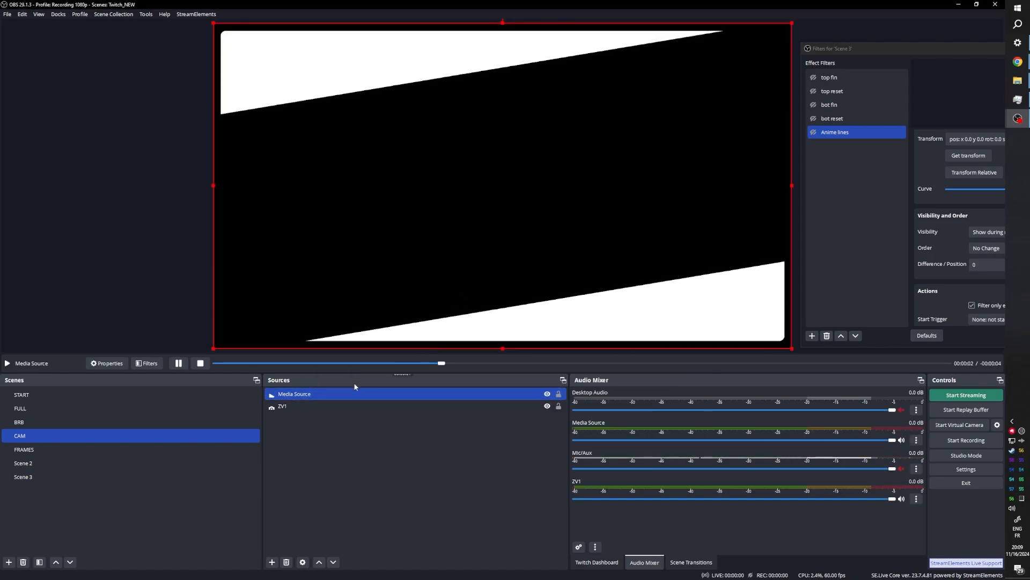
Set the media source's blending mode to Add, and hide and reshow the source to replay the animation over the camera
right_click(336, 397)
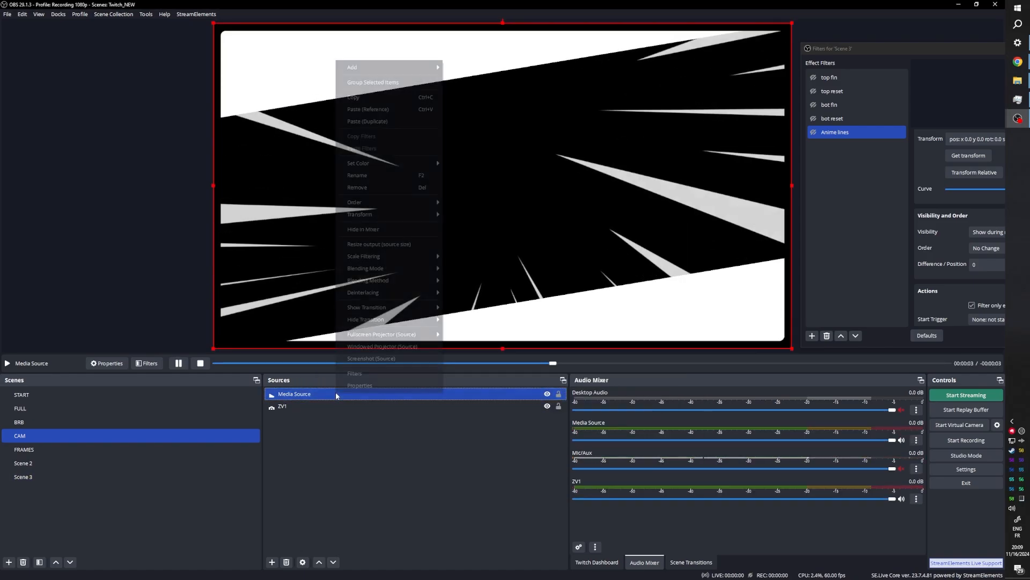
mouse_move(388, 268)
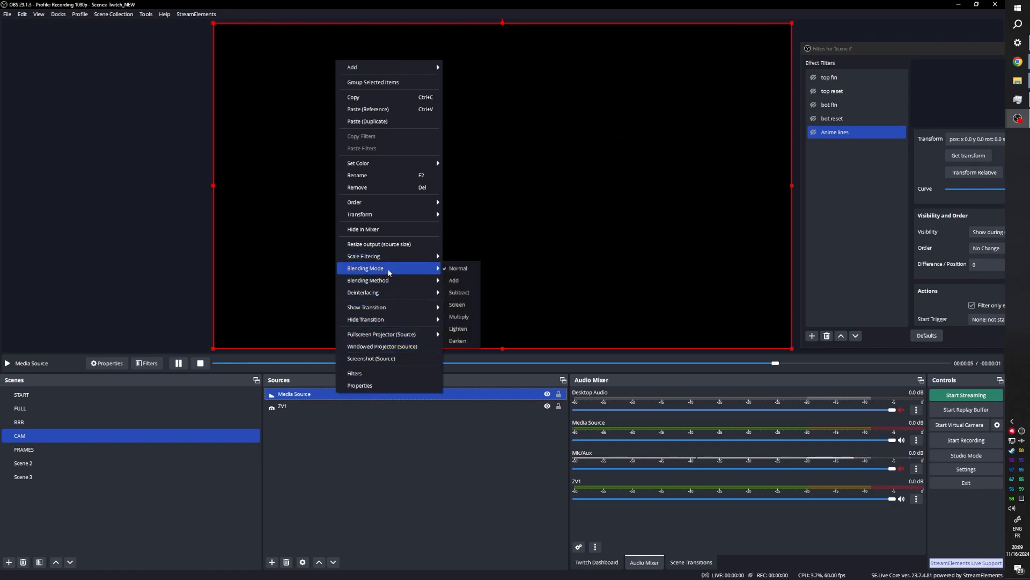
left_click(466, 284)
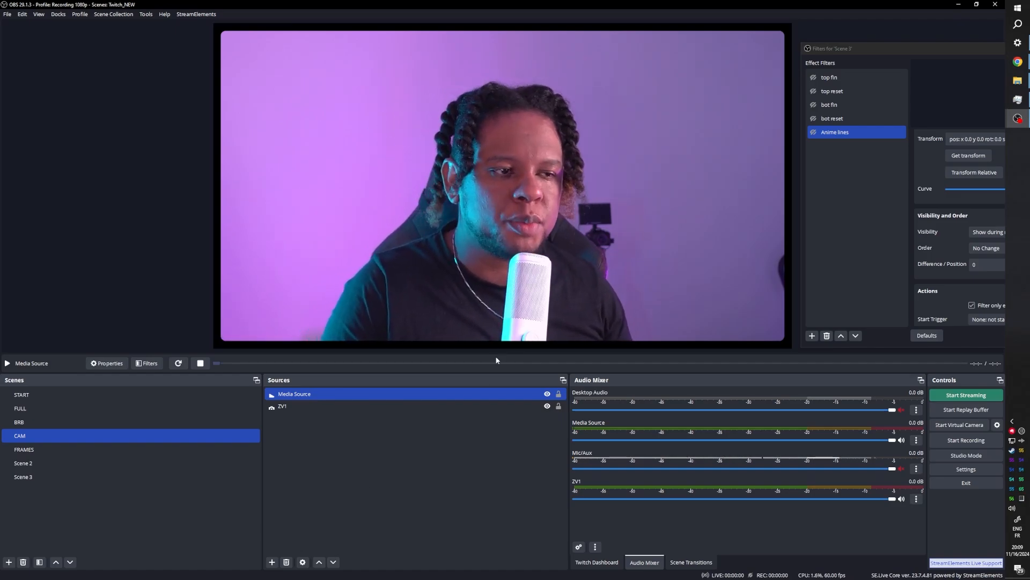
left_click(547, 394)
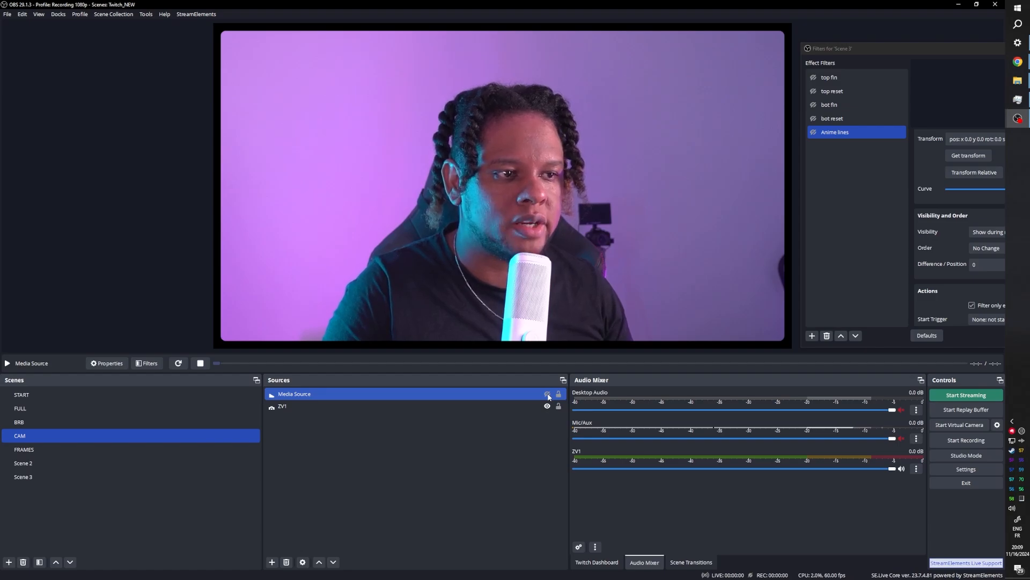
left_click(547, 395)
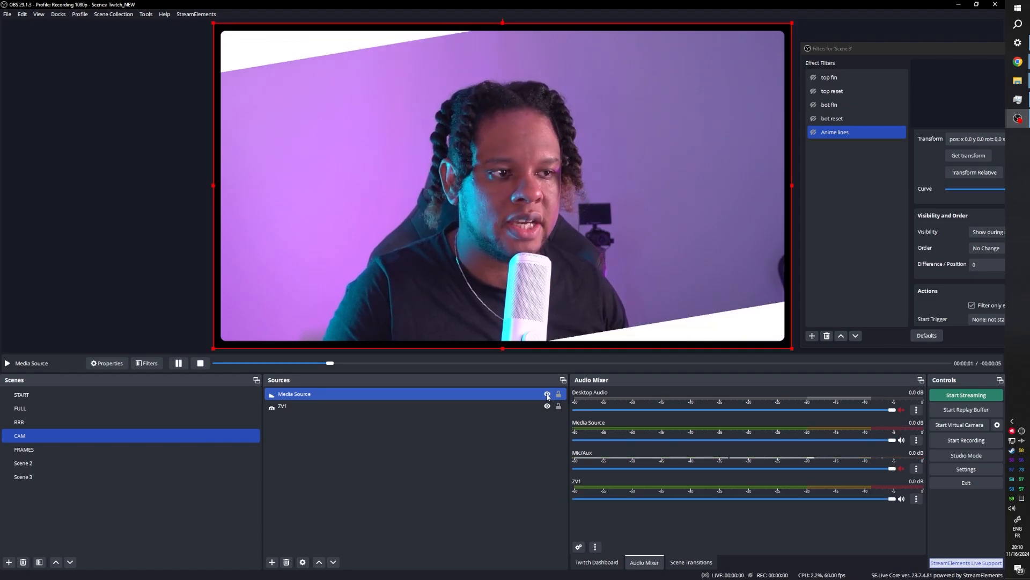